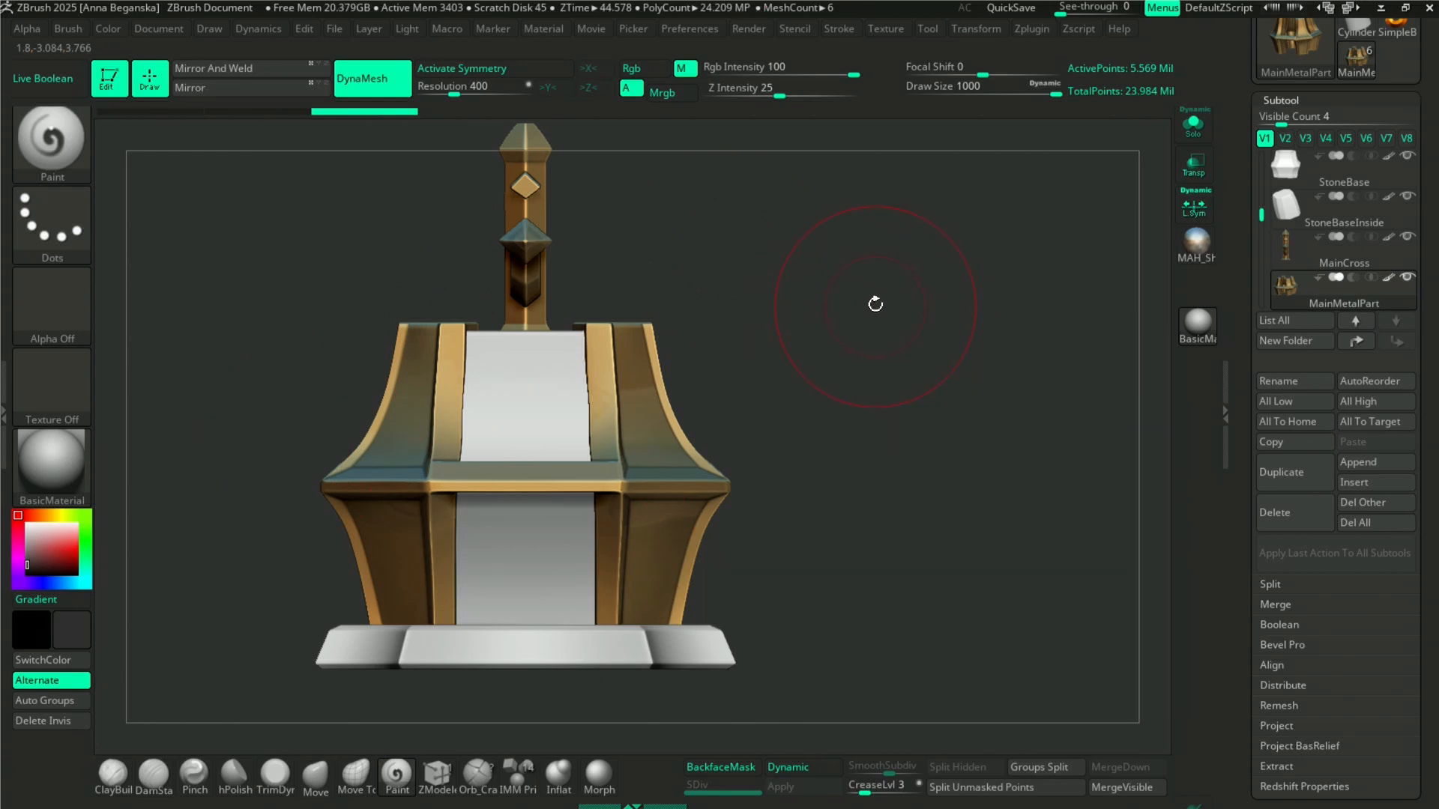
# - Select the StoneBase subtool under the metal frame and isolate it in Solo mode, facing its front
pyautogui.press('space')
pyautogui.moveTo(850, 310); pyautogui.dragTo(792, 304)
pyautogui.press('space')
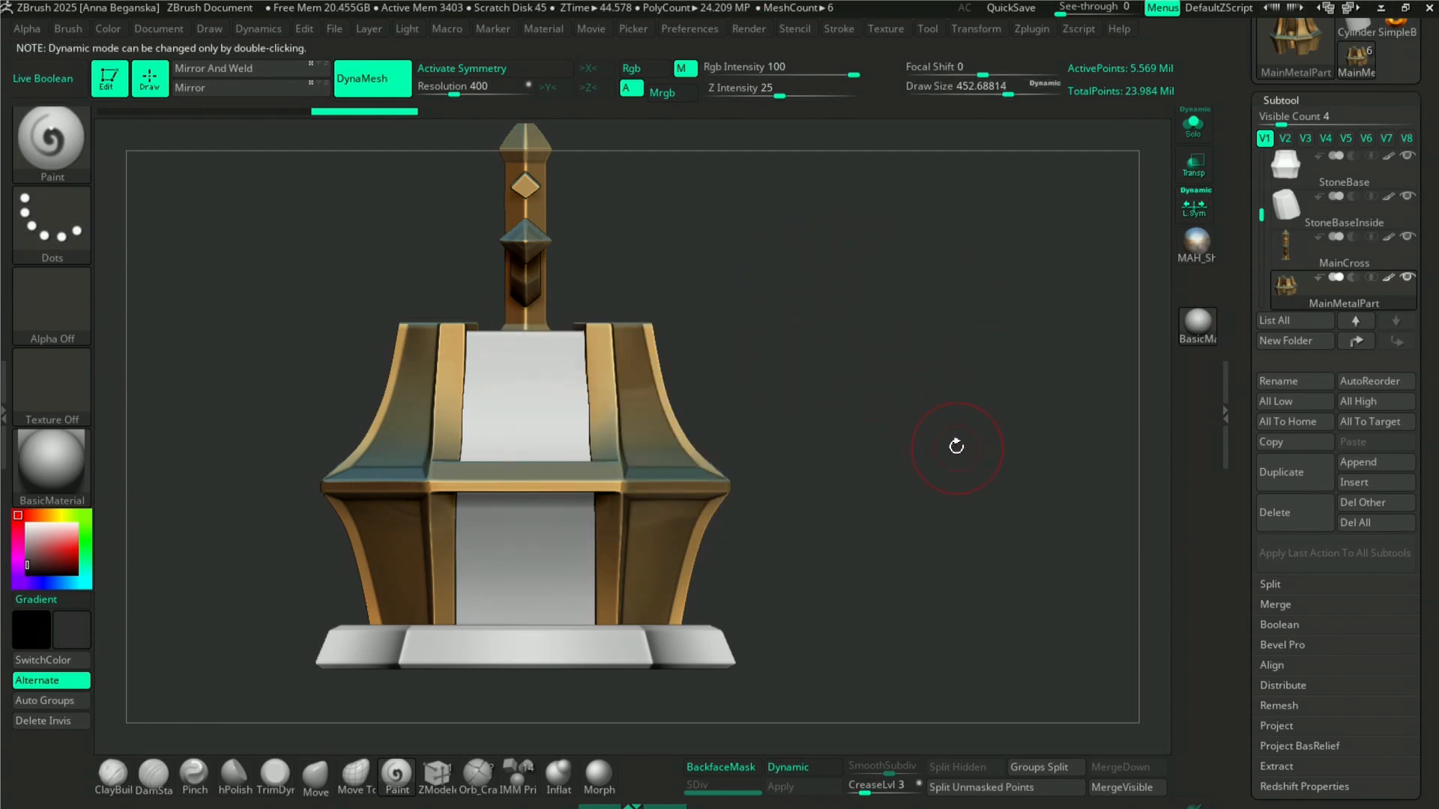
pyautogui.moveTo(938, 390)
pyautogui.mouseDown()
pyautogui.moveTo(844, 428)
pyautogui.moveTo(892, 352)
pyautogui.moveTo(878, 389)
pyautogui.mouseUp()
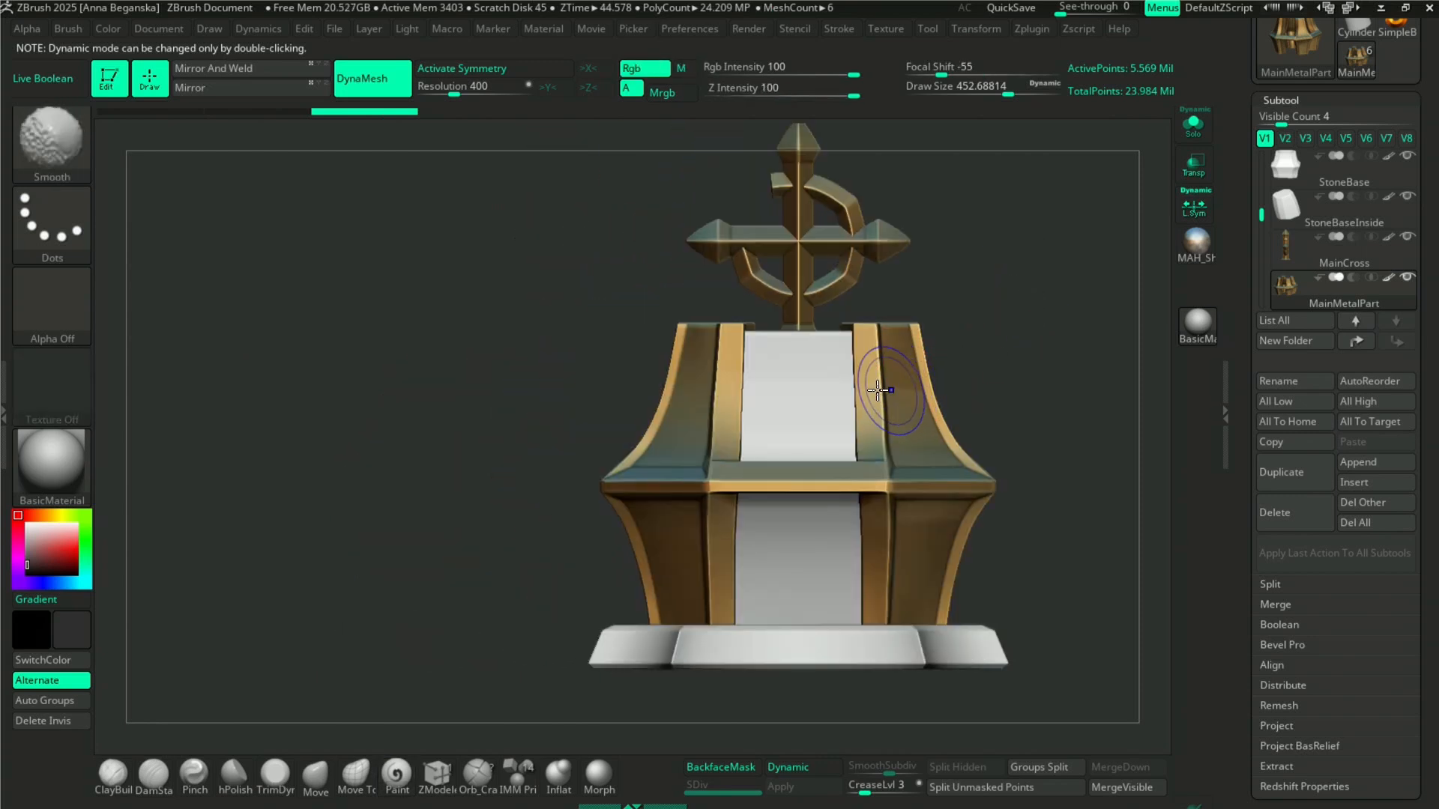
pyautogui.keyDown('alt'); pyautogui.click(805, 371); pyautogui.keyUp('alt')
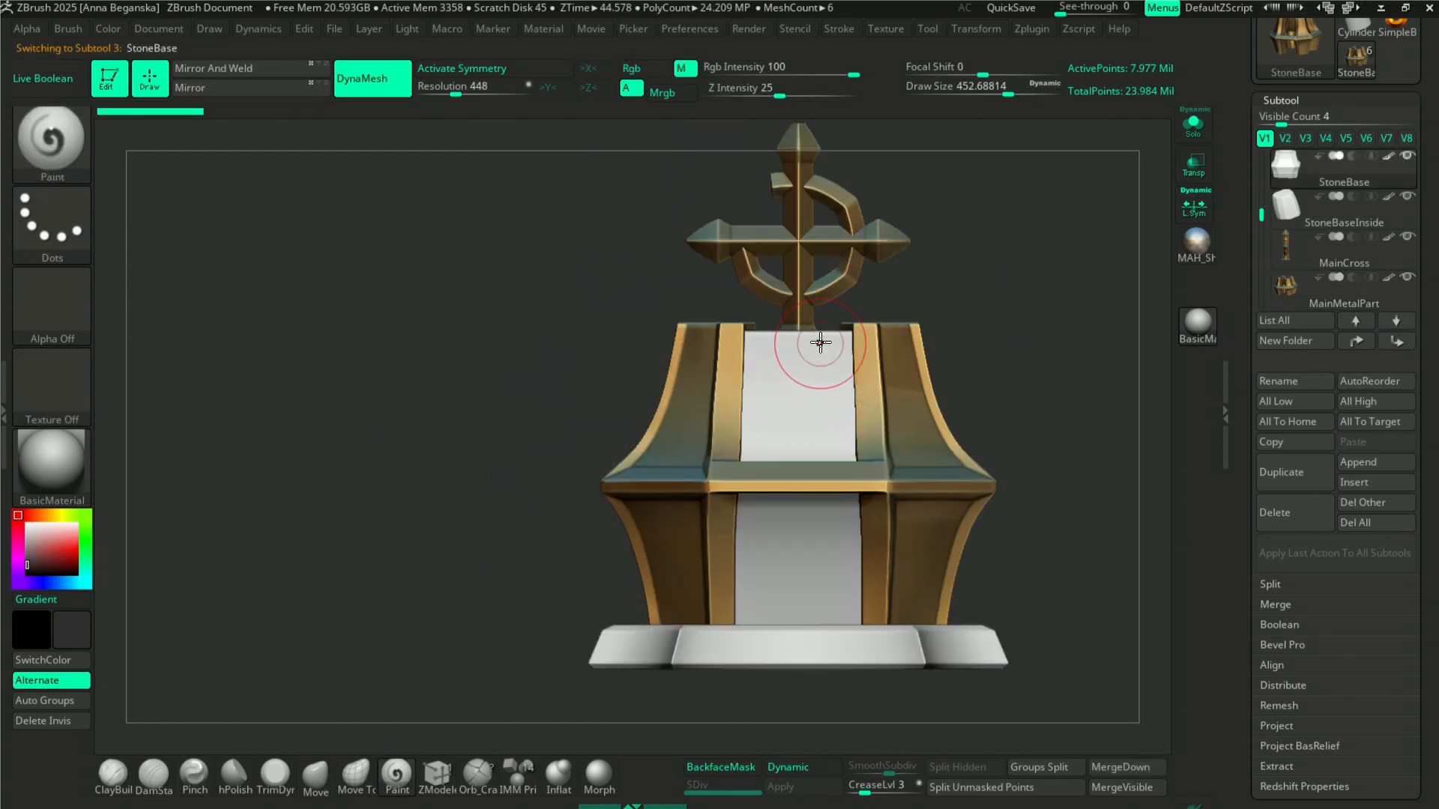
pyautogui.keyDown('shift'); pyautogui.moveTo(839, 361); pyautogui.dragTo(842, 375); pyautogui.keyUp('shift')
pyautogui.click(1193, 140)
pyautogui.keyDown('alt'); pyautogui.moveTo(1066, 438); pyautogui.dragTo(864, 430); pyautogui.keyUp('alt')
pyautogui.moveTo(942, 369)
pyautogui.keyDown('alt'); pyautogui.mouseDown()
pyautogui.moveTo(958, 385)
pyautogui.moveTo(886, 346)
pyautogui.moveTo(937, 317)
pyautogui.mouseUp(); pyautogui.keyUp('alt')
# - Remesh the isolated stone base with DynaMesh at resolution 448 and switch DynaMesh off
pyautogui.press('space')
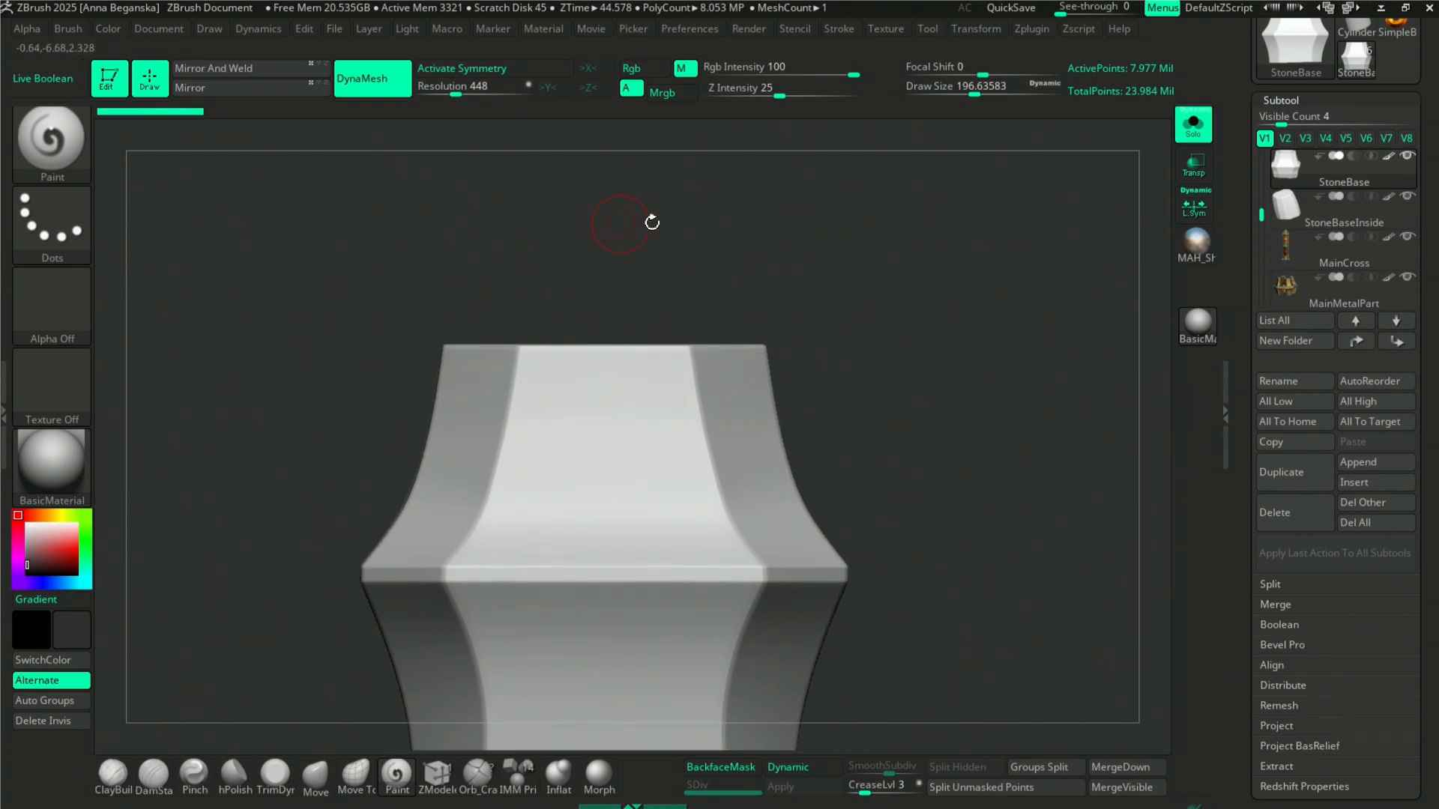
pyautogui.press('ctrl')
pyautogui.moveTo(616, 255)
pyautogui.keyDown('ctrl'); pyautogui.mouseDown()
pyautogui.moveTo(466, 274)
pyautogui.moveTo(513, 262)
pyautogui.mouseUp(); pyautogui.keyUp('ctrl')
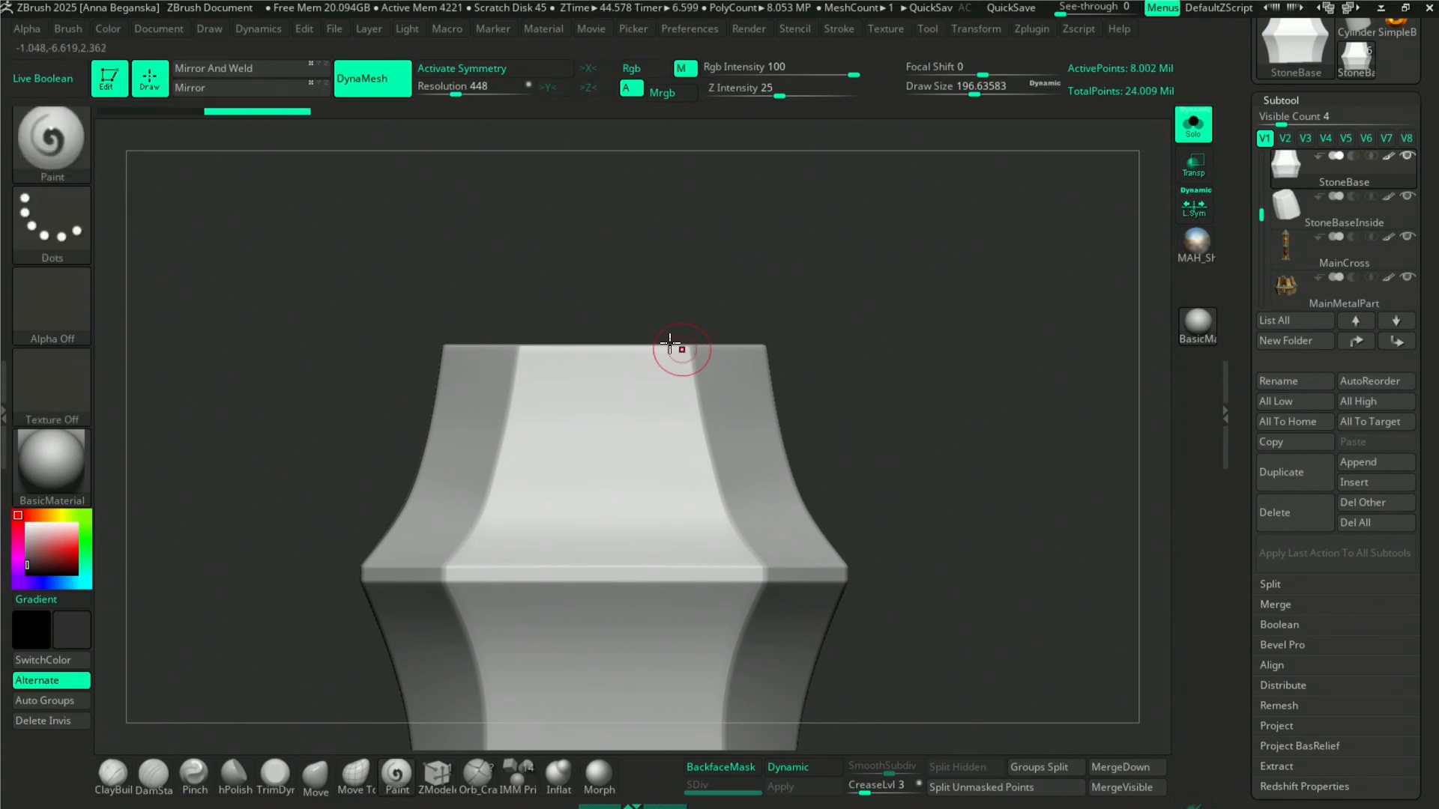
pyautogui.moveTo(669, 344); pyautogui.dragTo(715, 265)
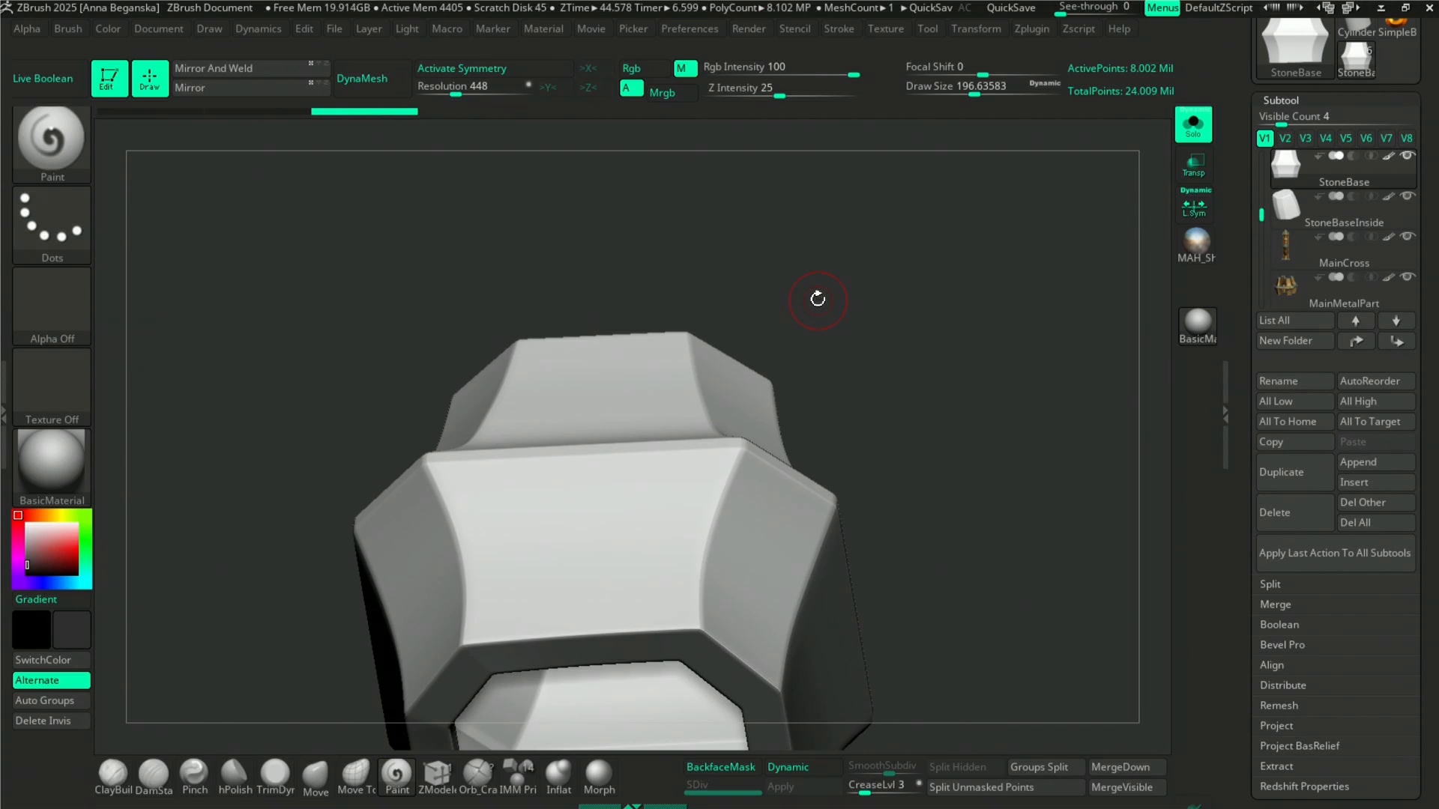
pyautogui.moveTo(841, 311); pyautogui.dragTo(882, 342)
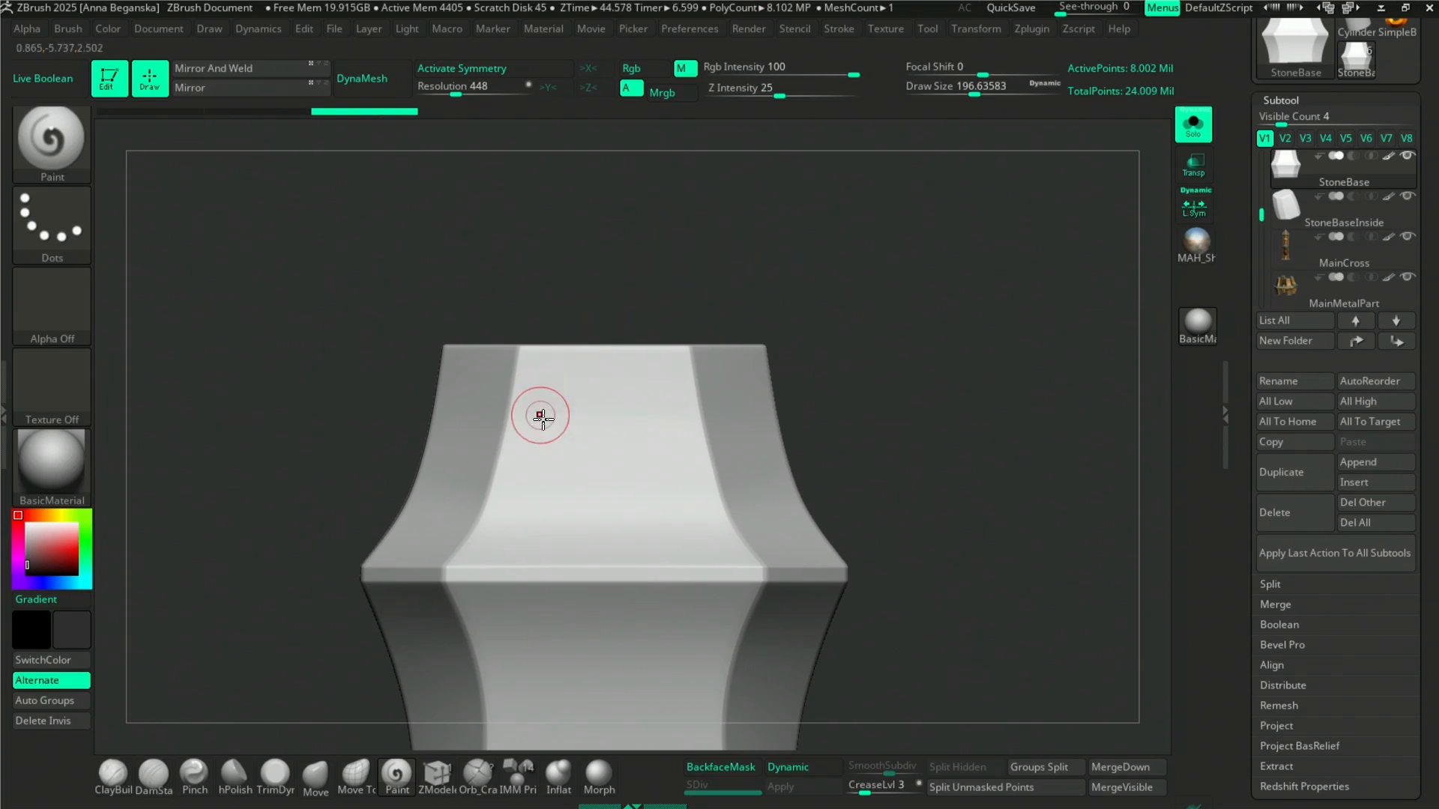
# - Mask the upper-right part of the stone's upper front face with a jagged diagonal edge, using the Lasso stroke
pyautogui.press('ctrl')
pyautogui.click(54, 245)
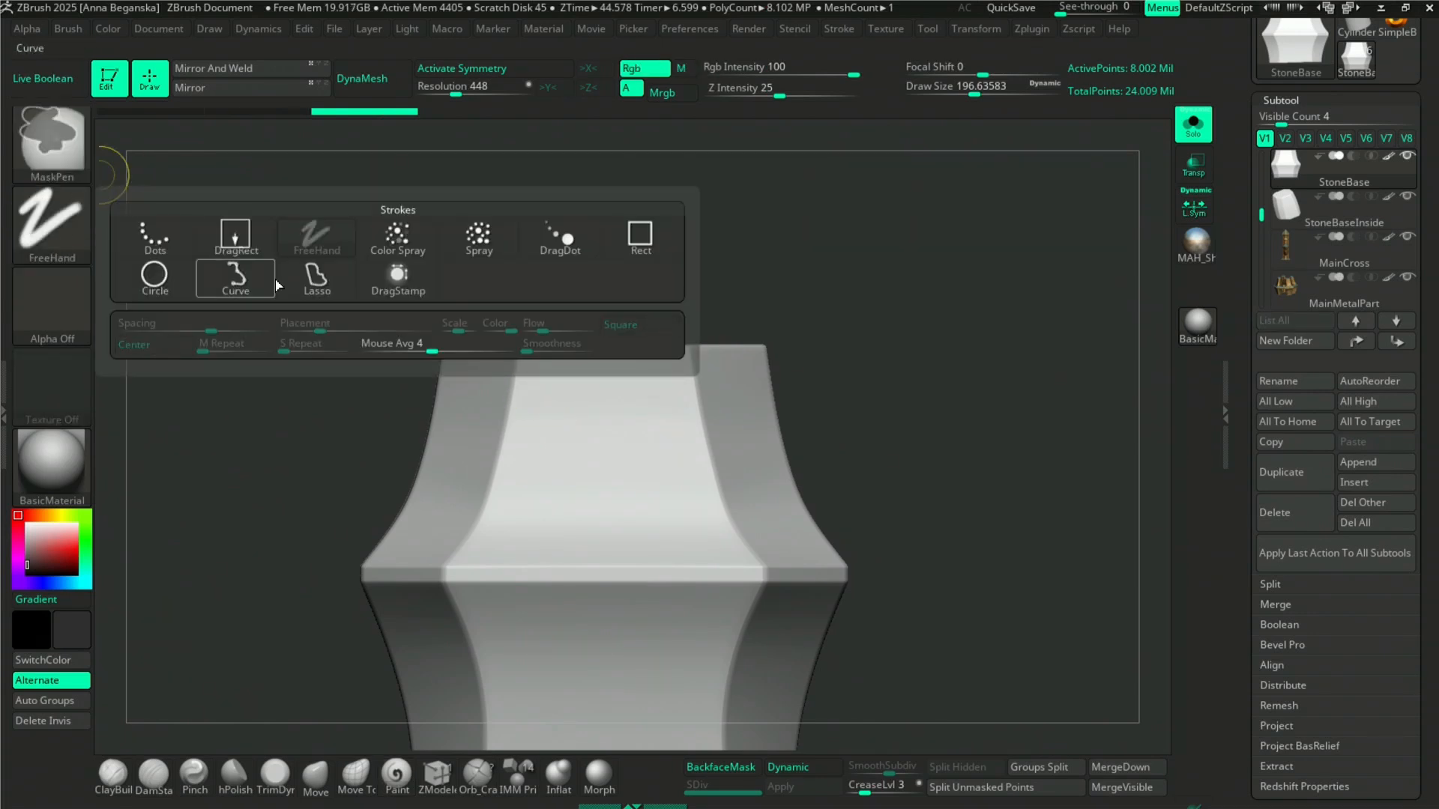
pyautogui.click(311, 276)
pyautogui.moveTo(559, 250)
pyautogui.keyDown('ctrl'); pyautogui.mouseDown()
pyautogui.moveTo(418, 295)
pyautogui.moveTo(577, 440)
pyautogui.moveTo(632, 482)
pyautogui.moveTo(671, 488)
pyautogui.moveTo(703, 525)
pyautogui.moveTo(732, 530)
pyautogui.moveTo(966, 324)
pyautogui.mouseUp(); pyautogui.keyUp('ctrl')
# - Try to refine the mask's jagged edge with the MaskCurvePen brush at a draw size of about 124
pyautogui.click(60, 154)
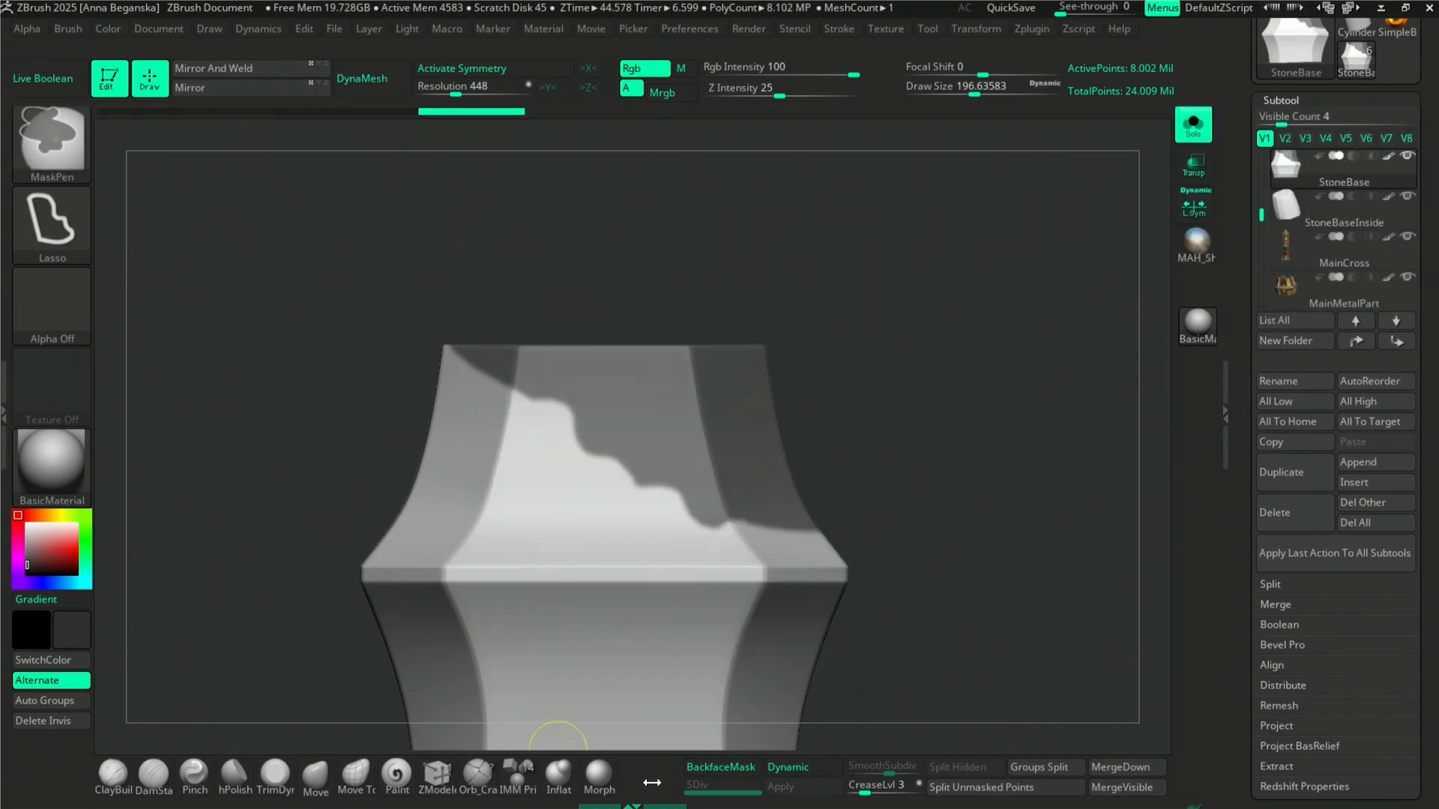
pyautogui.click(53, 143)
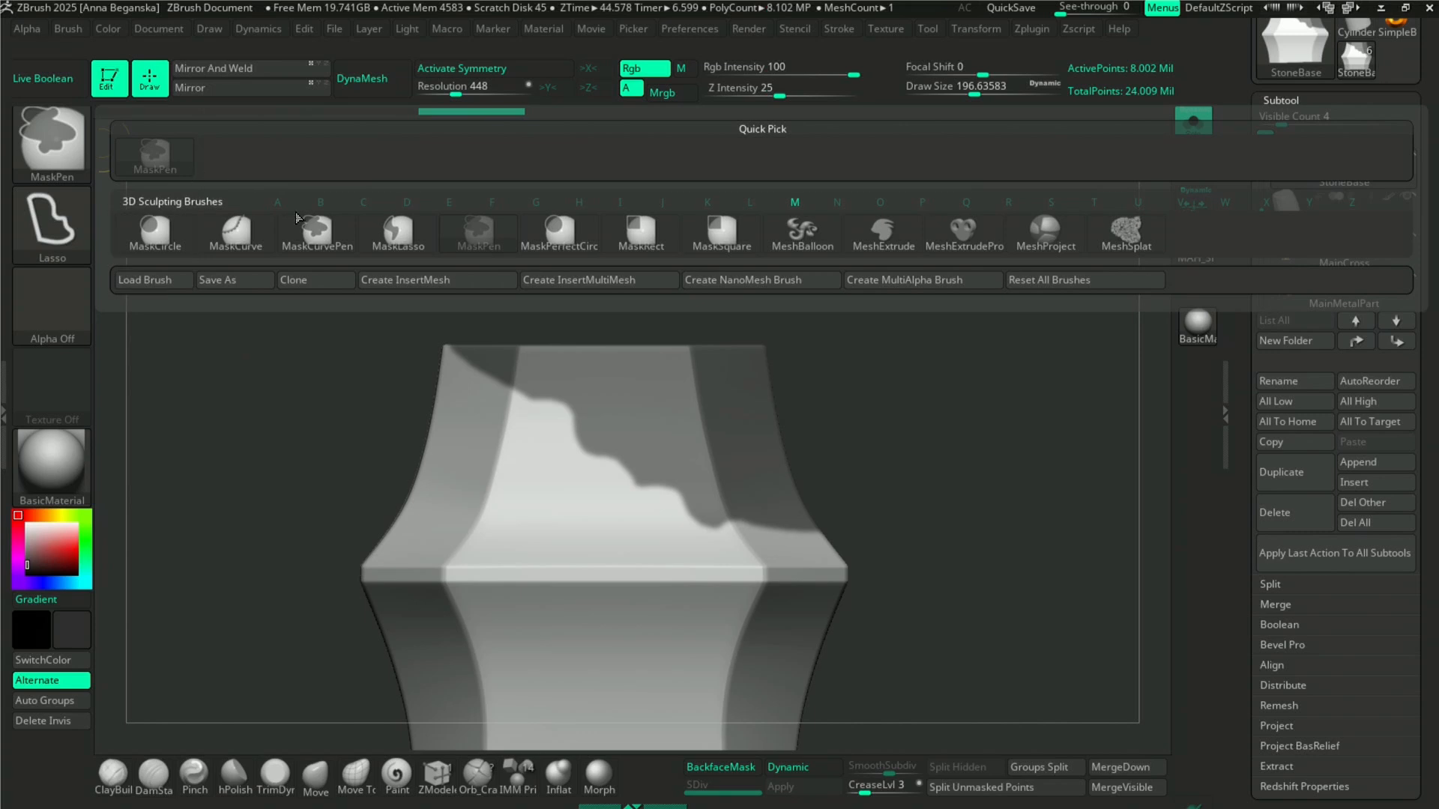
pyautogui.keyDown('ctrl'); pyautogui.click(316, 234); pyautogui.keyUp('ctrl')
pyautogui.press('space')
pyautogui.moveTo(625, 339); pyautogui.dragTo(604, 328)
pyautogui.press('super')
pyautogui.click(1116, 257)
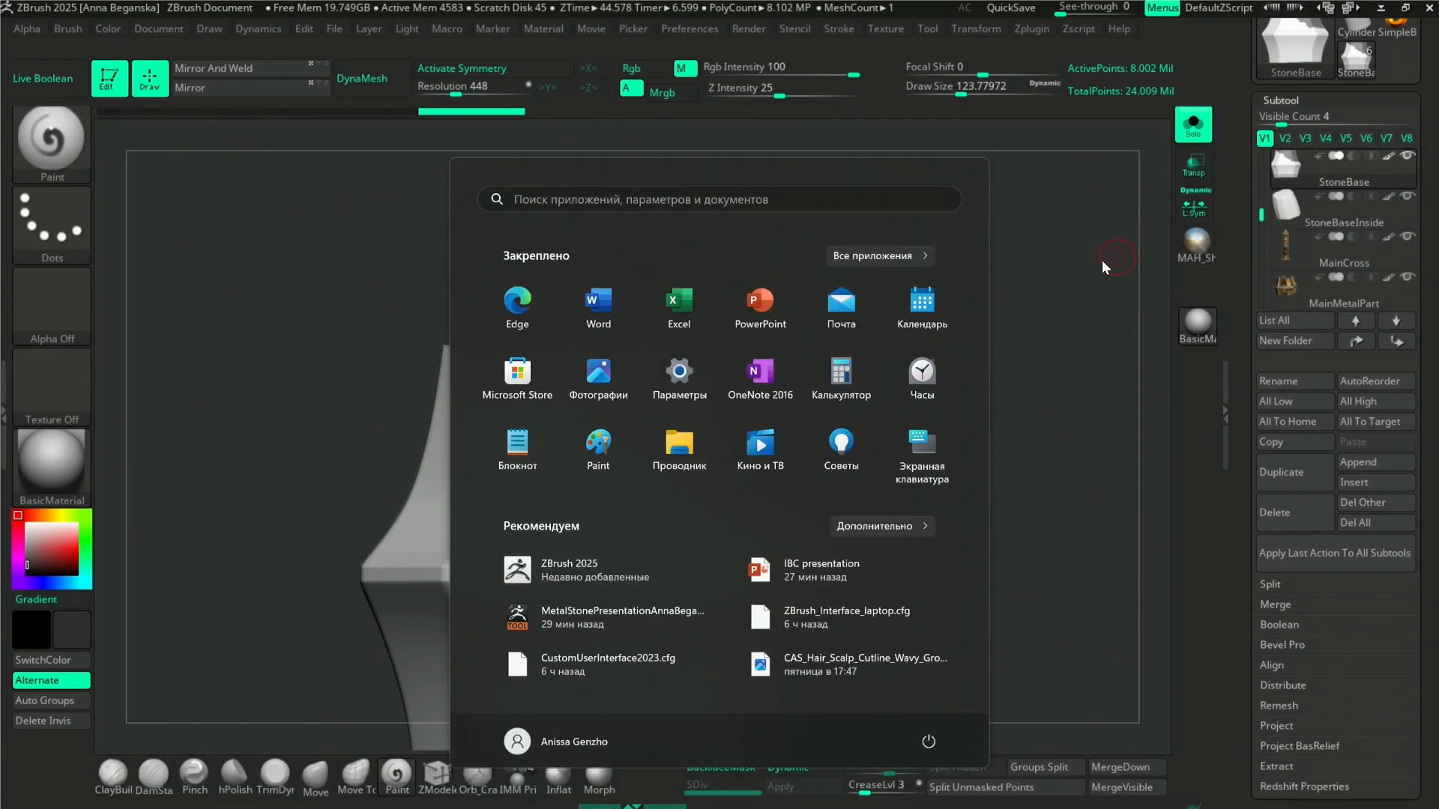
pyautogui.moveTo(855, 294)
pyautogui.mouseDown()
pyautogui.moveTo(824, 273)
pyautogui.moveTo(856, 222)
pyautogui.moveTo(887, 291)
pyautogui.mouseUp()
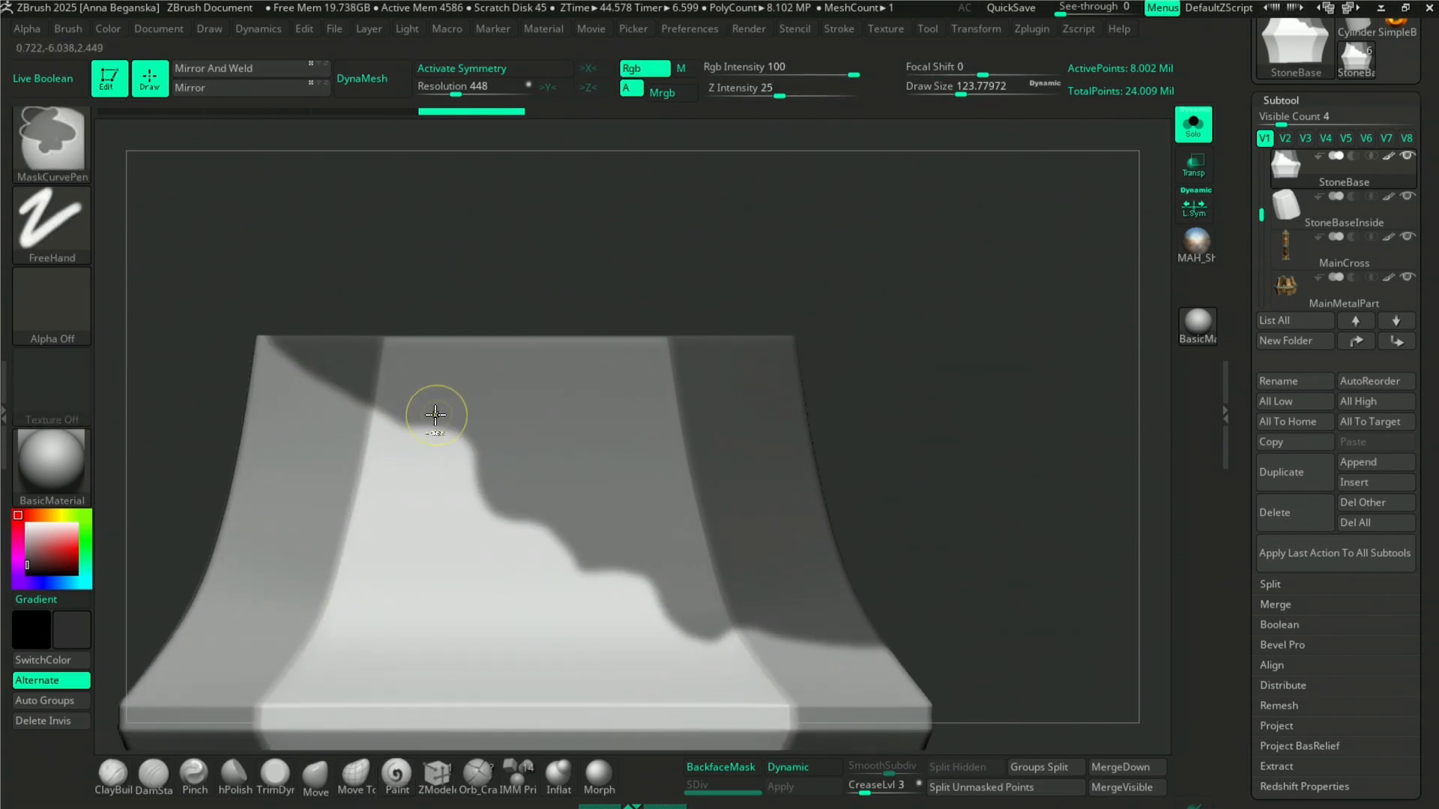
pyautogui.keyDown('ctrl'); pyautogui.moveTo(394, 405); pyautogui.dragTo(481, 415); pyautogui.keyUp('ctrl')
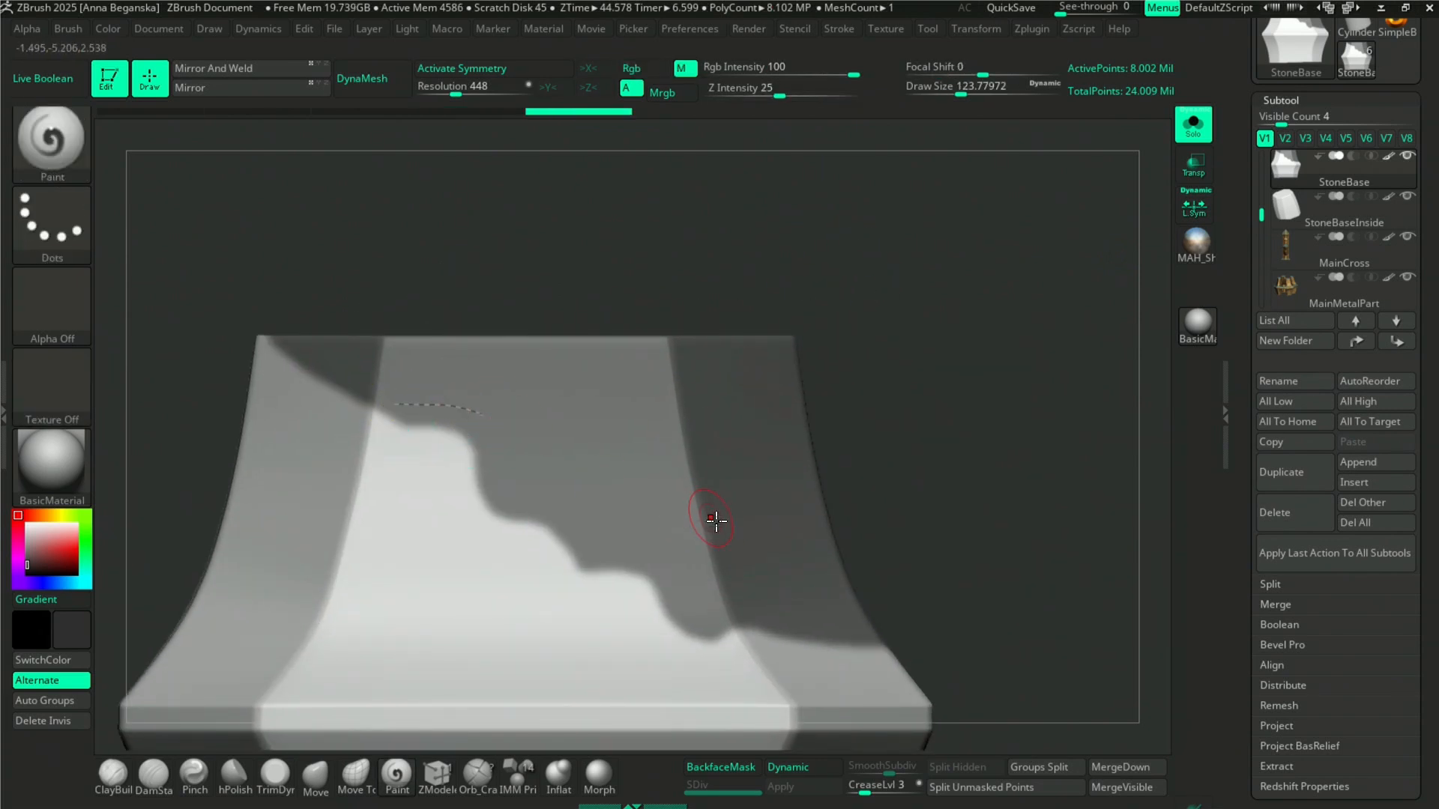
# - Return to the MaskPen brush, adjust the mask edge with the Lasso stroke, and change the stroke to Dots
pyautogui.click(82, 161)
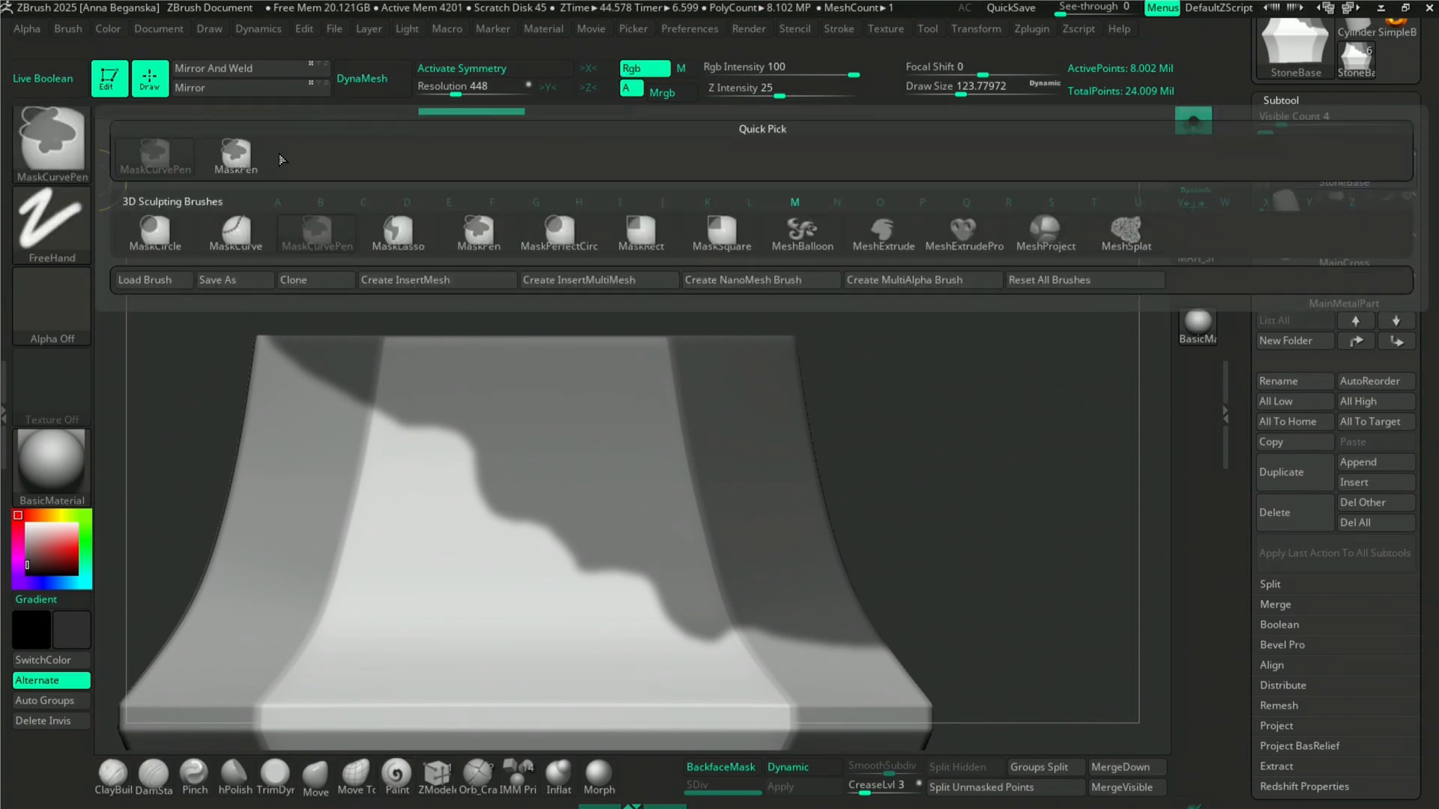
pyautogui.click(235, 171)
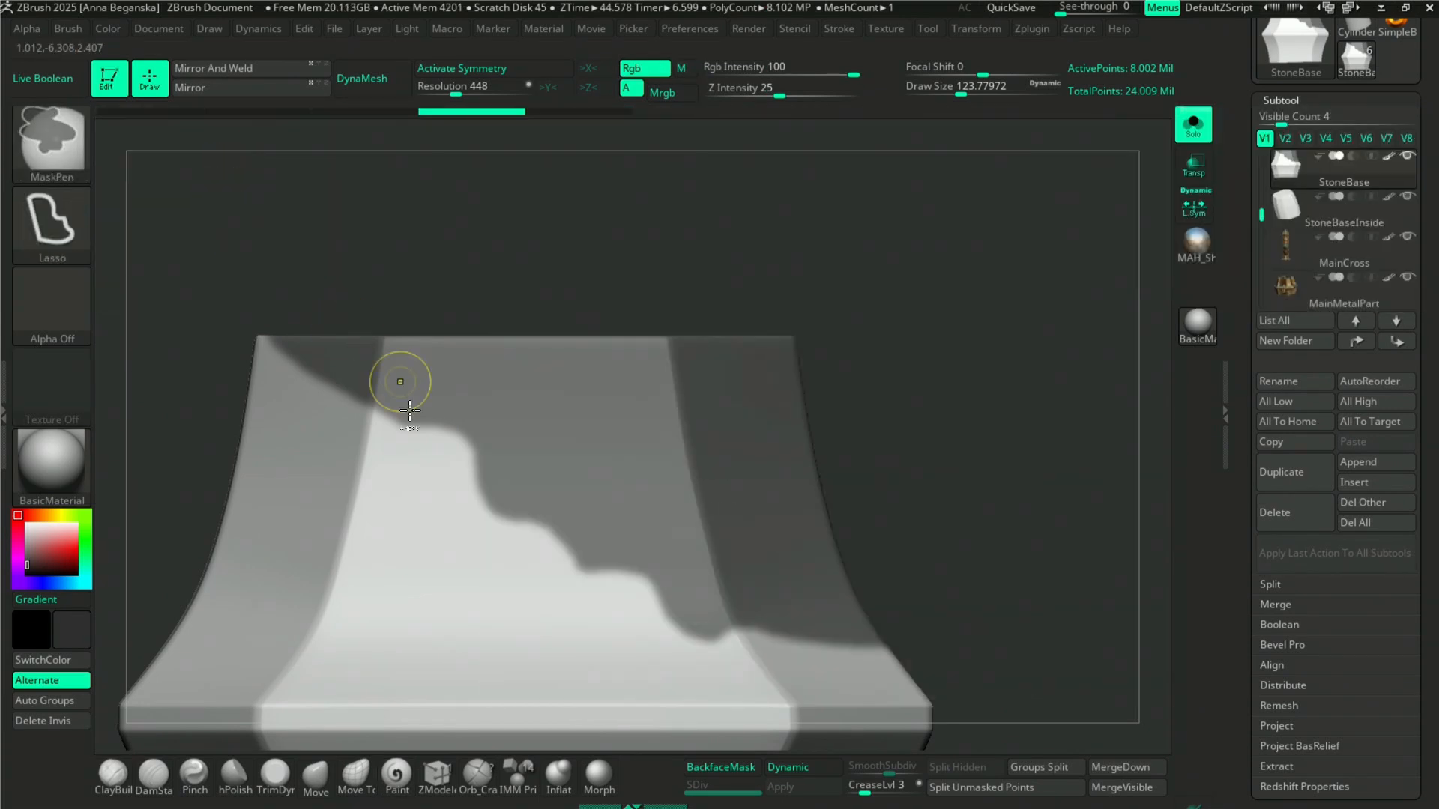
pyautogui.moveTo(473, 431)
pyautogui.keyDown('ctrl'); pyautogui.mouseDown()
pyautogui.moveTo(444, 412)
pyautogui.moveTo(500, 439)
pyautogui.moveTo(540, 405)
pyautogui.mouseUp(); pyautogui.keyUp('ctrl')
pyautogui.click(49, 153)
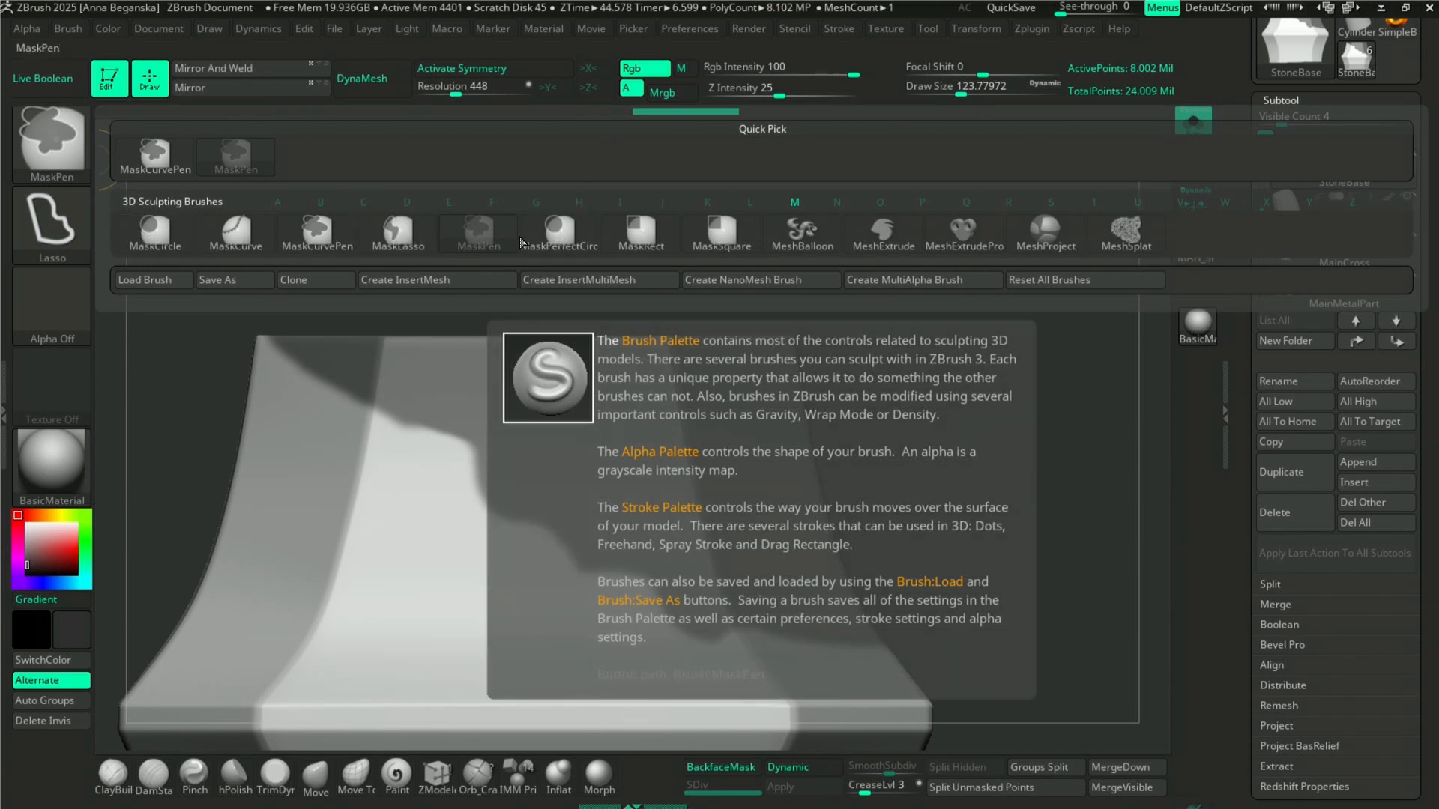
pyautogui.click(52, 223)
pyautogui.click(154, 239)
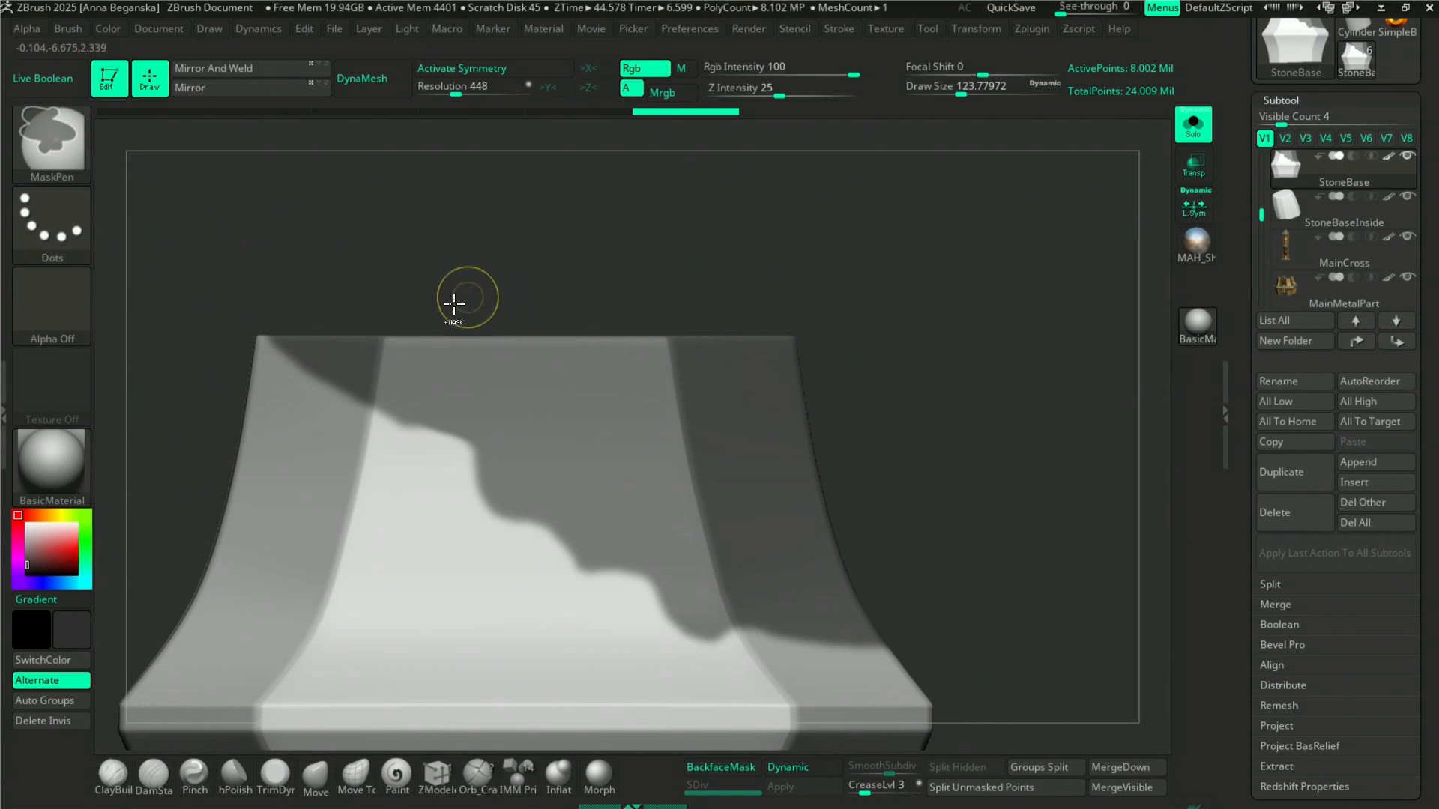
# - Sharpen the jagged mask edge by painting and erasing with MaskPen at a draw size of about 94, and invert the mask
pyautogui.keyDown('ctrl'); pyautogui.moveTo(428, 413); pyautogui.dragTo(461, 433); pyautogui.keyUp('ctrl')
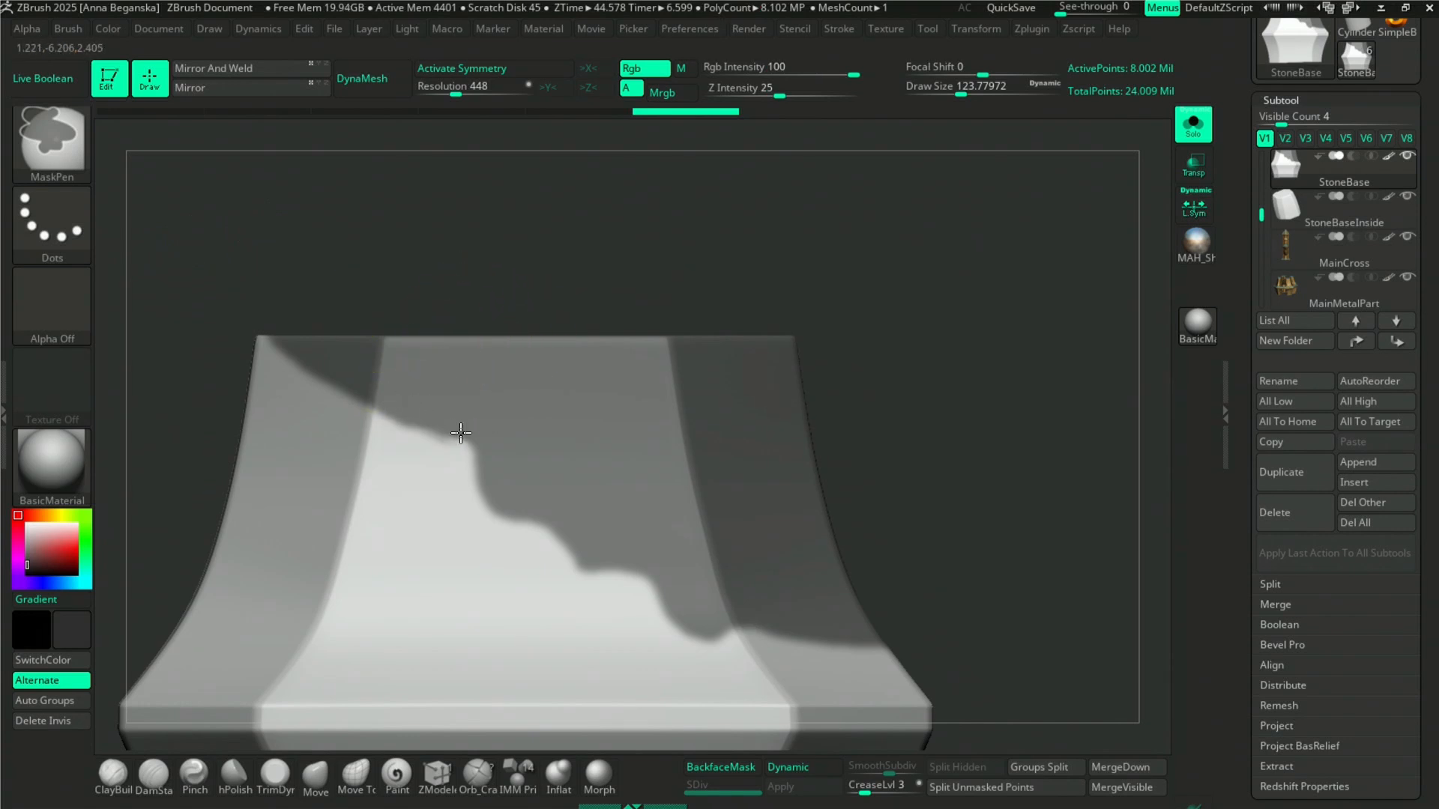
pyautogui.press('space')
pyautogui.moveTo(546, 419); pyautogui.dragTo(539, 417)
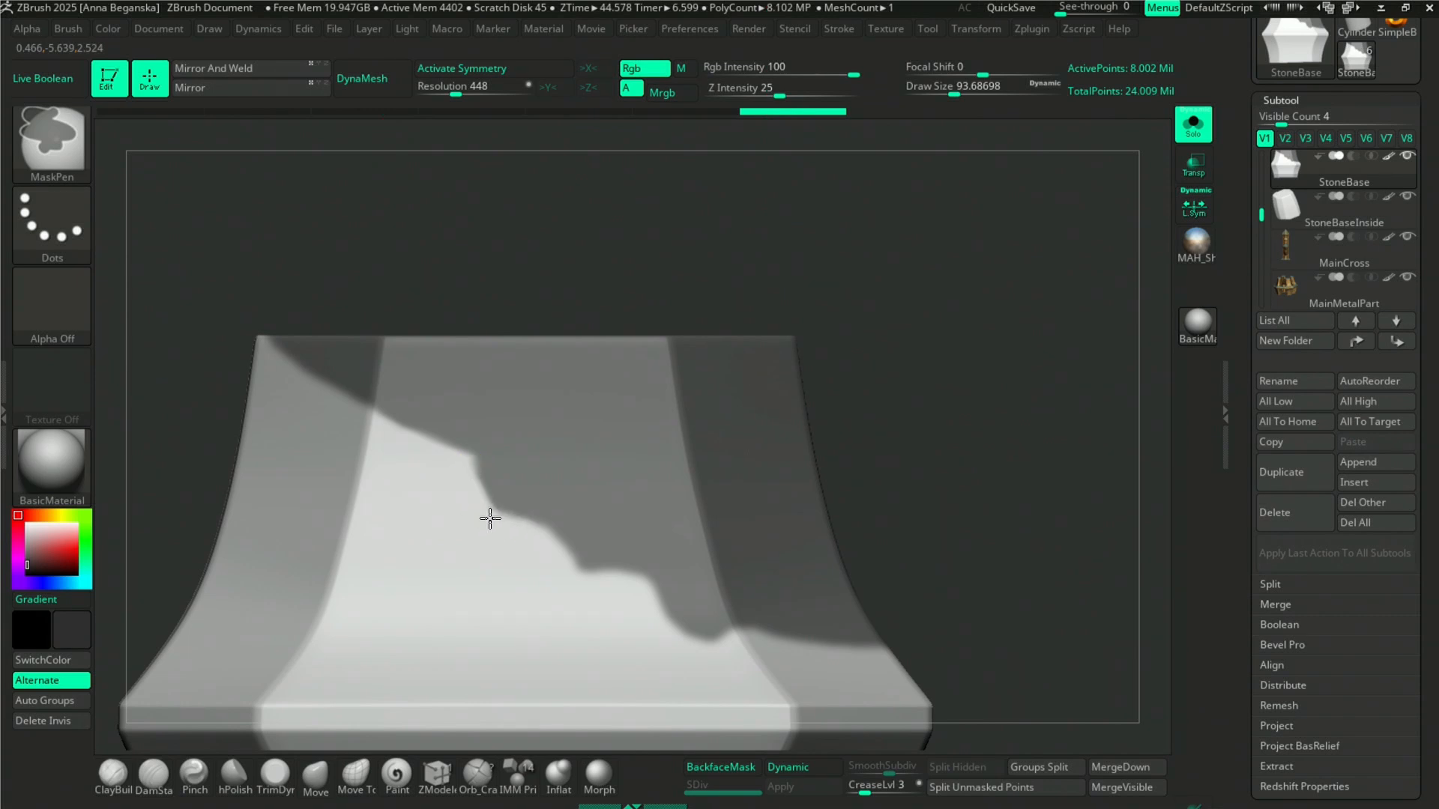
pyautogui.moveTo(548, 549)
pyautogui.keyDown('ctrl'); pyautogui.keyDown('alt'); pyautogui.mouseDown()
pyautogui.moveTo(610, 585)
pyautogui.moveTo(594, 569)
pyautogui.moveTo(649, 623)
pyautogui.mouseUp(); pyautogui.keyUp('alt'); pyautogui.keyUp('ctrl')
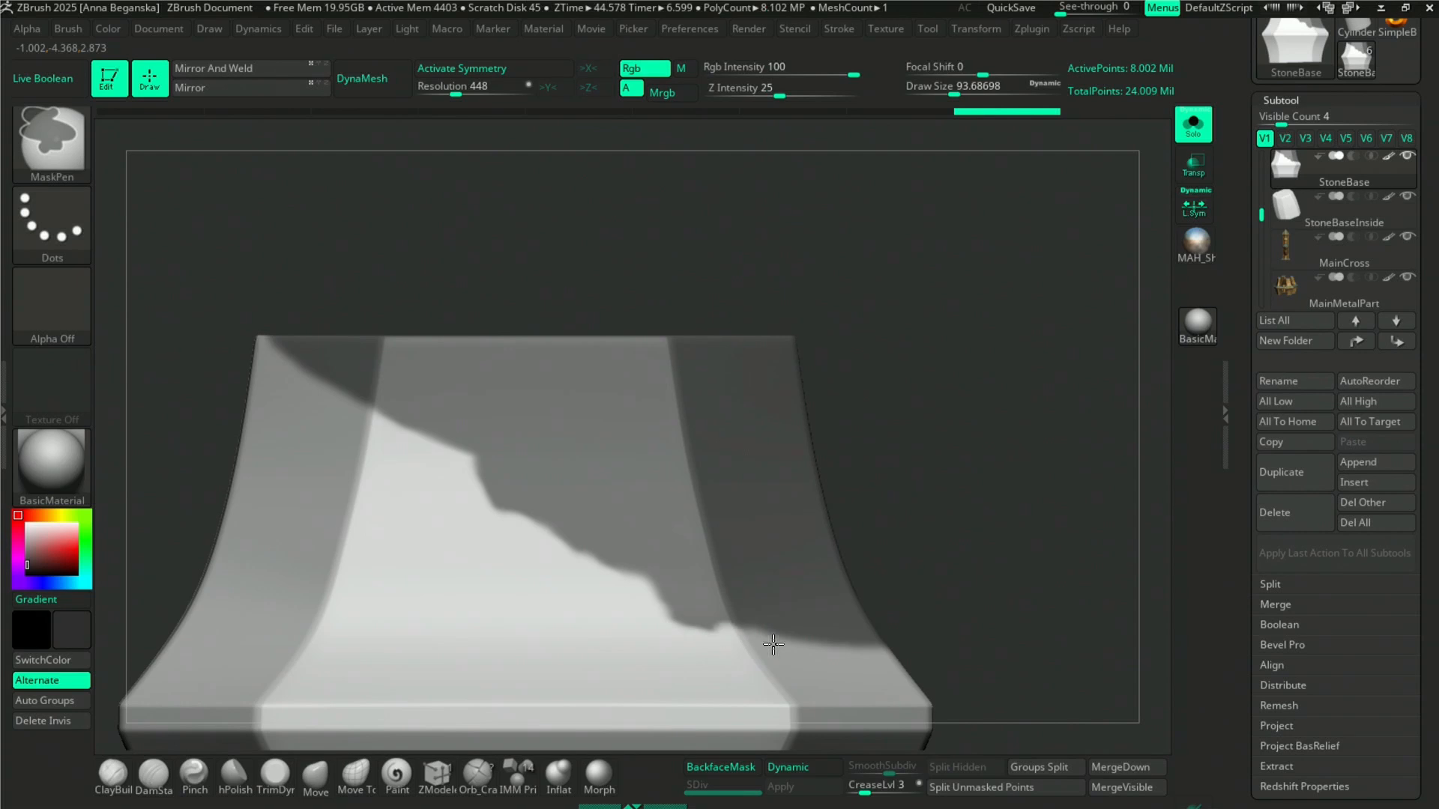
pyautogui.keyDown('ctrl'); pyautogui.click(888, 330); pyautogui.keyUp('ctrl')
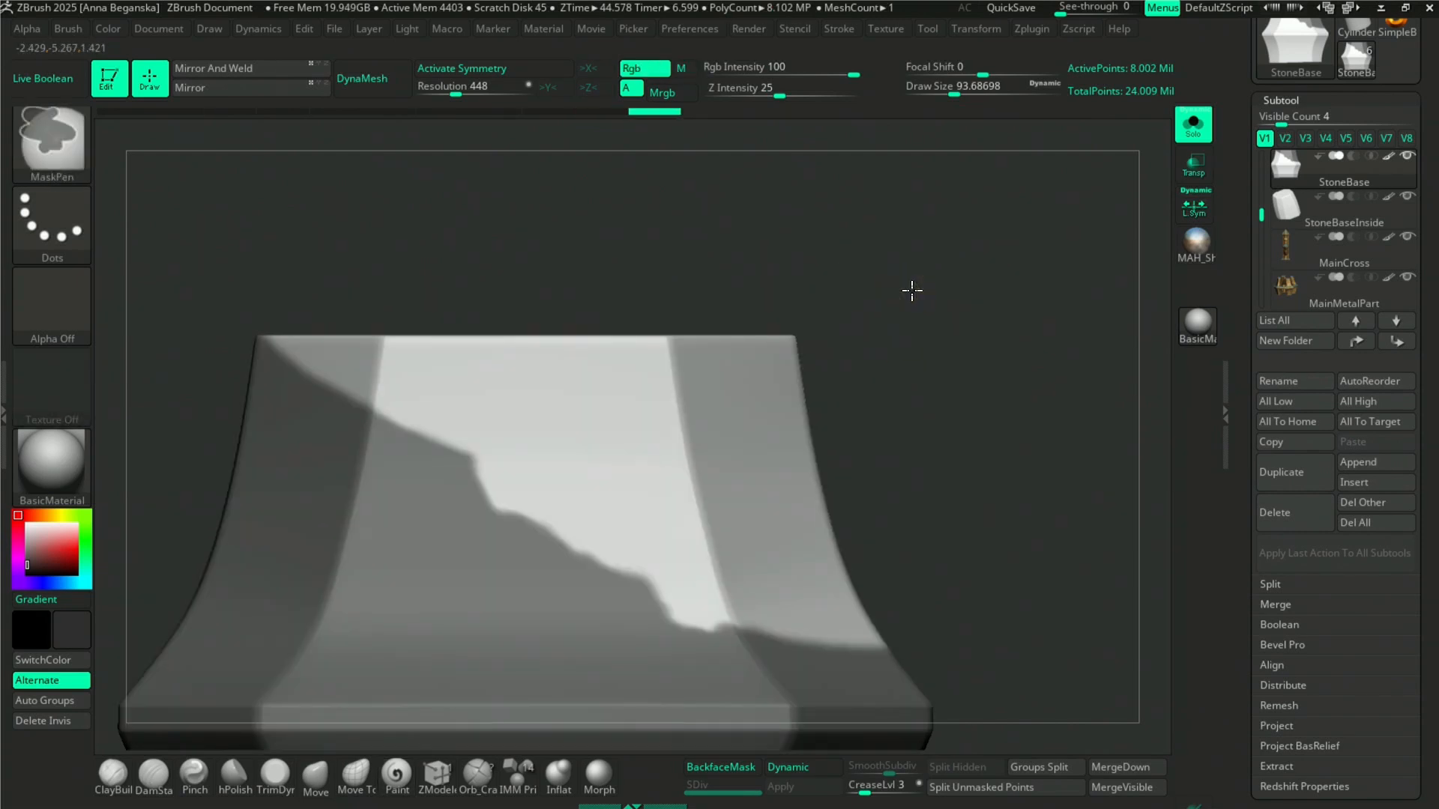
# - Choose the Move brush with a draw size of about 251 for displacing the unmasked stone
pyautogui.moveTo(901, 298); pyautogui.dragTo(651, 343)
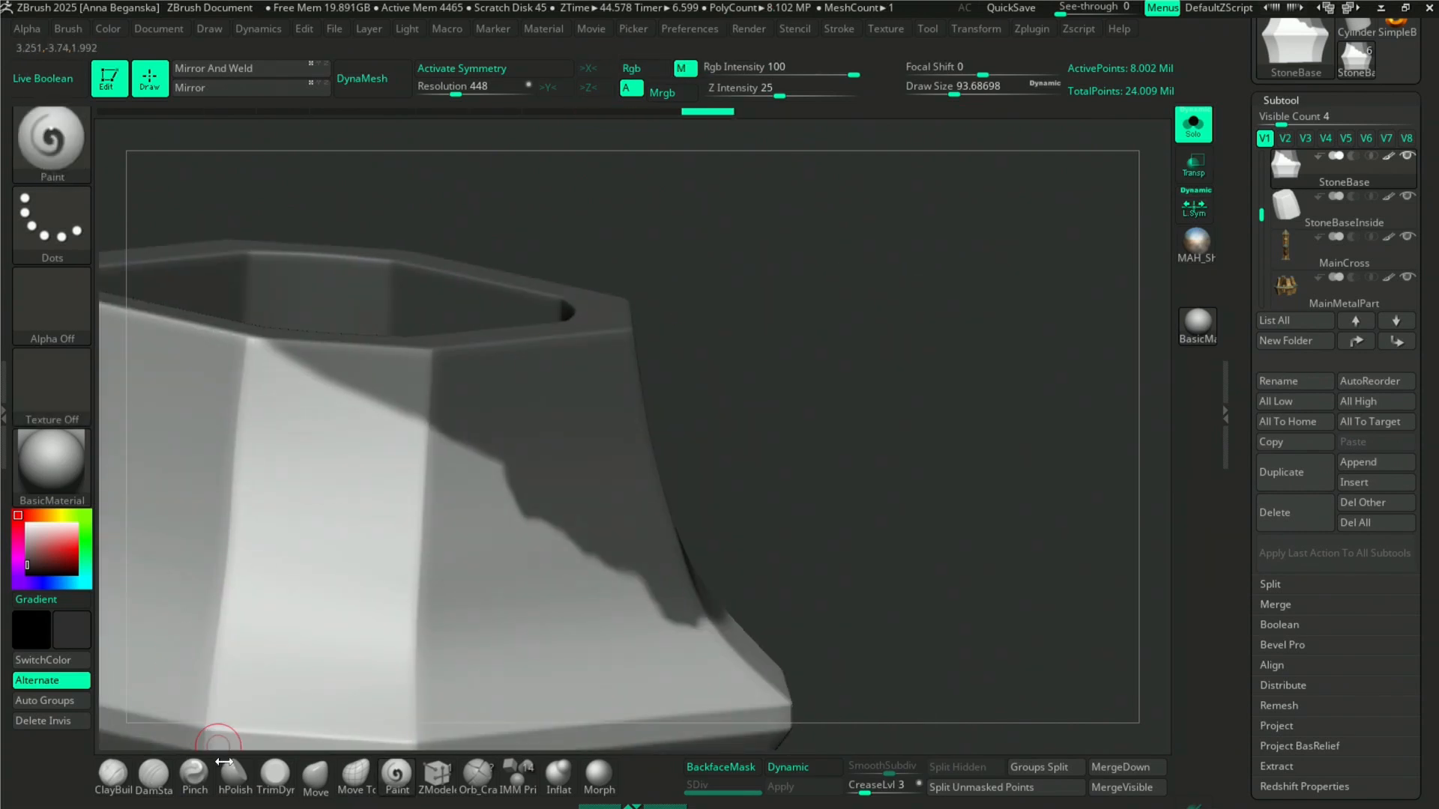
pyautogui.click(315, 776)
pyautogui.press('space')
pyautogui.moveTo(748, 289)
pyautogui.mouseDown()
pyautogui.moveTo(860, 295)
pyautogui.moveTo(722, 312)
pyautogui.moveTo(717, 357)
pyautogui.mouseUp()
pyautogui.press('space')
pyautogui.click(847, 309)
pyautogui.moveTo(784, 405)
pyautogui.mouseDown()
pyautogui.moveTo(788, 418)
pyautogui.moveTo(703, 397)
pyautogui.moveTo(786, 424)
pyautogui.moveTo(766, 427)
pyautogui.mouseUp()
pyautogui.press('space')
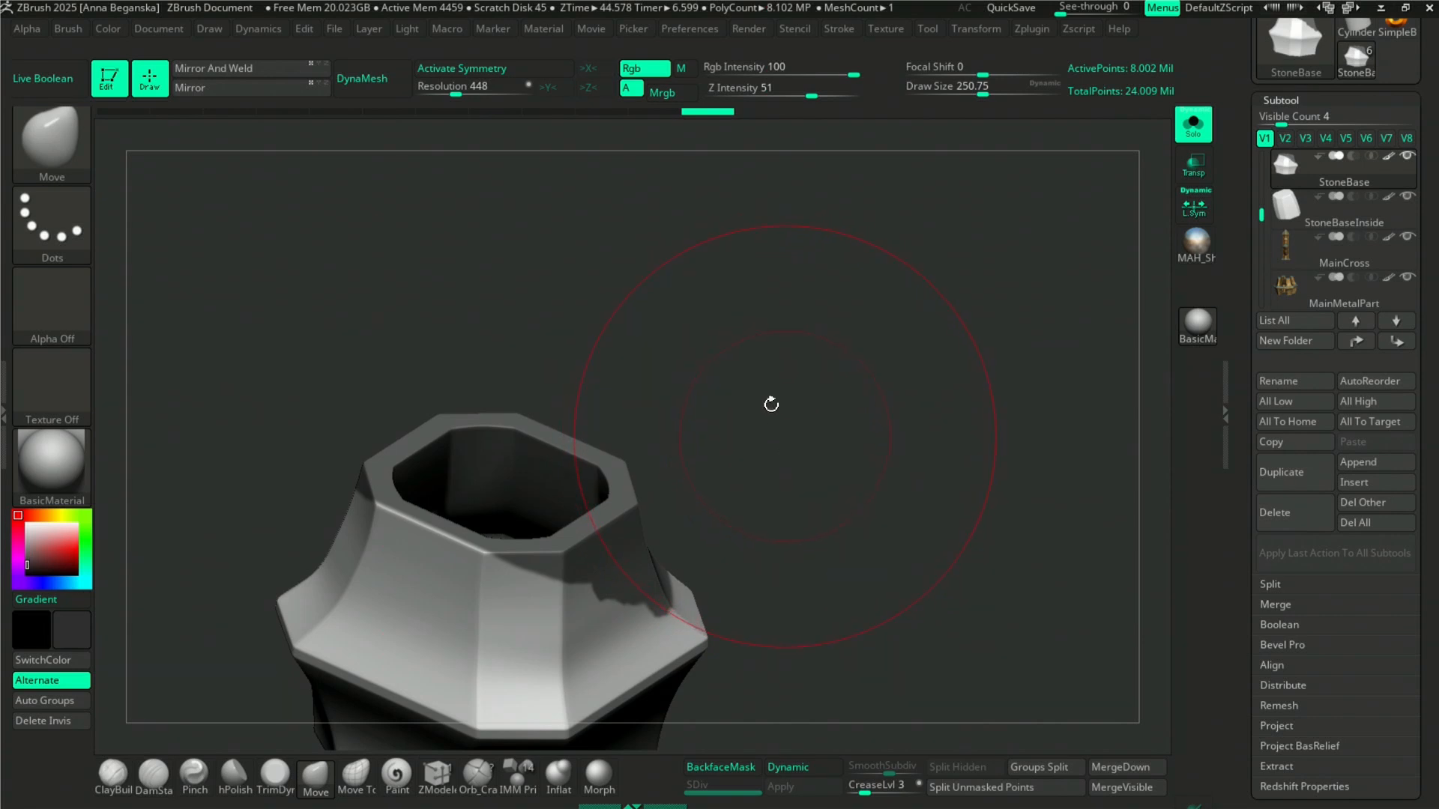
# - Try pushing the stone along the mask edge with the Move brush at a draw size of about 51, and undo it
pyautogui.press('space')
pyautogui.moveTo(751, 458); pyautogui.dragTo(762, 482)
pyautogui.moveTo(631, 630); pyautogui.dragTo(643, 612)
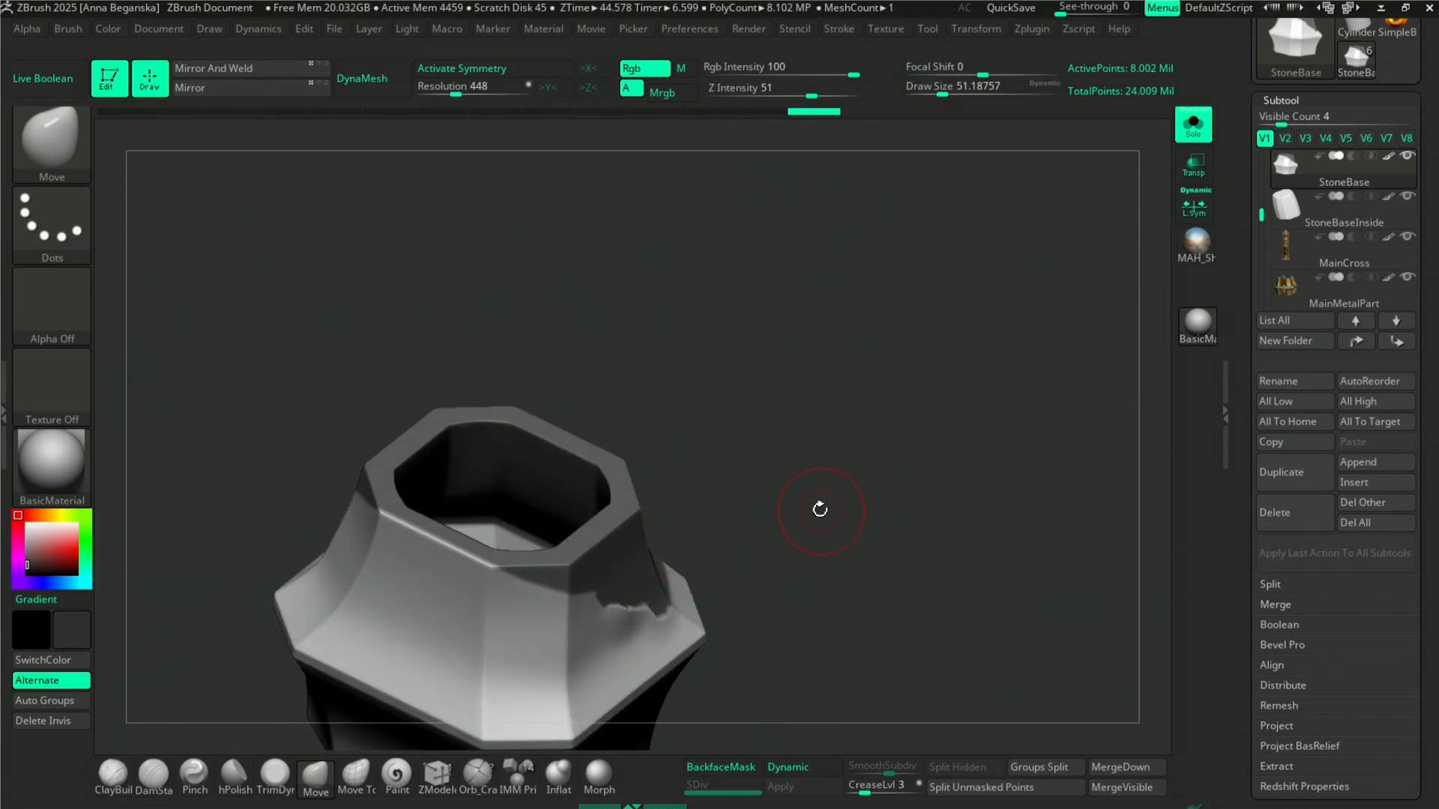
pyautogui.press('ctrl')
pyautogui.hotkey('ctrl', 'z')
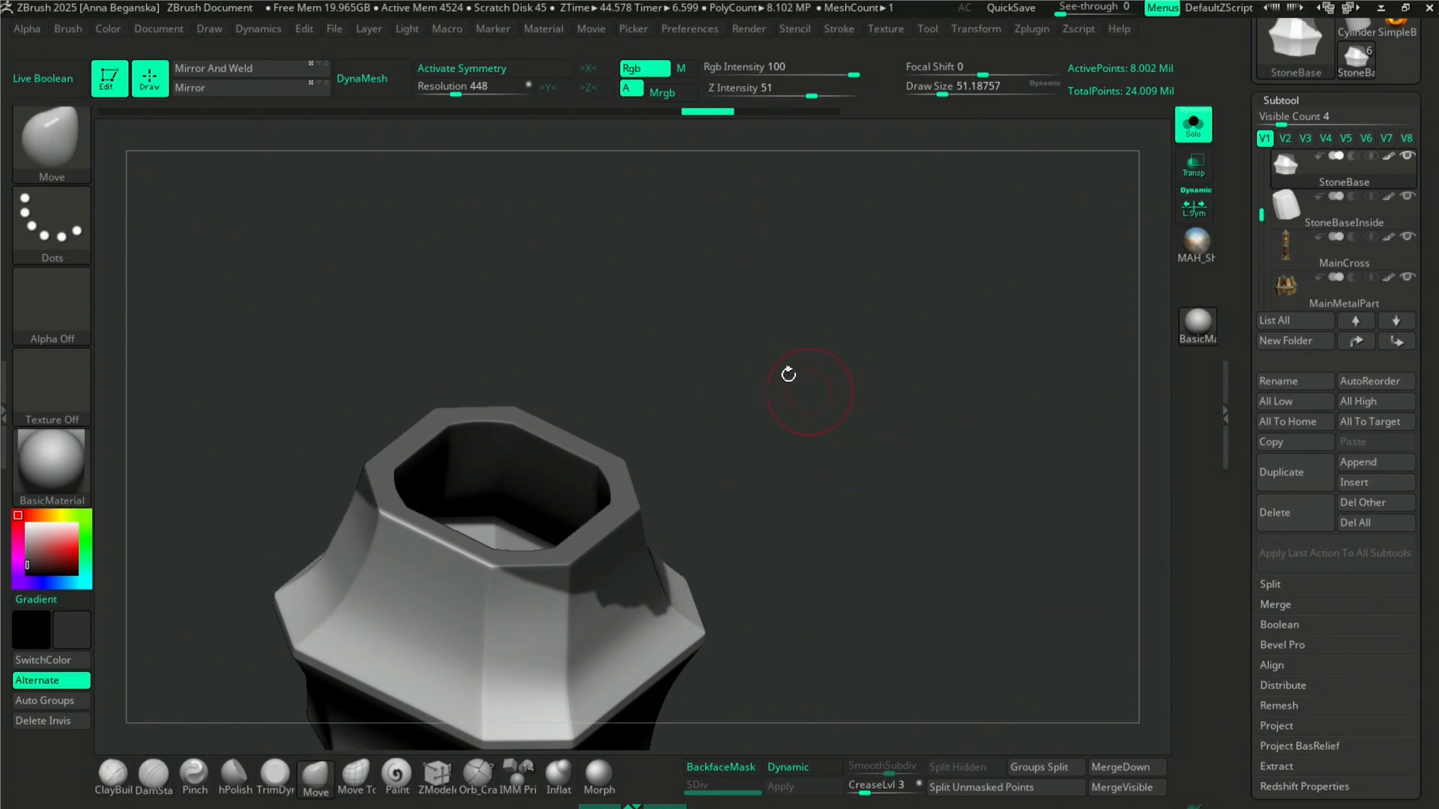
# - Show all subtools and shift the unmasked stone along the mask edge using the Move brush at a draw size of about 311
pyautogui.press('space')
pyautogui.moveTo(669, 316); pyautogui.dragTo(721, 322)
pyautogui.press('space')
pyautogui.moveTo(722, 383)
pyautogui.mouseDown()
pyautogui.moveTo(787, 380)
pyautogui.moveTo(772, 380)
pyautogui.mouseUp()
pyautogui.click(1193, 123)
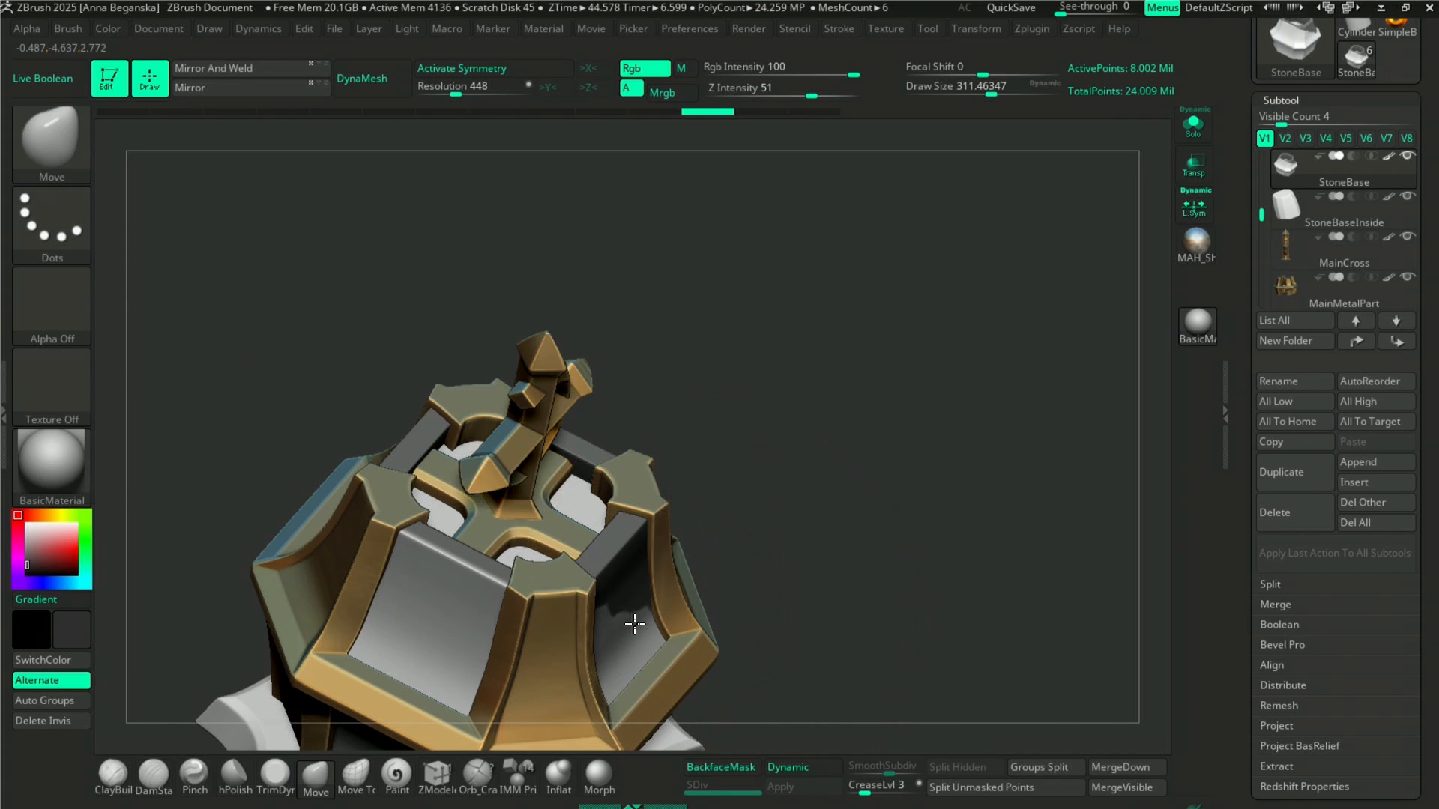
pyautogui.moveTo(639, 628); pyautogui.dragTo(668, 595)
# - Continue shaping the step along the jagged mask edge with the Move brush at a draw size of about 132
pyautogui.press('space')
pyautogui.moveTo(753, 442); pyautogui.dragTo(729, 442)
pyautogui.moveTo(755, 337)
pyautogui.mouseDown()
pyautogui.moveTo(837, 380)
pyautogui.moveTo(847, 469)
pyautogui.moveTo(845, 317)
pyautogui.moveTo(857, 370)
pyautogui.mouseUp()
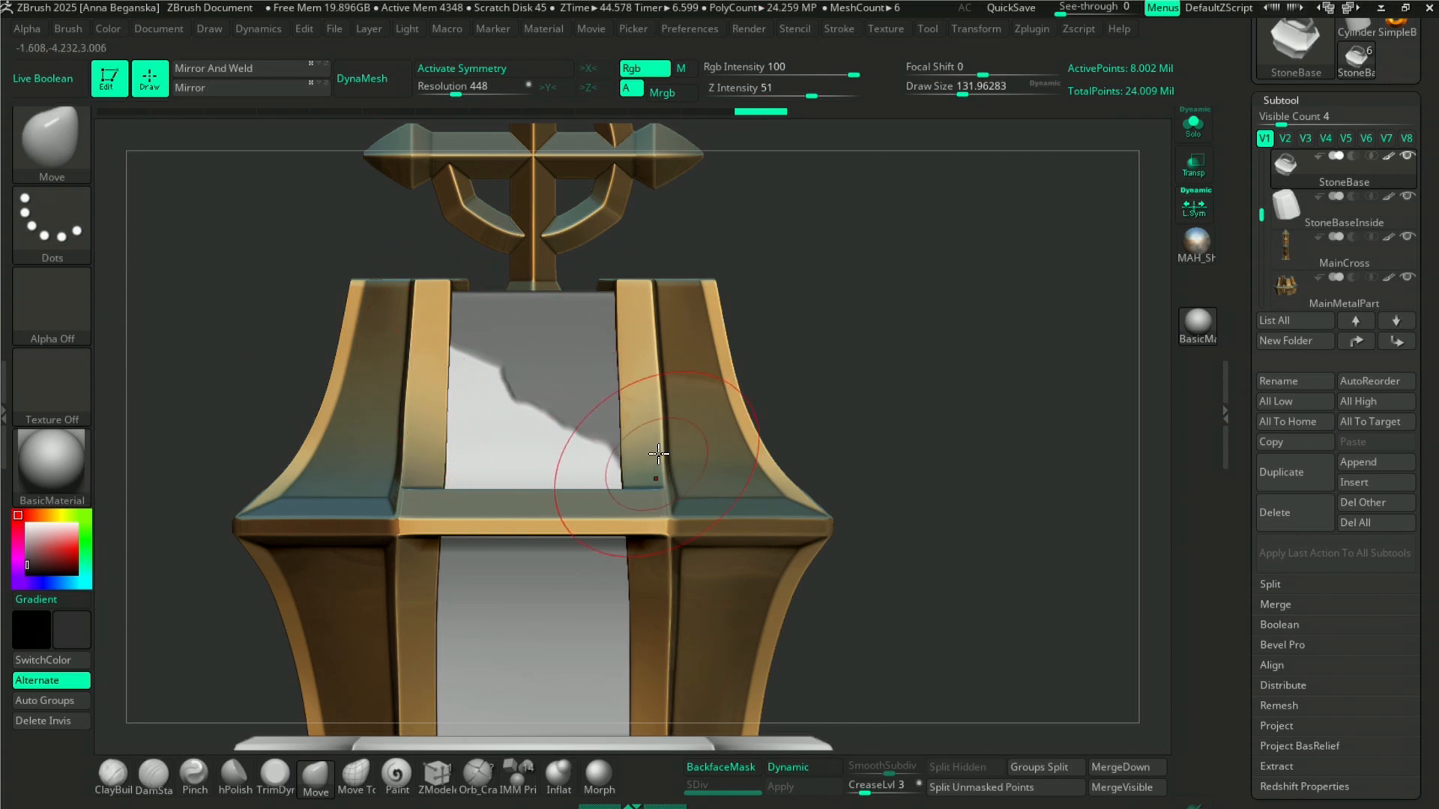
pyautogui.moveTo(967, 379)
pyautogui.mouseDown()
pyautogui.moveTo(829, 372)
pyautogui.moveTo(842, 401)
pyautogui.moveTo(643, 465)
pyautogui.moveTo(646, 482)
pyautogui.moveTo(580, 463)
pyautogui.mouseUp()
pyautogui.moveTo(1073, 221)
pyautogui.mouseDown()
pyautogui.moveTo(919, 340)
pyautogui.moveTo(632, 501)
pyautogui.moveTo(589, 451)
pyautogui.moveTo(610, 471)
pyautogui.mouseUp()
pyautogui.moveTo(775, 315)
pyautogui.mouseDown()
pyautogui.moveTo(796, 292)
pyautogui.moveTo(941, 268)
pyautogui.mouseUp()
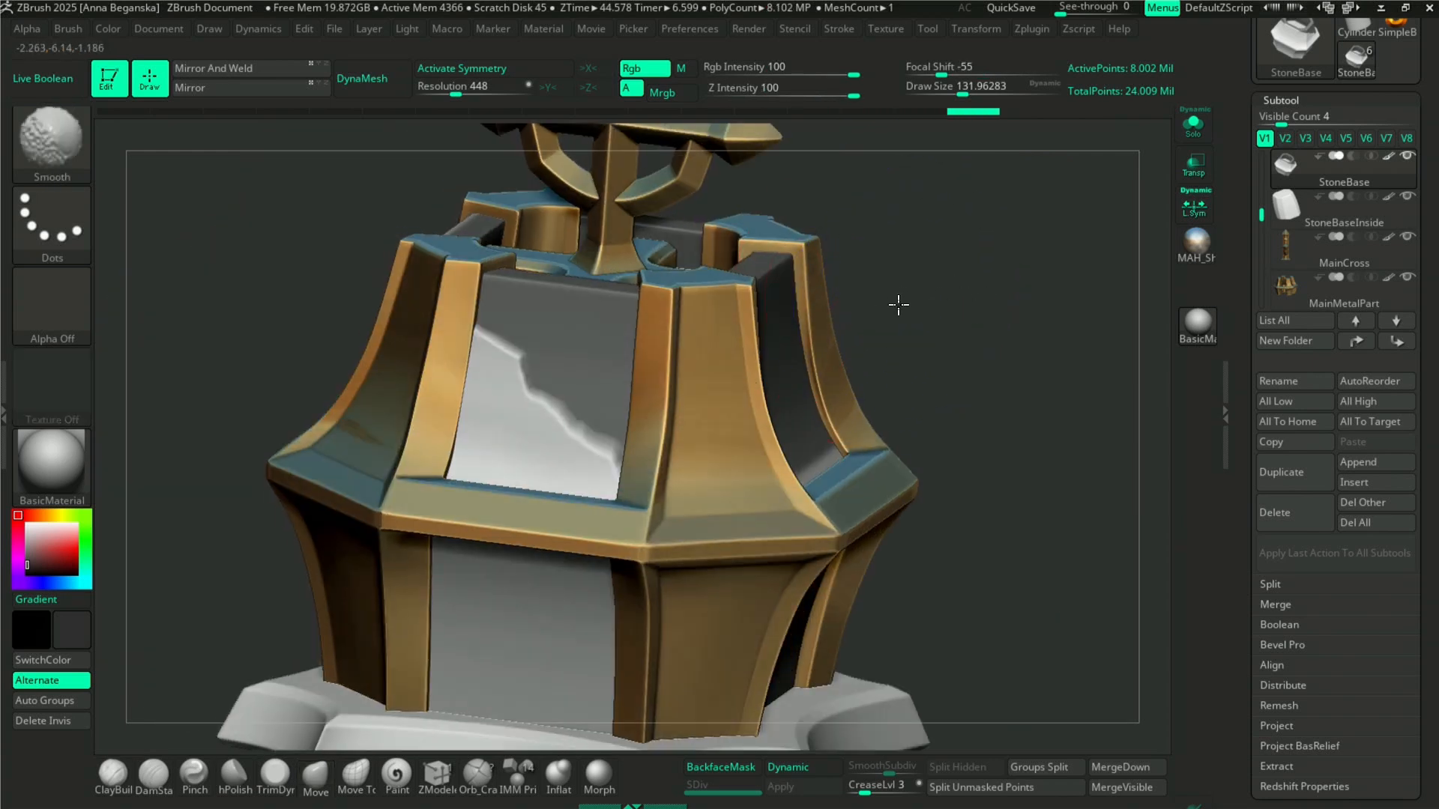
# - Clear the mask from the stone base and isolate the part in Solo mode, close up on the crack
pyautogui.press('space')
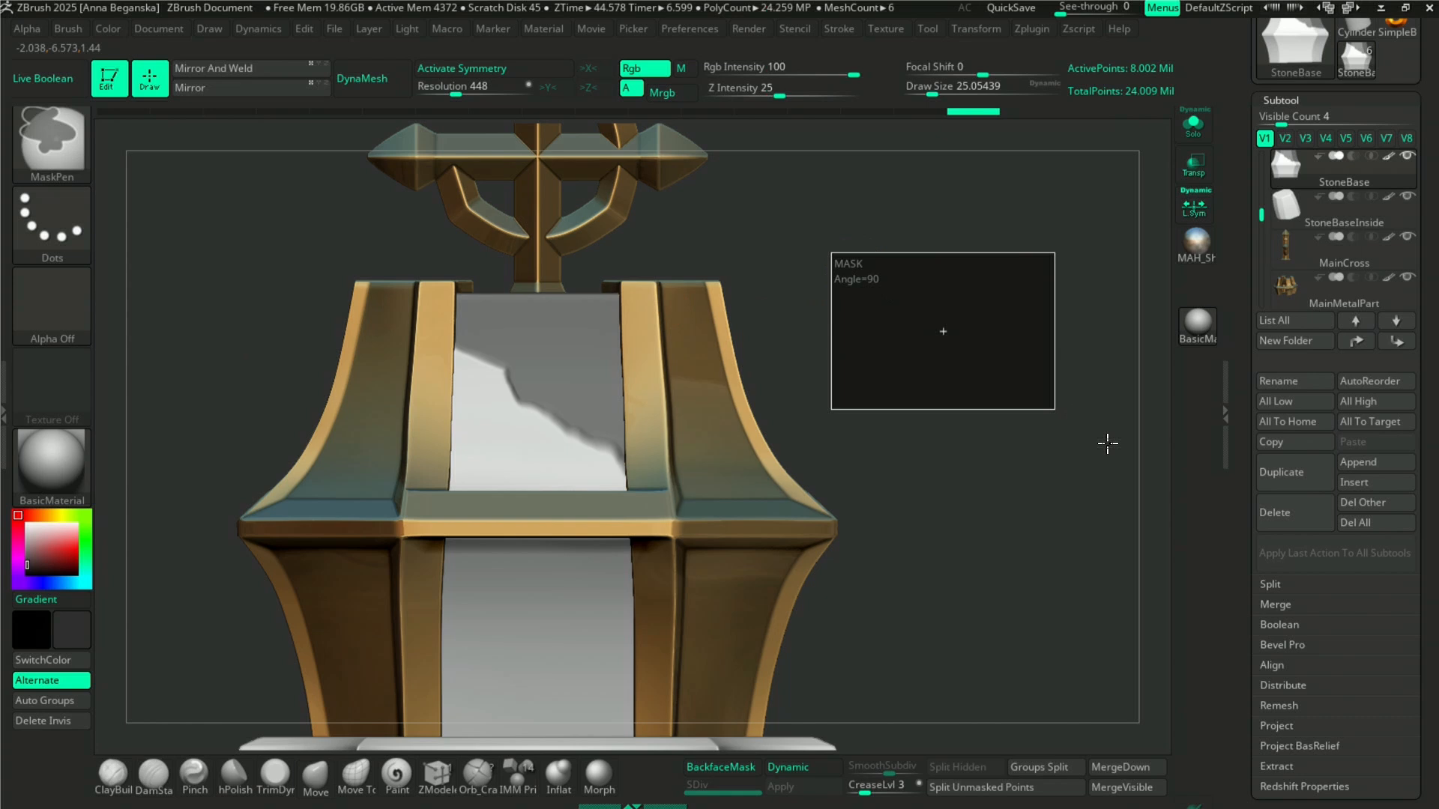
pyautogui.click(1053, 372)
pyautogui.hotkey('ctrl', 'shift', 'z')
pyautogui.moveTo(885, 352); pyautogui.dragTo(837, 319)
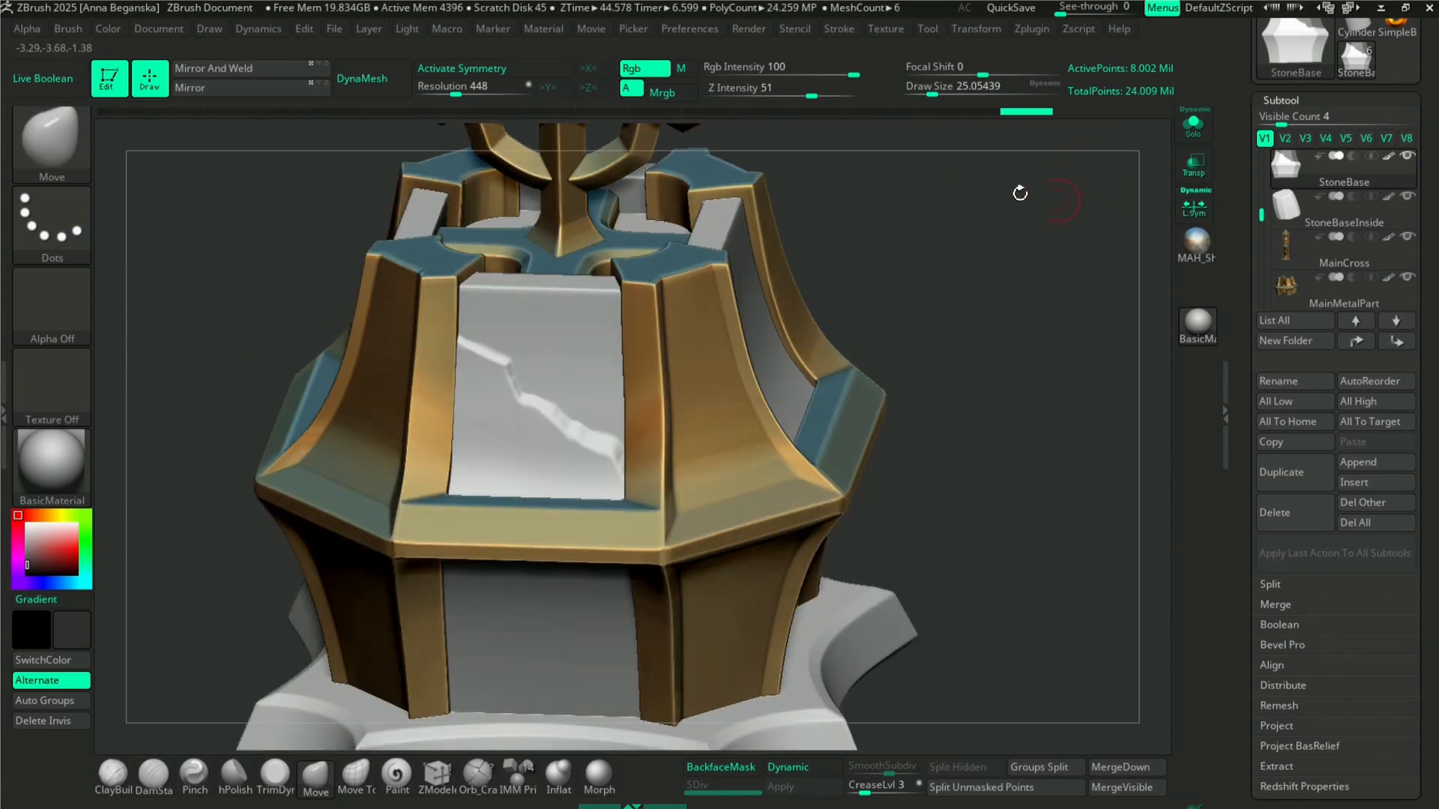
pyautogui.click(1193, 124)
pyautogui.keyDown('alt'); pyautogui.moveTo(946, 359); pyautogui.dragTo(1099, 289); pyautogui.keyUp('alt')
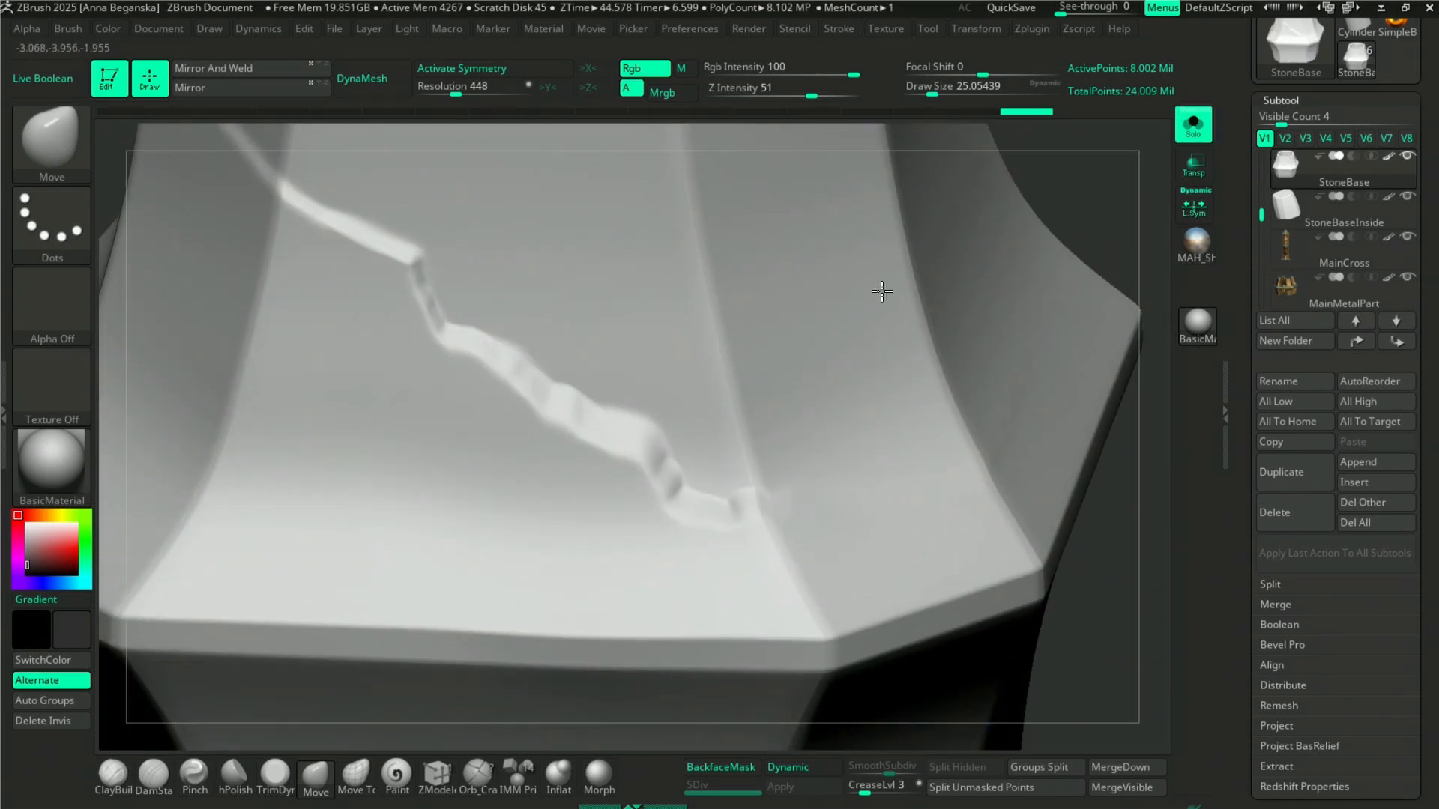
# - Set up the hPolish brush at a draw size of about 14 for polishing the jagged crack on the stone base
pyautogui.click(234, 776)
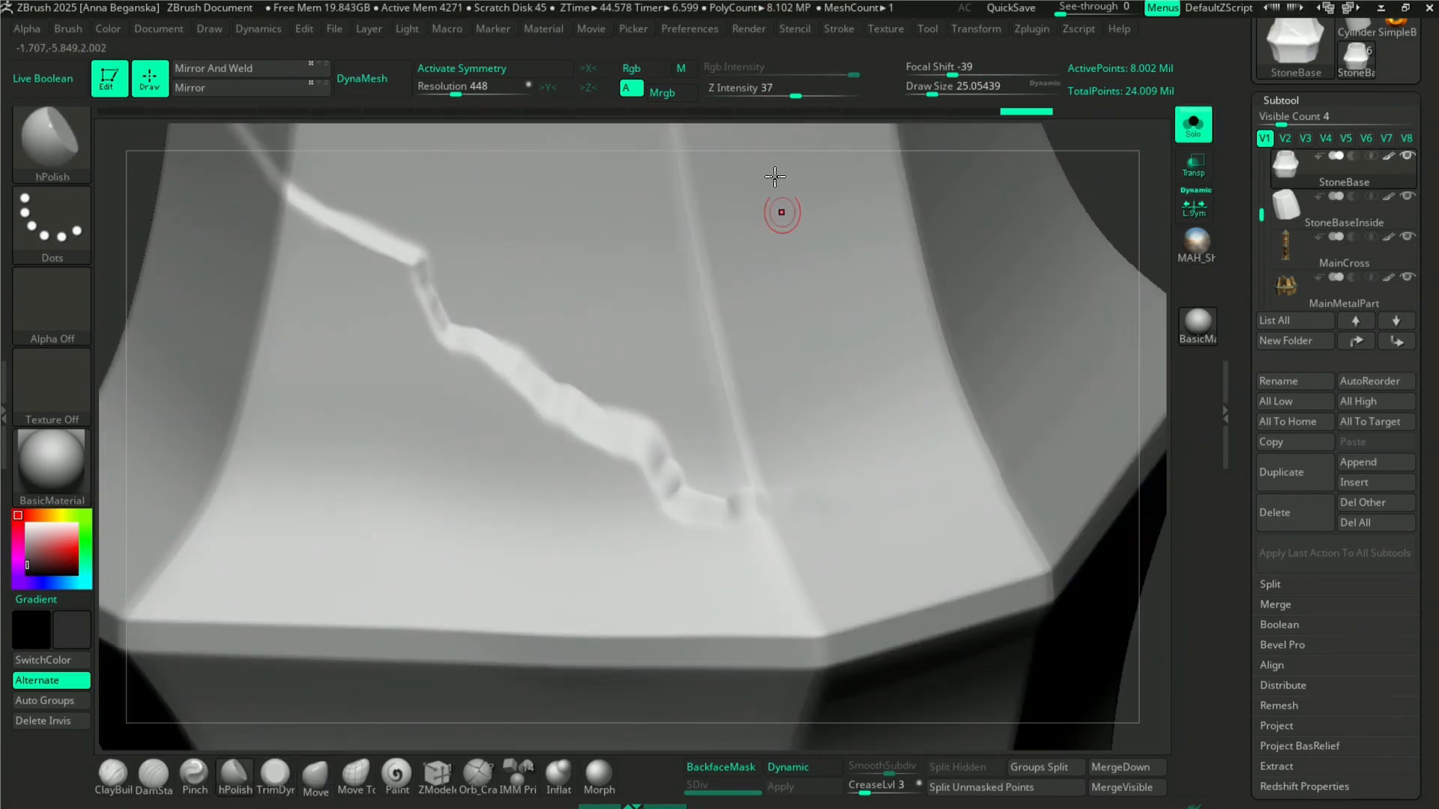
pyautogui.keyDown('alt'); pyautogui.moveTo(729, 142); pyautogui.dragTo(741, 160, button='right'); pyautogui.keyUp('alt')
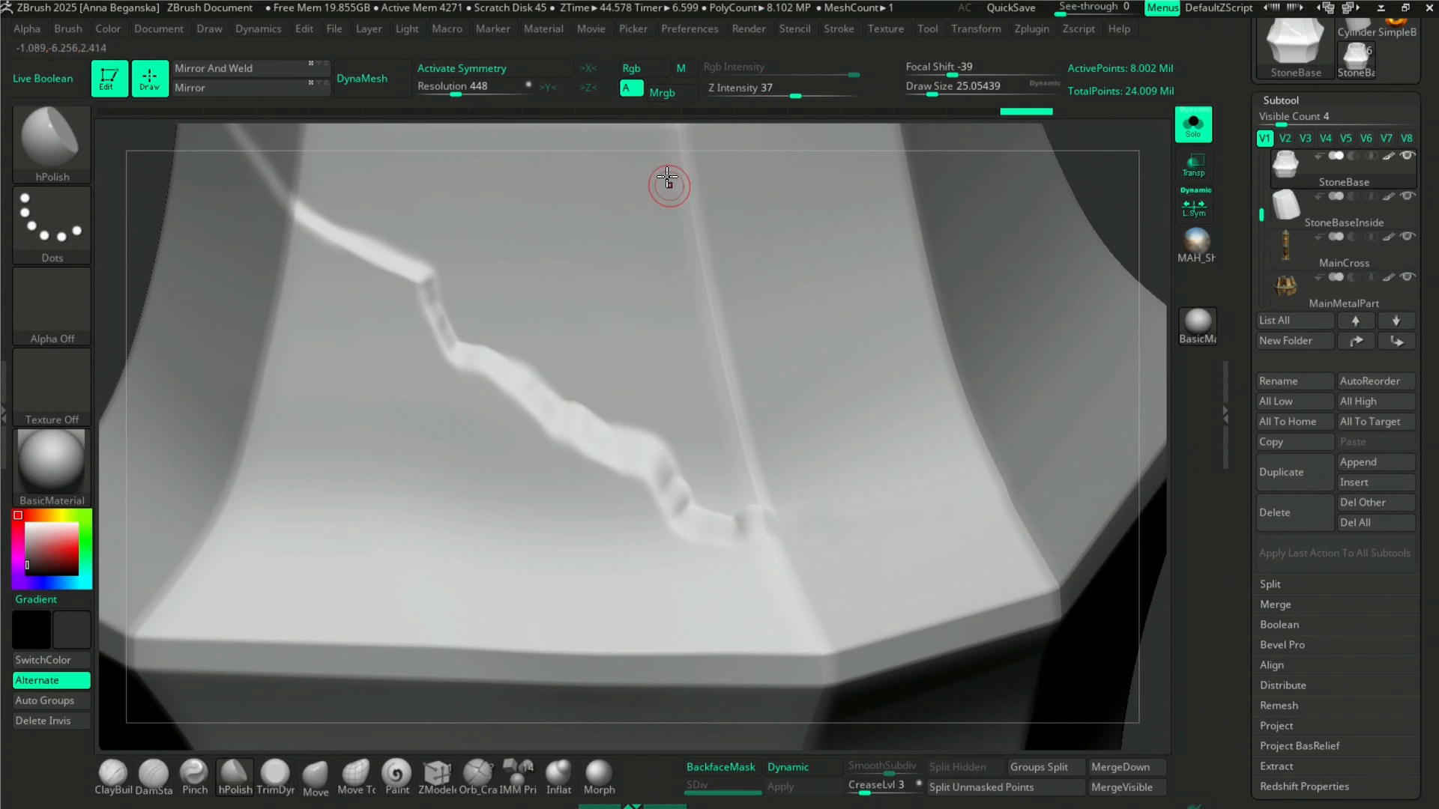
pyautogui.moveTo(668, 135); pyautogui.dragTo(680, 135, button='right')
pyautogui.press('space')
pyautogui.moveTo(677, 147); pyautogui.dragTo(659, 251)
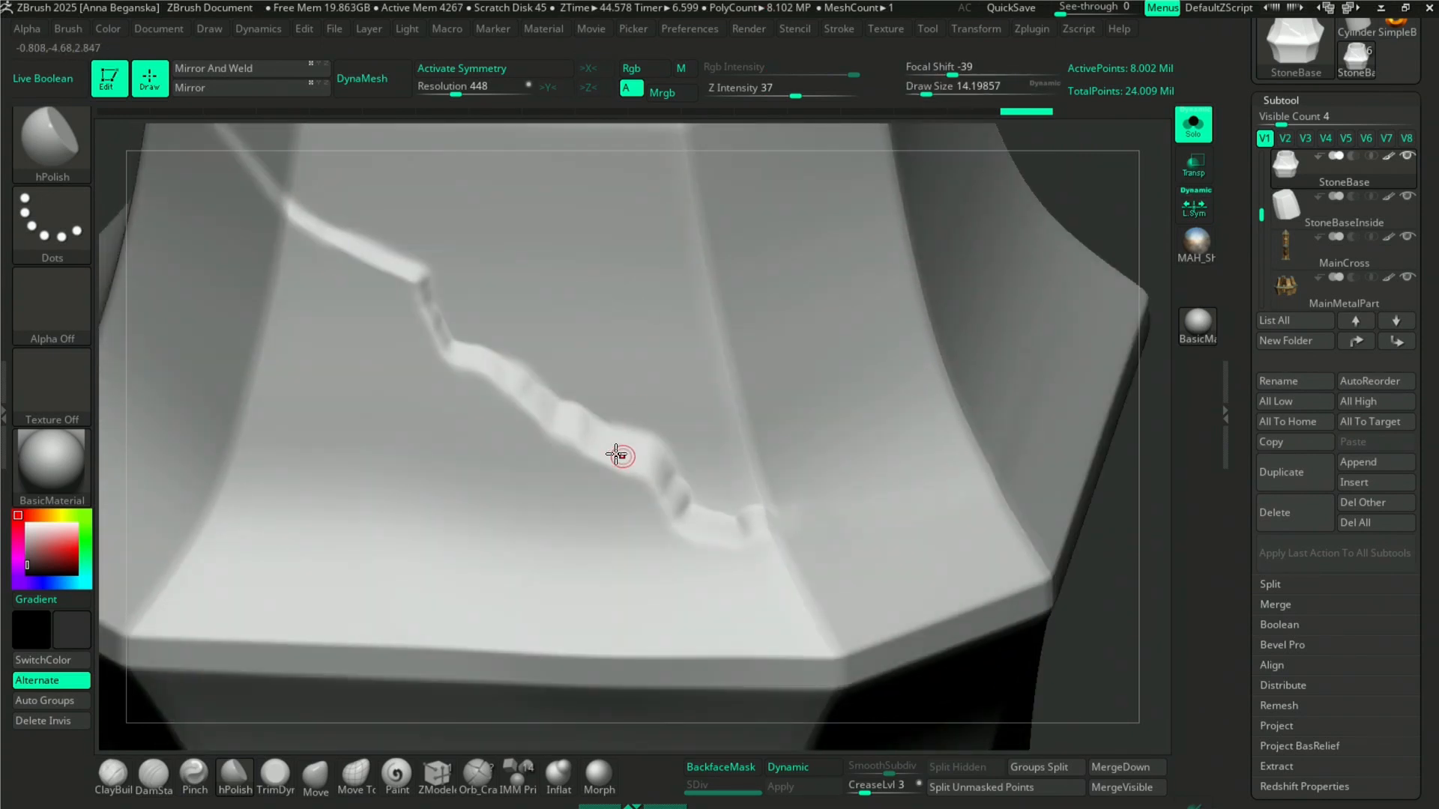
# - Polish and smooth the crack's stepped edge at a draw size of about 23, and show all subtools again
pyautogui.press('space')
pyautogui.moveTo(627, 459)
pyautogui.mouseDown()
pyautogui.moveTo(636, 404)
pyautogui.moveTo(619, 440)
pyautogui.moveTo(685, 506)
pyautogui.moveTo(599, 448)
pyautogui.mouseUp()
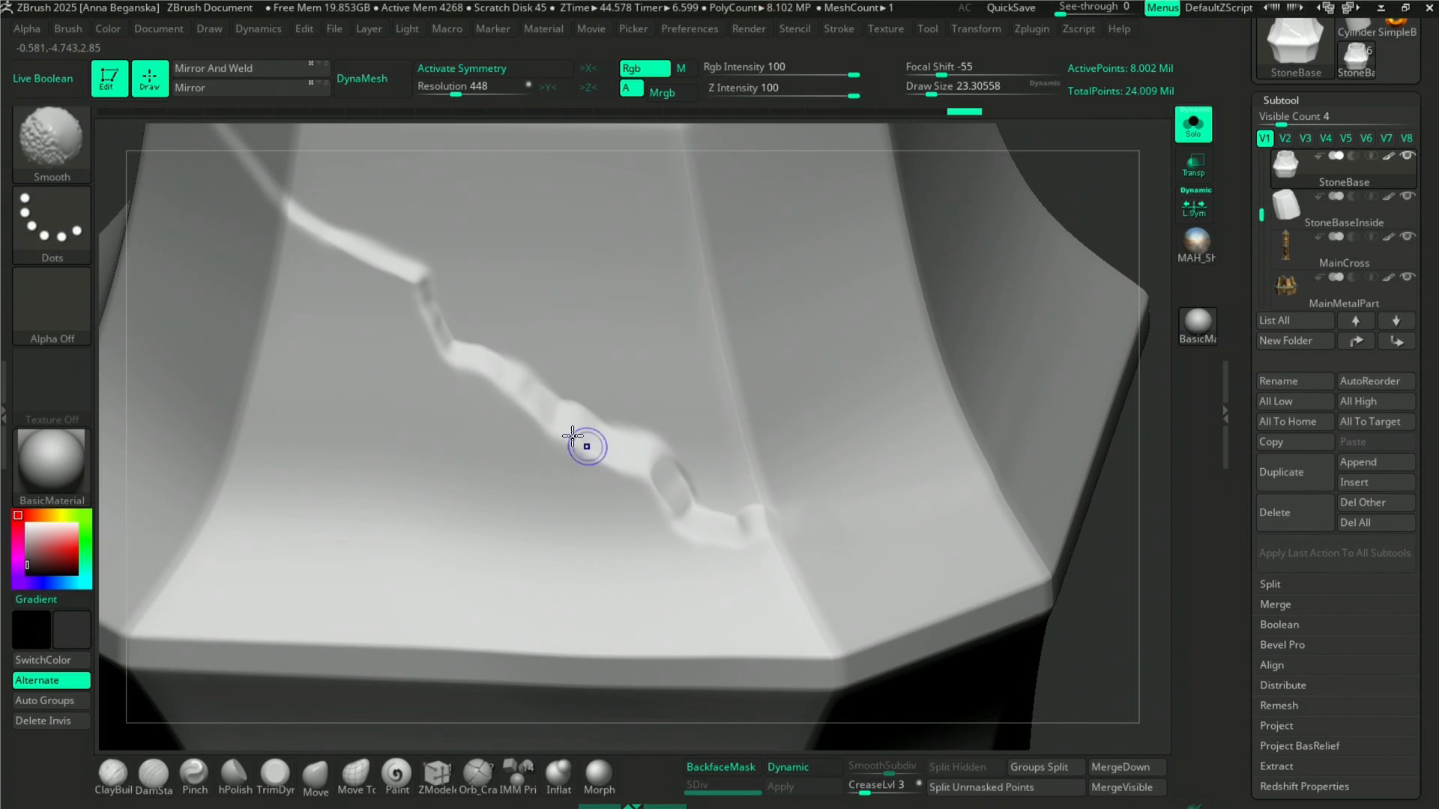
pyautogui.moveTo(514, 385); pyautogui.dragTo(491, 370)
pyautogui.moveTo(486, 368); pyautogui.dragTo(451, 343)
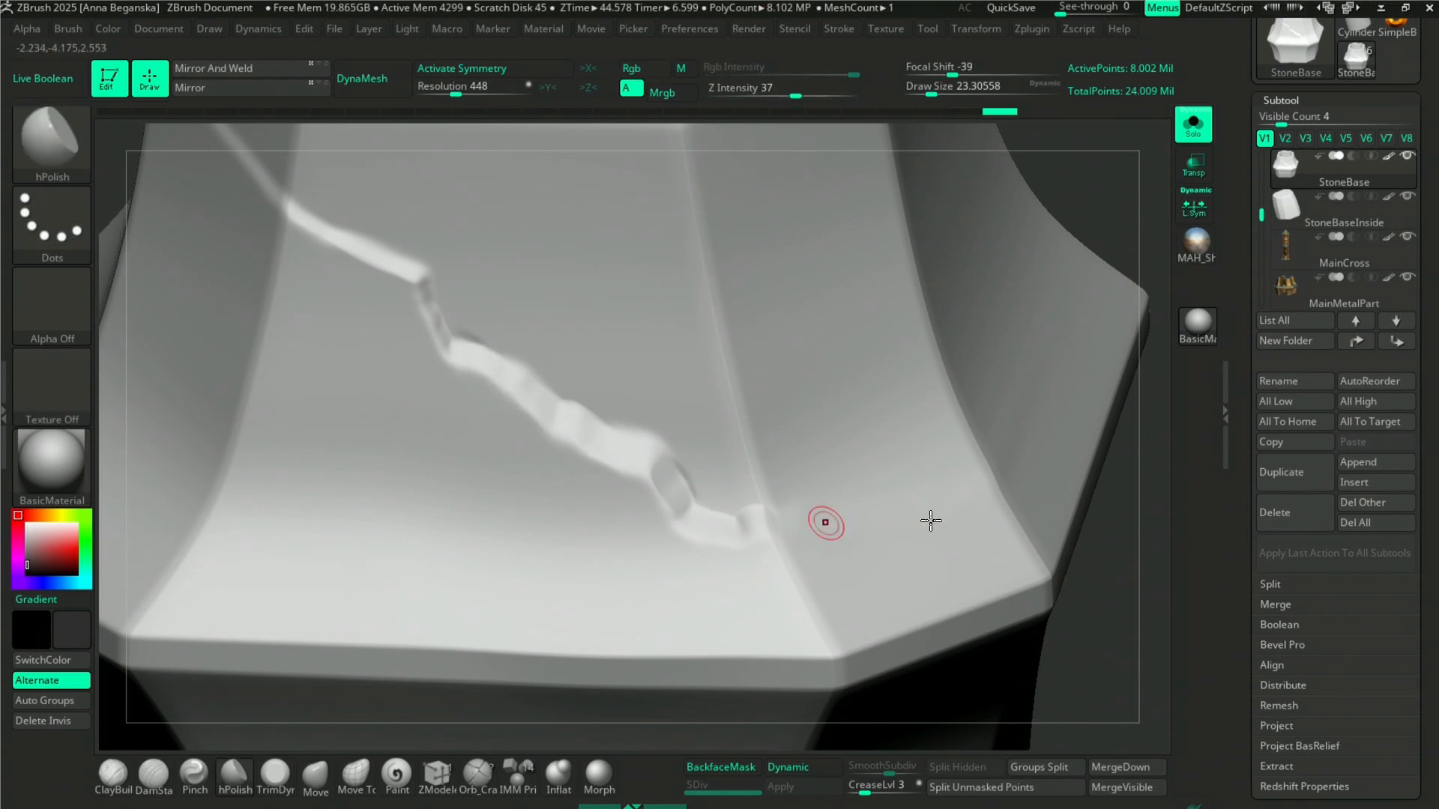
pyautogui.press('f')
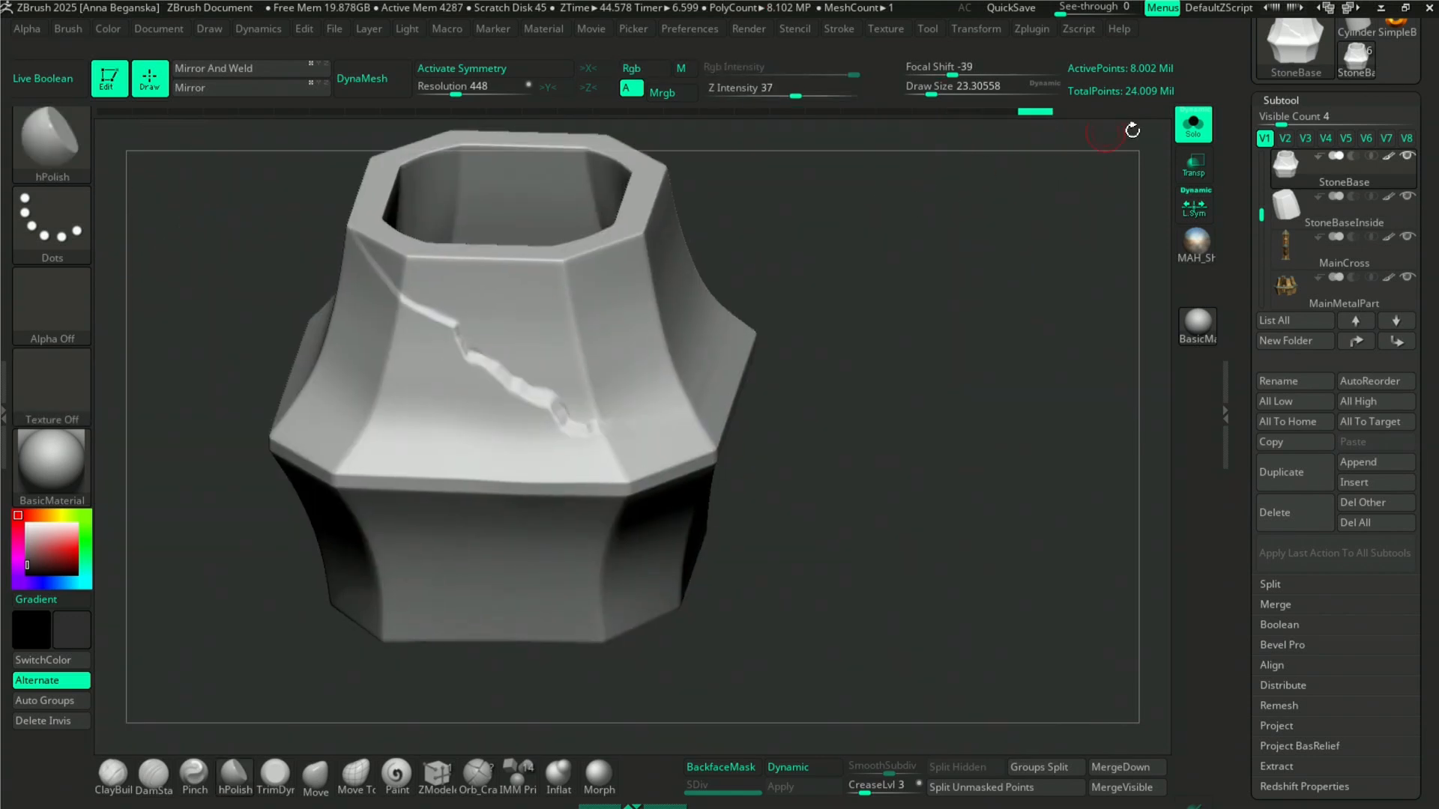
pyautogui.click(1193, 123)
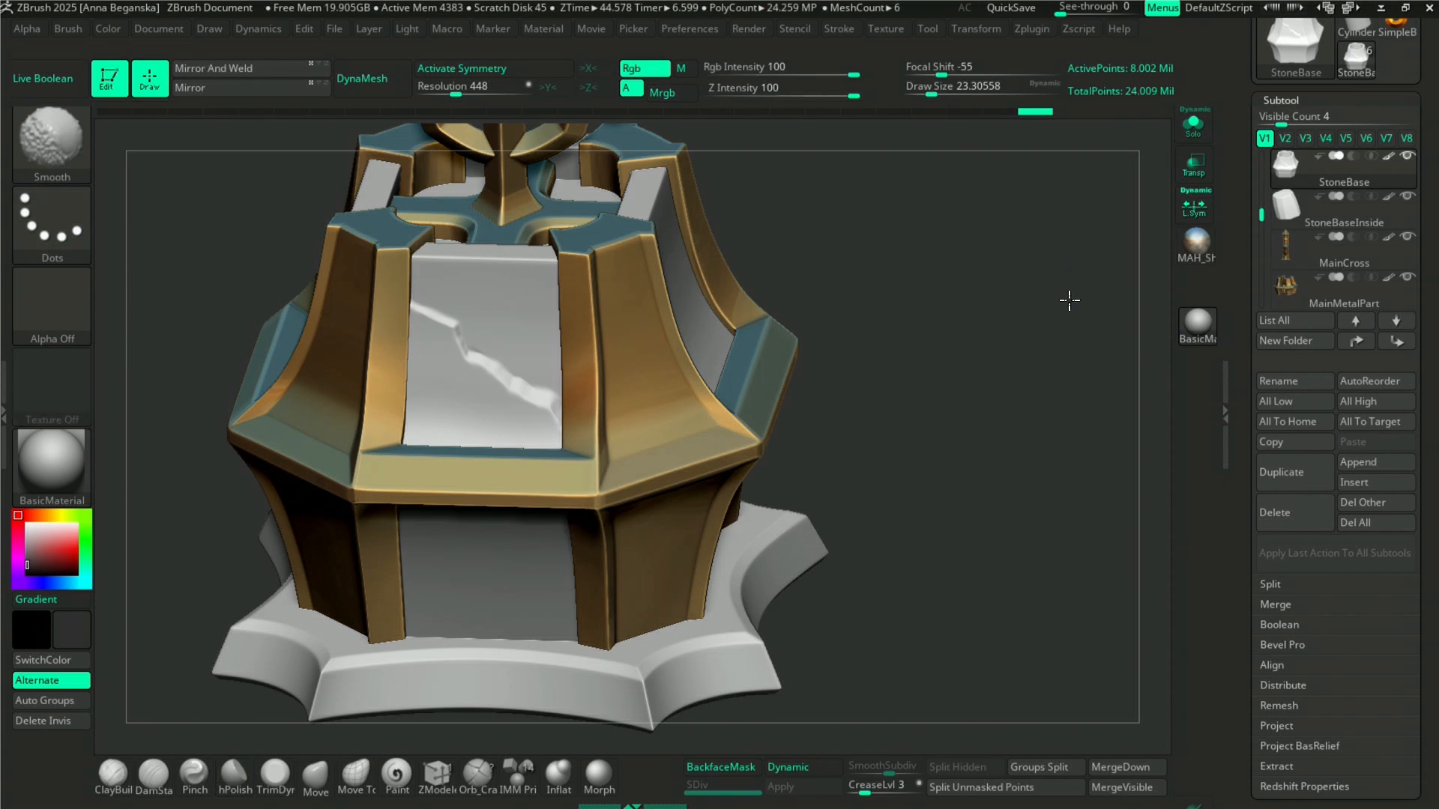
pyautogui.keyDown('alt'); pyautogui.moveTo(946, 252); pyautogui.dragTo(974, 307); pyautogui.keyUp('alt')
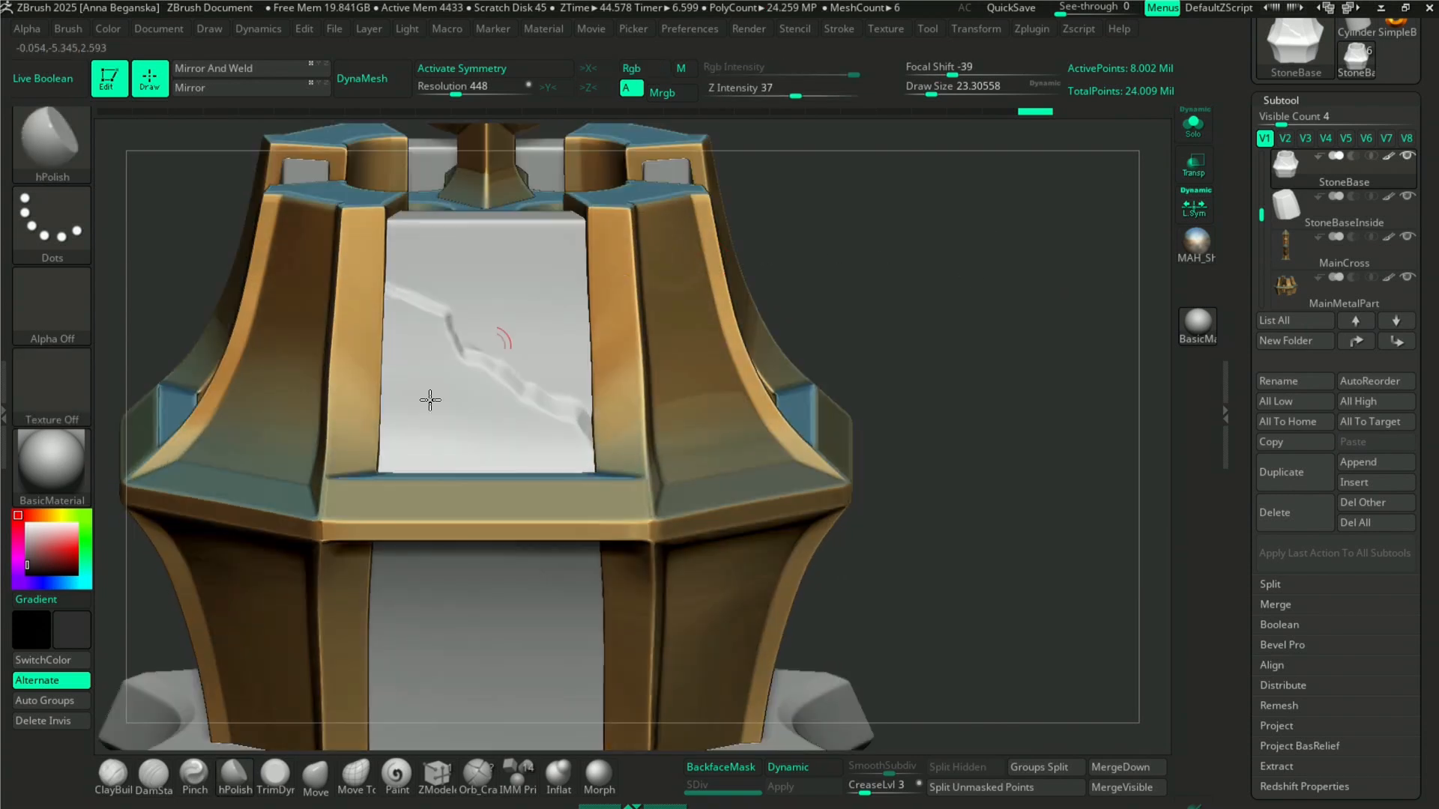
# - Choose the TrimDynamic brush and isolate the stone base in Solo mode, close up on its upper rim
pyautogui.click(50, 141)
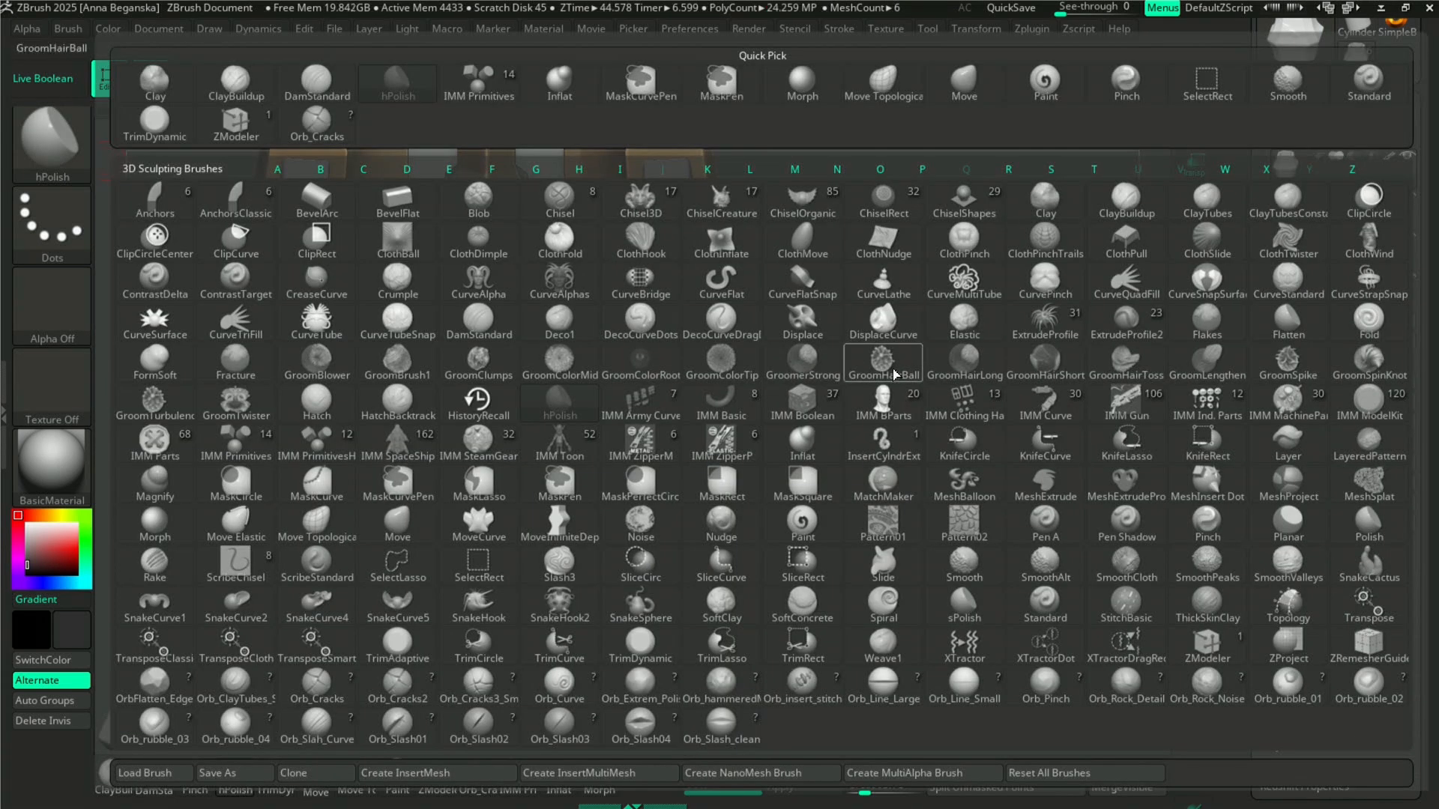
pyautogui.press('d')
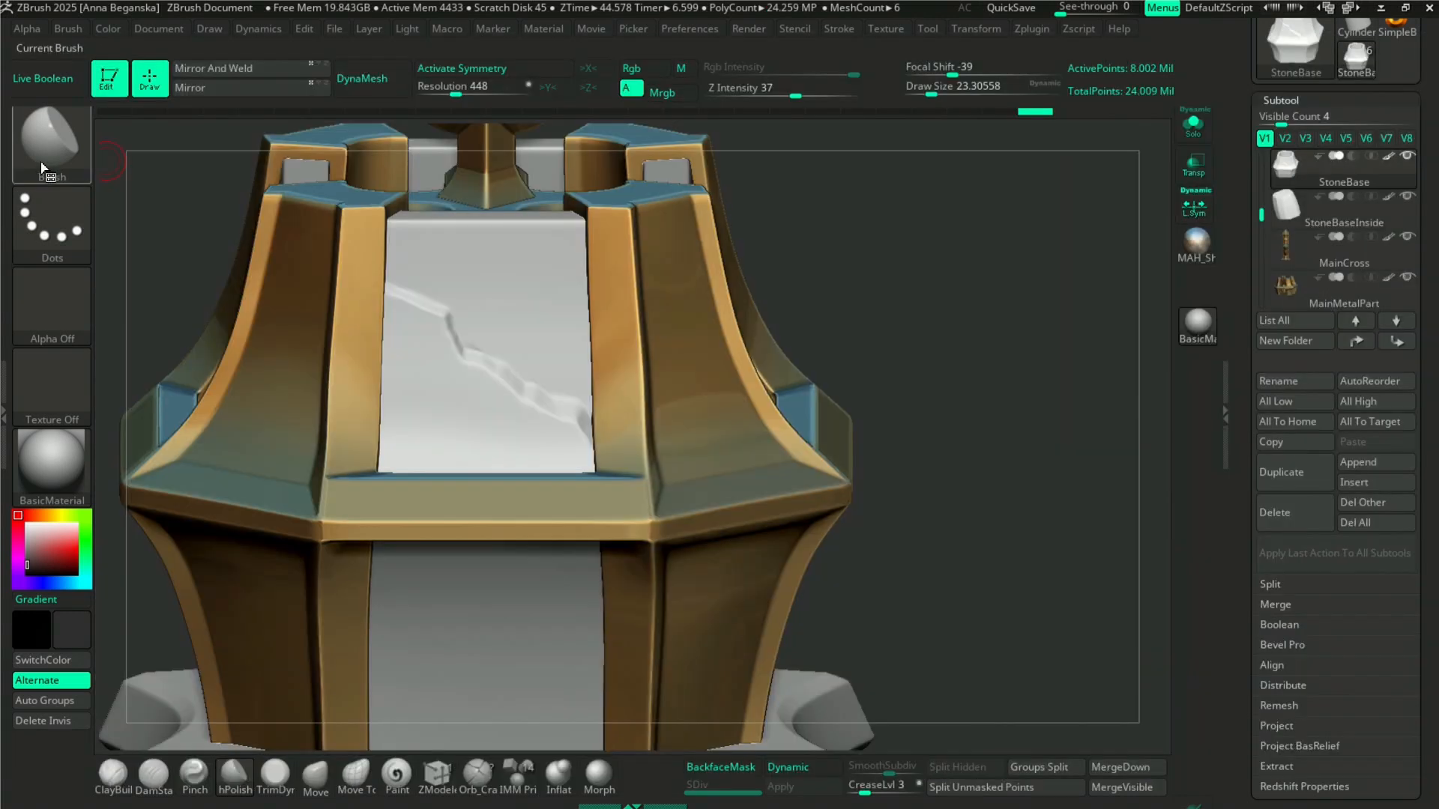
pyautogui.click(49, 141)
pyautogui.press('t')
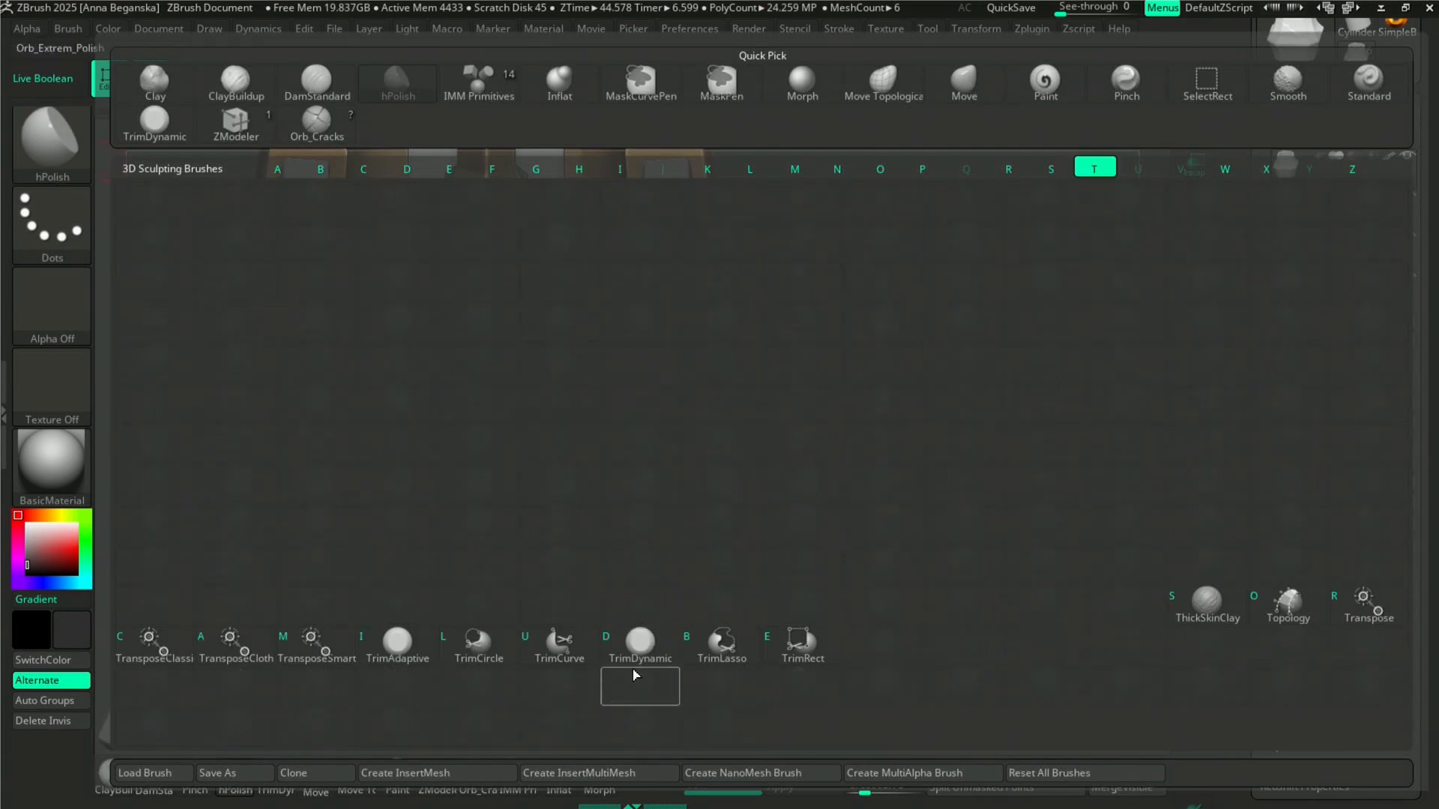
pyautogui.click(640, 643)
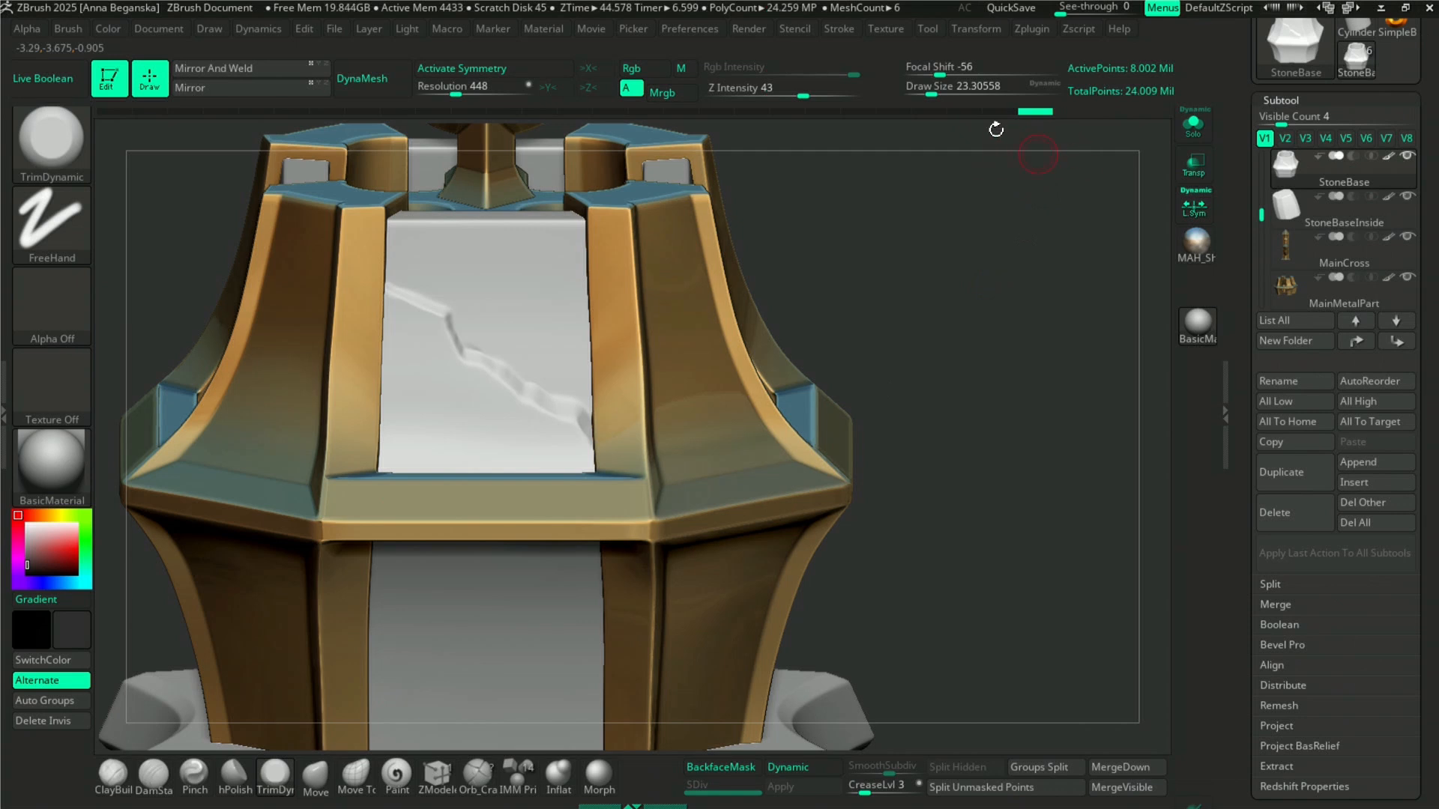
pyautogui.click(1196, 128)
pyautogui.keyDown('alt'); pyautogui.moveTo(940, 291); pyautogui.dragTo(1009, 373); pyautogui.keyUp('alt')
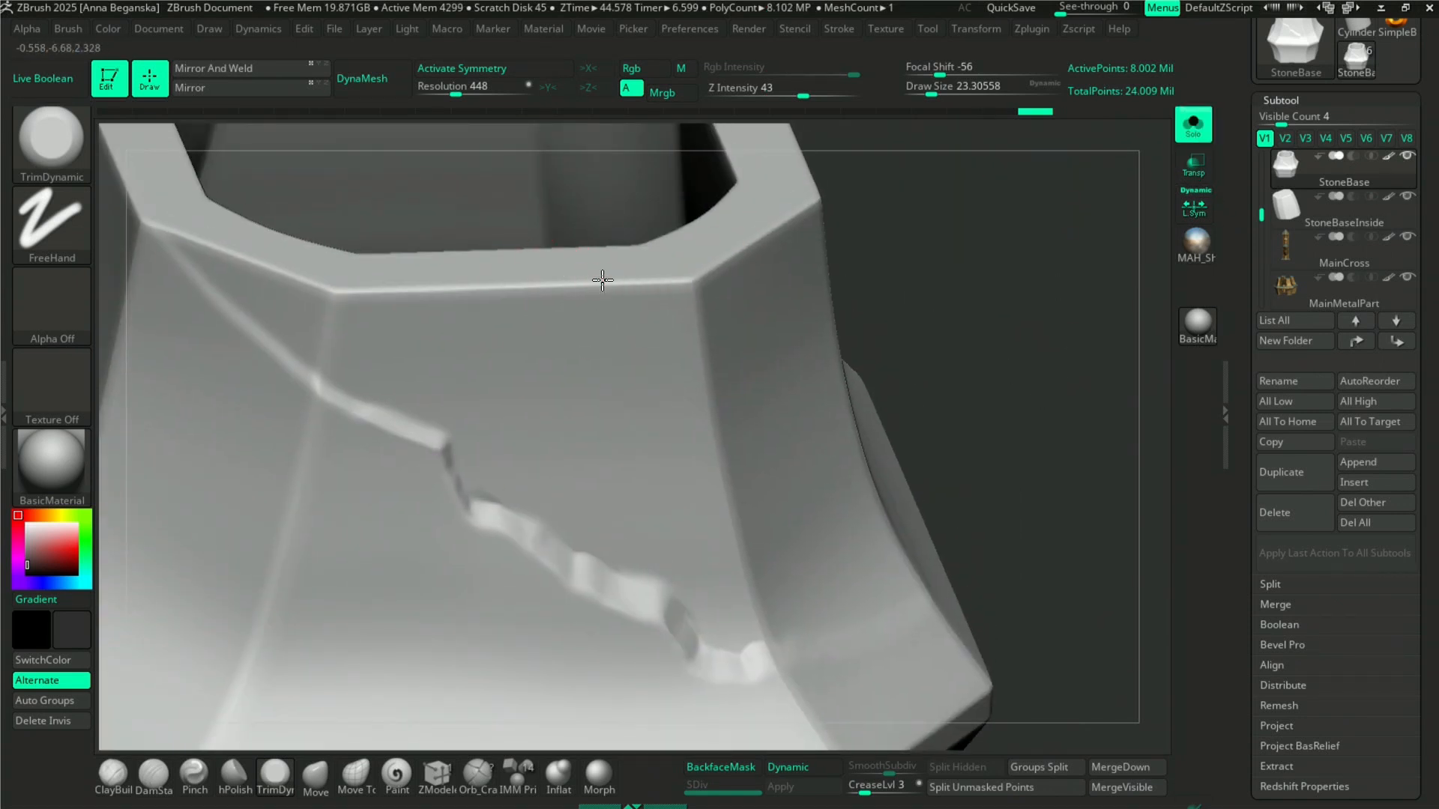
# - Chip dents near both ends of the stone's front rim edge using TrimDynamic at a draw size of about 41
pyautogui.moveTo(617, 288); pyautogui.dragTo(626, 282)
pyautogui.press('space')
pyautogui.moveTo(626, 275); pyautogui.dragTo(628, 279)
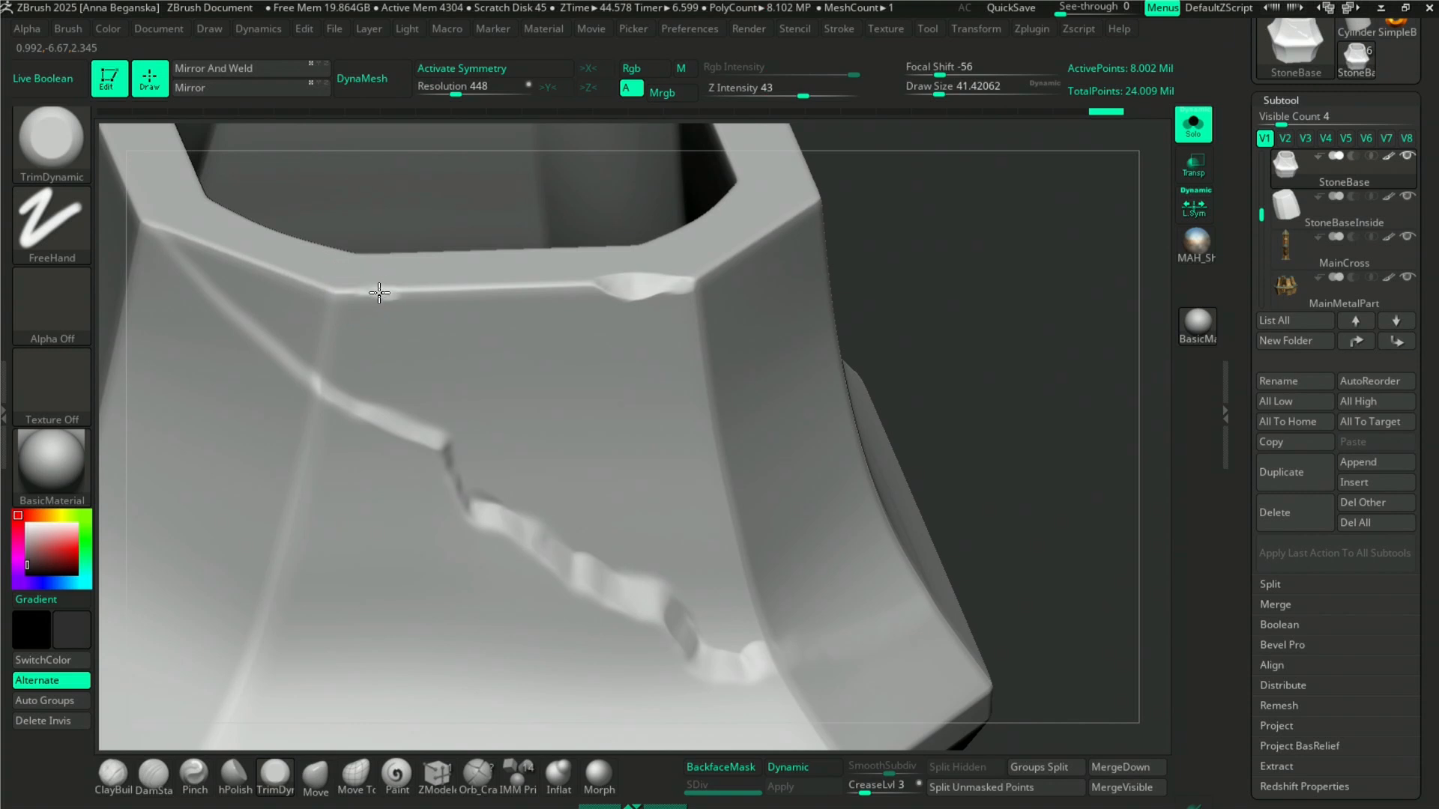
pyautogui.moveTo(395, 296); pyautogui.dragTo(433, 291)
# - Try trimming the rim edge between the two chips at a draw size of about 25, and undo it
pyautogui.press('space')
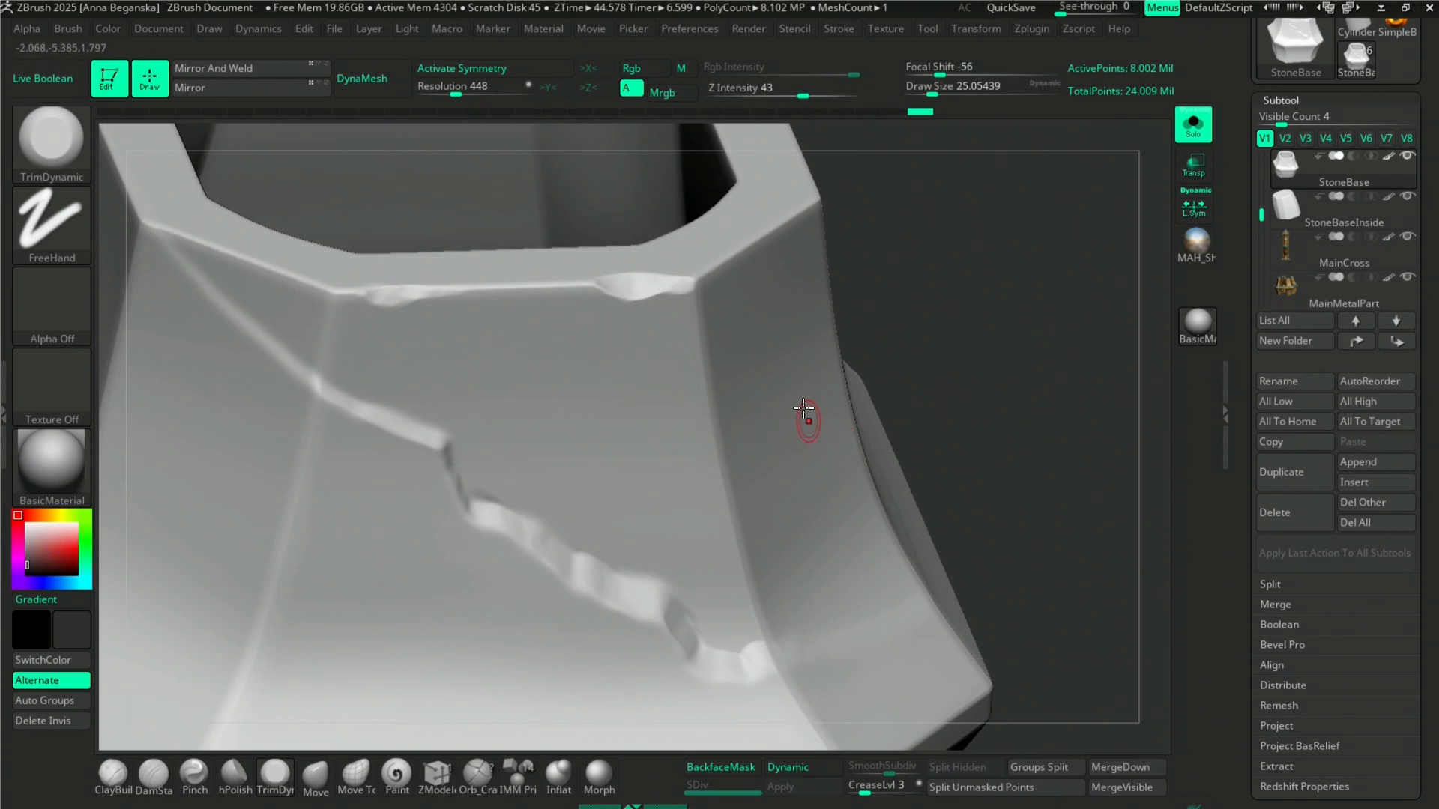
pyautogui.press('space')
pyautogui.moveTo(582, 264)
pyautogui.mouseDown()
pyautogui.moveTo(594, 260)
pyautogui.moveTo(555, 257)
pyautogui.mouseUp()
pyautogui.moveTo(456, 289)
pyautogui.mouseDown()
pyautogui.moveTo(515, 292)
pyautogui.moveTo(445, 296)
pyautogui.mouseUp()
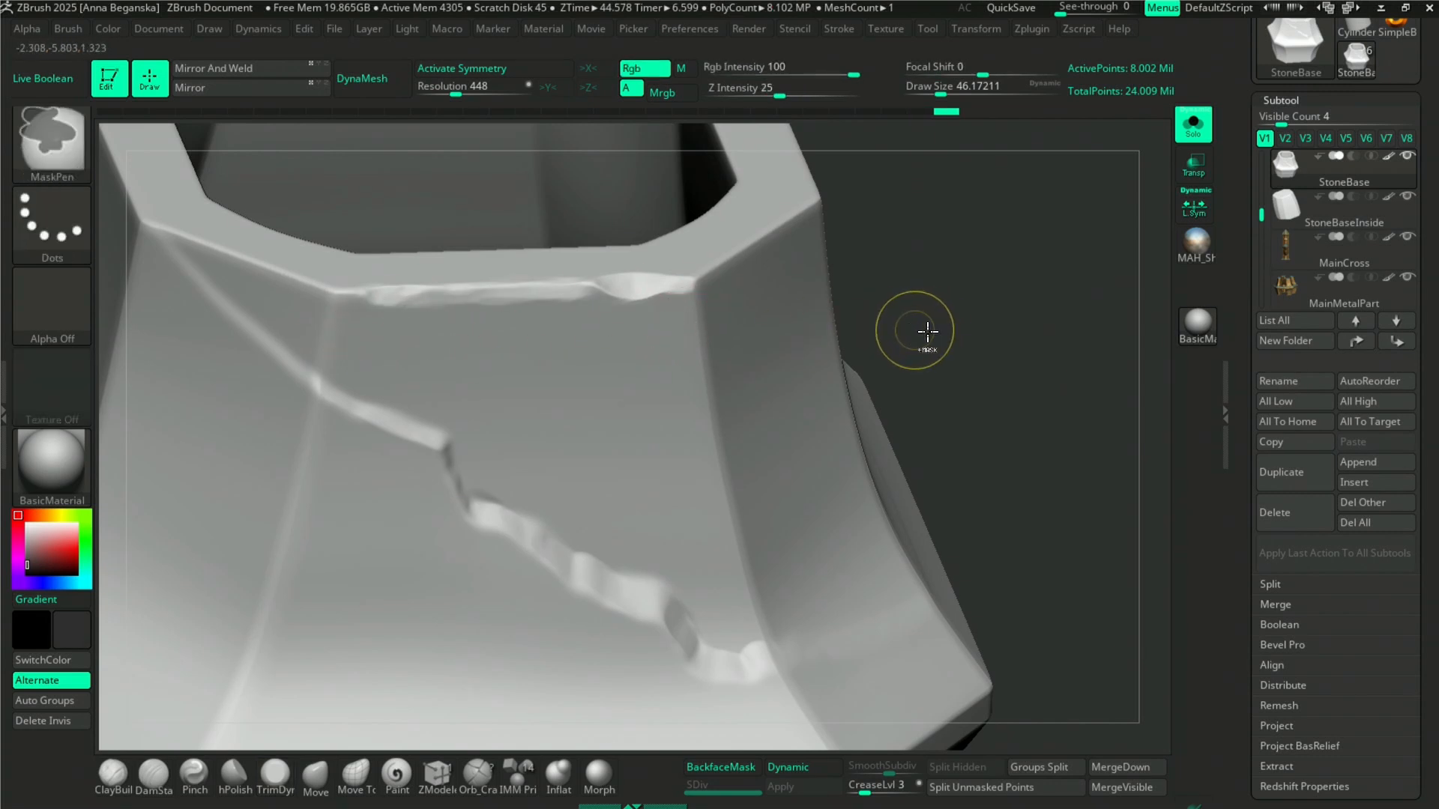
pyautogui.hotkey('ctrl', 'z')
# - Set the draw size to about 35, show all subtools and bring the cracked stone panel into close view
pyautogui.press('space')
pyautogui.moveTo(802, 258); pyautogui.dragTo(761, 258)
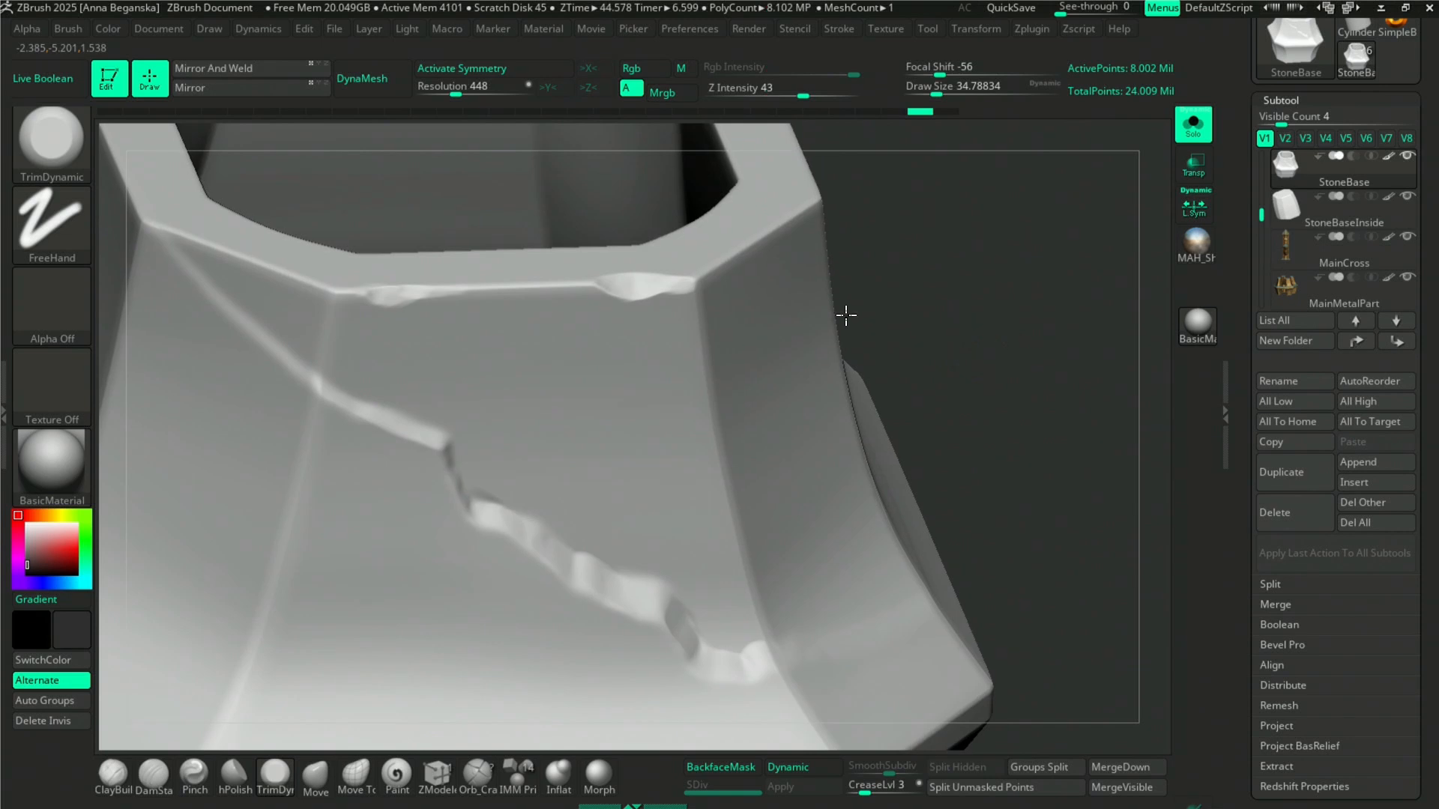
pyautogui.press('f')
pyautogui.click(1192, 131)
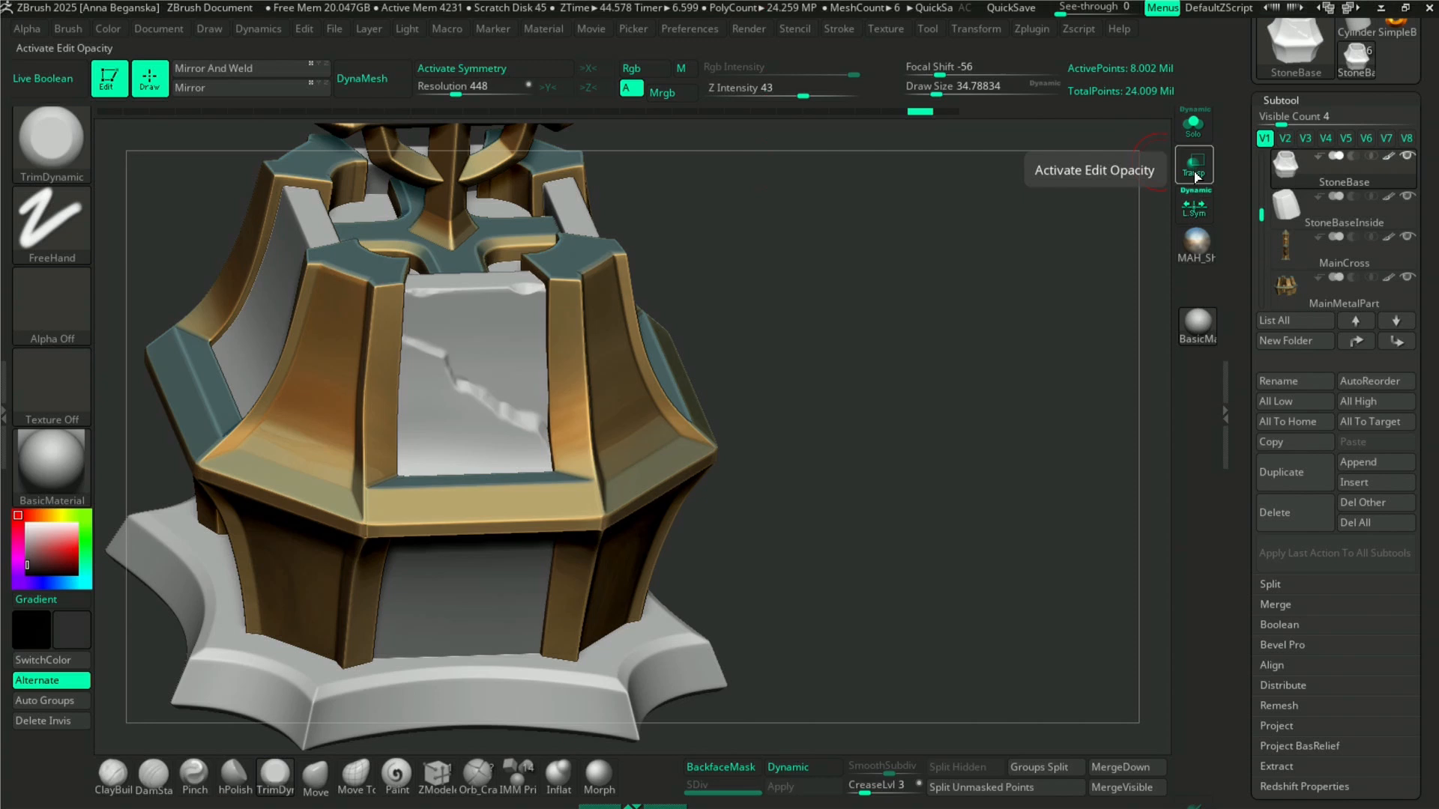
pyautogui.moveTo(861, 312); pyautogui.dragTo(932, 397)
pyautogui.press('f')
pyautogui.moveTo(822, 379); pyautogui.dragTo(821, 447)
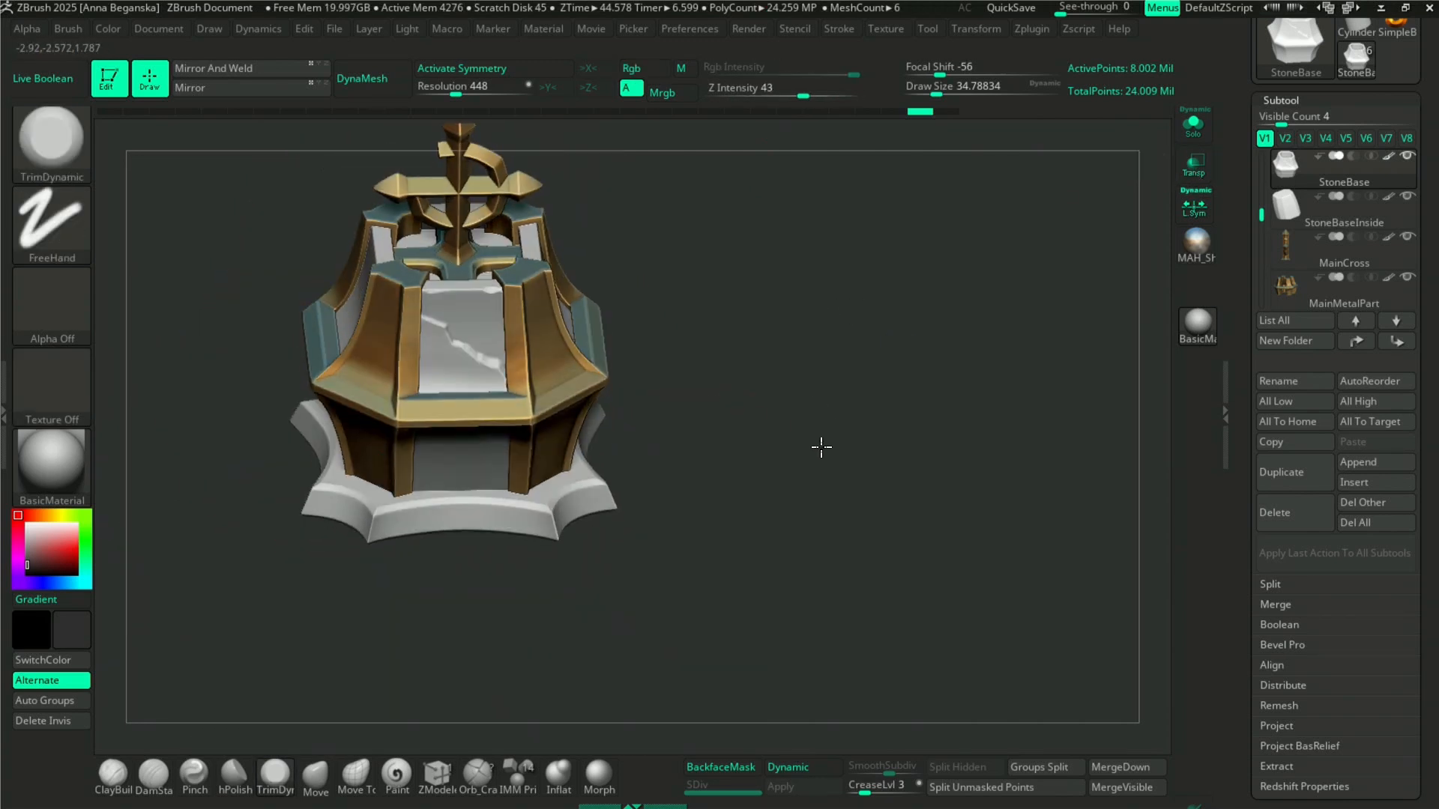
pyautogui.keyDown('alt'); pyautogui.moveTo(852, 327); pyautogui.dragTo(904, 373); pyautogui.keyUp('alt')
pyautogui.moveTo(954, 312)
pyautogui.keyDown('shift'); pyautogui.mouseDown()
pyautogui.moveTo(951, 324)
pyautogui.moveTo(953, 299)
pyautogui.mouseUp(); pyautogui.keyUp('shift')
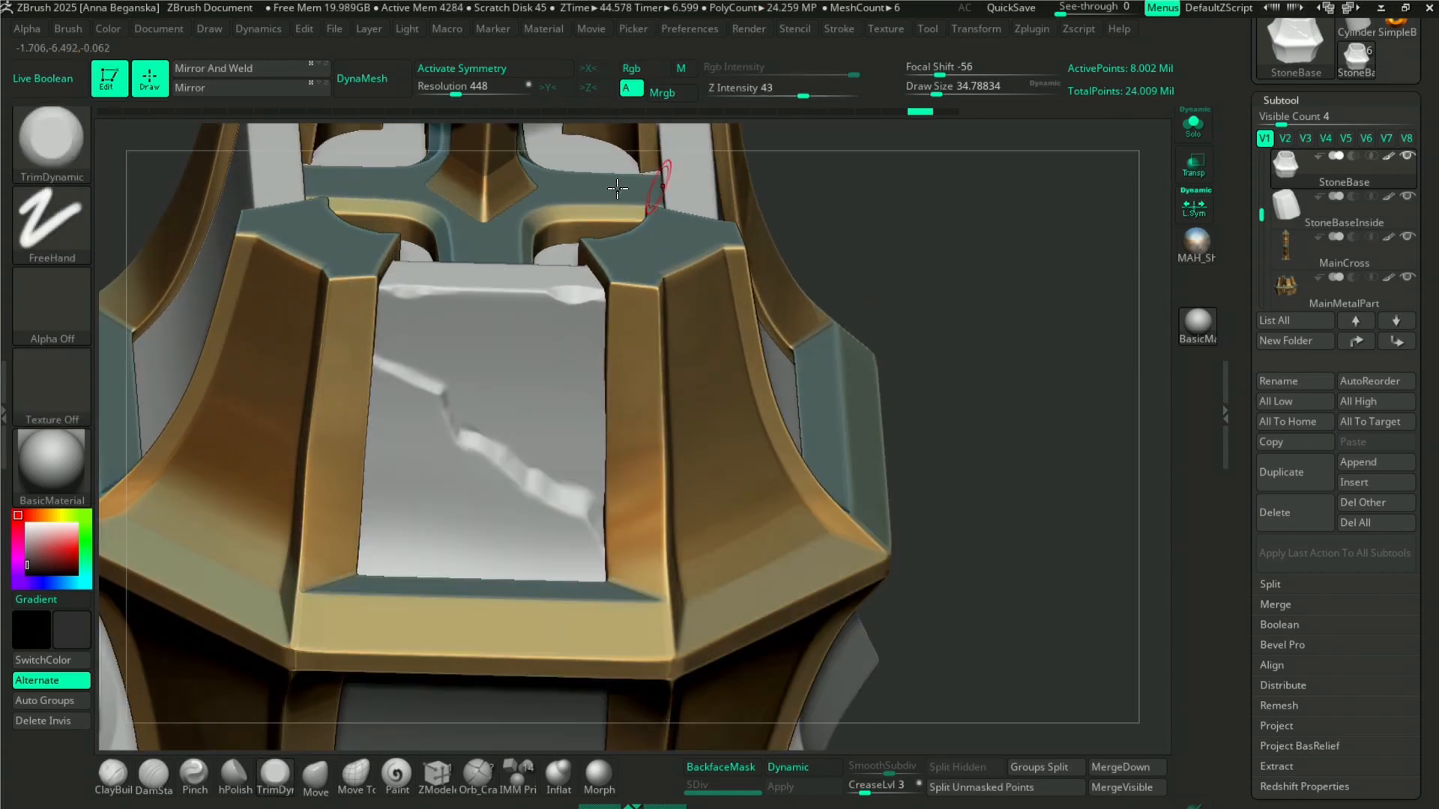
# - Choose the Orb_Slash01 brush and set its Z intensity to 41
pyautogui.click(51, 168)
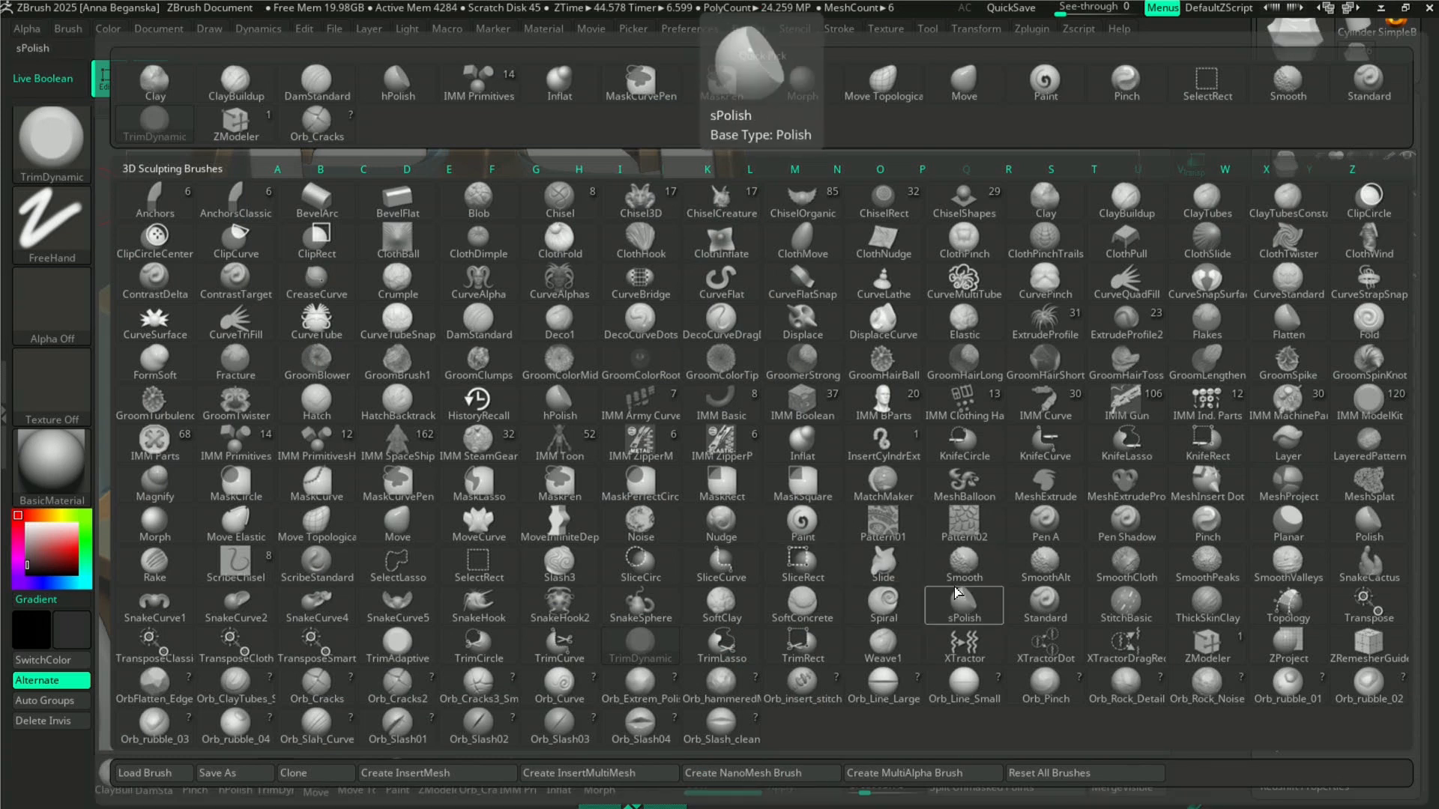
pyautogui.press('o')
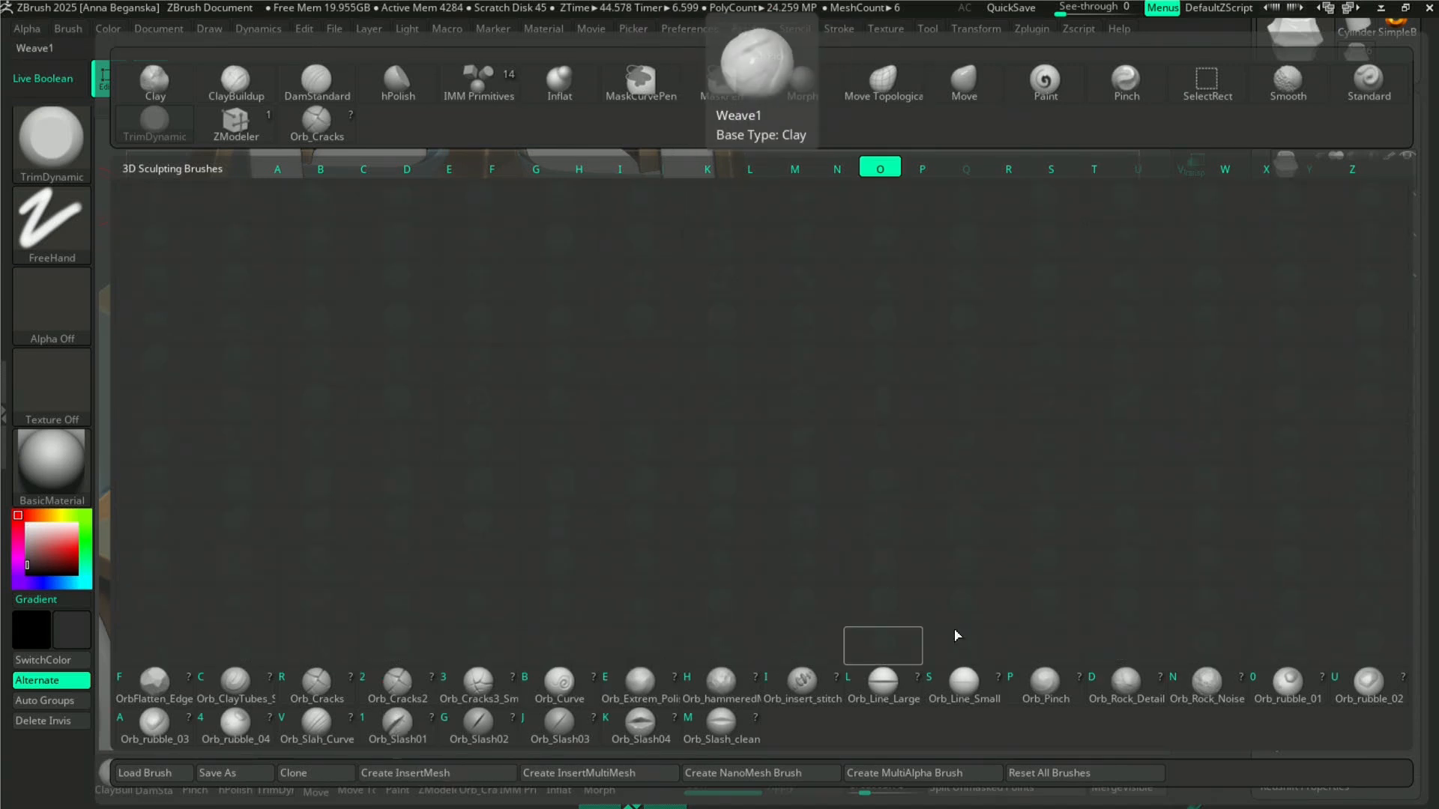
pyautogui.click(398, 726)
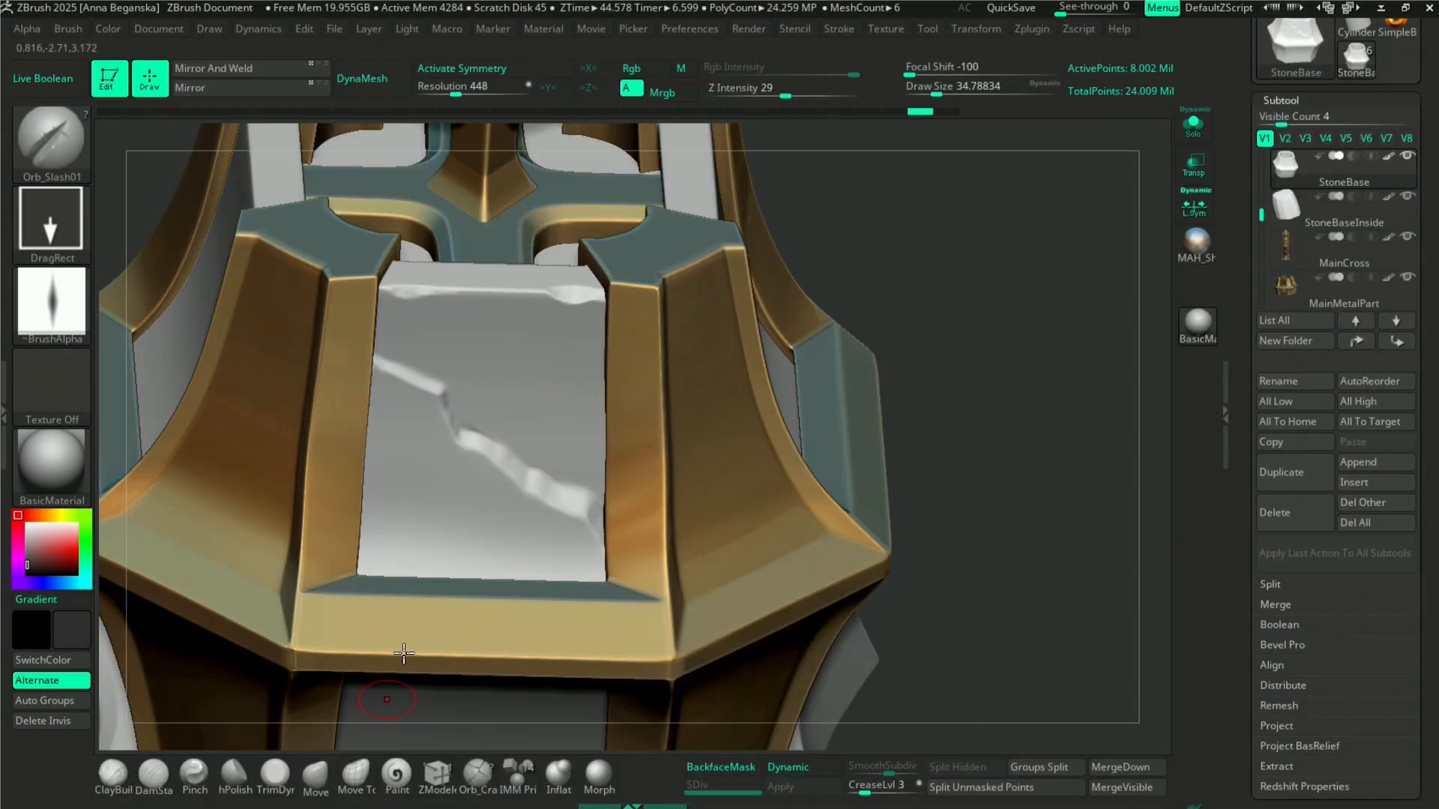
pyautogui.press('space')
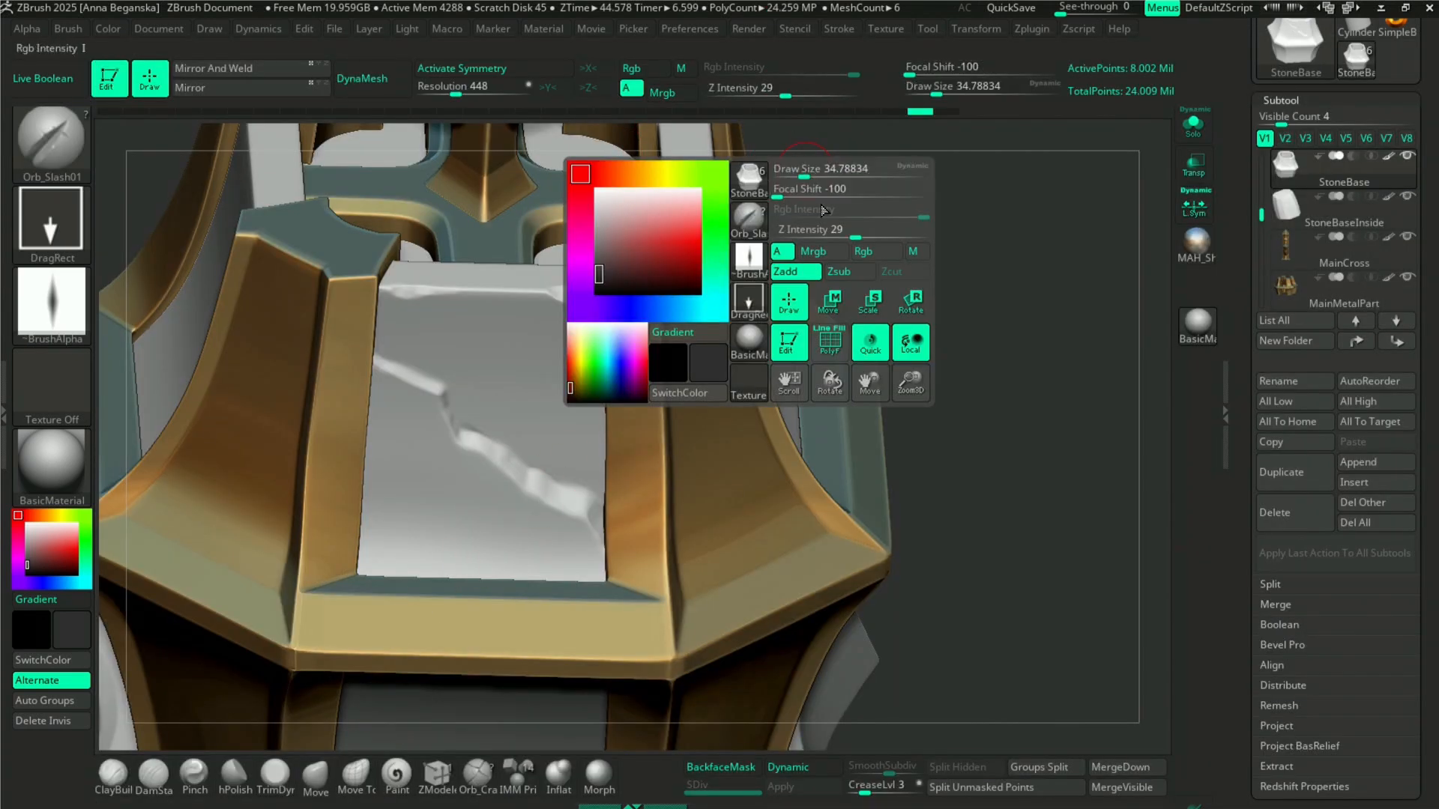
pyautogui.moveTo(816, 223); pyautogui.dragTo(874, 232)
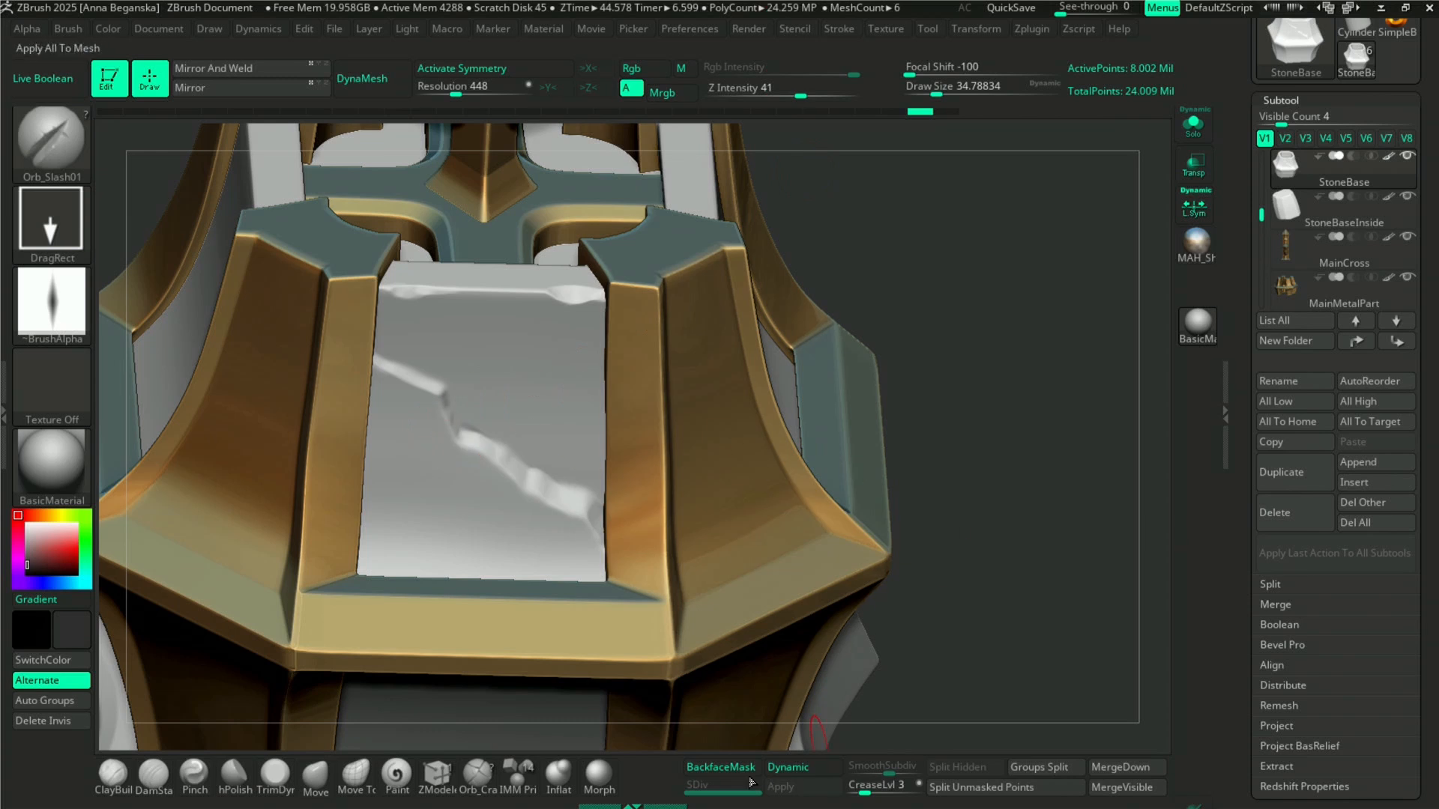
# - Open the stone base's Morph Target settings and carve a diagonal slash across the middle of the crack with Orb_Slash01
pyautogui.scroll(-8, 1248, 674)
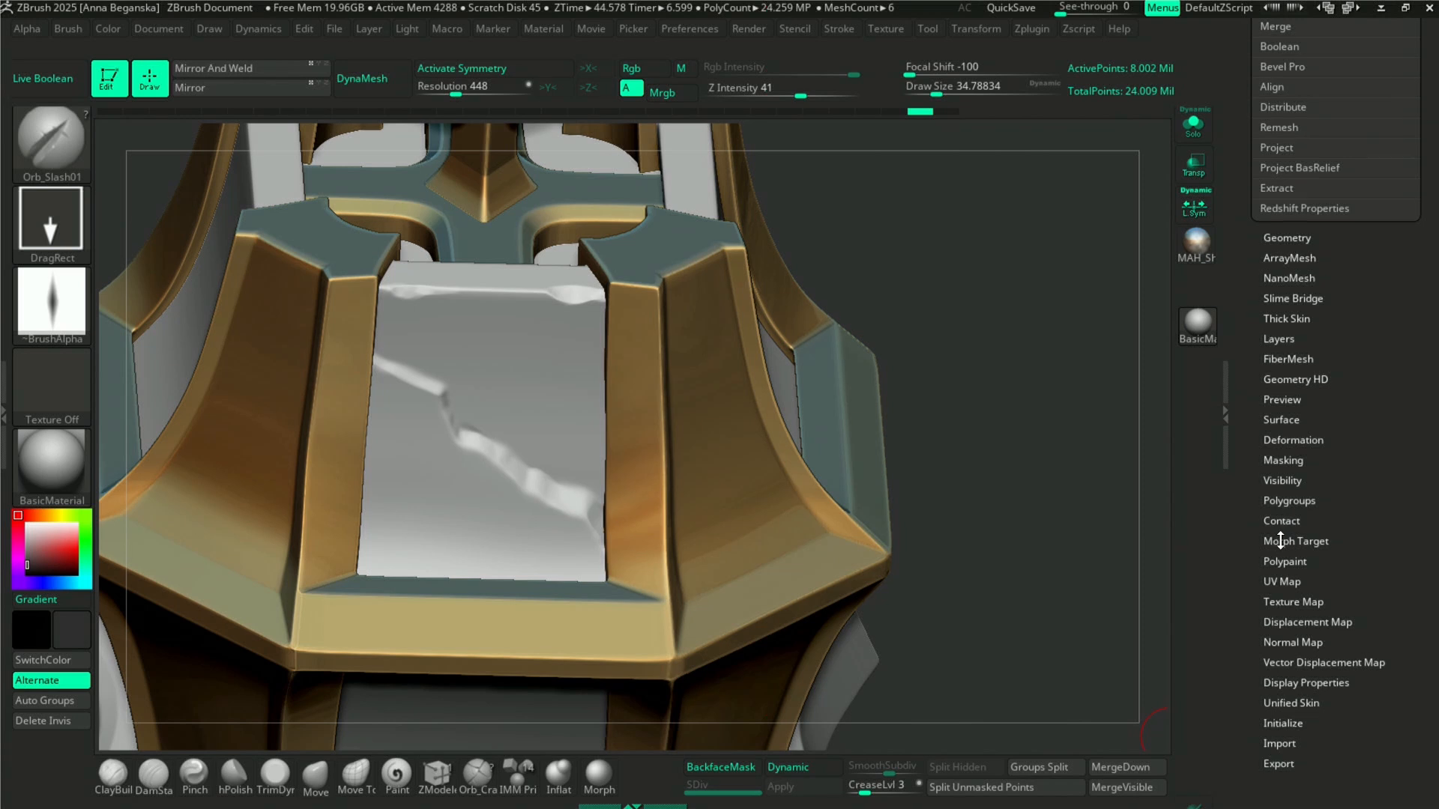
pyautogui.click(1289, 542)
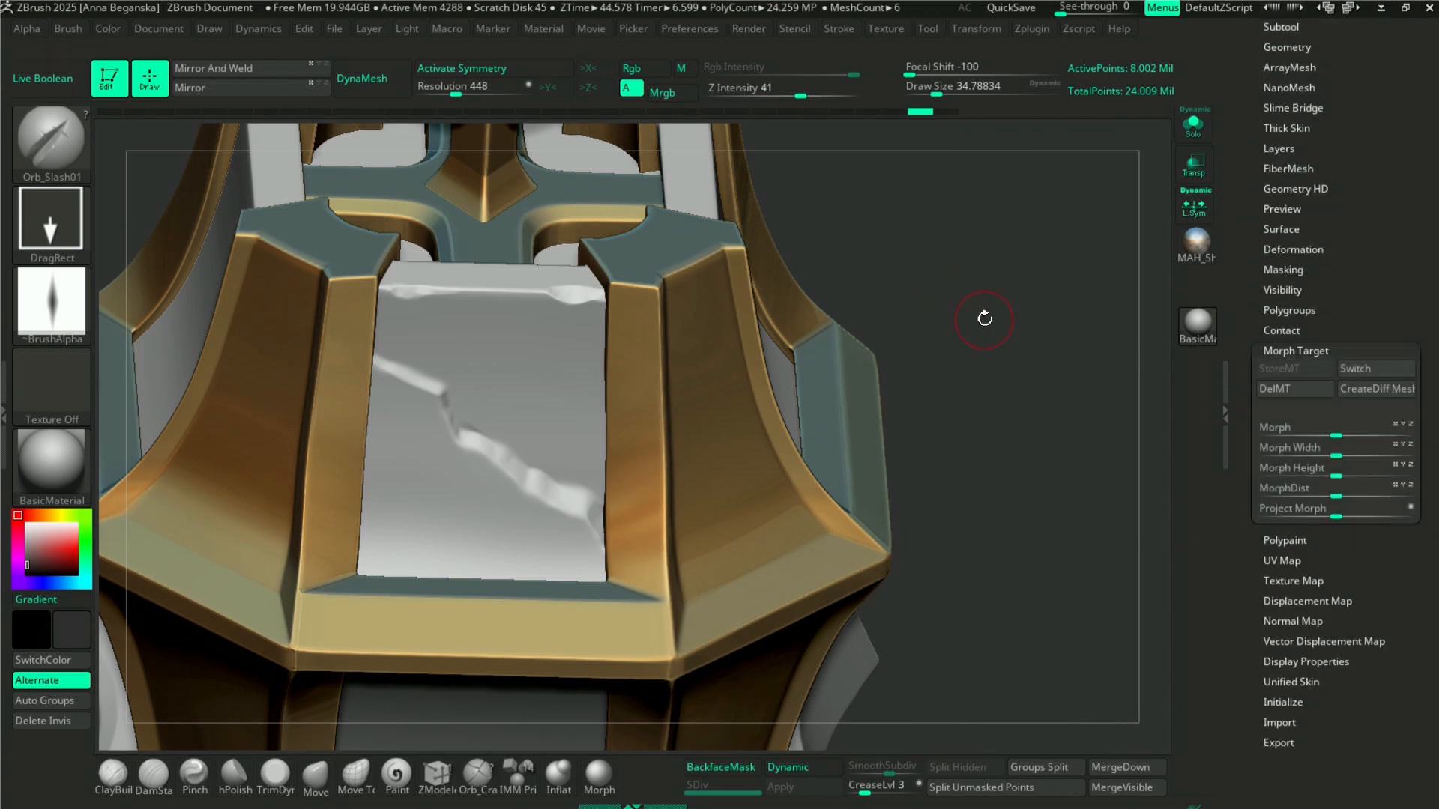
pyautogui.moveTo(998, 303); pyautogui.dragTo(1008, 259)
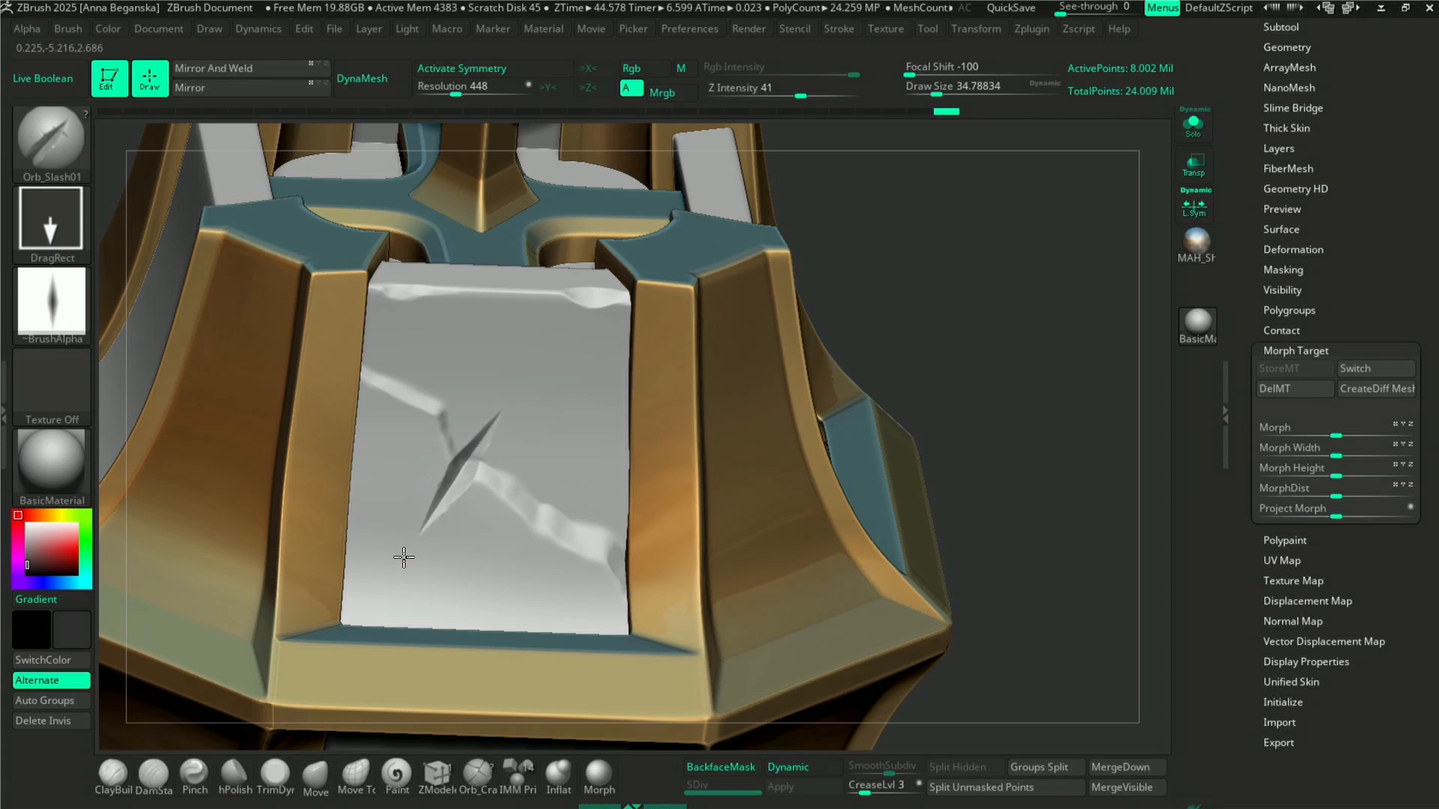
# - Erase the slash's upper half above the crack using the Morph brush with Rgb off and a draw size of about 23
pyautogui.click(598, 776)
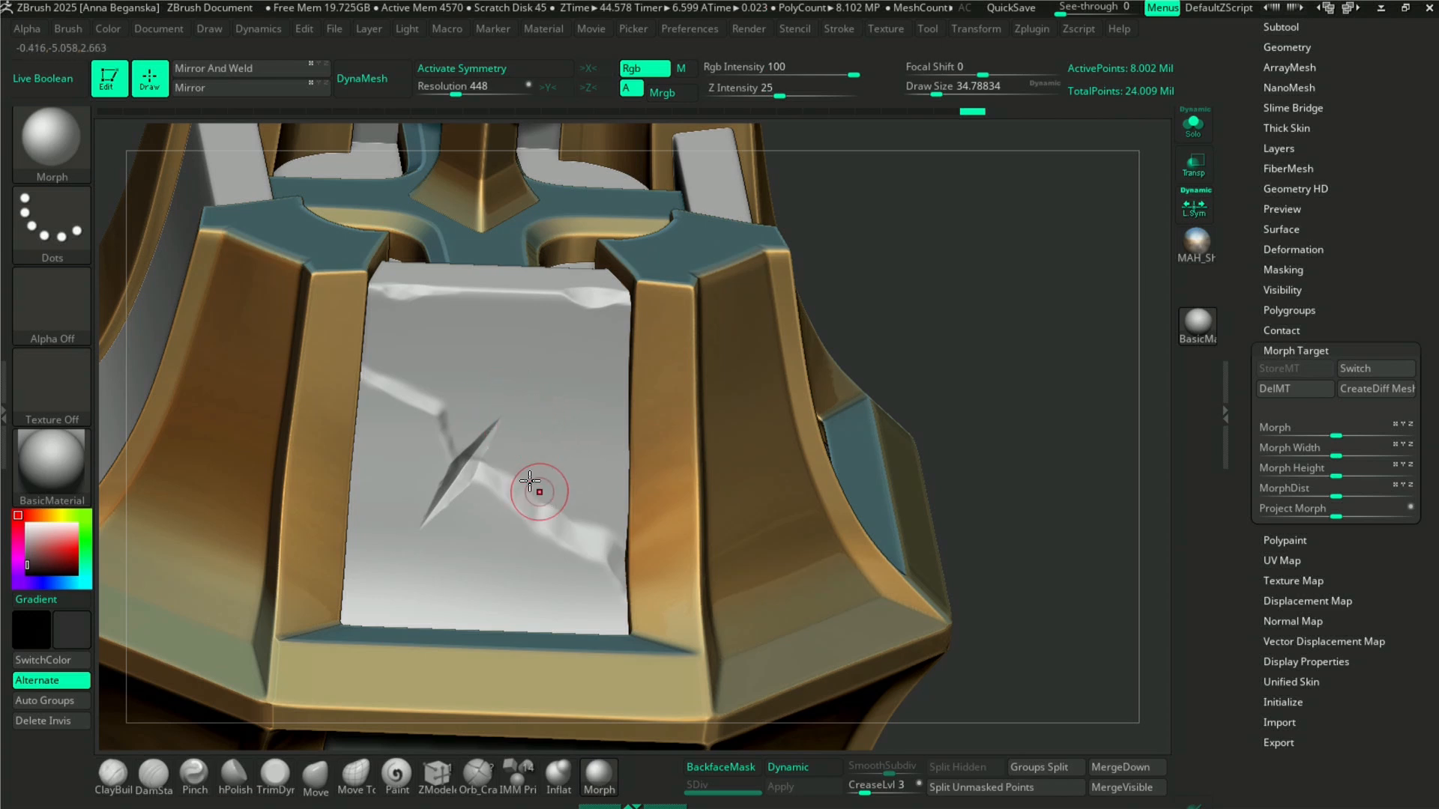
pyautogui.moveTo(485, 426)
pyautogui.keyDown('ctrl'); pyautogui.mouseDown()
pyautogui.moveTo(495, 414)
pyautogui.moveTo(488, 427)
pyautogui.mouseUp(); pyautogui.keyUp('ctrl')
pyautogui.hotkey('ctrl', 'z')
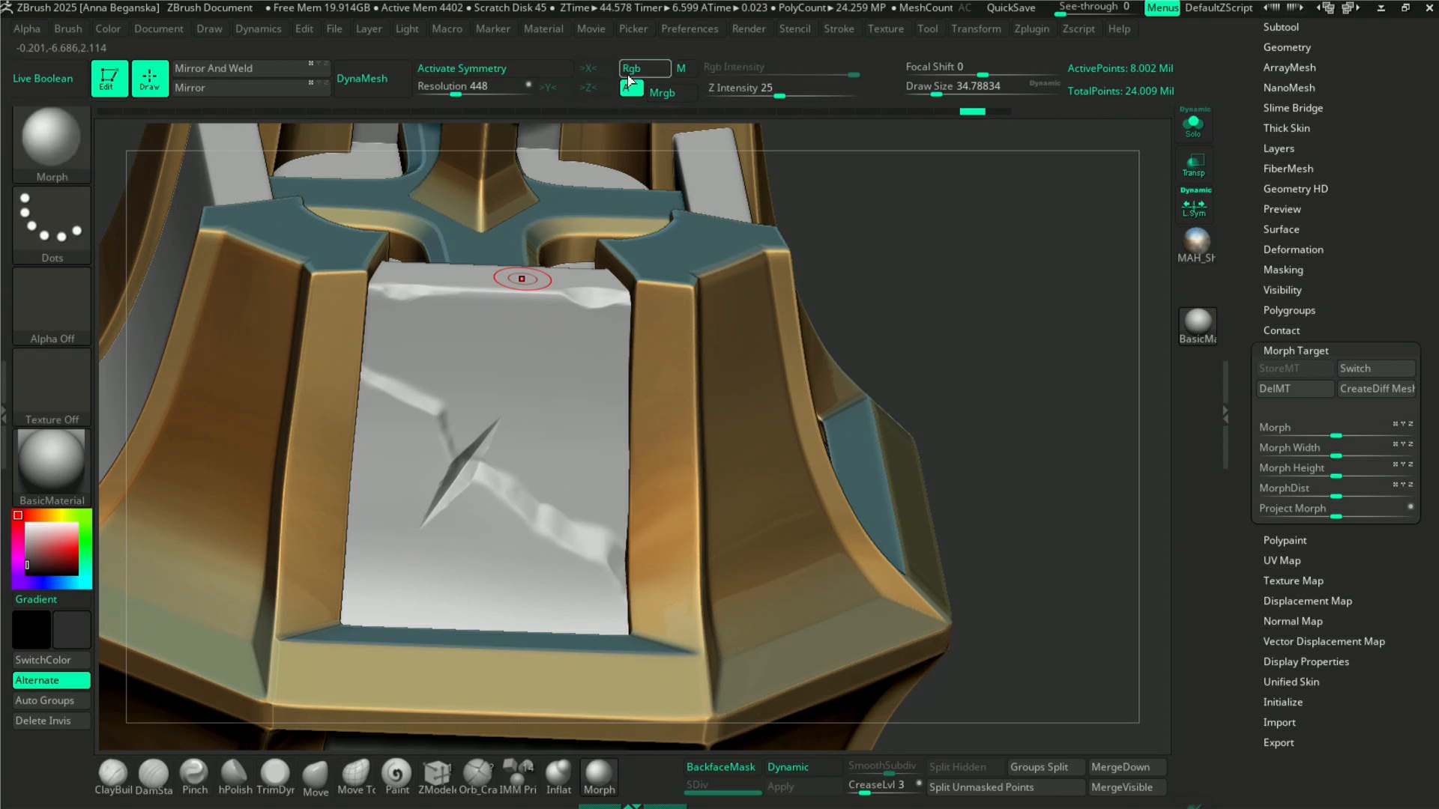
pyautogui.press('space')
pyautogui.moveTo(501, 403); pyautogui.dragTo(495, 405)
pyautogui.moveTo(476, 444); pyautogui.dragTo(460, 450)
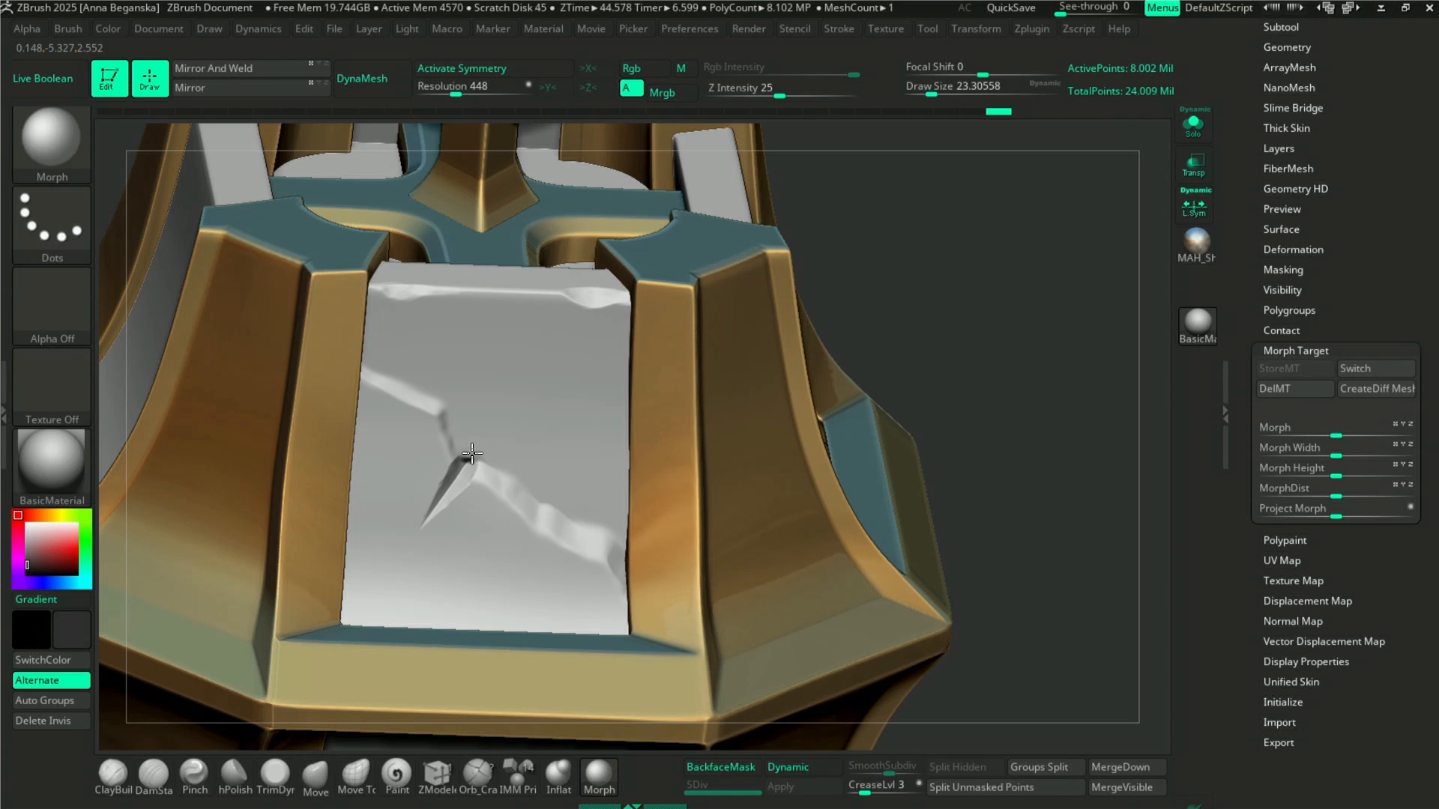
# - Clean up the slash where it meets the crack and thin its lower part with the Morph brush
pyautogui.keyDown('alt'); pyautogui.moveTo(955, 323); pyautogui.dragTo(981, 341); pyautogui.keyUp('alt')
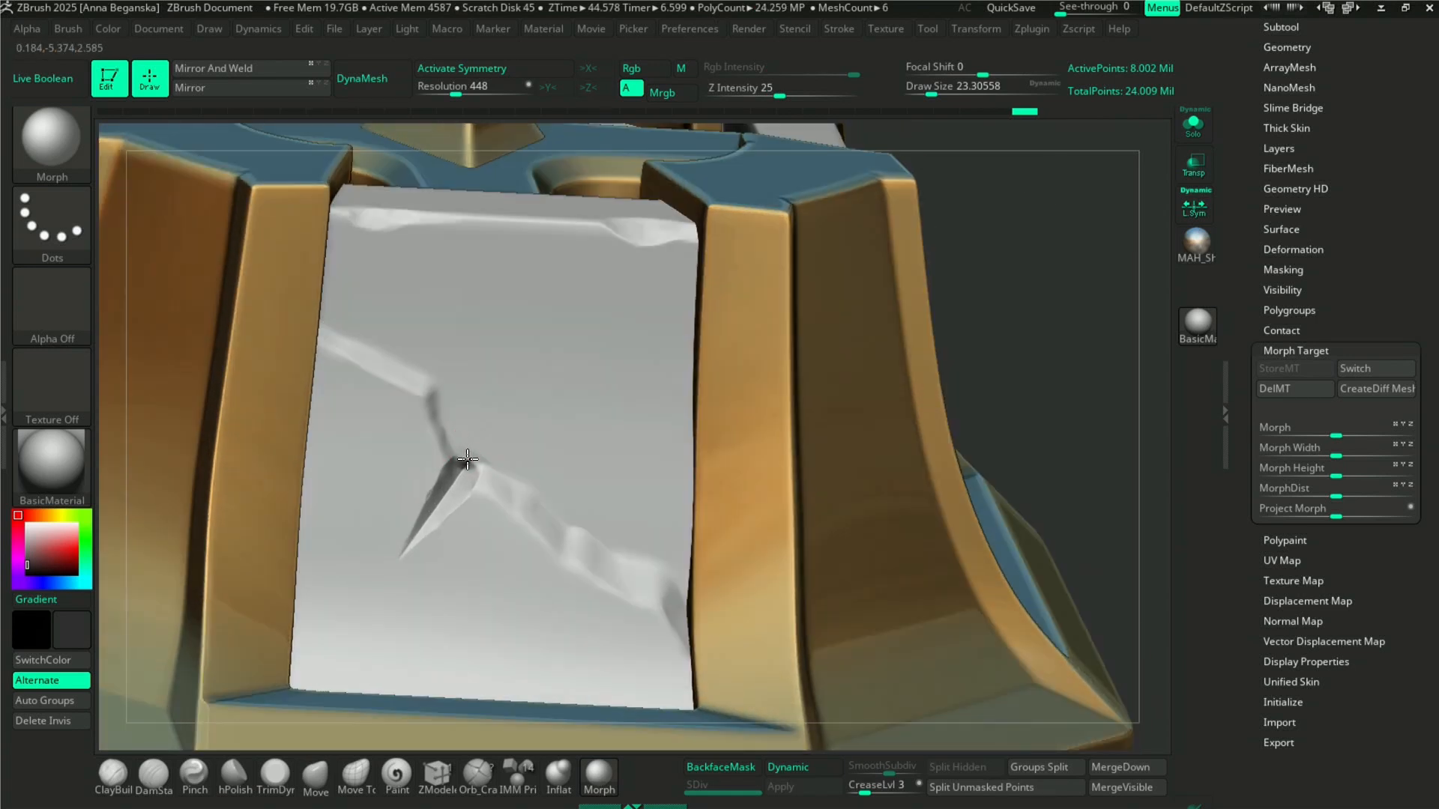
pyautogui.moveTo(475, 462); pyautogui.dragTo(438, 453)
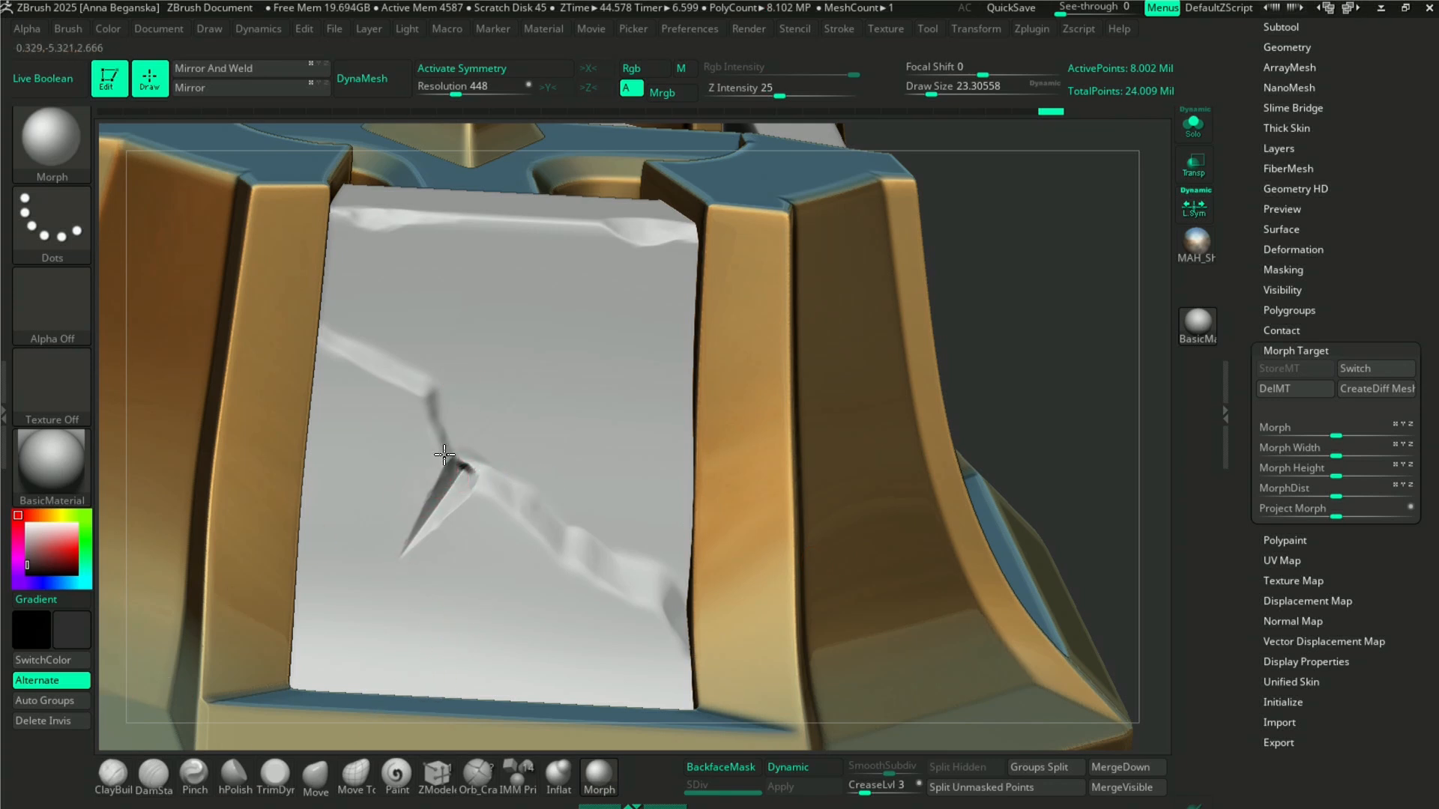
pyautogui.moveTo(414, 509)
pyautogui.mouseDown()
pyautogui.moveTo(427, 510)
pyautogui.moveTo(418, 524)
pyautogui.moveTo(424, 505)
pyautogui.mouseUp()
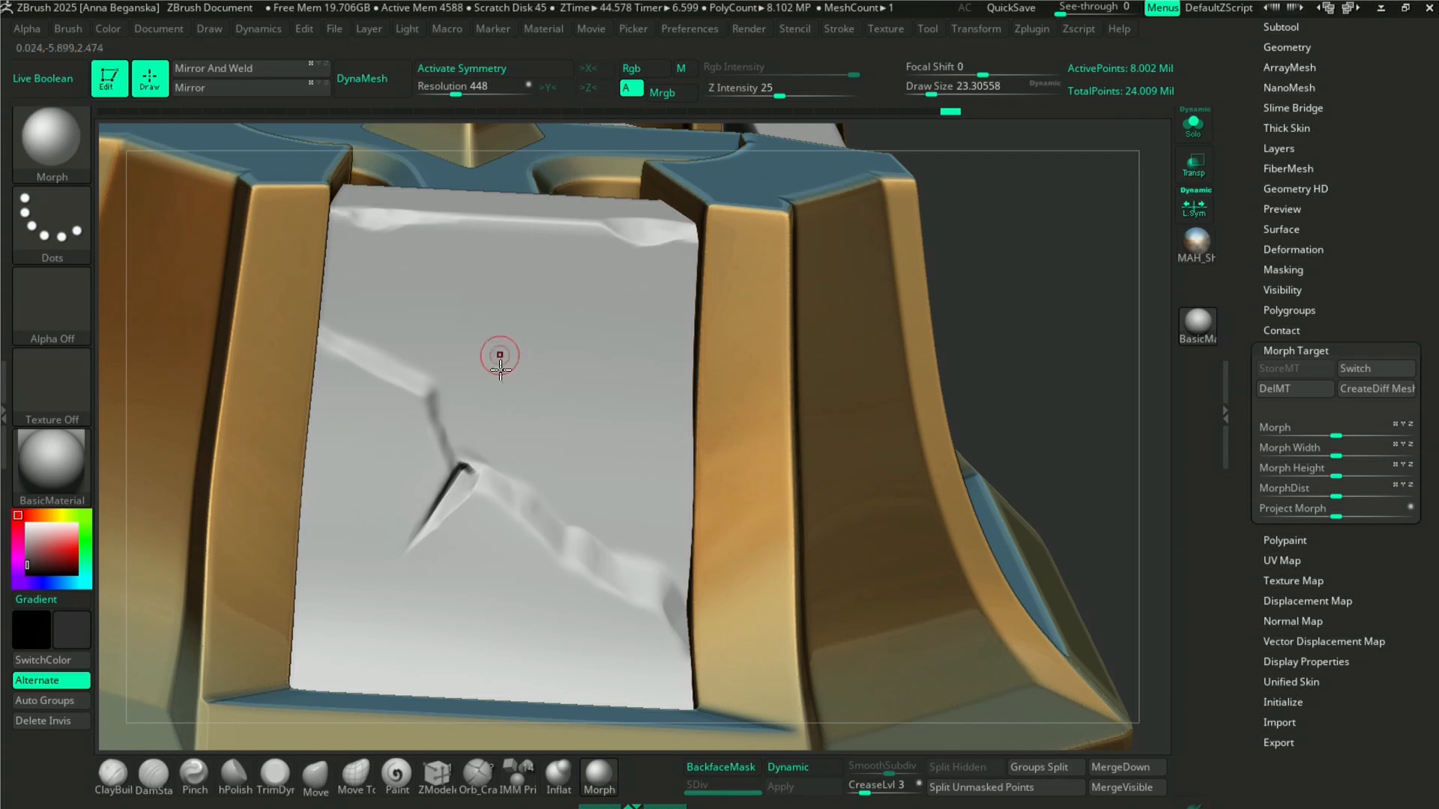
pyautogui.press('shift')
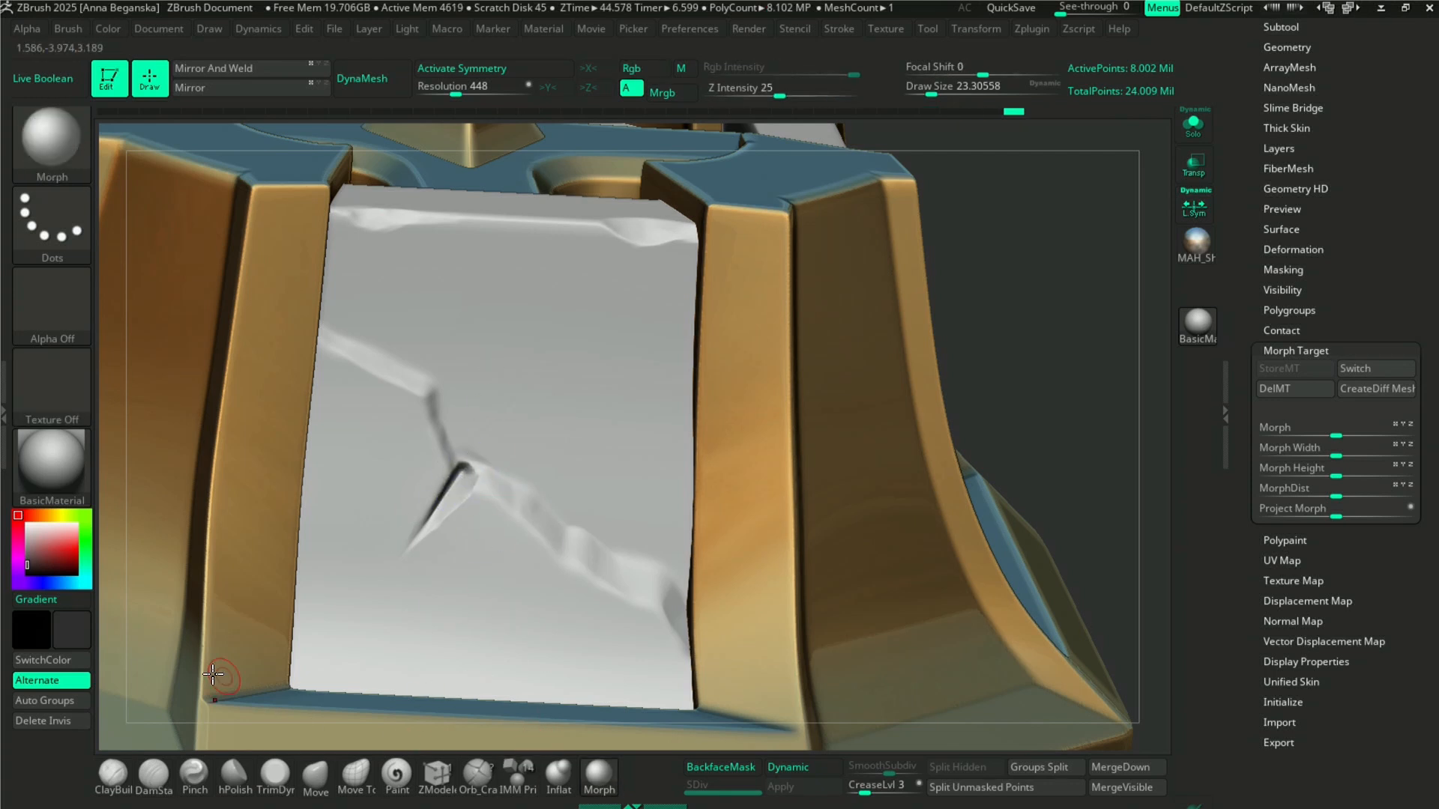
# - Choose the DamStandard brush and preview the damaged stone panel with the MAH_Shiny material
pyautogui.click(153, 776)
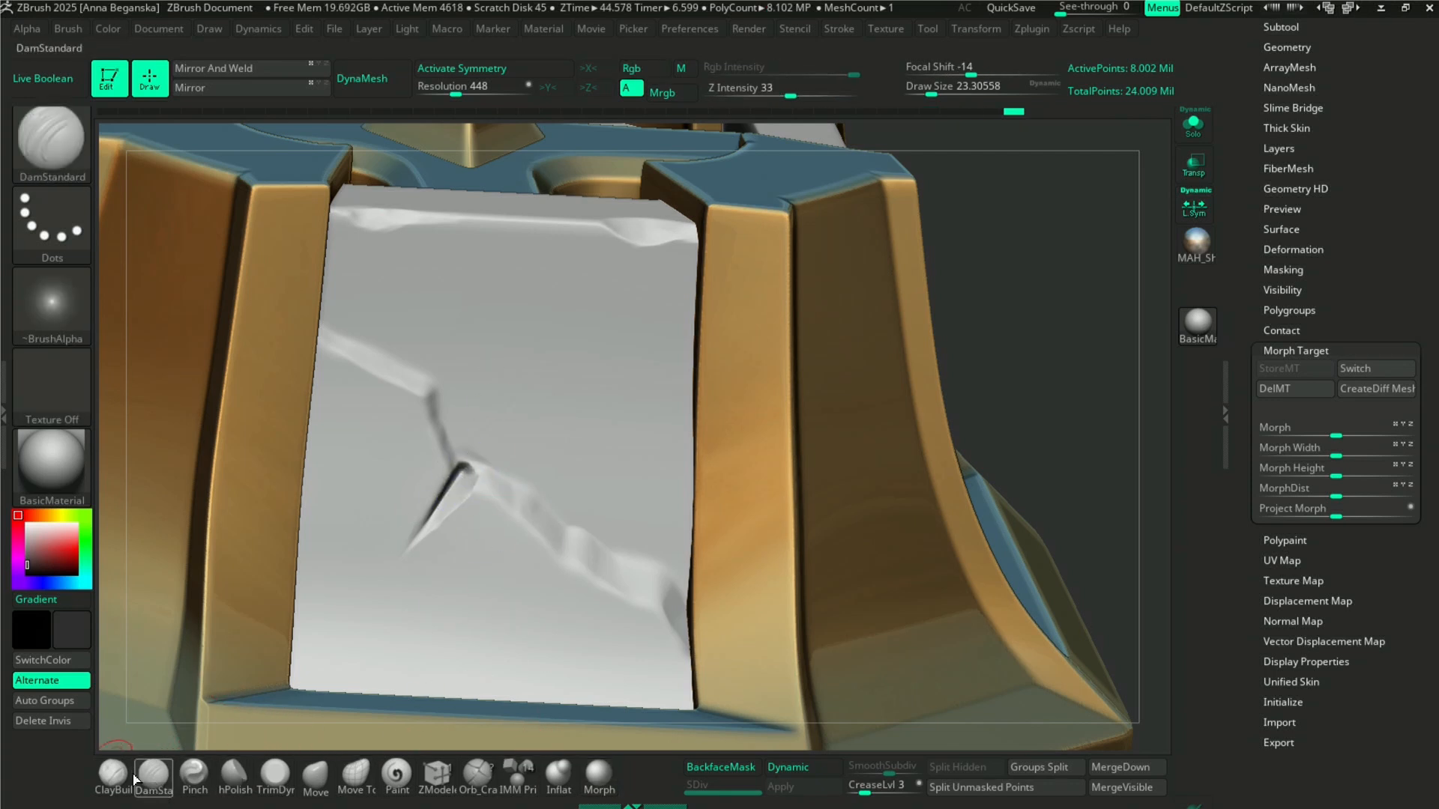
pyautogui.keyDown('alt'); pyautogui.moveTo(915, 259); pyautogui.dragTo(861, 247); pyautogui.keyUp('alt')
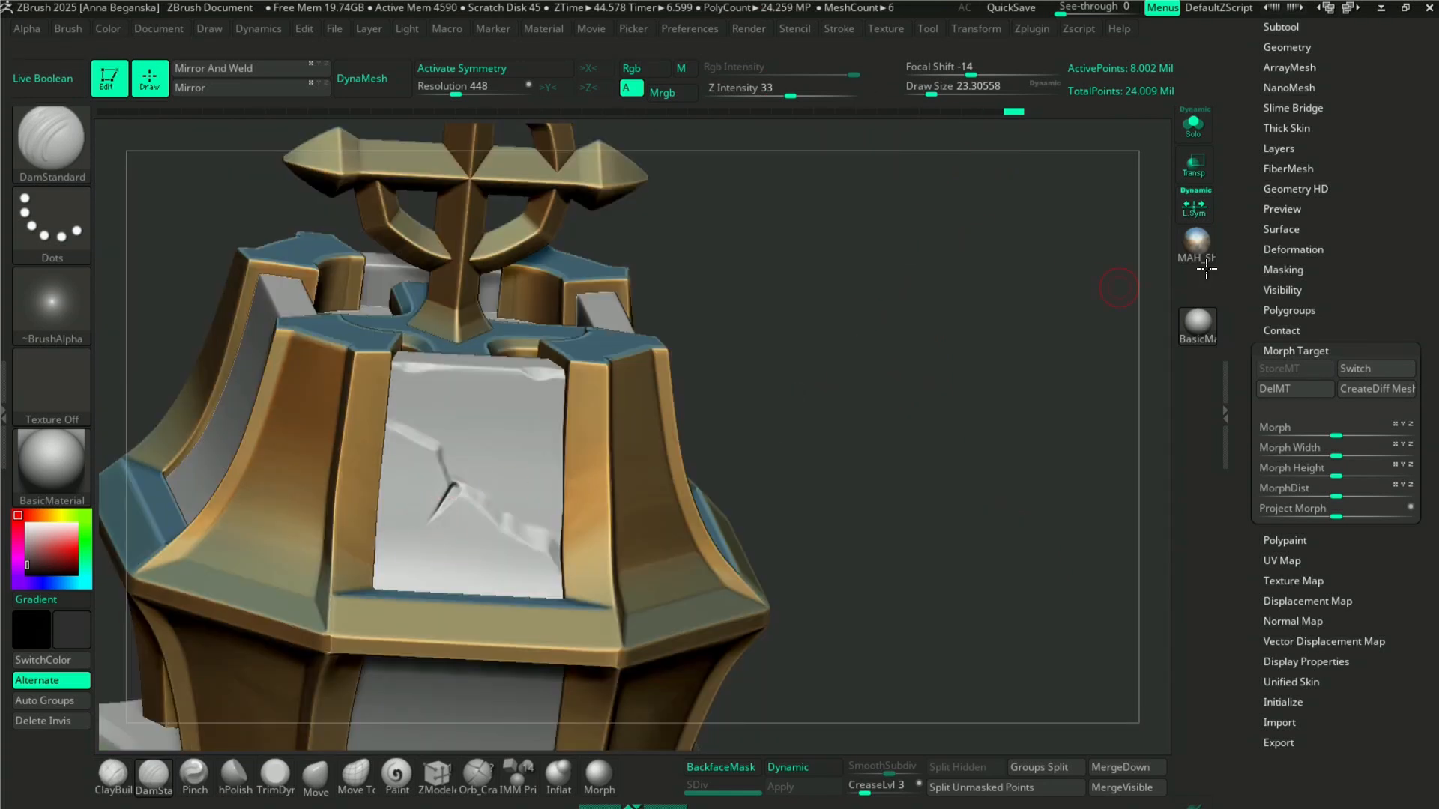
pyautogui.click(1197, 241)
pyautogui.moveTo(870, 345); pyautogui.dragTo(948, 353)
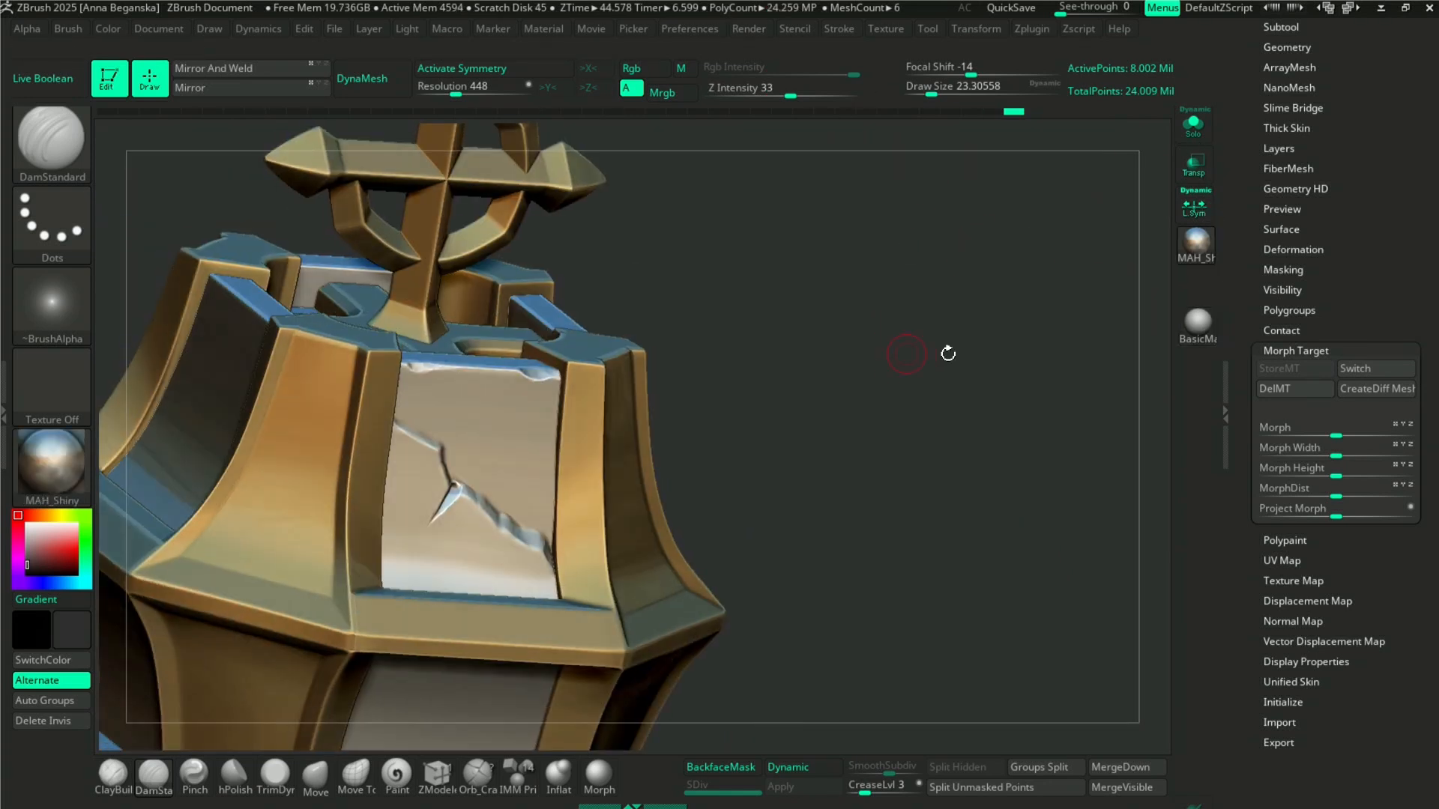
# - Restore BasicMaterial on the isolated stone base and carve two thin crack branches from the slash's lower end with DamStandard
pyautogui.click(1193, 136)
pyautogui.moveTo(864, 437)
pyautogui.keyDown('alt'); pyautogui.mouseDown()
pyautogui.moveTo(970, 193)
pyautogui.moveTo(1002, 261)
pyautogui.moveTo(948, 191)
pyautogui.mouseUp(); pyautogui.keyUp('alt')
pyautogui.click(1197, 322)
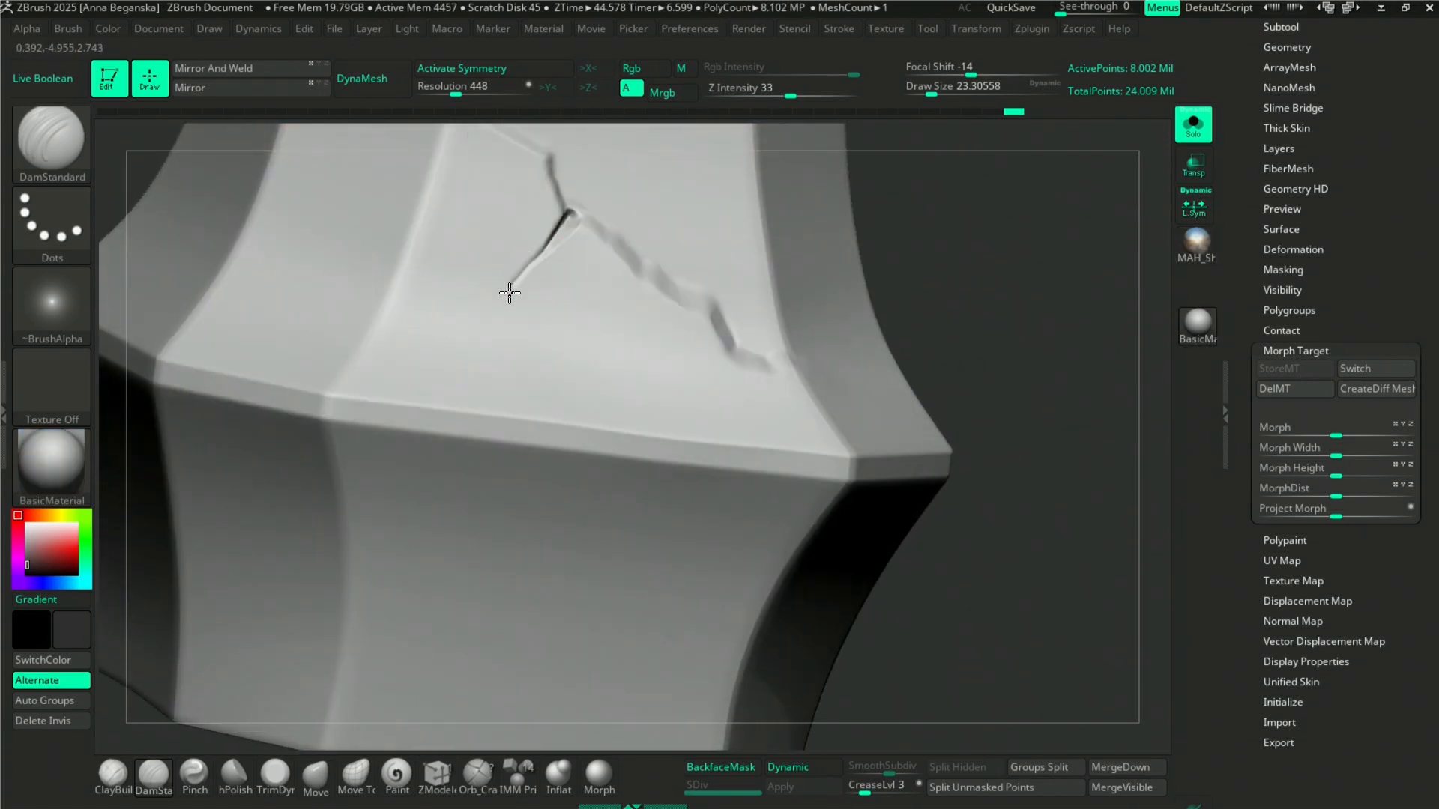
pyautogui.moveTo(517, 385); pyautogui.dragTo(529, 442)
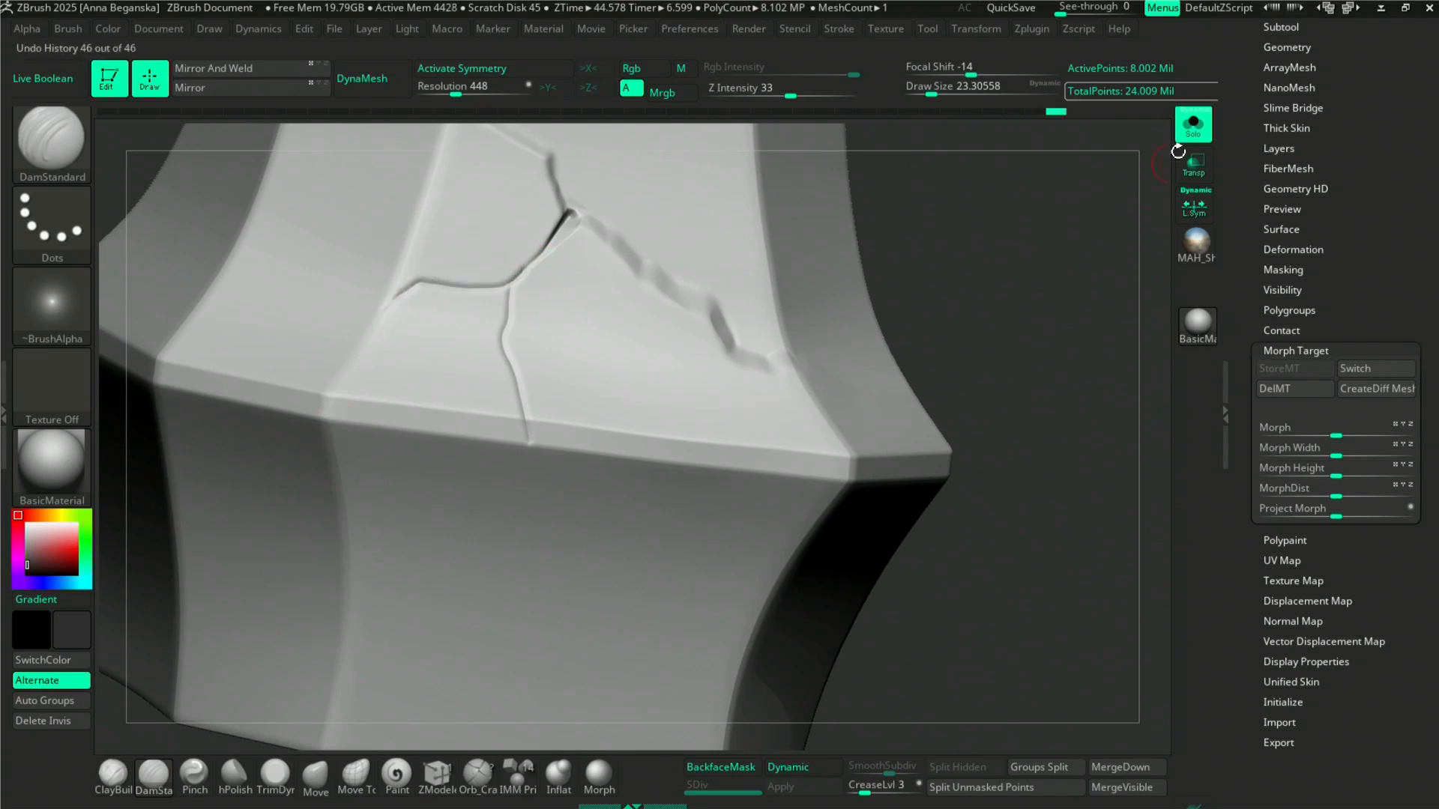
pyautogui.click(1193, 124)
pyautogui.keyDown('alt'); pyautogui.moveTo(1093, 366); pyautogui.dragTo(1050, 388); pyautogui.keyUp('alt')
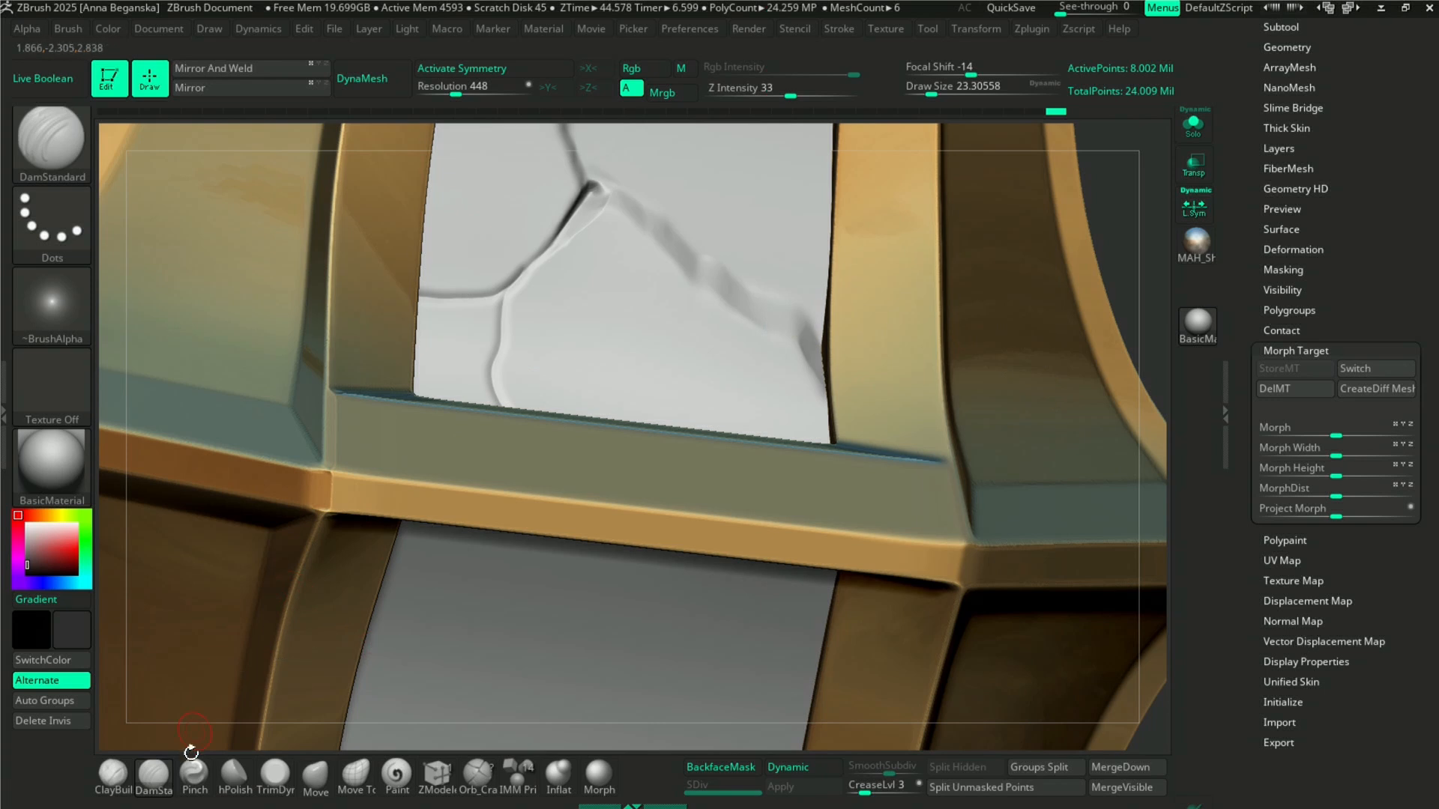
# - Widen the lower vertical crack branch with DamStandard at a draw size of about 39 and tighten it with the Pinch brush
pyautogui.click(632, 806)
pyautogui.press('space')
pyautogui.moveTo(538, 239)
pyautogui.mouseDown()
pyautogui.moveTo(494, 291)
pyautogui.moveTo(497, 332)
pyautogui.mouseUp()
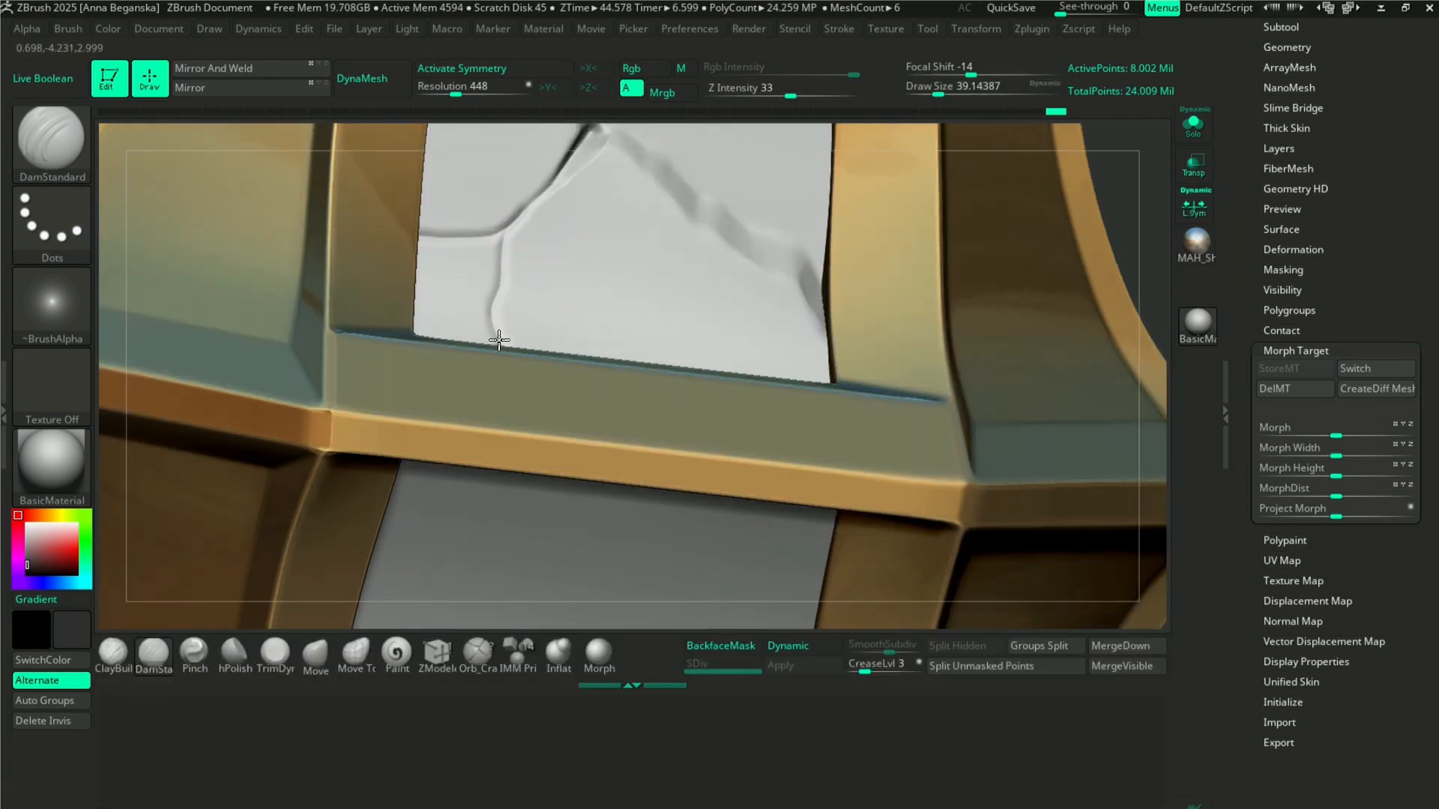
pyautogui.press('ctrl')
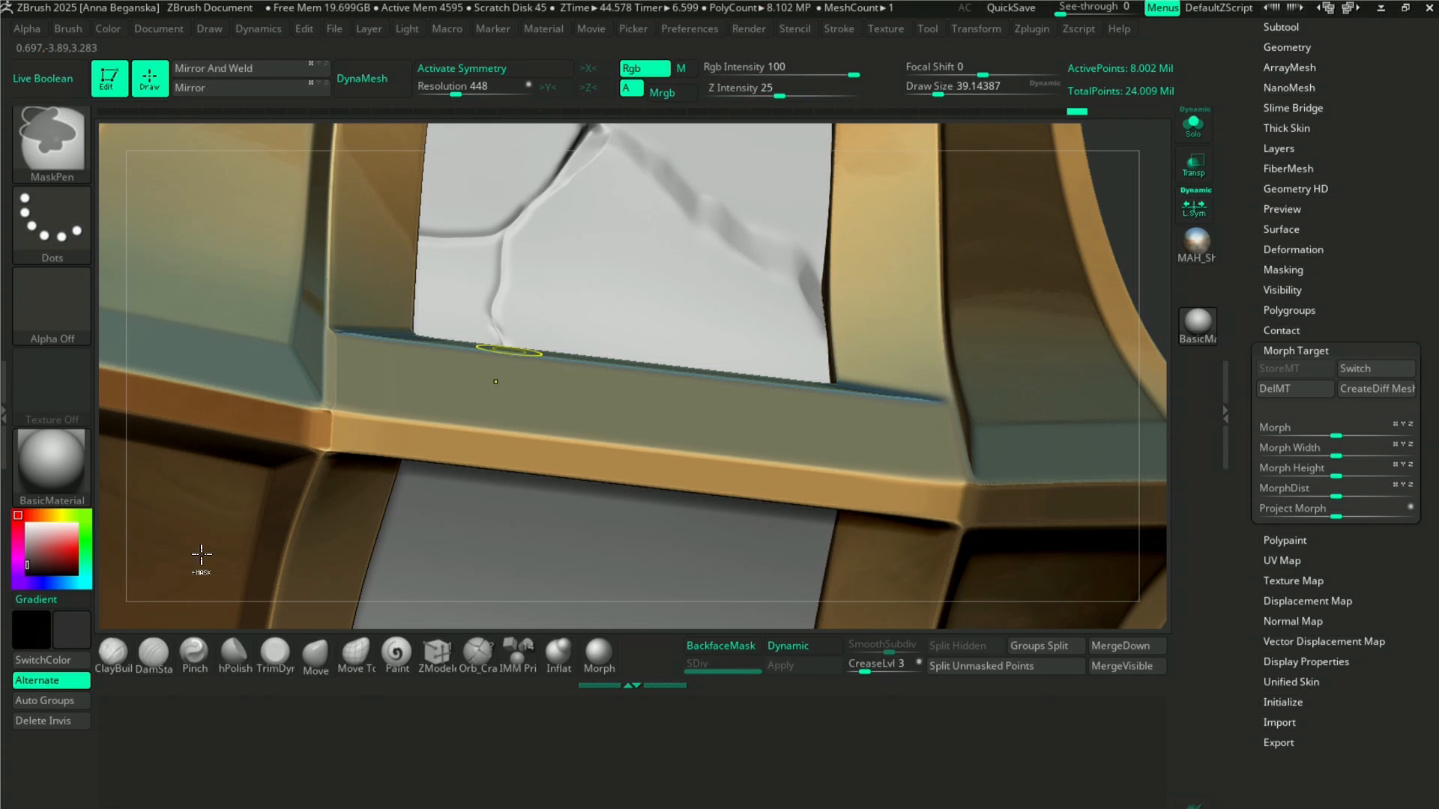
pyautogui.click(194, 652)
pyautogui.click(640, 691)
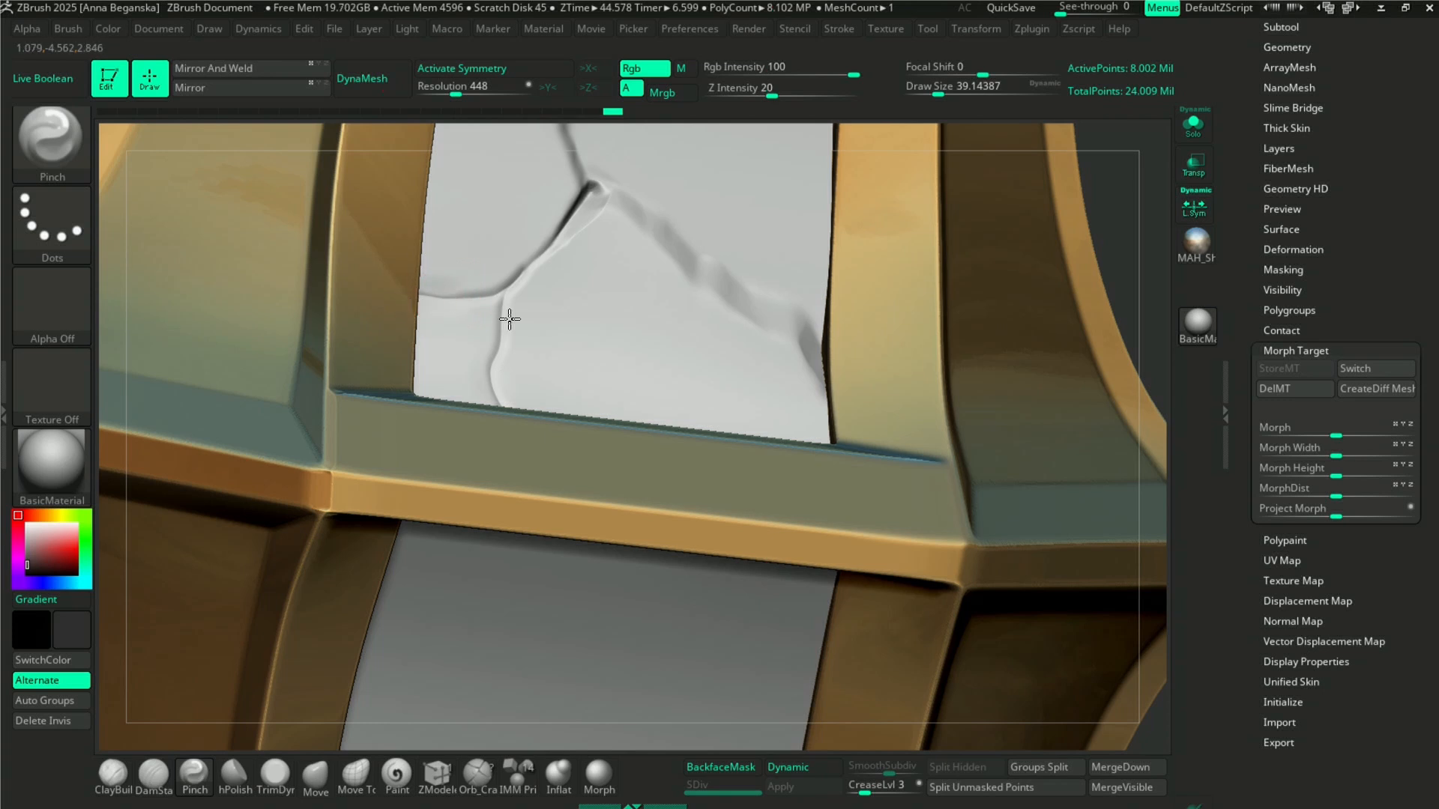
# - Flatten the edges of the two thin crack branches with the hPolish brush at a draw size of about 39
pyautogui.click(234, 775)
pyautogui.moveTo(501, 388); pyautogui.dragTo(503, 409)
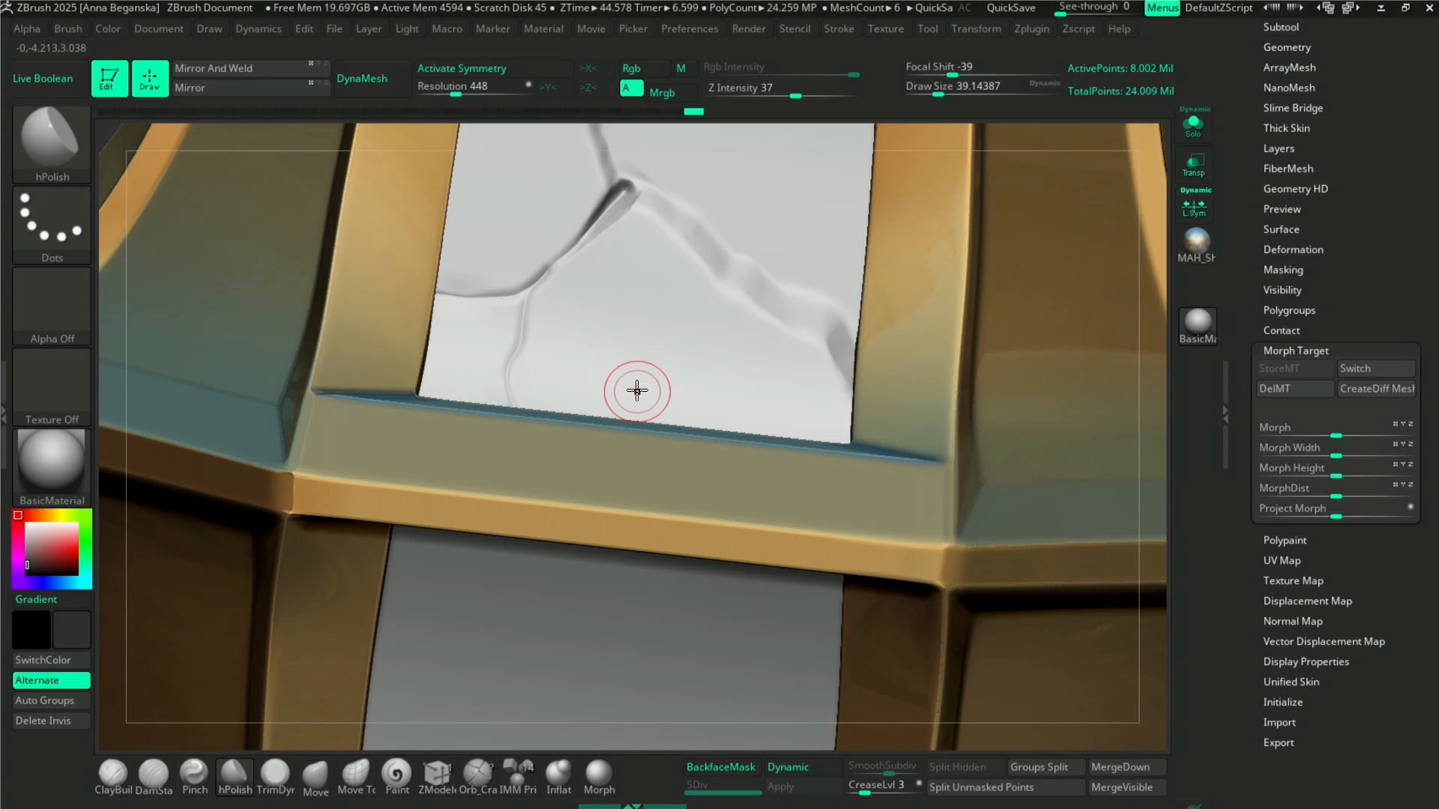
pyautogui.moveTo(526, 297)
pyautogui.mouseDown()
pyautogui.moveTo(523, 398)
pyautogui.moveTo(520, 376)
pyautogui.mouseUp()
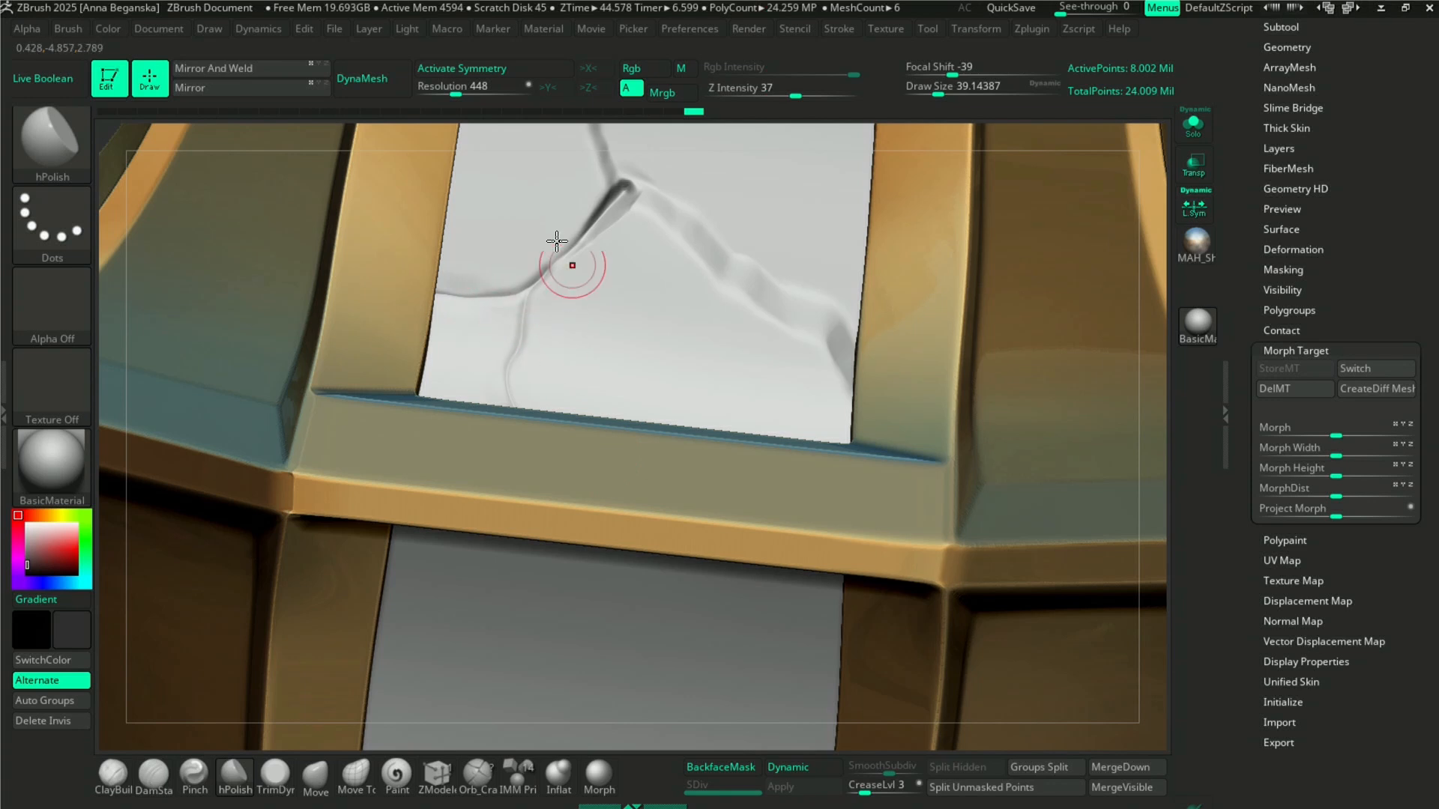
pyautogui.moveTo(447, 289); pyautogui.dragTo(441, 303)
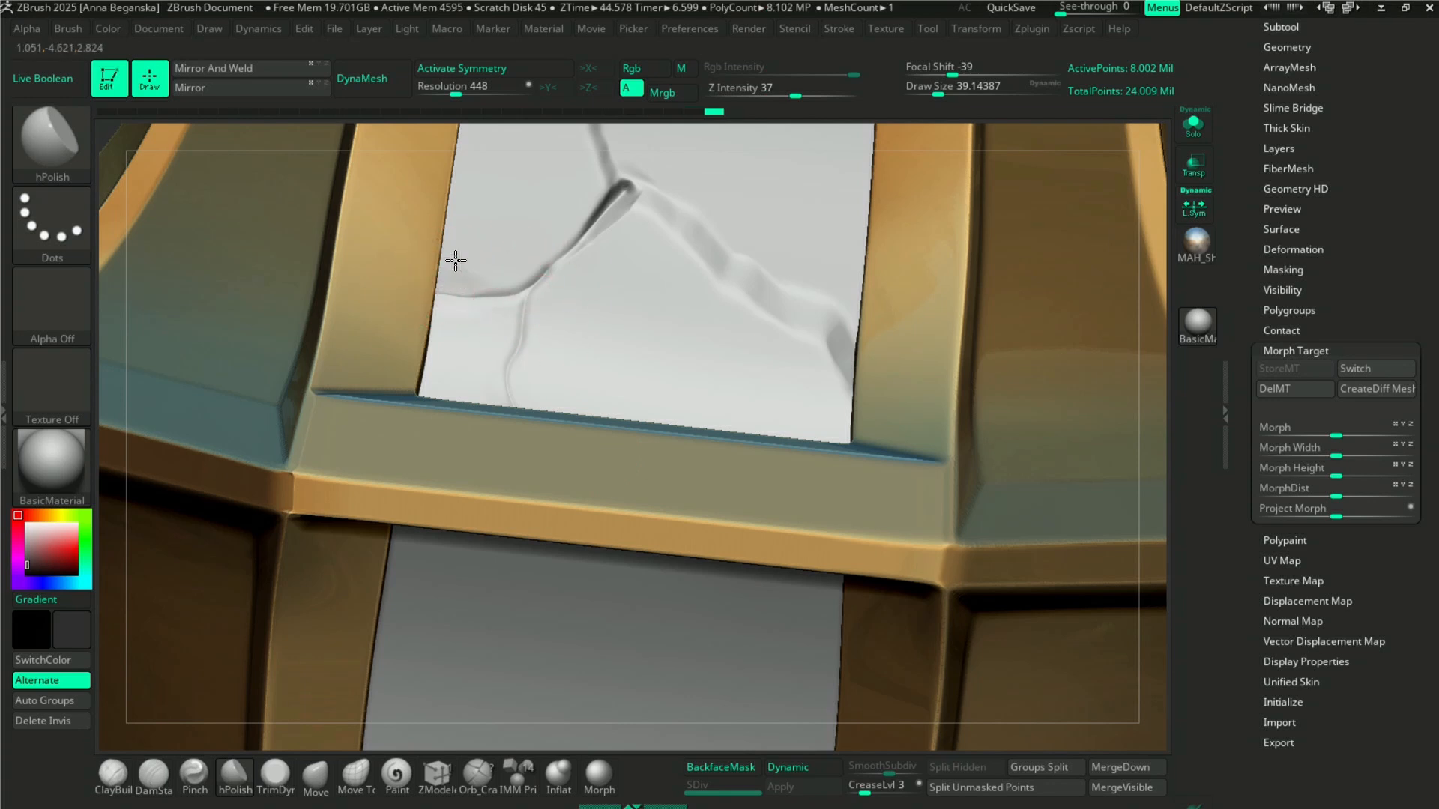
# - Isolate the stone base and bevel the edge below the slash's upper end with hPolish at a draw size of about 27
pyautogui.press('space')
pyautogui.moveTo(568, 289); pyautogui.dragTo(558, 289)
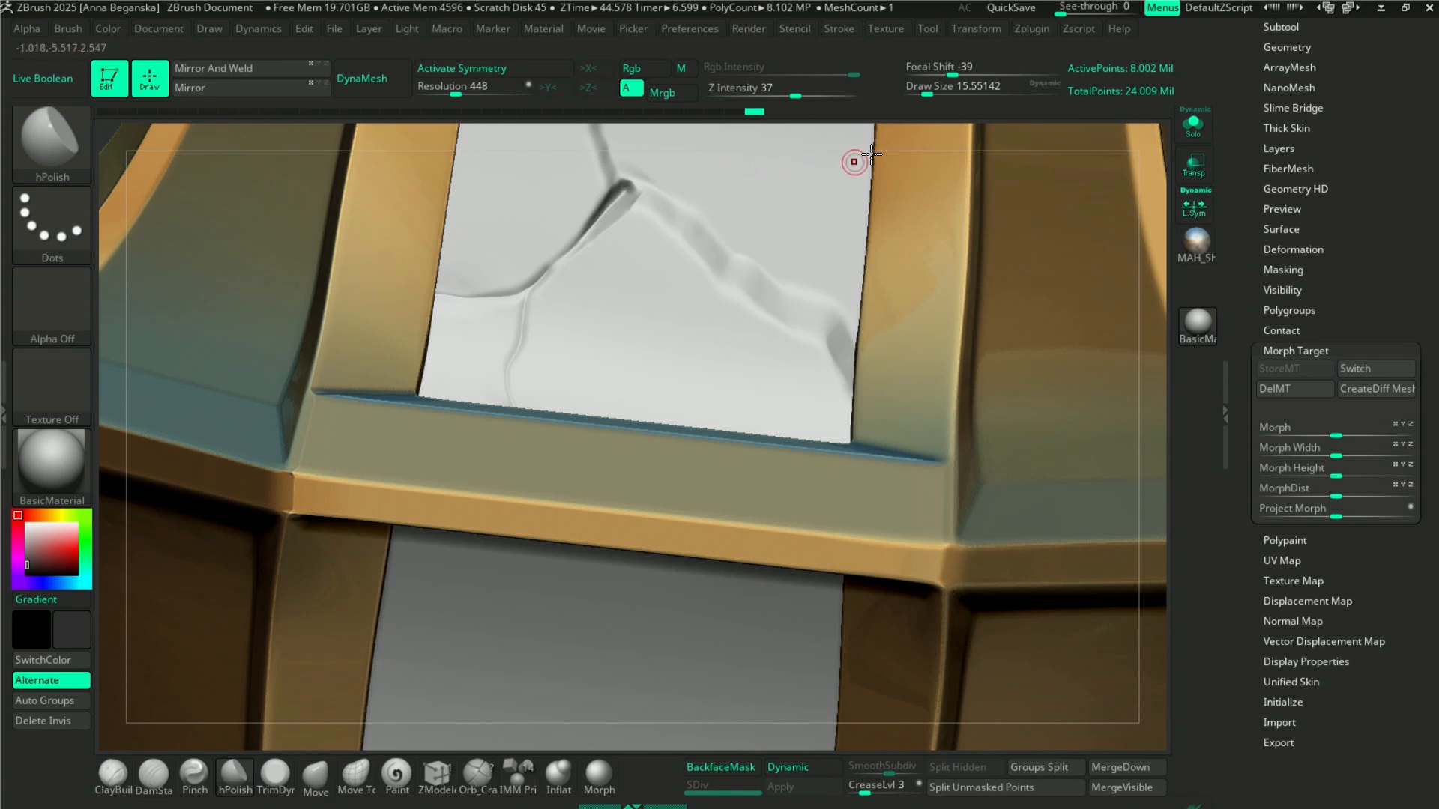
pyautogui.click(1194, 131)
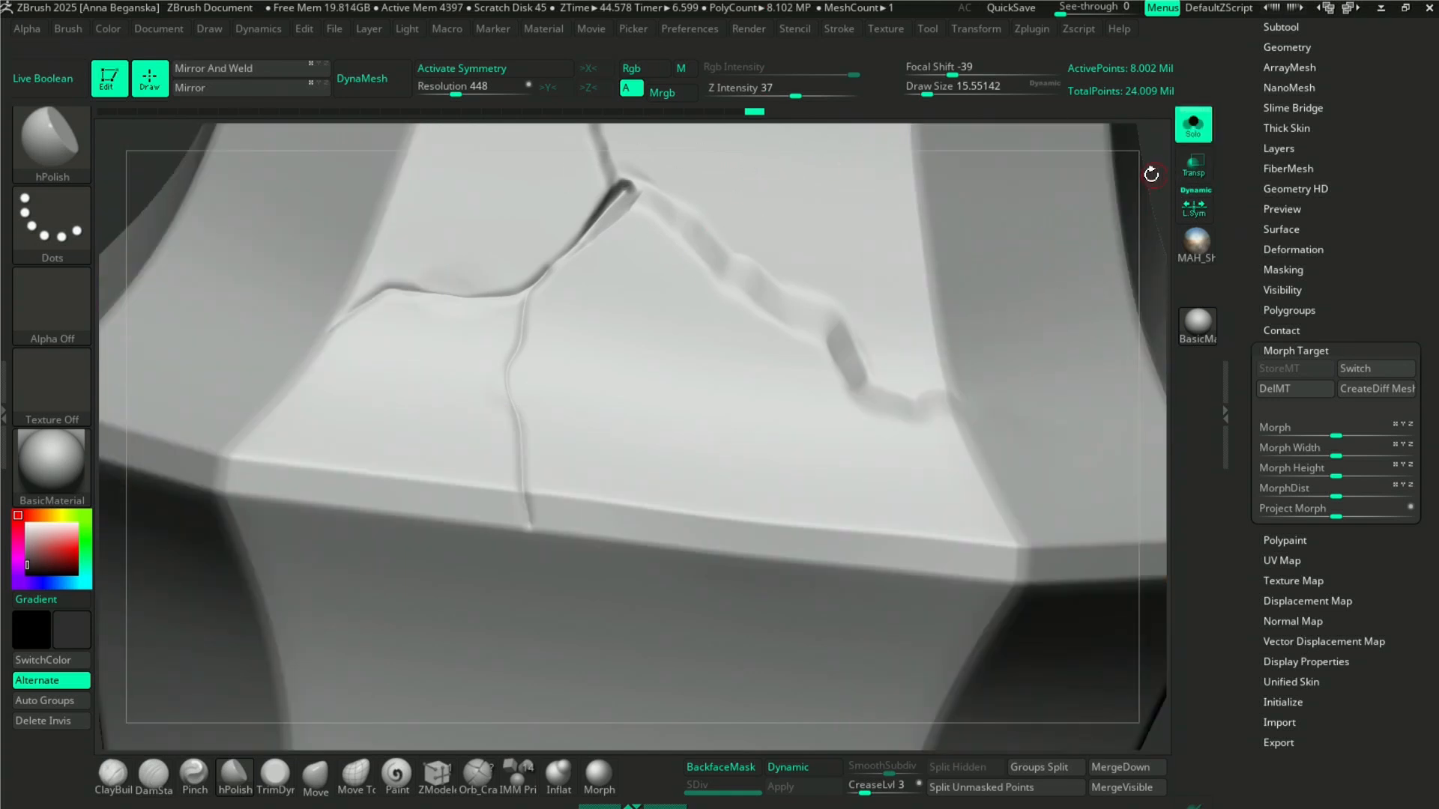
pyautogui.moveTo(1160, 210); pyautogui.dragTo(1162, 221)
pyautogui.press('space')
pyautogui.moveTo(552, 201); pyautogui.dragTo(556, 199)
pyautogui.moveTo(503, 282); pyautogui.dragTo(546, 239)
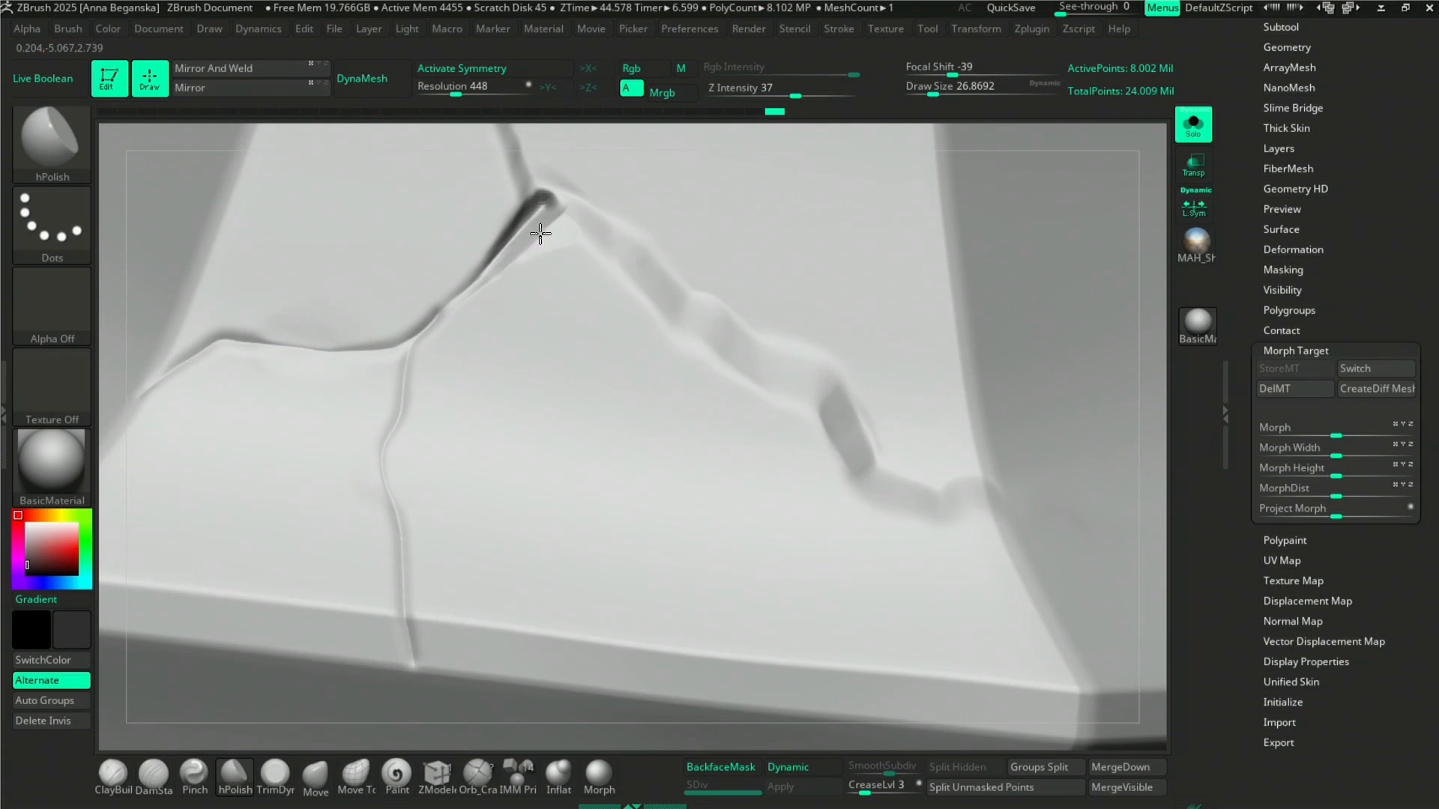
pyautogui.moveTo(536, 238); pyautogui.dragTo(552, 206)
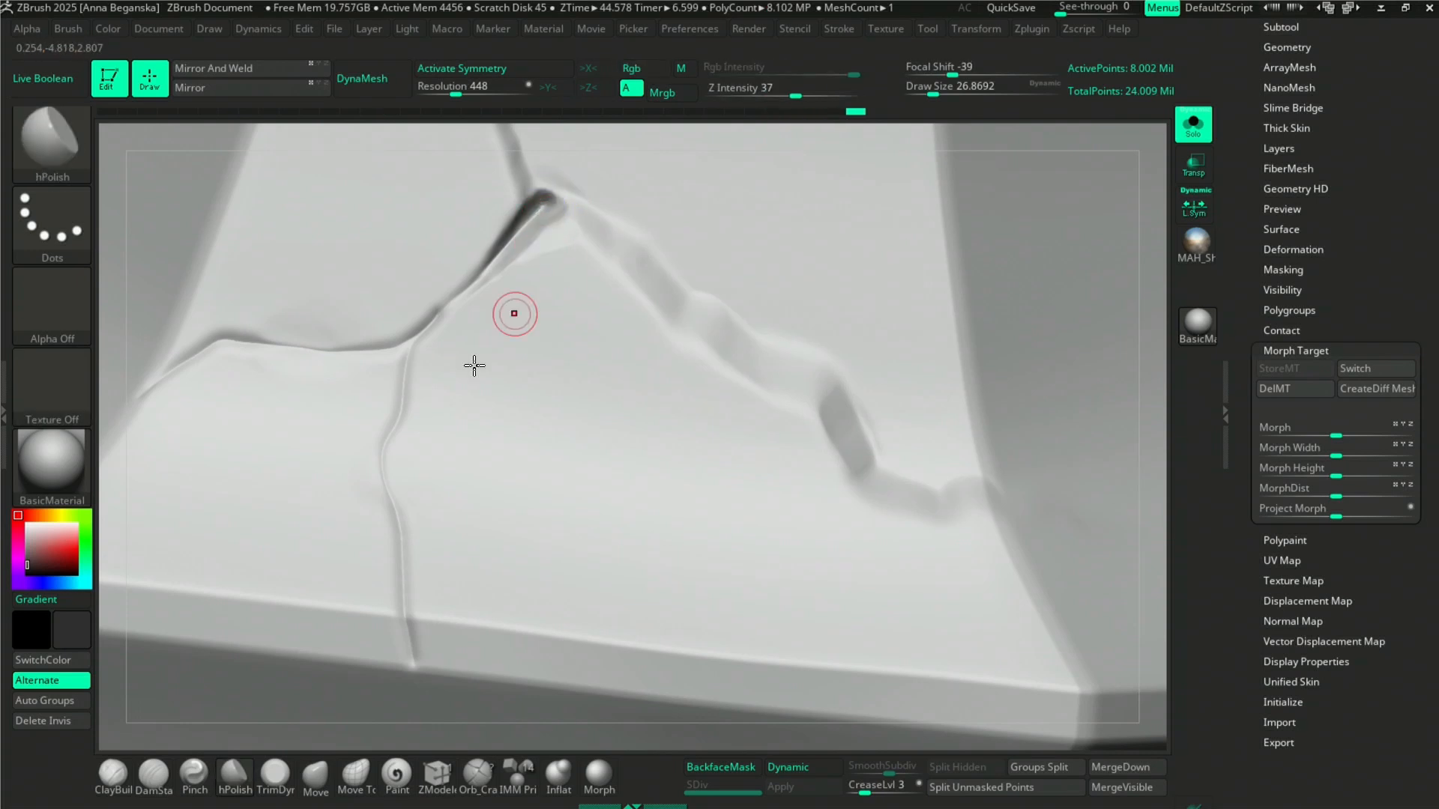
# - Carve a fine line from the slash's upper end along the main crack's upper edge with DamStandard and smooth its end
pyautogui.click(194, 774)
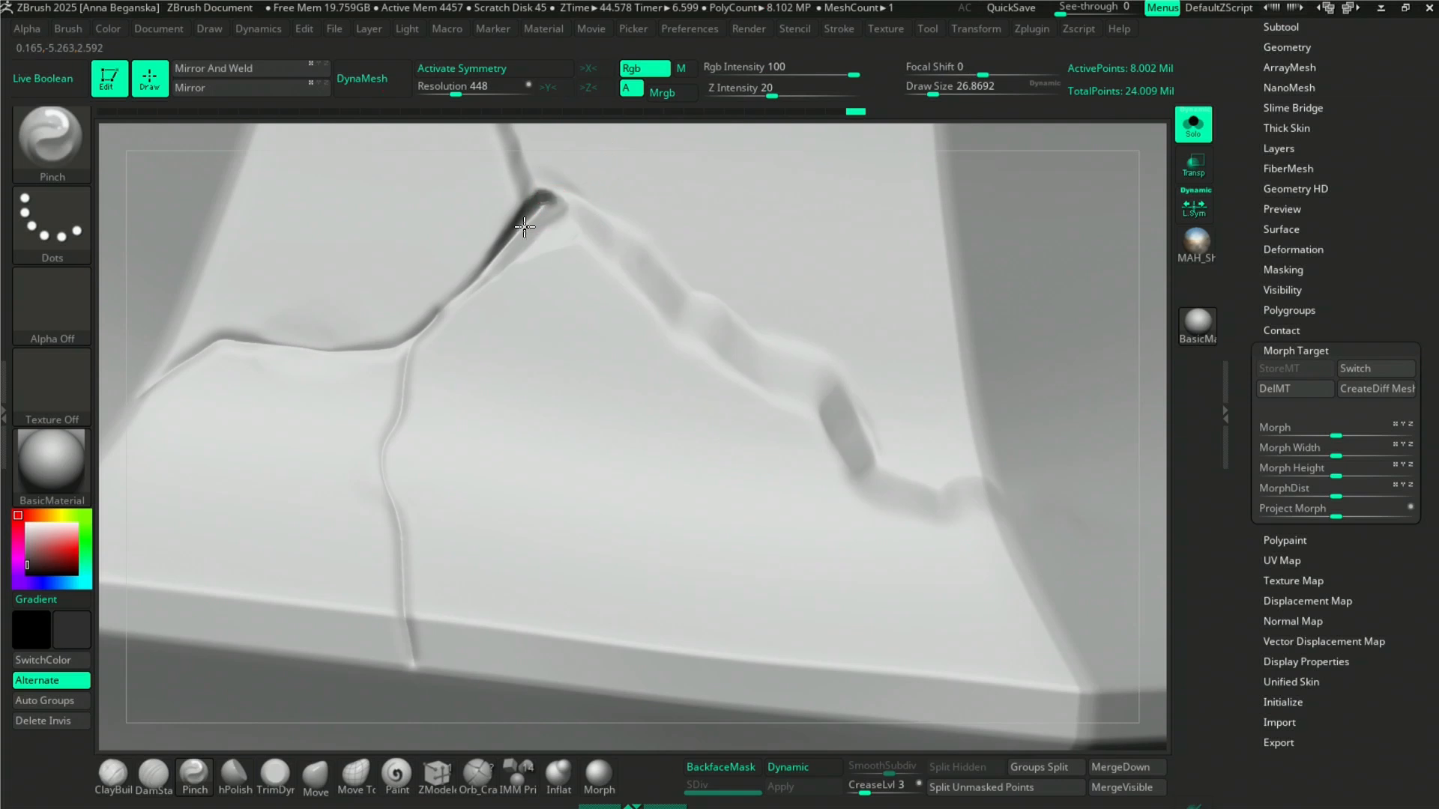
pyautogui.click(153, 774)
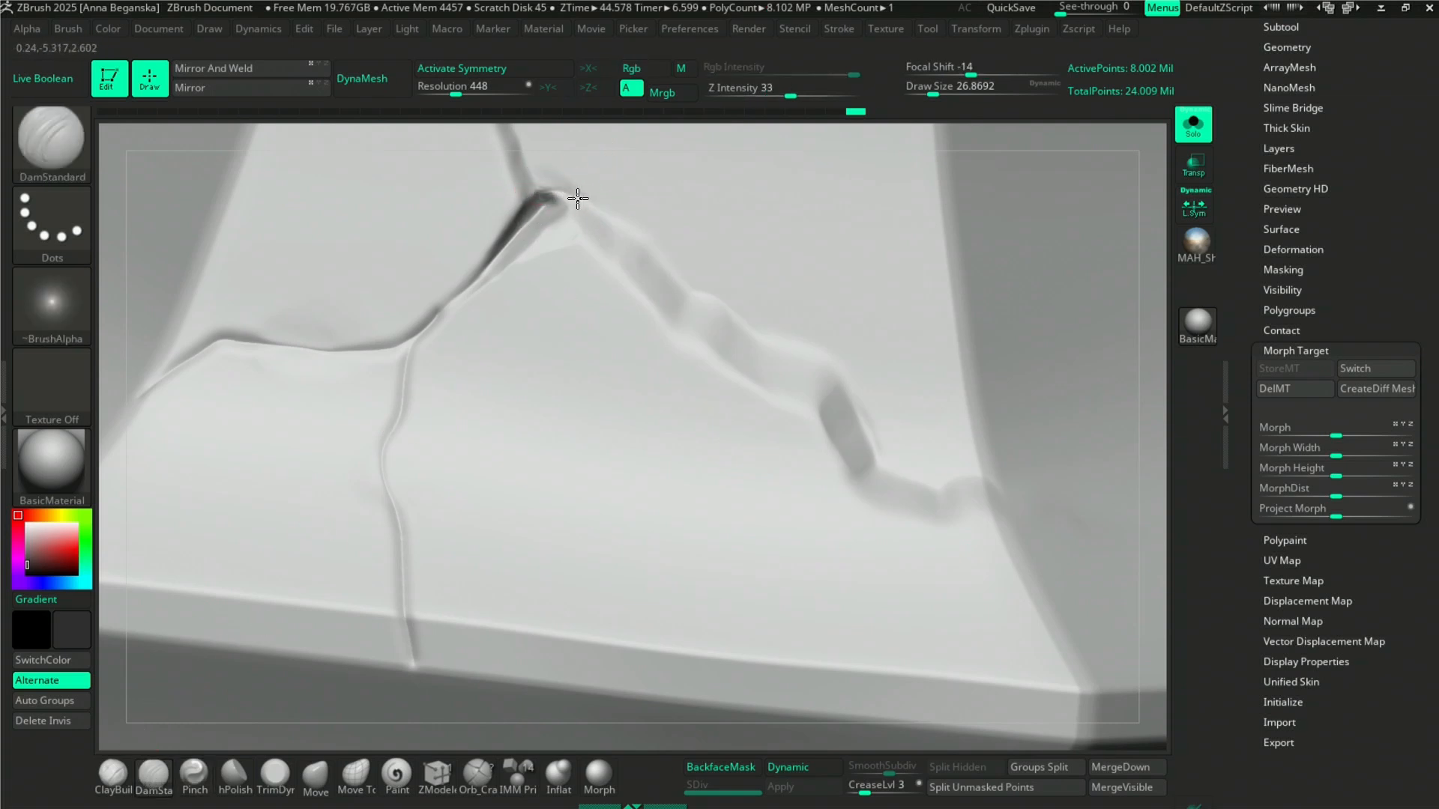
pyautogui.moveTo(609, 217); pyautogui.dragTo(639, 234)
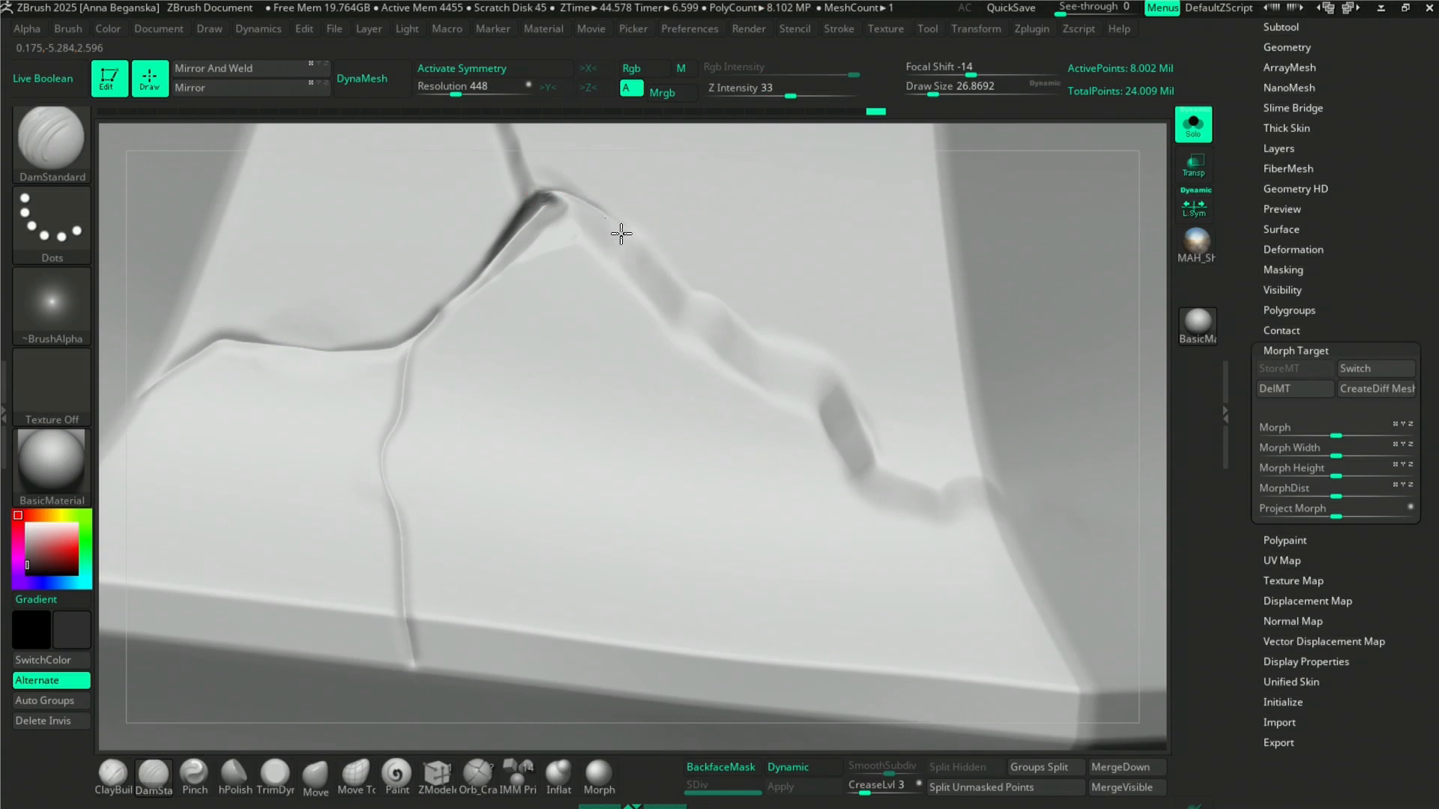
pyautogui.press('shift')
pyautogui.keyDown('shift'); pyautogui.moveTo(703, 281); pyautogui.dragTo(707, 274); pyautogui.keyUp('shift')
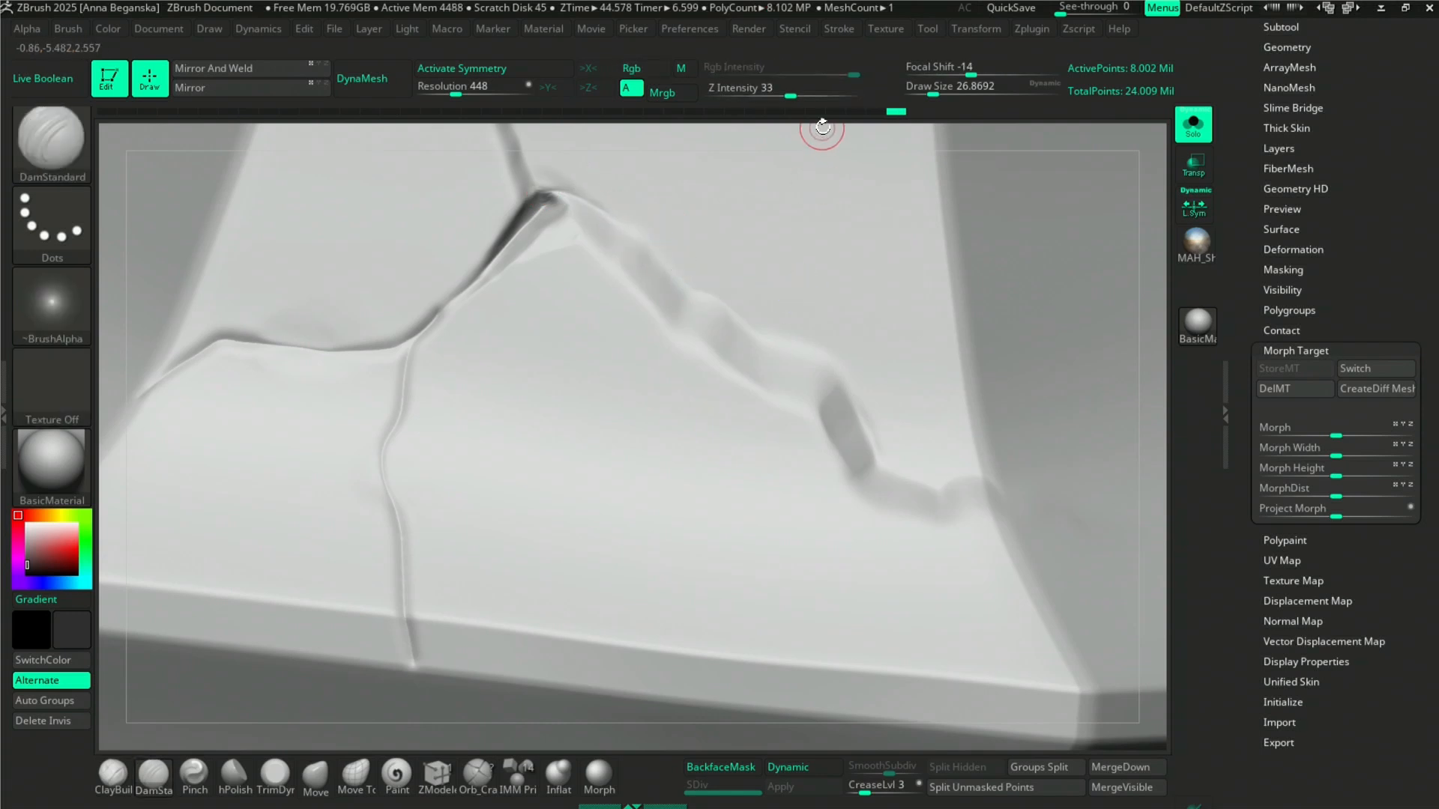
# - Show all parts again and examine the cracked stone panel within the metal frame from the front
pyautogui.keyDown('alt'); pyautogui.moveTo(657, 147); pyautogui.dragTo(501, 148); pyautogui.keyUp('alt')
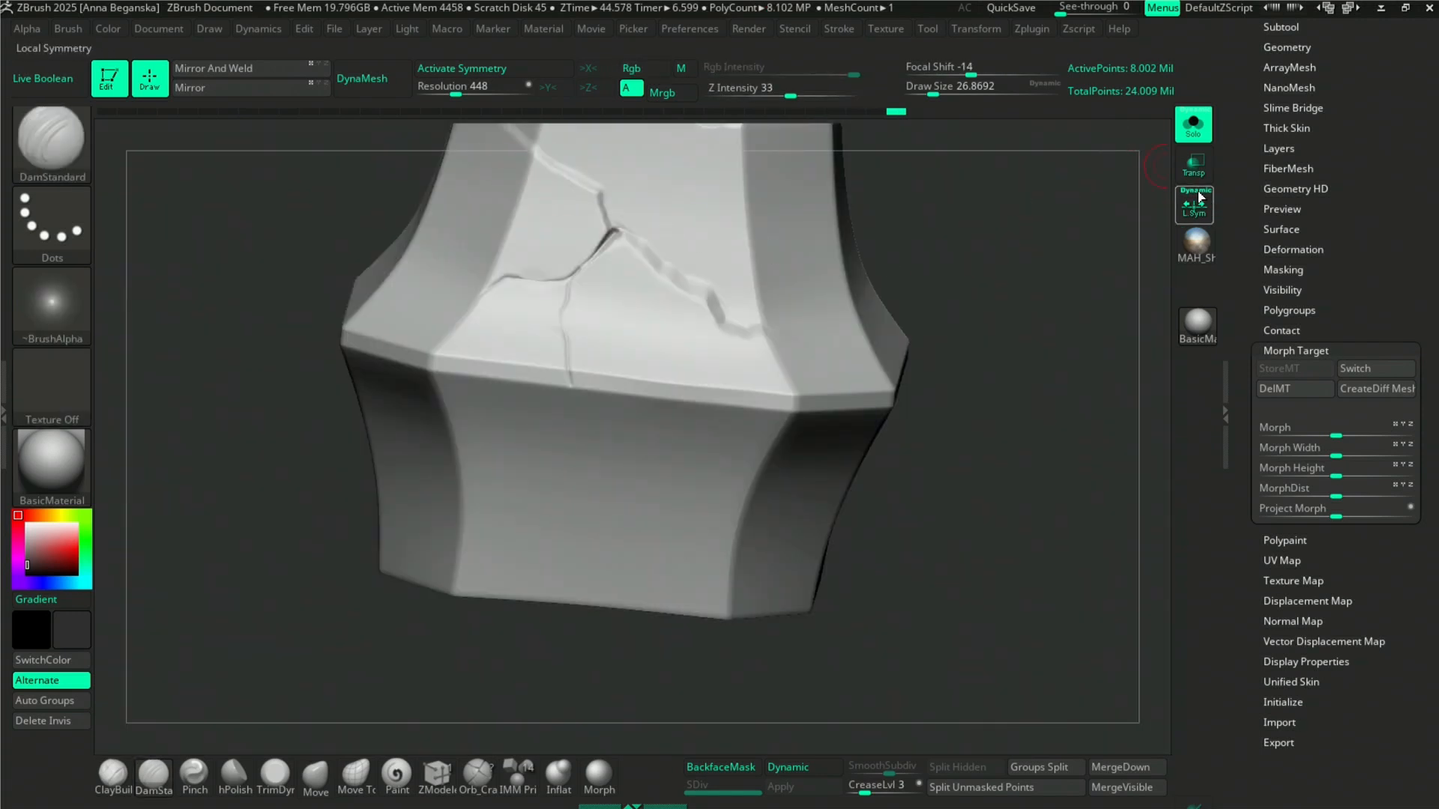
pyautogui.click(1203, 121)
pyautogui.press('f')
pyautogui.keyDown('shift'); pyautogui.moveTo(967, 292); pyautogui.dragTo(1108, 363); pyautogui.keyUp('shift')
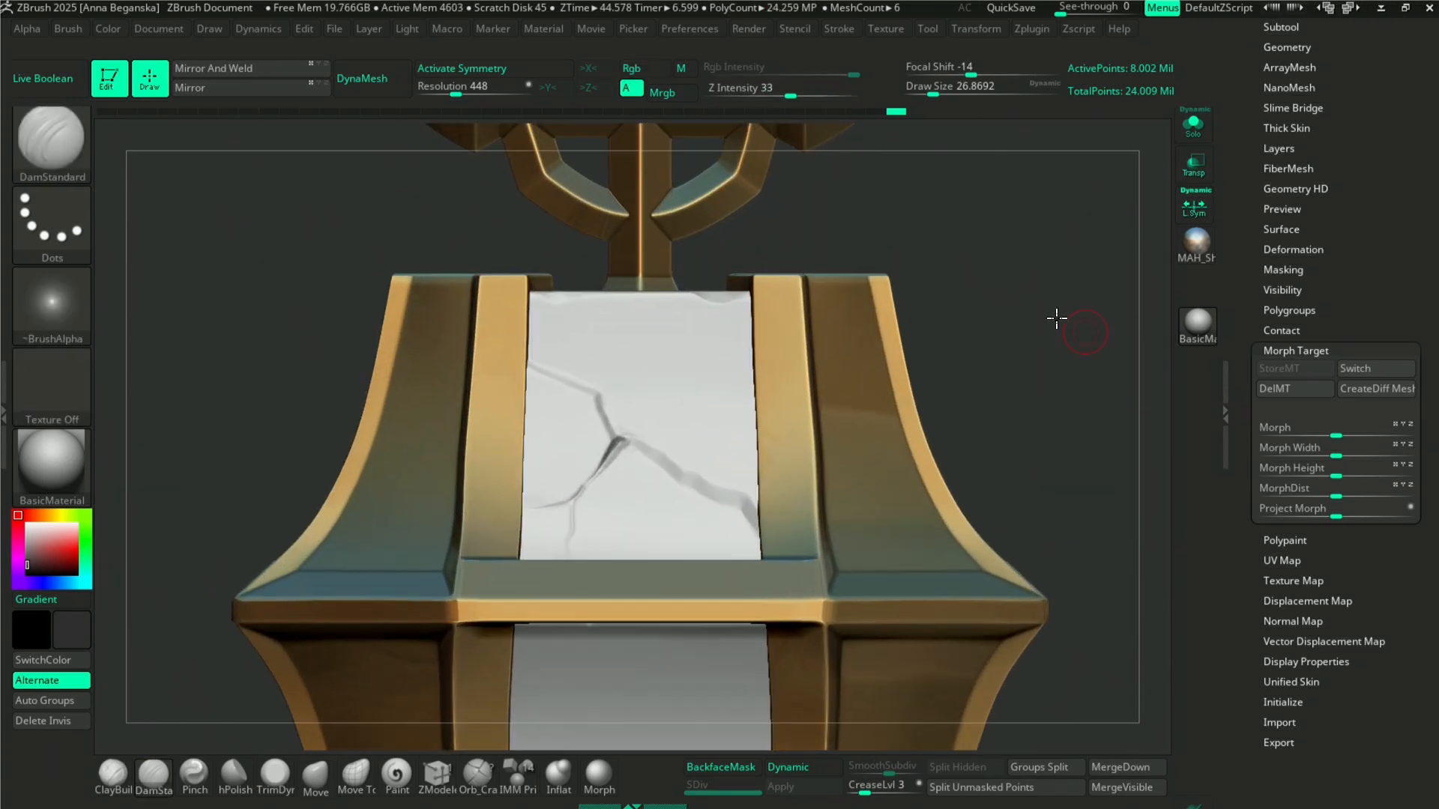
pyautogui.moveTo(1057, 318); pyautogui.dragTo(1051, 325)
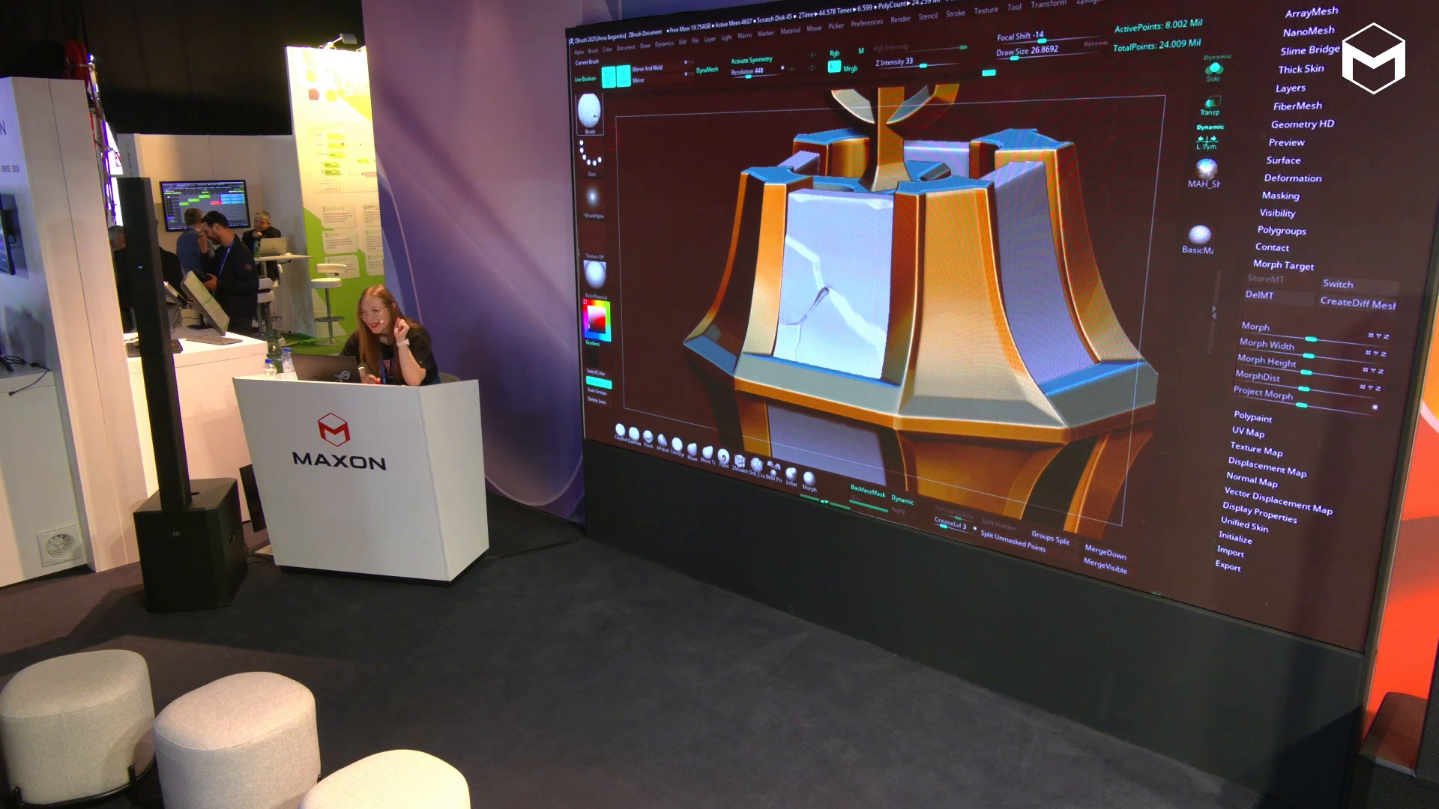
# - Choose the Orb_Rock_Detail brush and set its Z intensity to 8
pyautogui.click(593, 117)
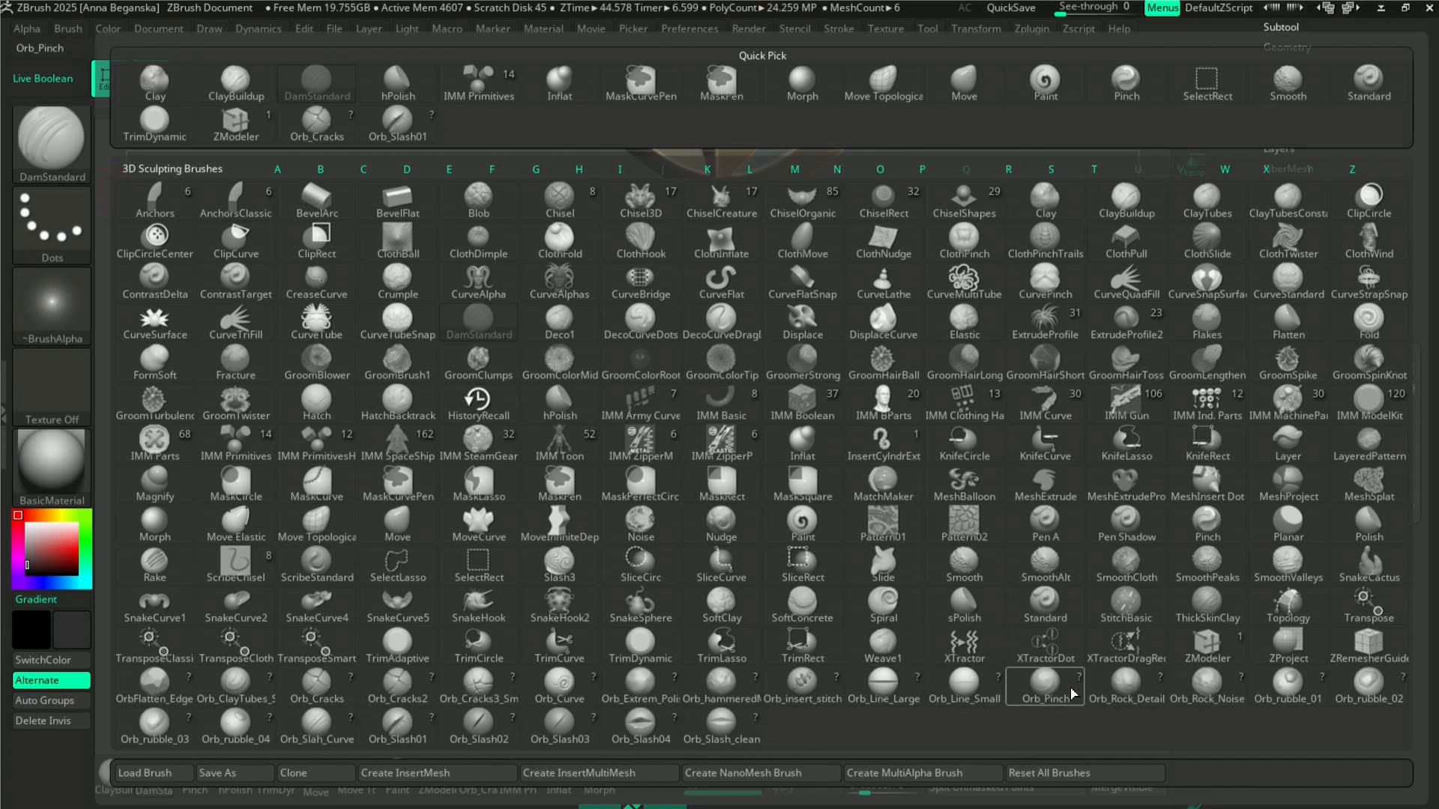
pyautogui.click(1125, 681)
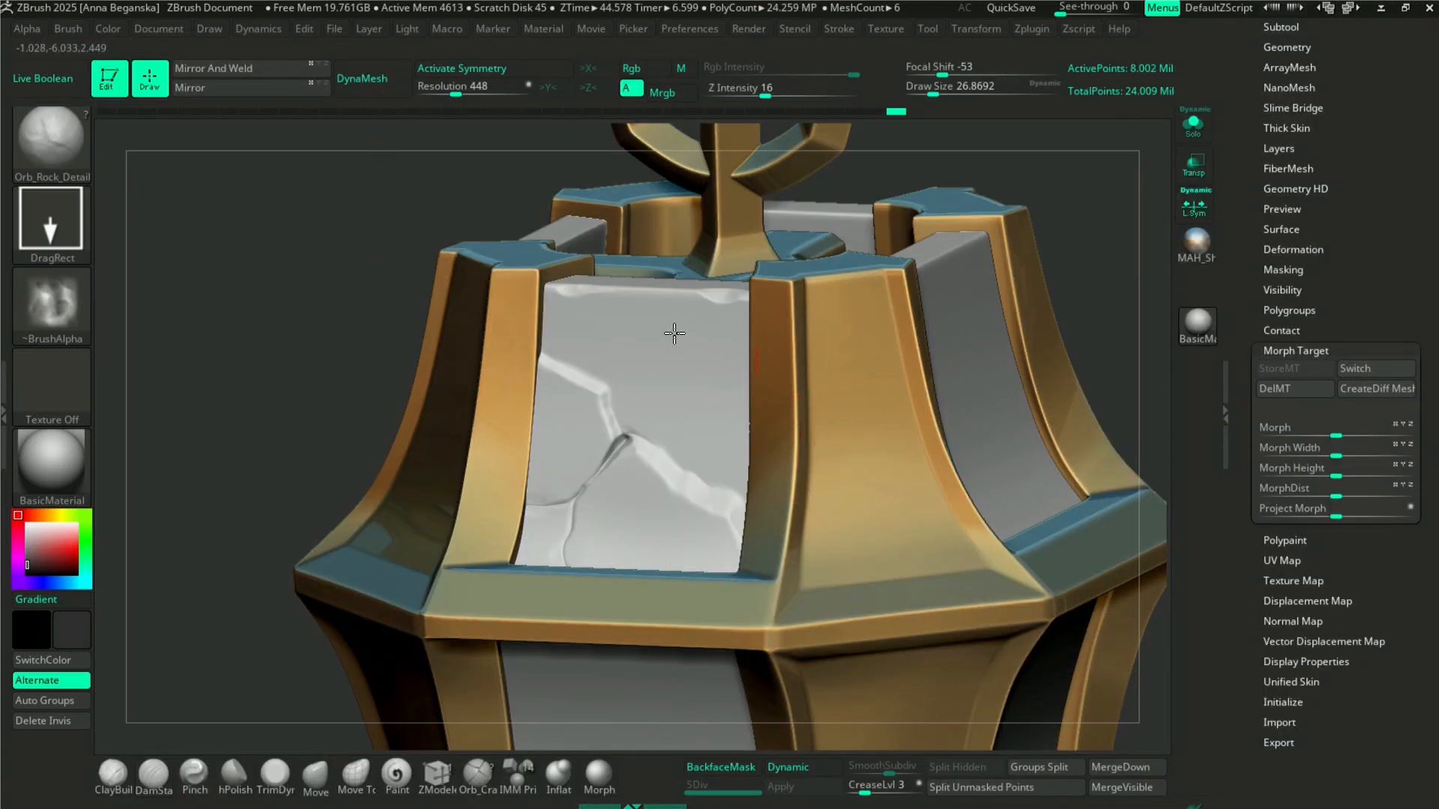
pyautogui.click(757, 90)
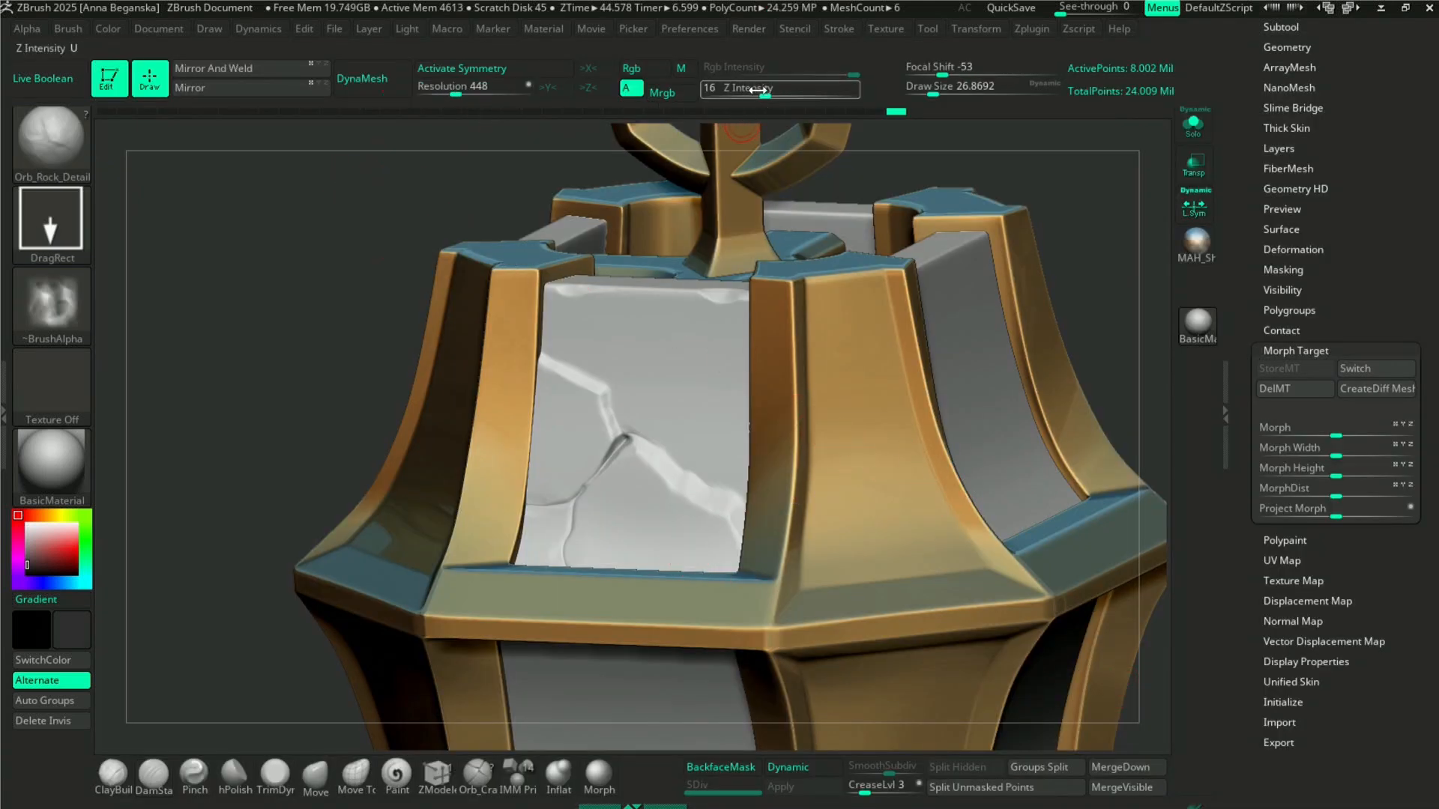
pyautogui.write('11')
pyautogui.press('Return')
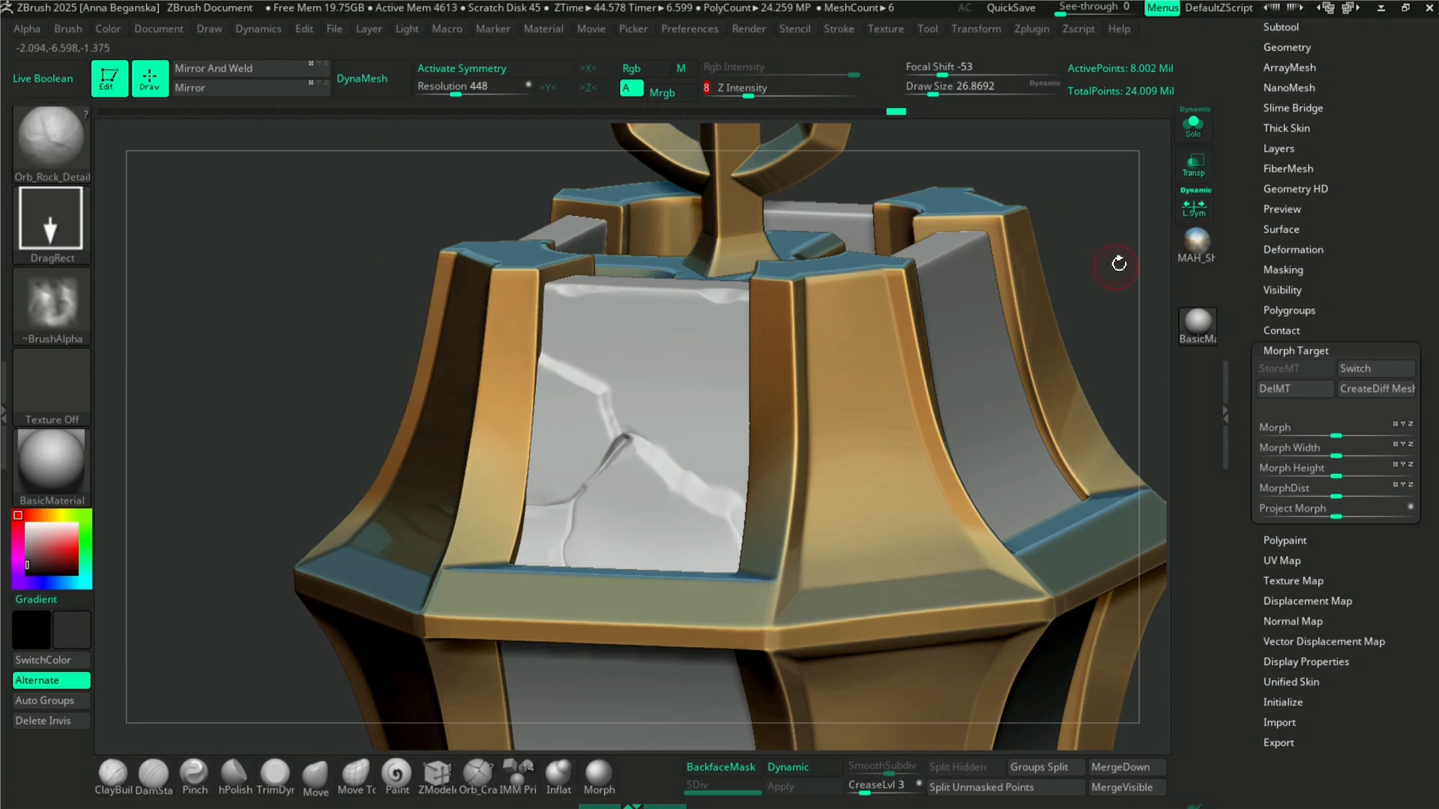
# - Isolate the stone base, try a faint rock detail stamp above the crack, and undo it
pyautogui.moveTo(1108, 240); pyautogui.dragTo(1034, 270)
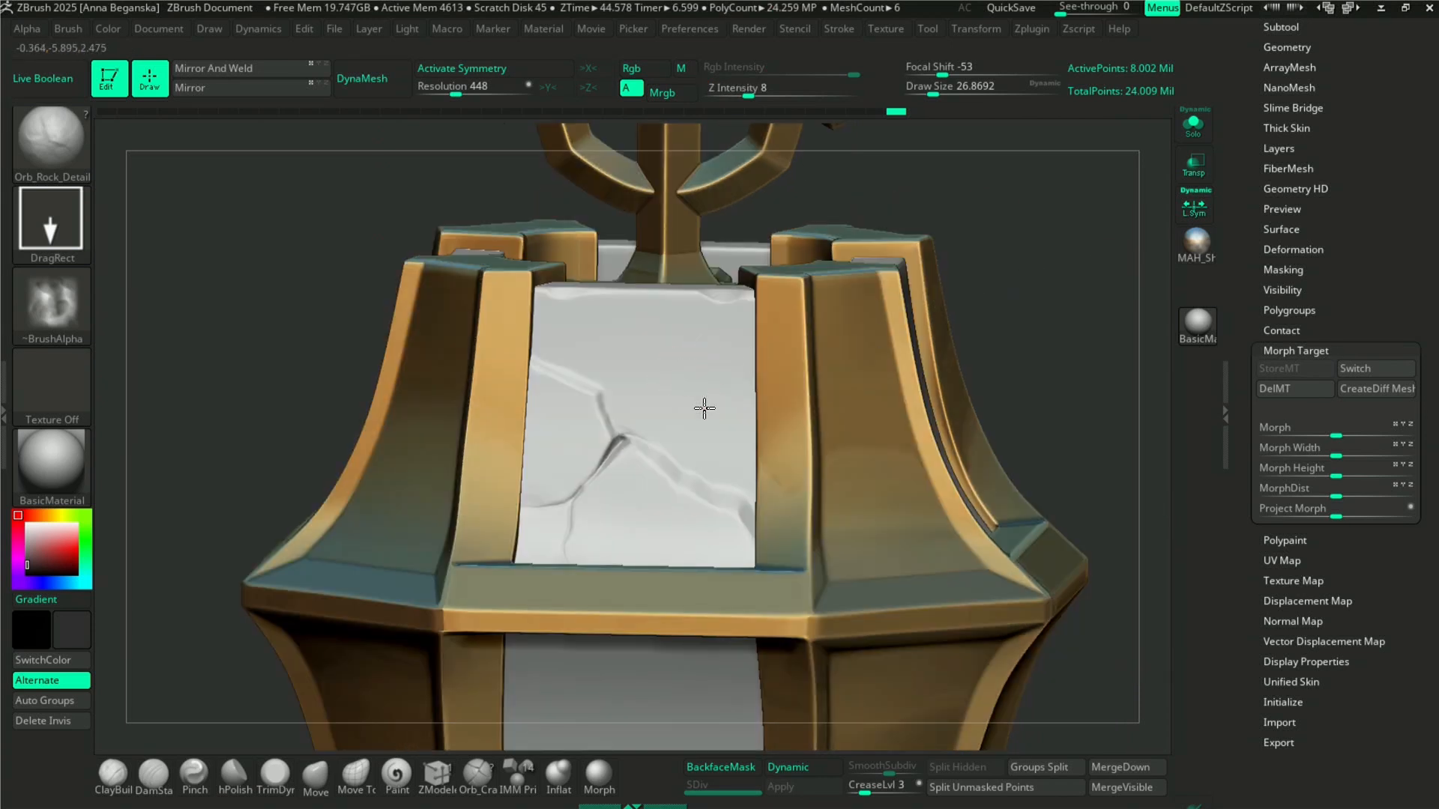
pyautogui.moveTo(809, 532); pyautogui.dragTo(820, 537)
pyautogui.moveTo(1057, 268)
pyautogui.mouseDown()
pyautogui.moveTo(1029, 266)
pyautogui.moveTo(1063, 270)
pyautogui.mouseUp()
pyautogui.click(1194, 134)
pyautogui.moveTo(912, 193); pyautogui.dragTo(901, 211)
pyautogui.press('ctrl')
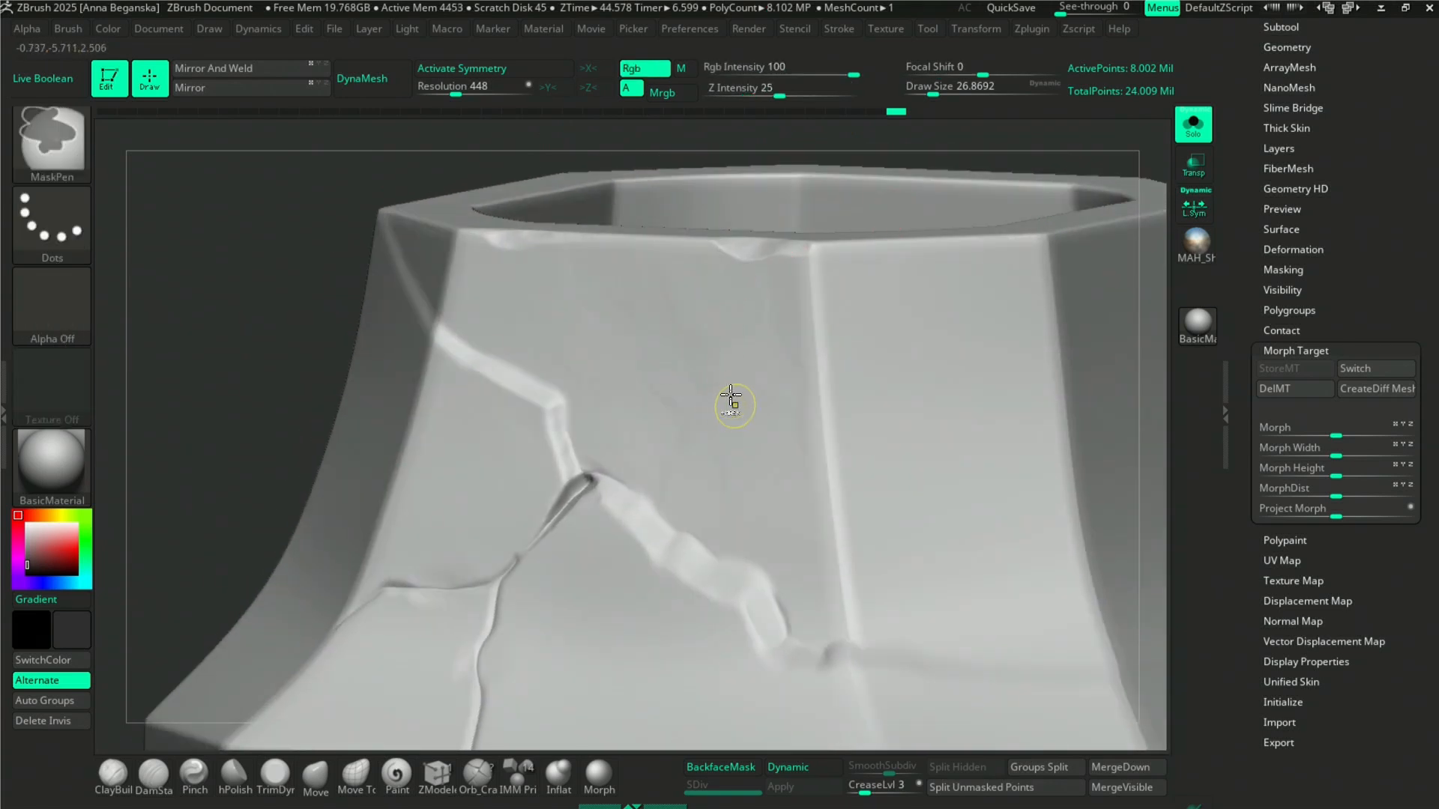
# - Set the Orb_Rock_Detail brush's Z intensity to 11 and stamp subtle rock texture across the stone panel
pyautogui.click(748, 91)
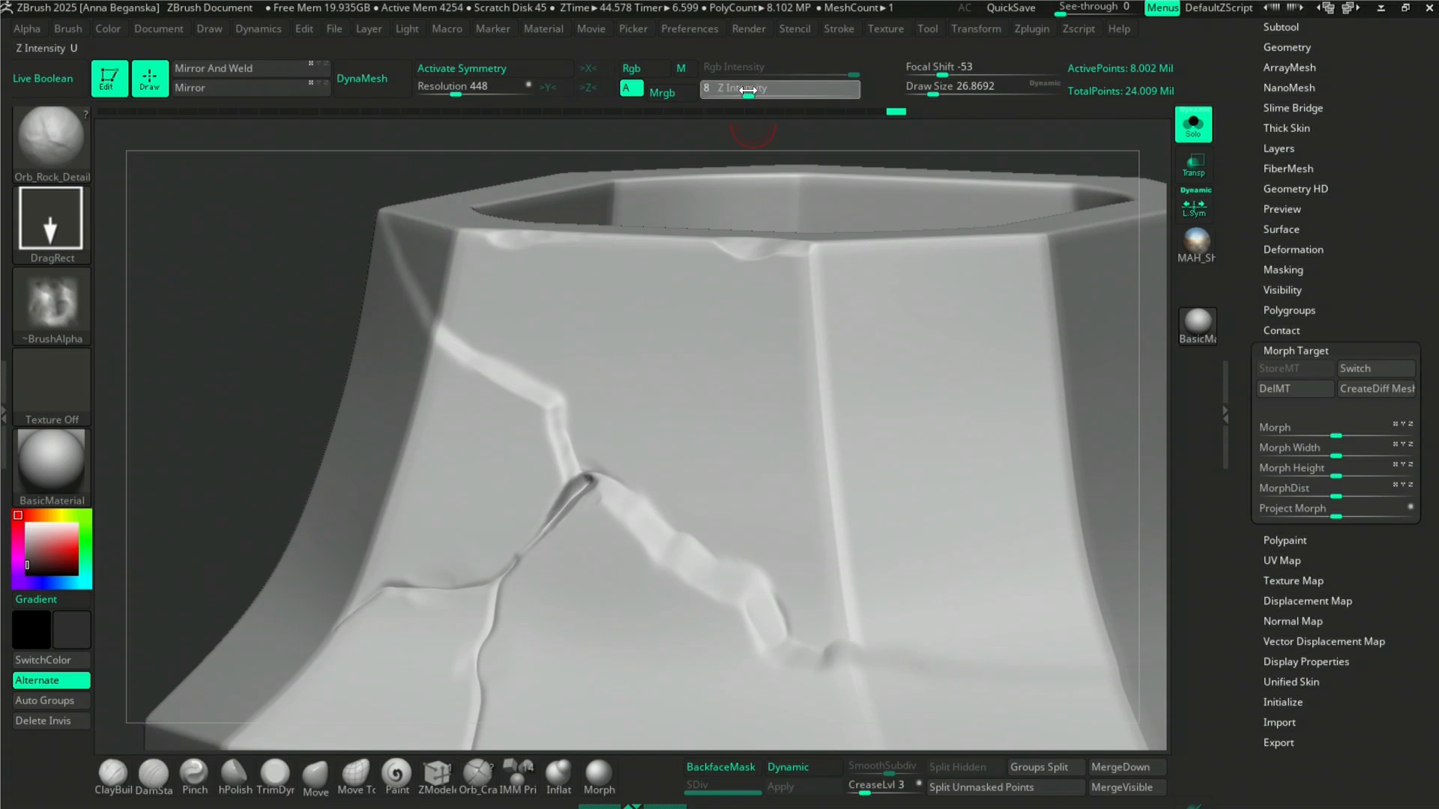
pyautogui.moveTo(754, 92); pyautogui.dragTo(756, 92)
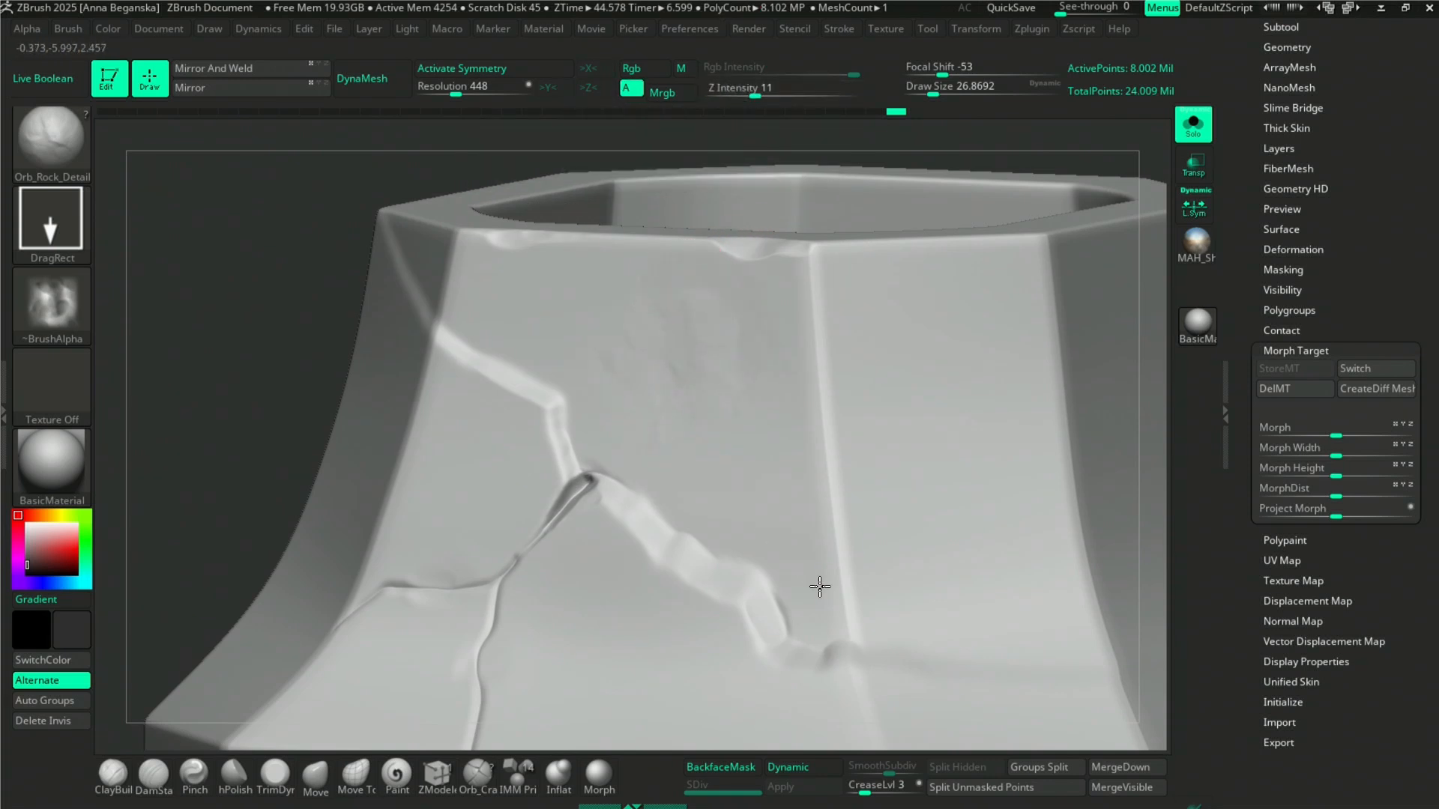
pyautogui.moveTo(951, 119)
pyautogui.mouseDown()
pyautogui.moveTo(989, 120)
pyautogui.moveTo(967, 121)
pyautogui.mouseUp()
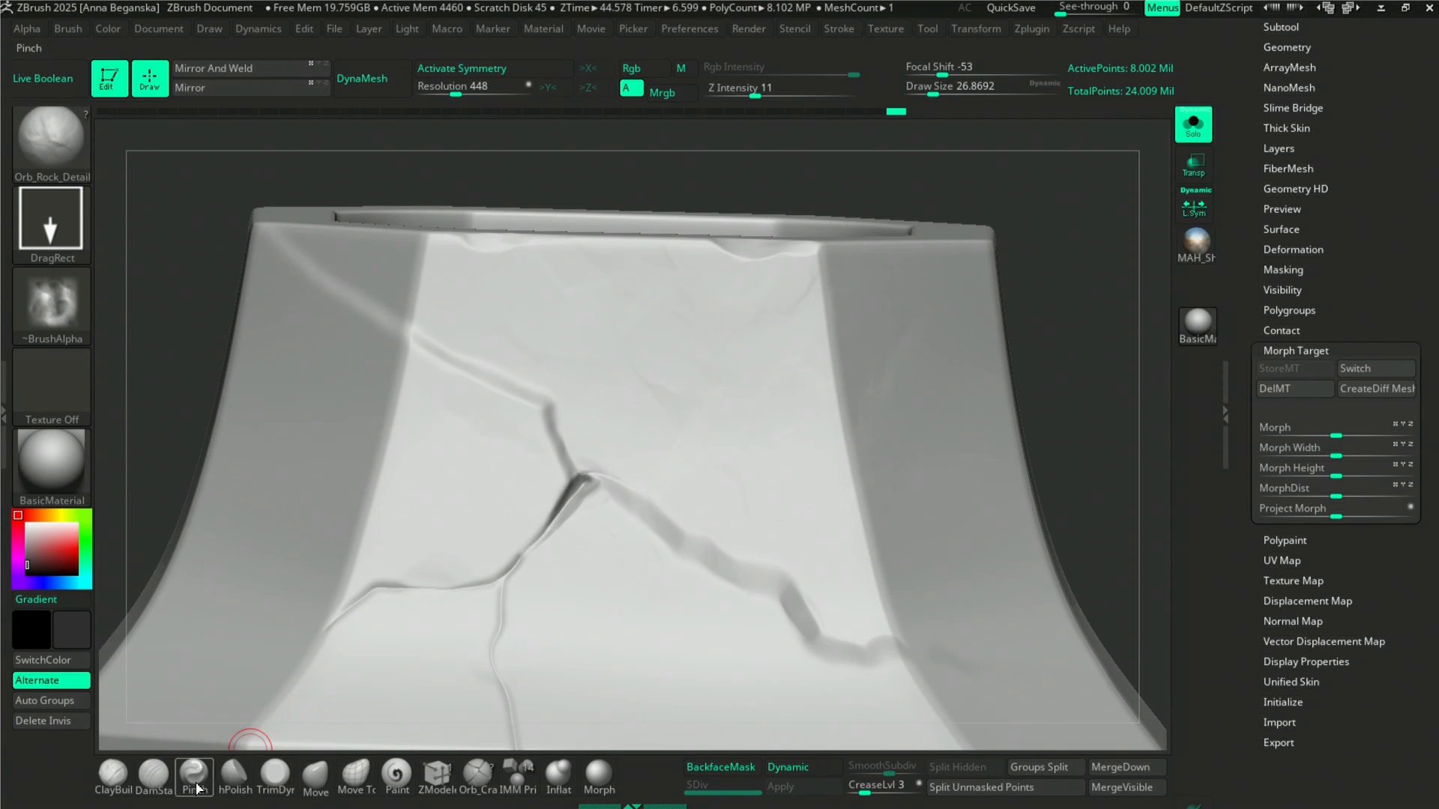
# - Carve a thin diagonal hairline crack into the middle of the panel above the main crack with DamStandard
pyautogui.click(153, 774)
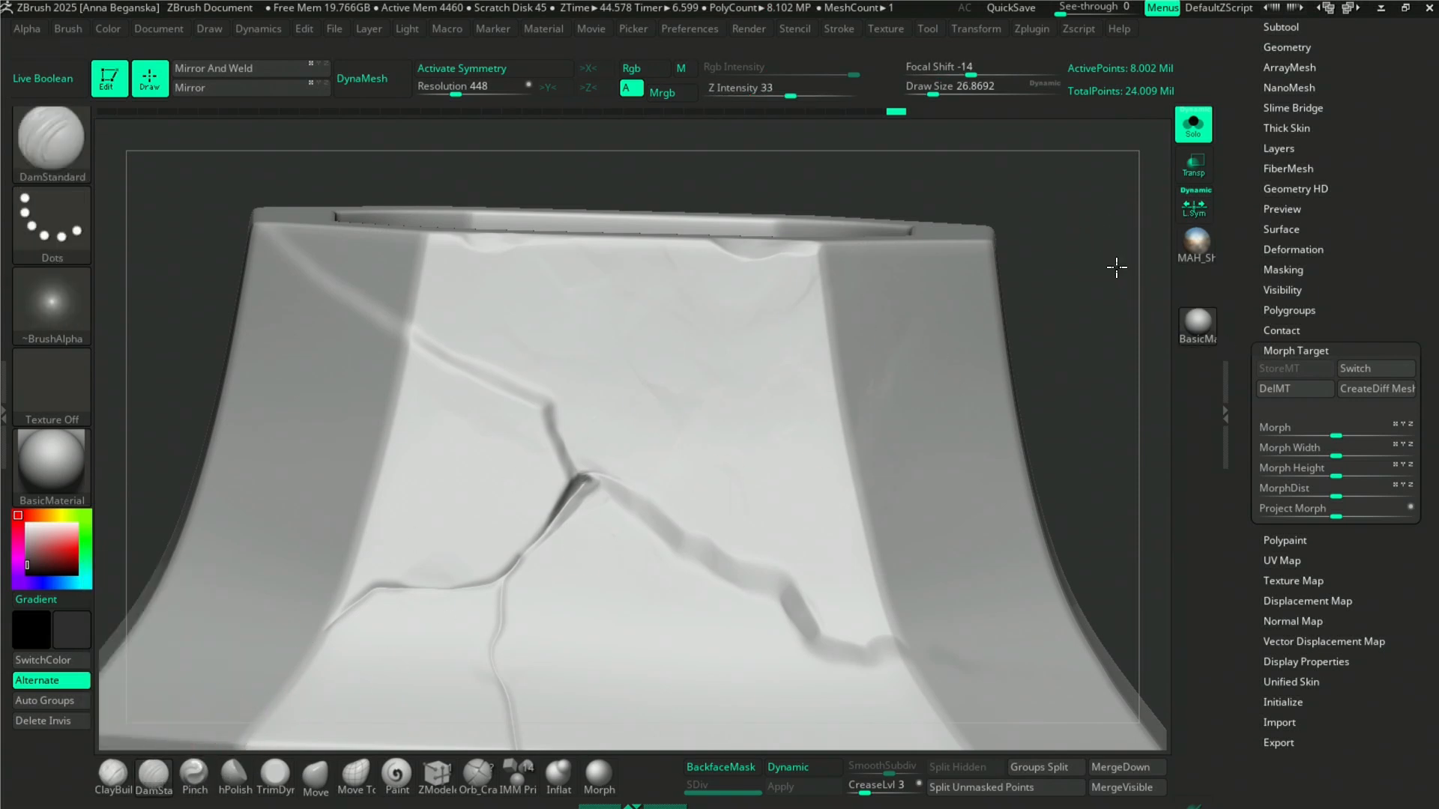
pyautogui.keyDown('alt'); pyautogui.moveTo(1116, 268); pyautogui.dragTo(1108, 317); pyautogui.keyUp('alt')
pyautogui.moveTo(792, 119); pyautogui.dragTo(774, 100)
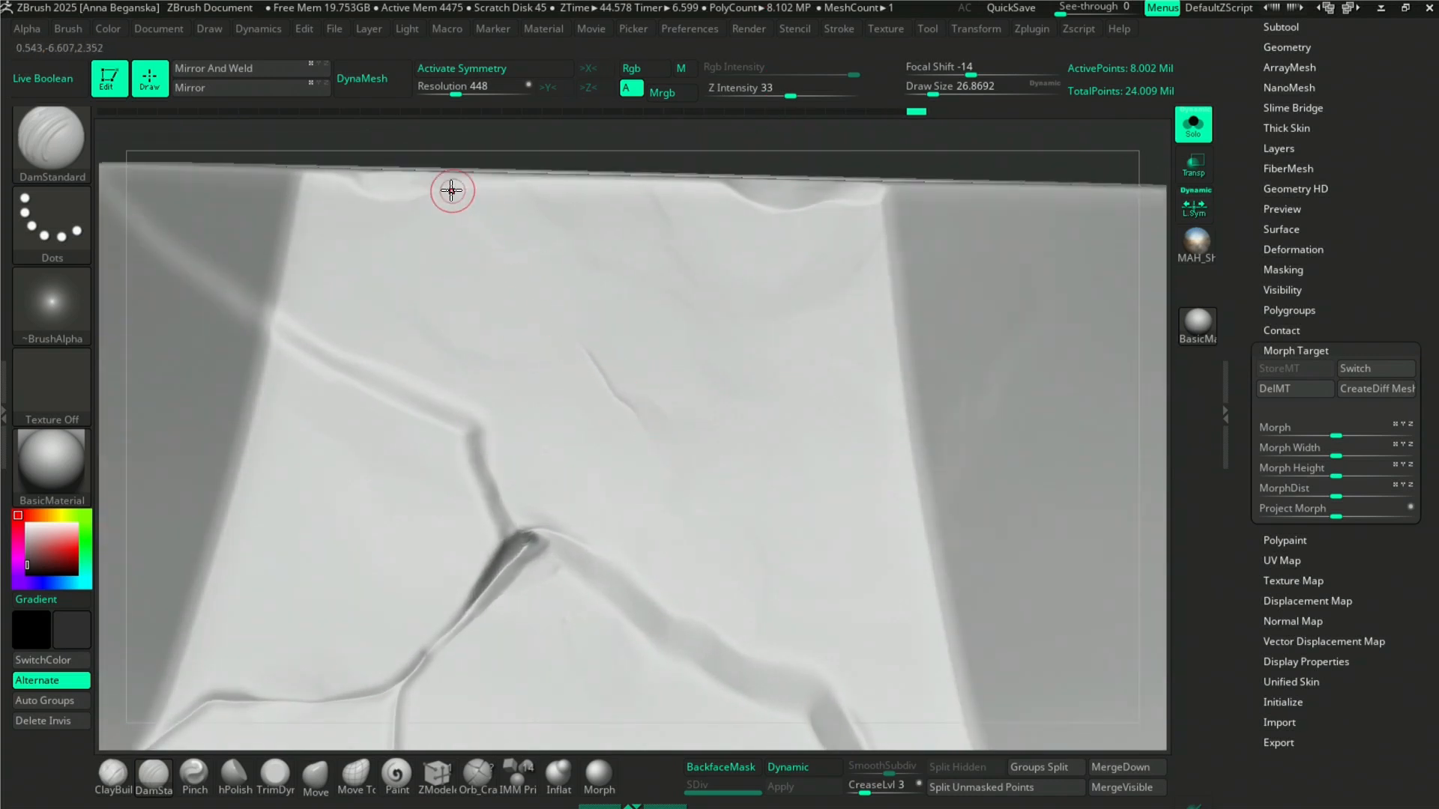
pyautogui.moveTo(588, 347); pyautogui.dragTo(555, 309)
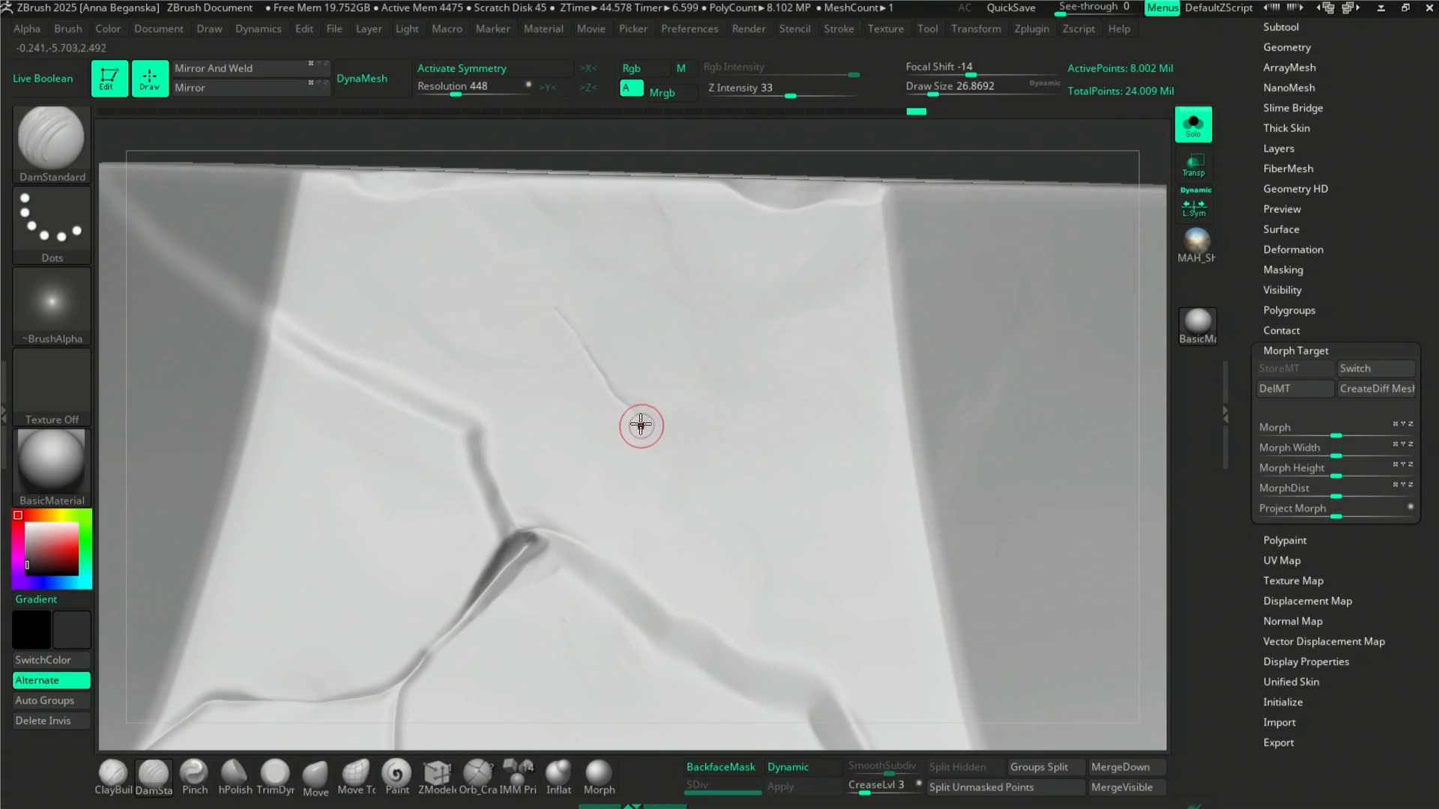
# - Extend the hairline crack above the main crack with two short DamStandard strokes outlining a small chip, and soften its ends with hPolish
pyautogui.moveTo(703, 429); pyautogui.dragTo(730, 431)
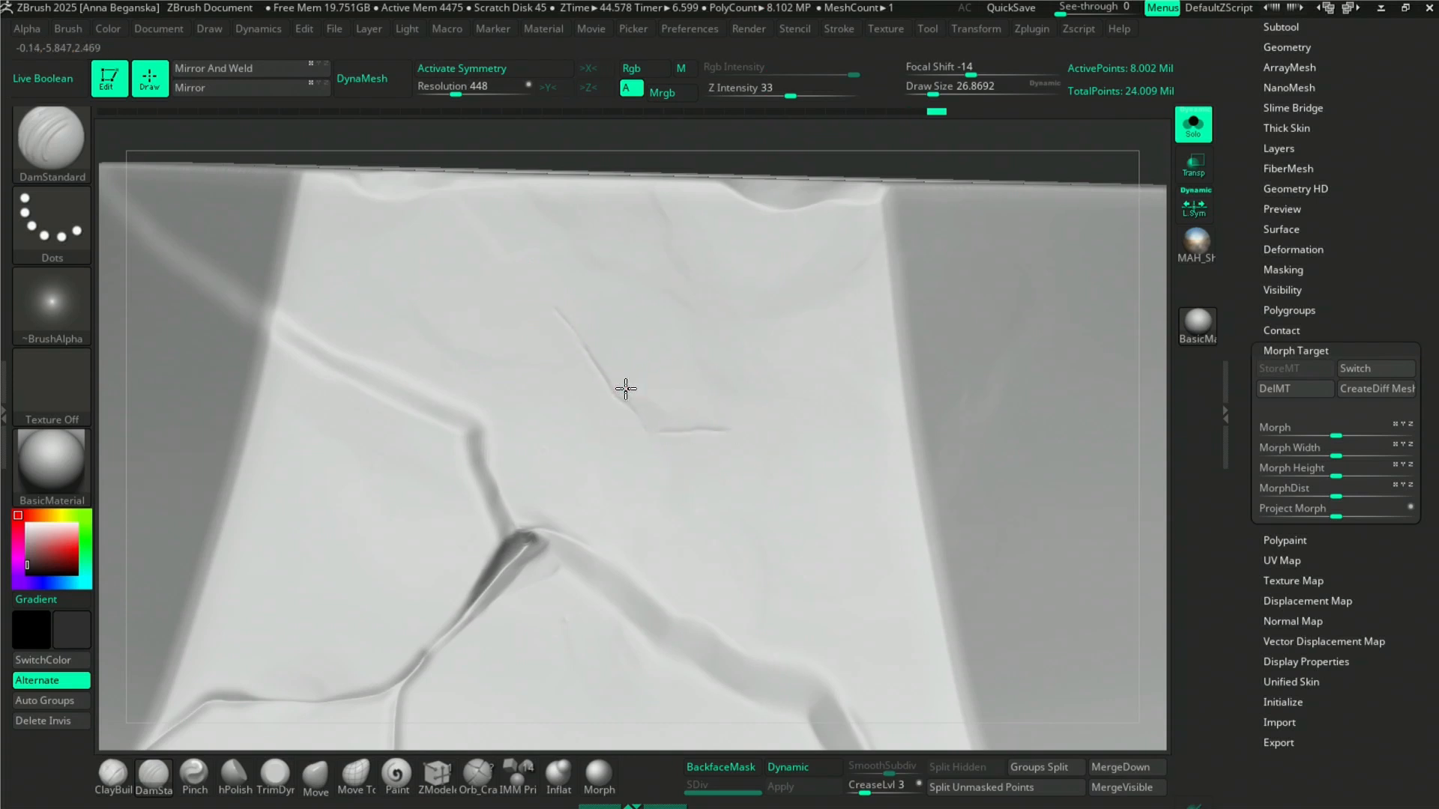
pyautogui.moveTo(619, 389); pyautogui.dragTo(698, 422)
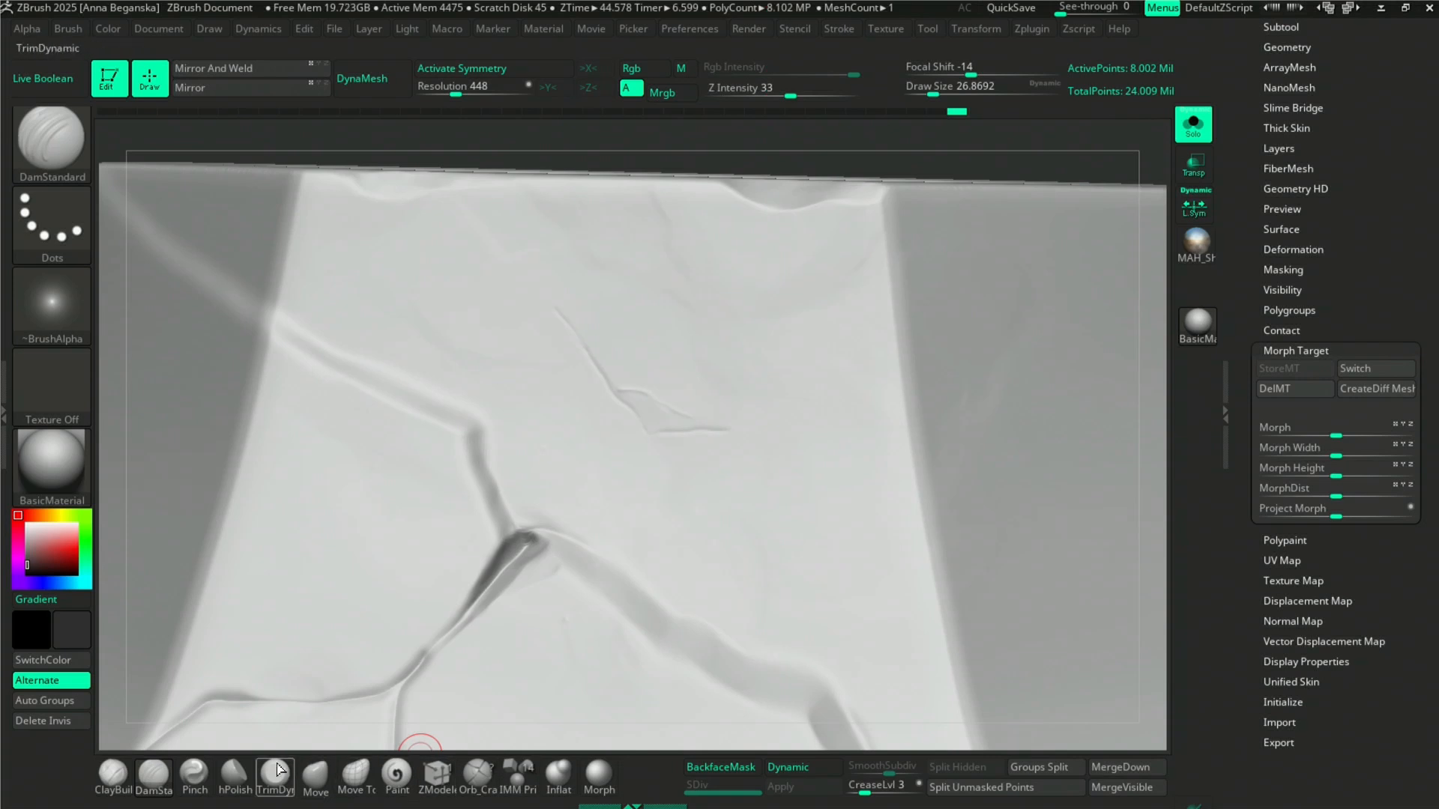
pyautogui.click(232, 776)
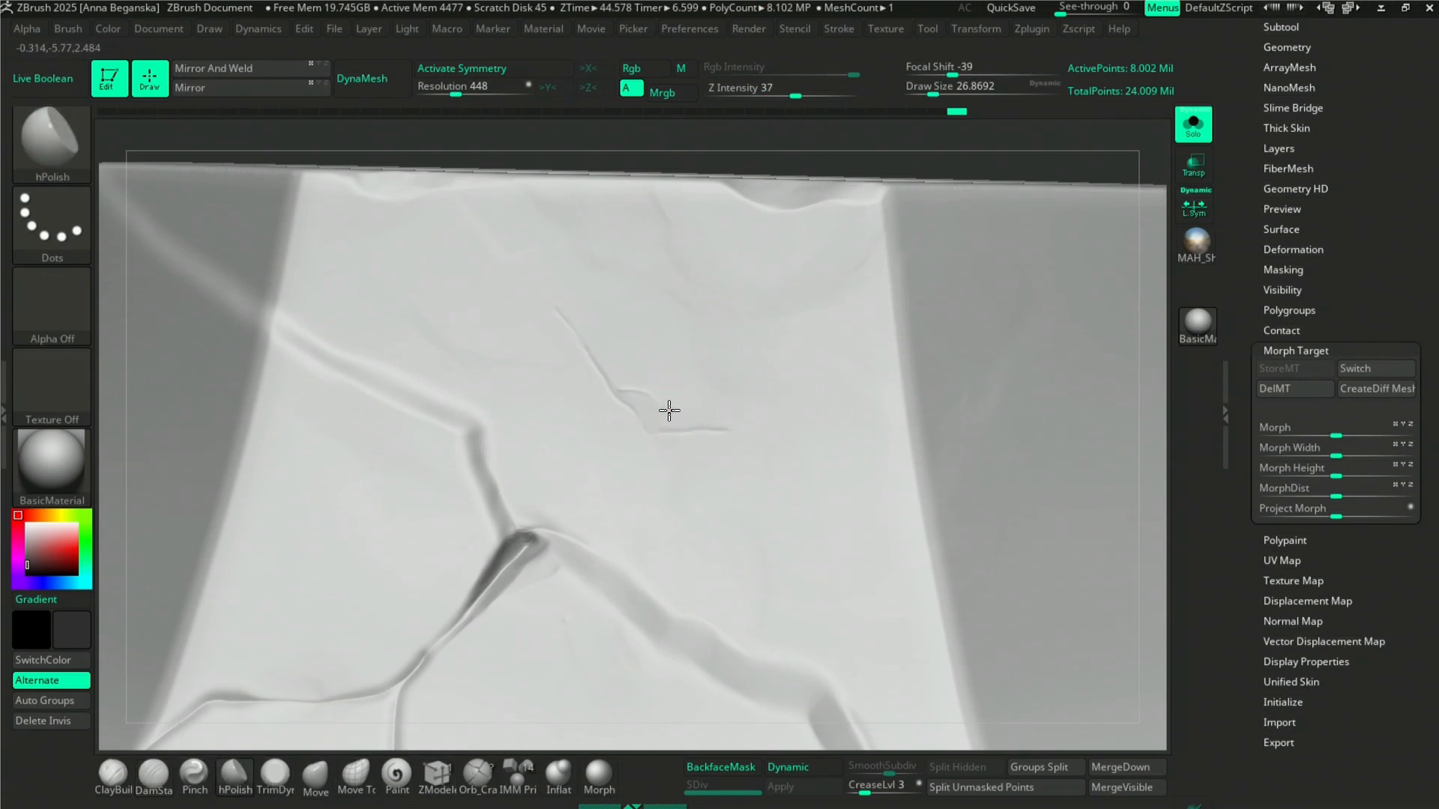
pyautogui.press('shift')
pyautogui.press('shift')
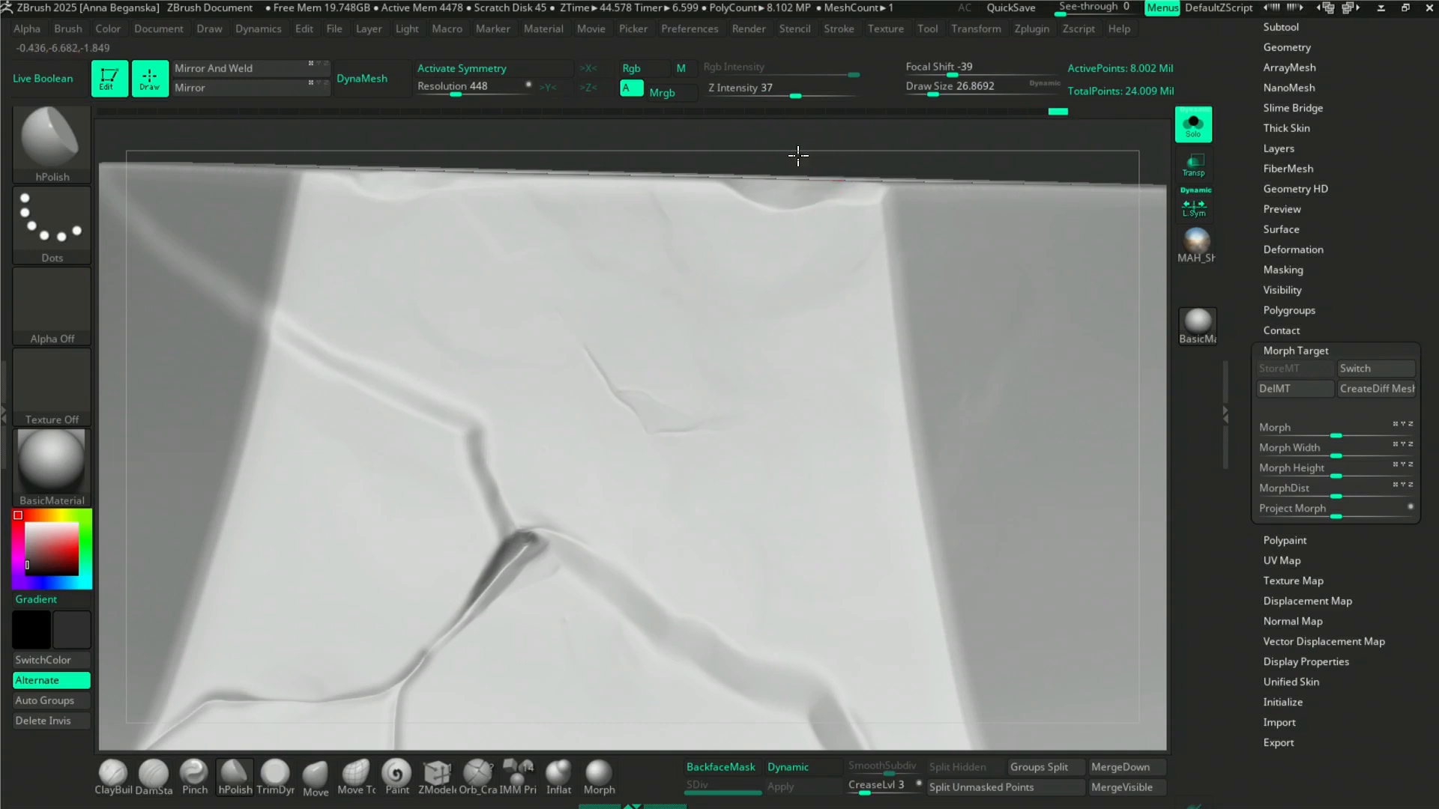
pyautogui.moveTo(798, 155); pyautogui.dragTo(635, 250)
pyautogui.moveTo(741, 199); pyautogui.dragTo(725, 217)
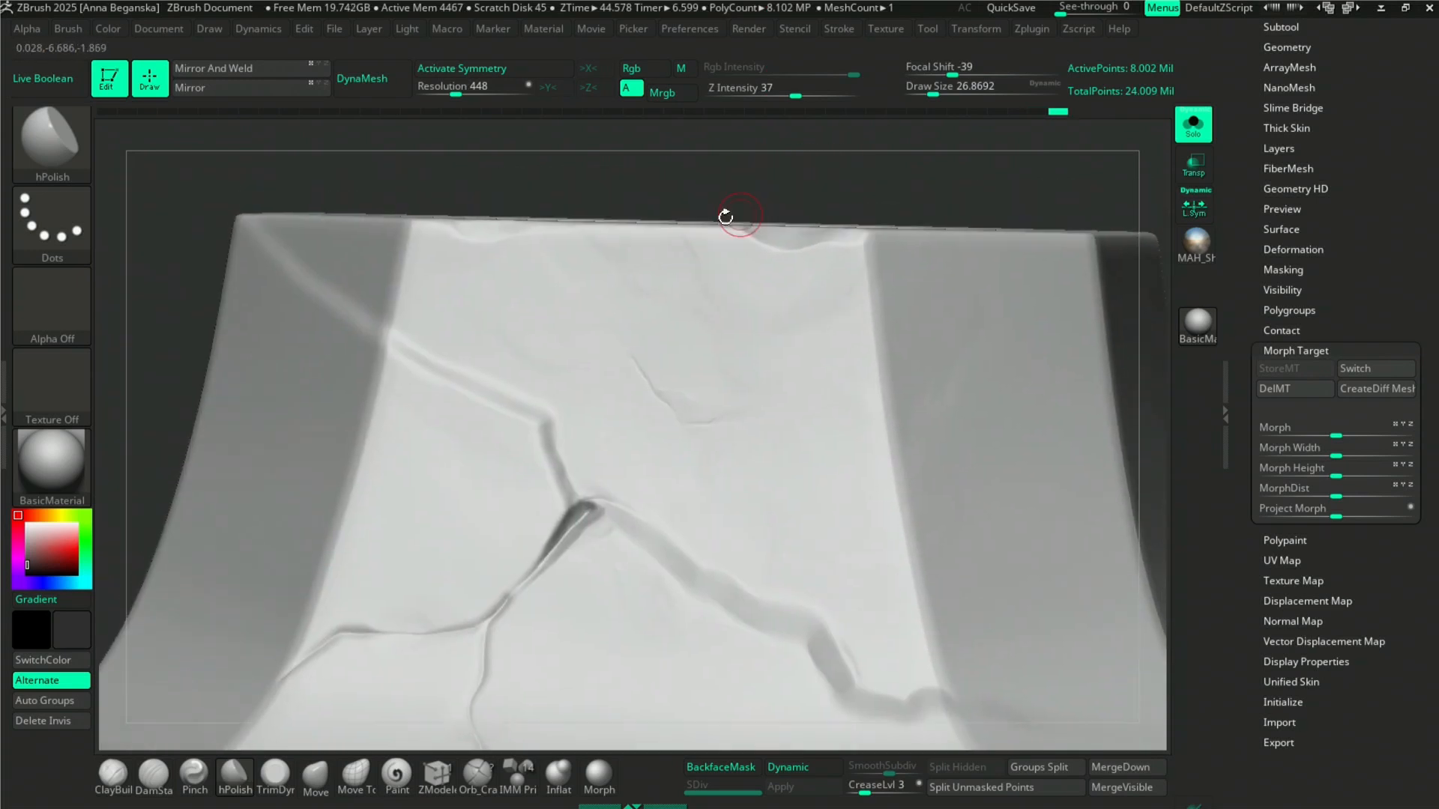
# - Mask a narrow irregular strip running down the panel from the middle of its top rim, and enlarge the Move brush
pyautogui.press('ctrl')
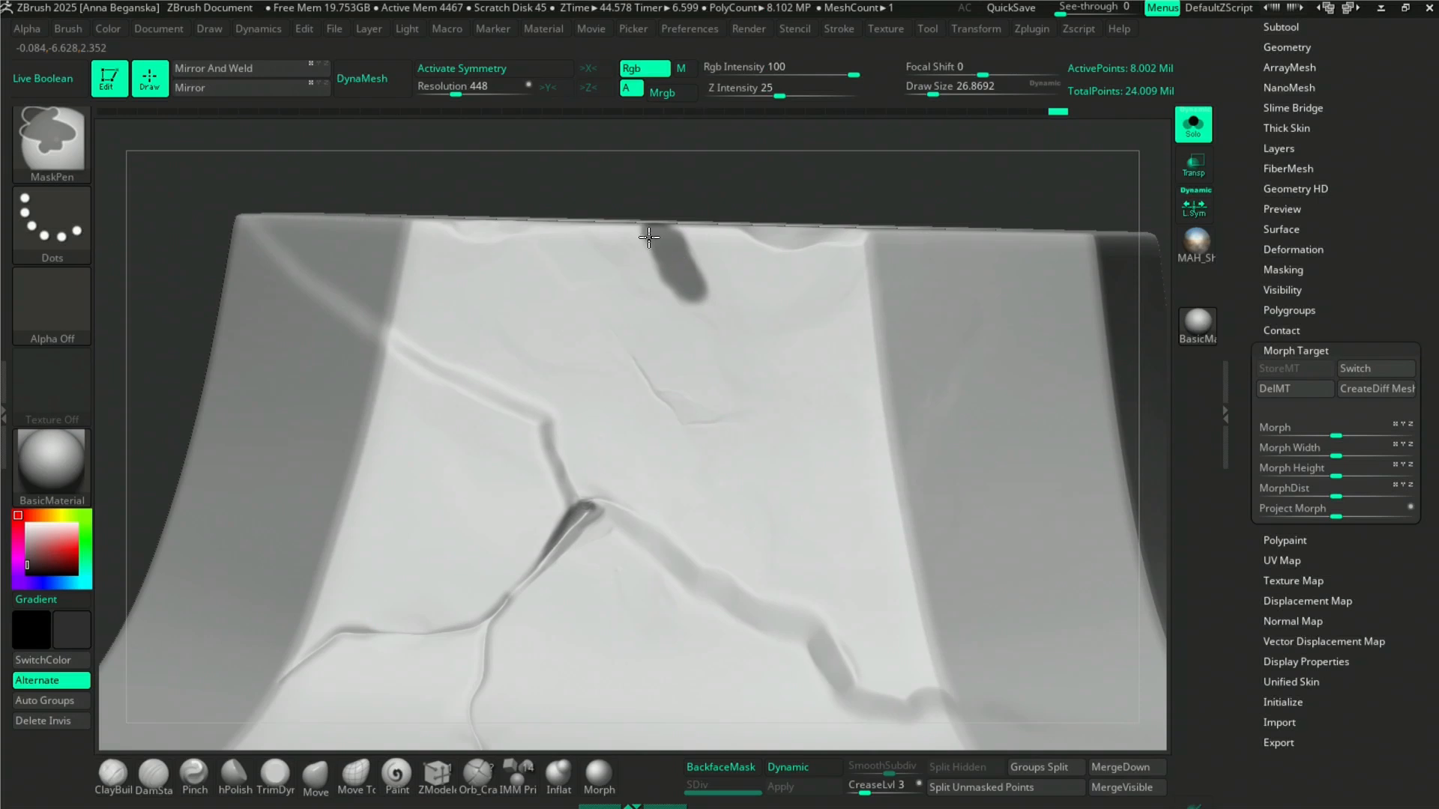
pyautogui.moveTo(722, 148)
pyautogui.mouseDown()
pyautogui.moveTo(736, 175)
pyautogui.moveTo(720, 187)
pyautogui.mouseUp()
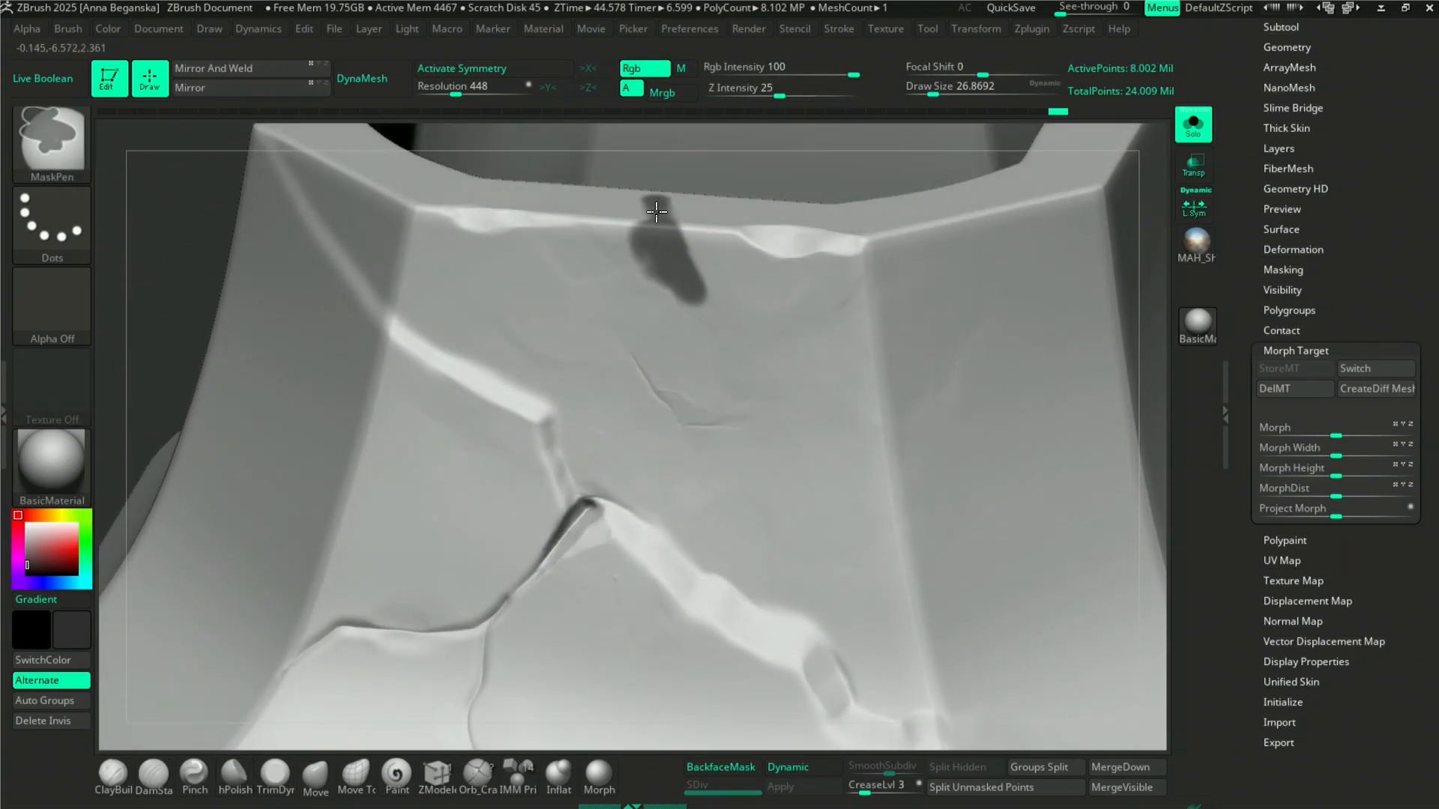
pyautogui.click(315, 776)
pyautogui.press('space')
pyautogui.moveTo(735, 137); pyautogui.dragTo(843, 131)
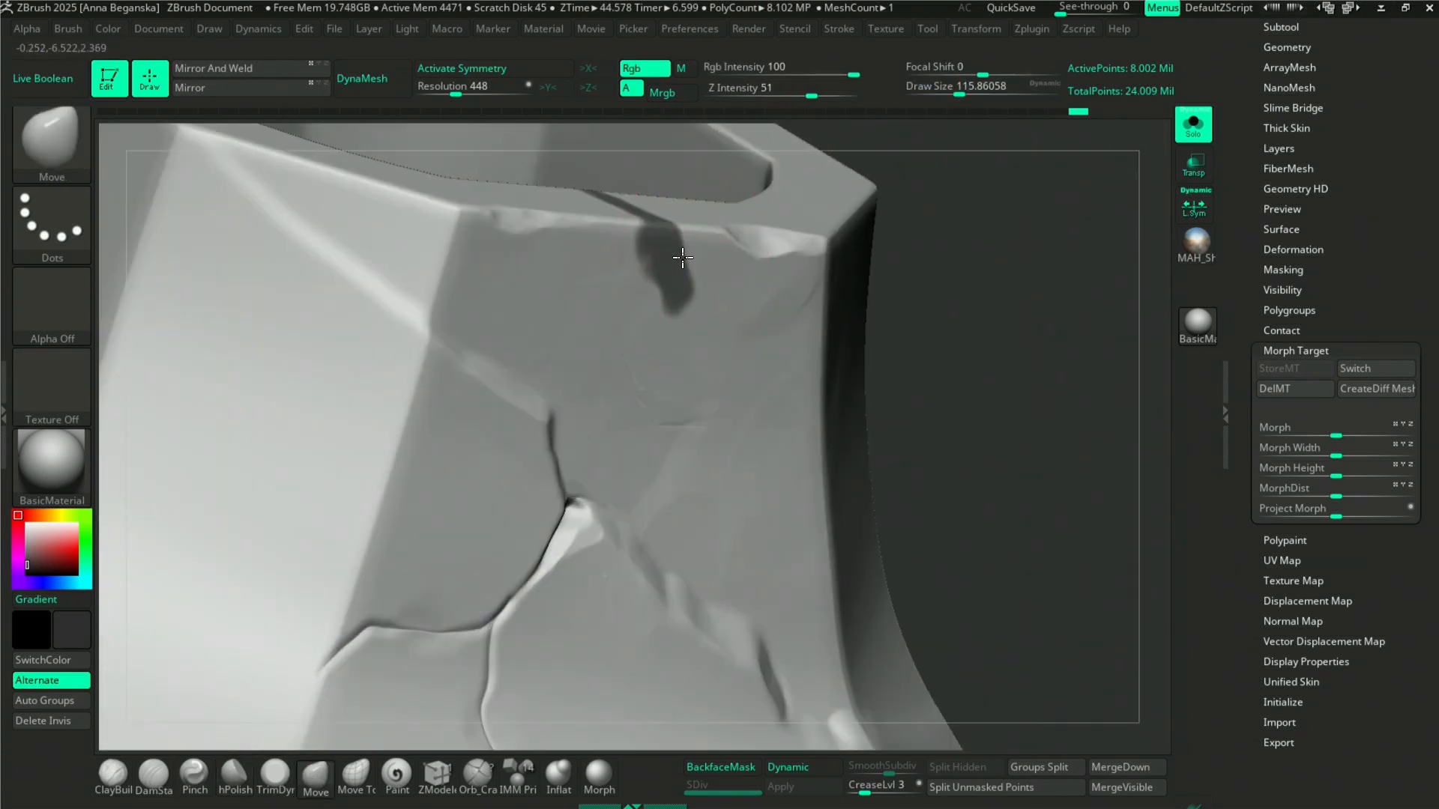
pyautogui.press('space')
# - Extend the mask over the rim and the left part of the panel, down to the main crack
pyautogui.press('ctrl')
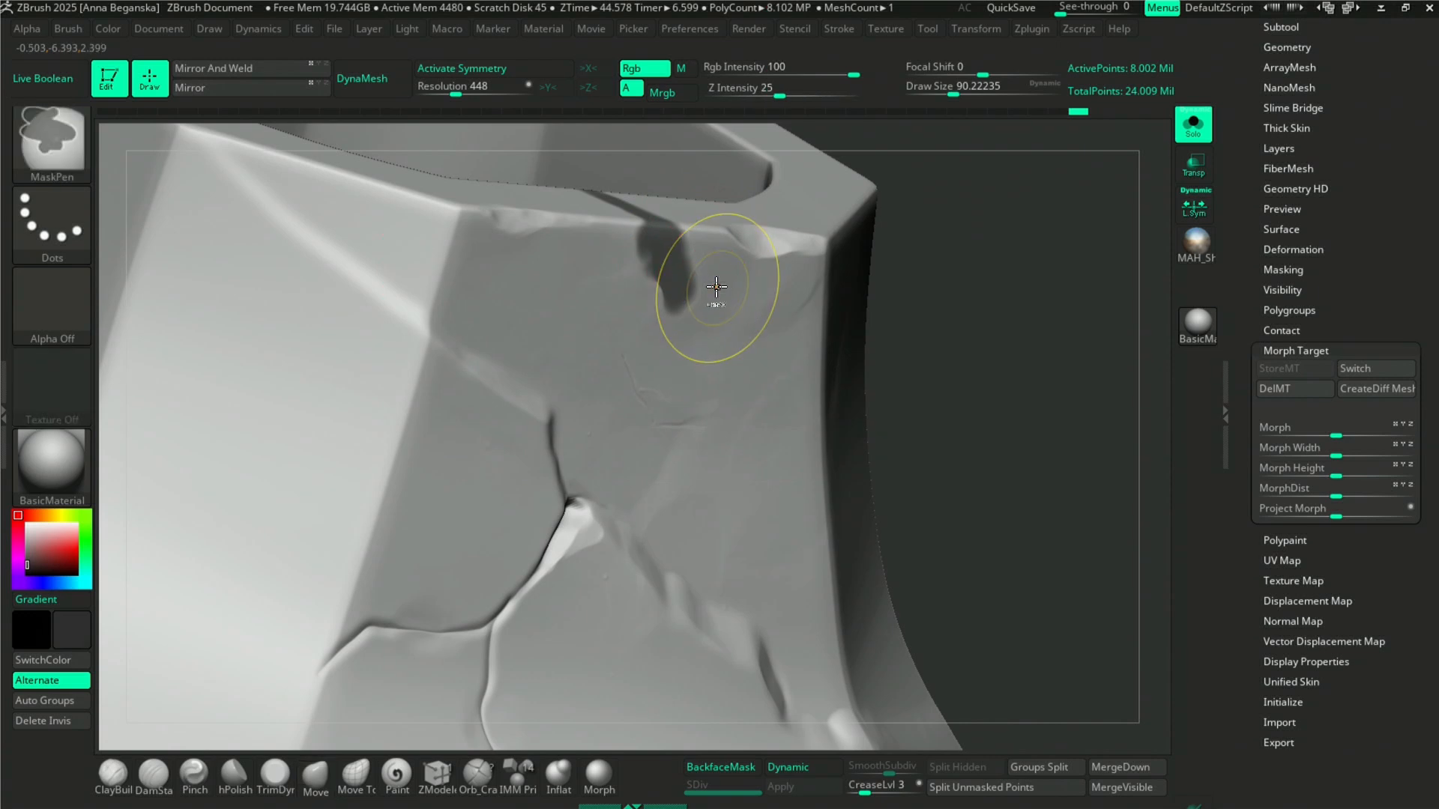
pyautogui.press('space')
pyautogui.press('space')
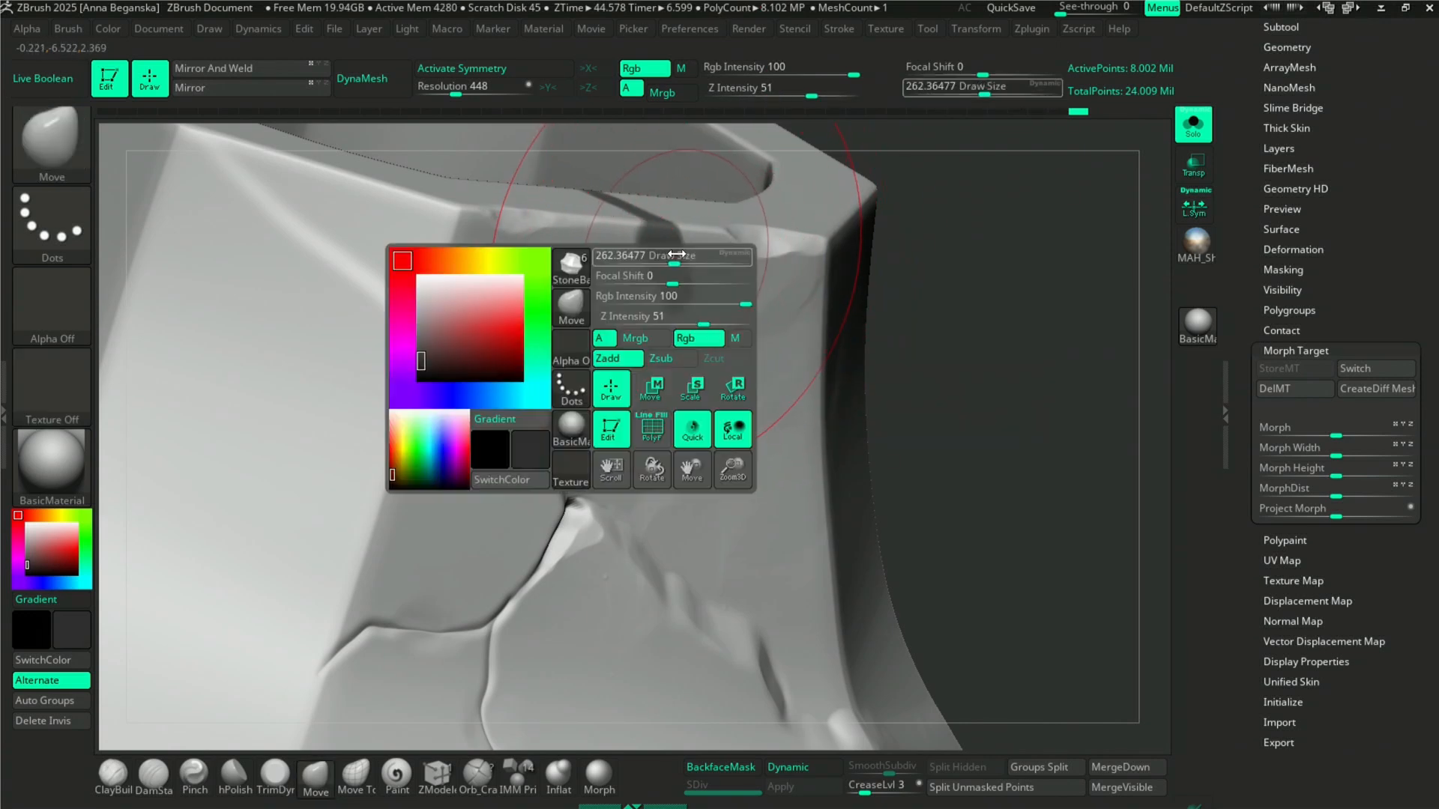
pyautogui.moveTo(615, 270)
pyautogui.keyDown('ctrl'); pyautogui.mouseDown()
pyautogui.moveTo(620, 299)
pyautogui.moveTo(572, 240)
pyautogui.moveTo(474, 429)
pyautogui.mouseUp(); pyautogui.keyUp('ctrl')
pyautogui.moveTo(591, 355)
pyautogui.keyDown('ctrl'); pyautogui.mouseDown()
pyautogui.moveTo(620, 315)
pyautogui.moveTo(630, 370)
pyautogui.mouseUp(); pyautogui.keyUp('ctrl')
pyautogui.moveTo(986, 340)
pyautogui.mouseDown()
pyautogui.moveTo(568, 238)
pyautogui.moveTo(588, 194)
pyautogui.moveTo(449, 201)
pyautogui.mouseUp()
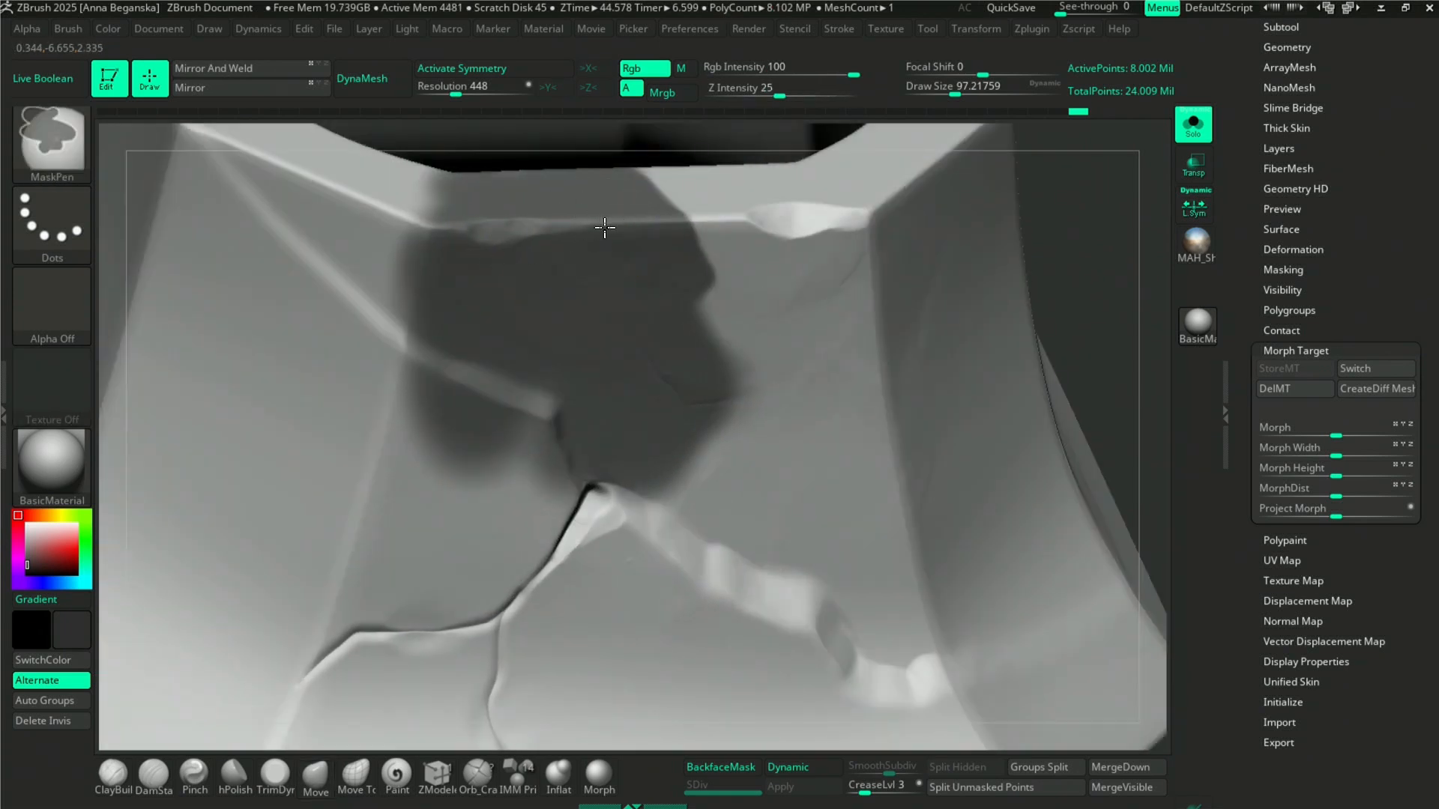
pyautogui.moveTo(868, 116); pyautogui.dragTo(799, 313)
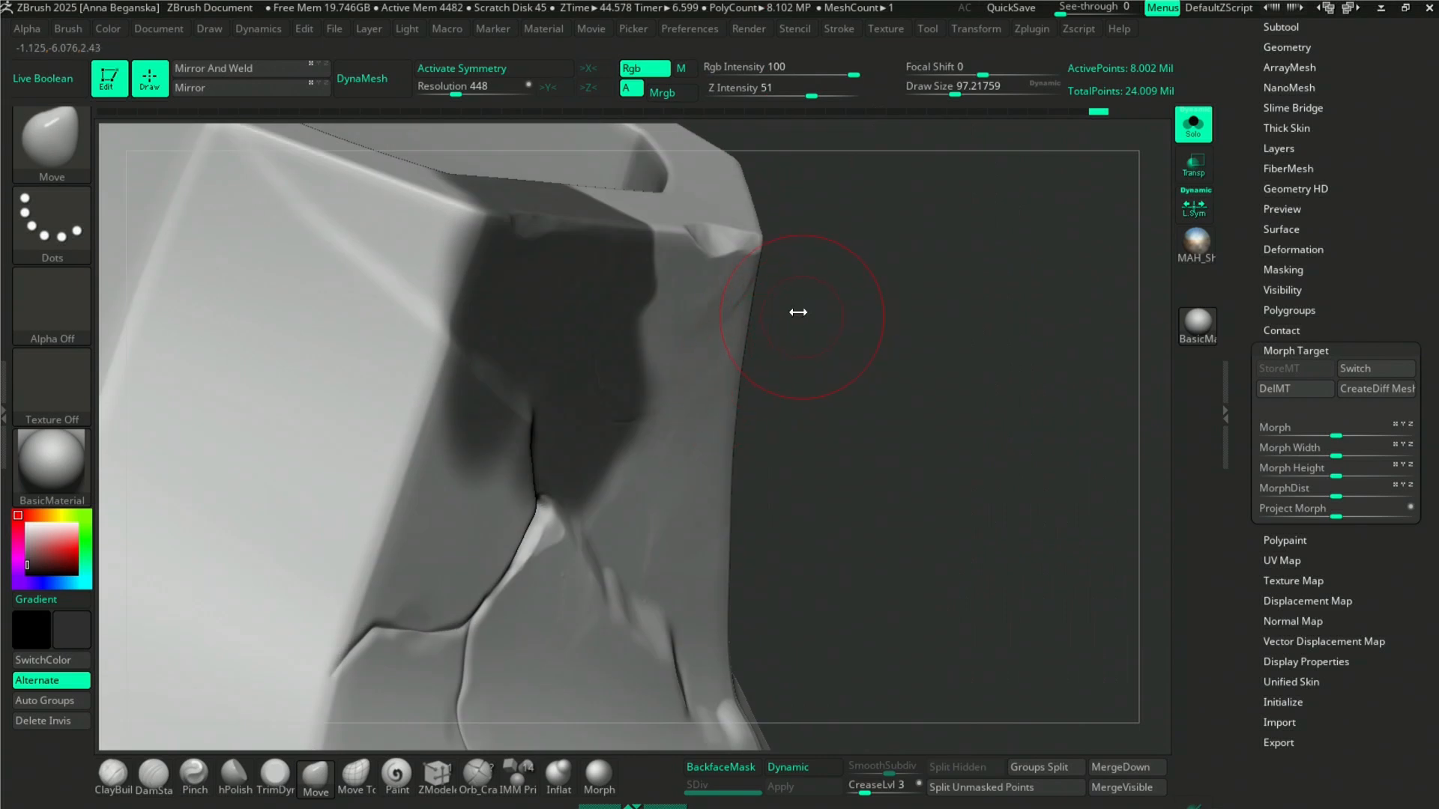
# - Push the unmasked stone along the mask's right edge inward with the Move brush to form a broken ledge, and clear the mask
pyautogui.press('space')
pyautogui.click(697, 335)
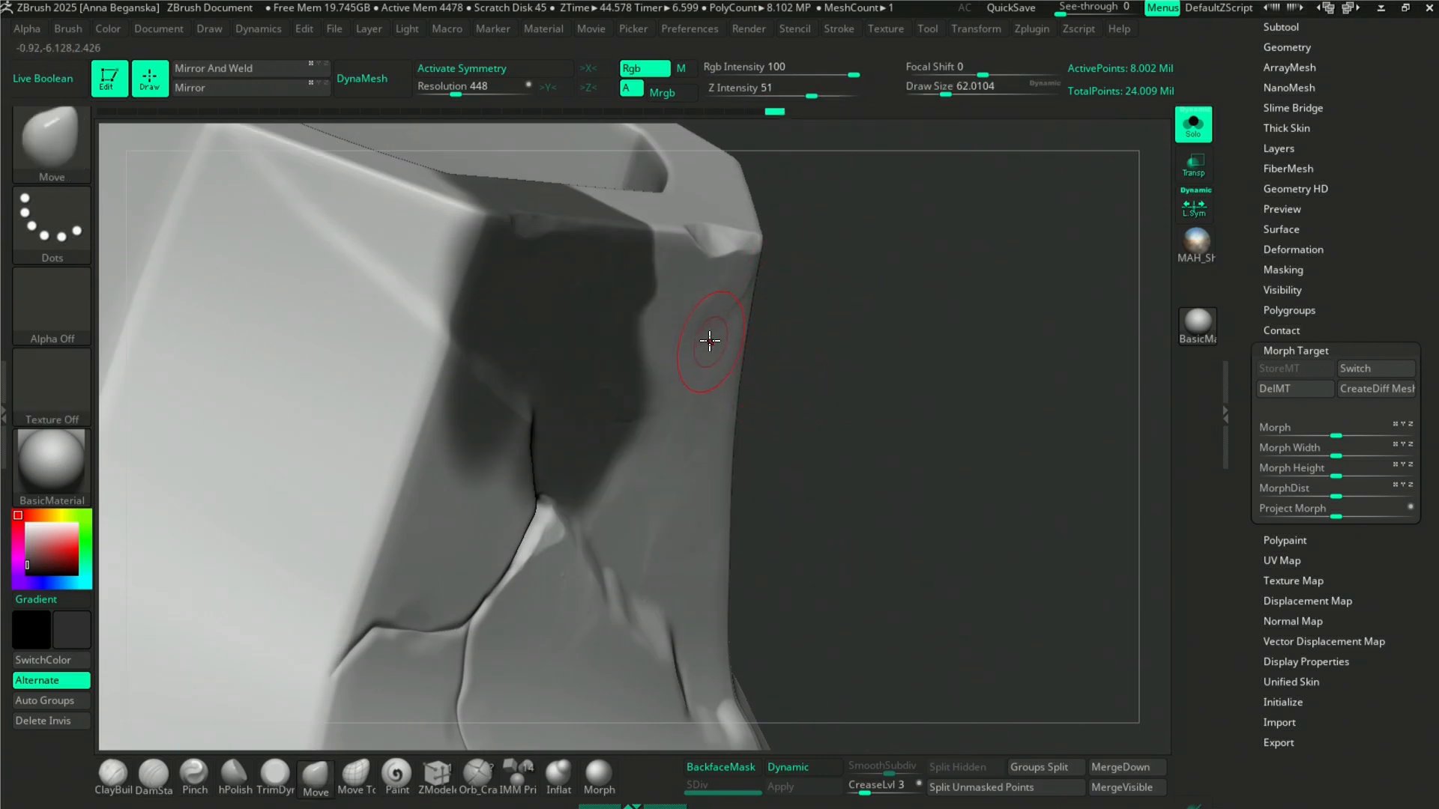
pyautogui.keyDown('ctrl'); pyautogui.keyDown('alt'); pyautogui.click(698, 358); pyautogui.keyUp('alt'); pyautogui.keyUp('ctrl')
pyautogui.press('space')
pyautogui.click(712, 318)
pyautogui.moveTo(664, 283); pyautogui.dragTo(674, 284)
pyautogui.press('space')
pyautogui.click(675, 254)
pyautogui.moveTo(658, 213); pyautogui.dragTo(661, 220)
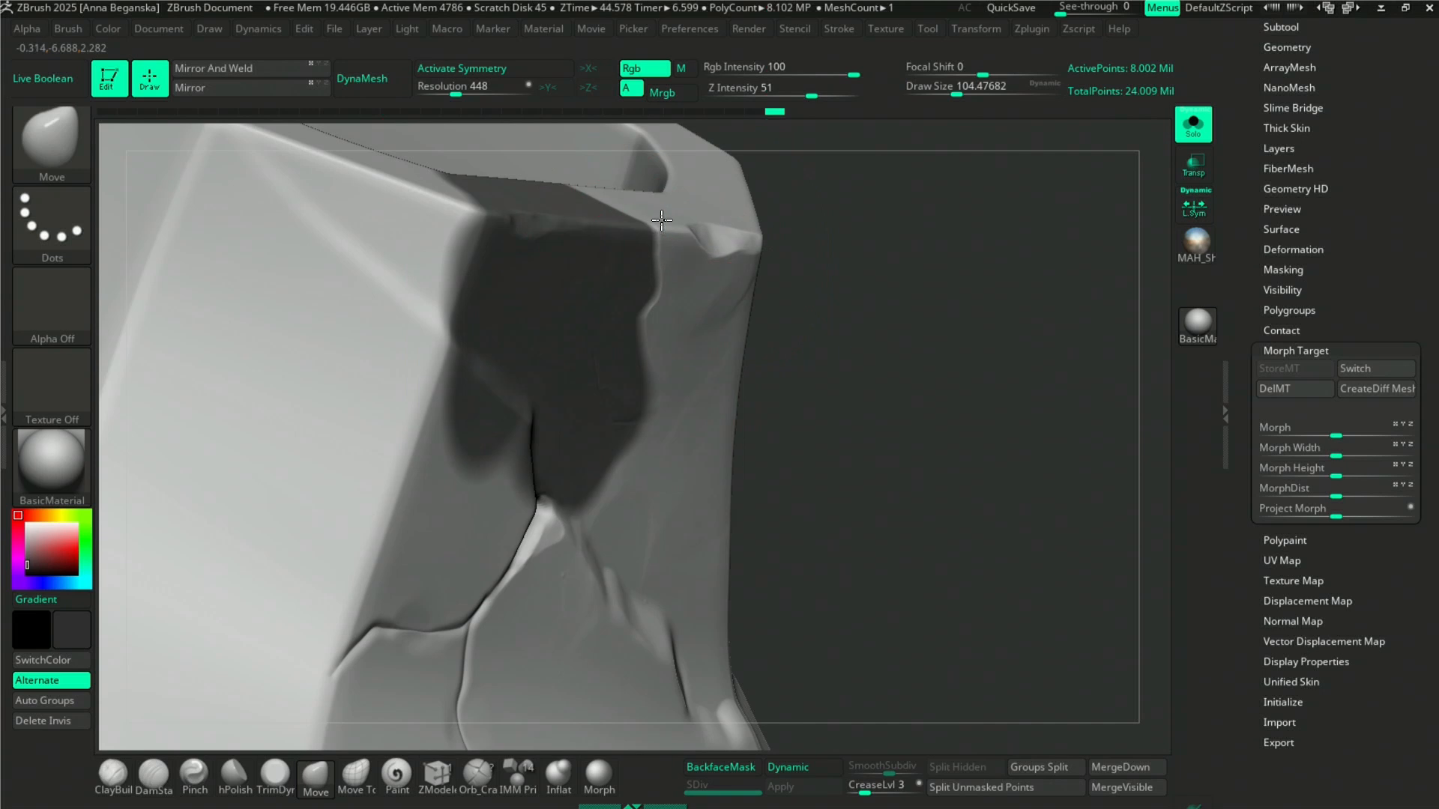
pyautogui.moveTo(864, 317); pyautogui.dragTo(636, 218)
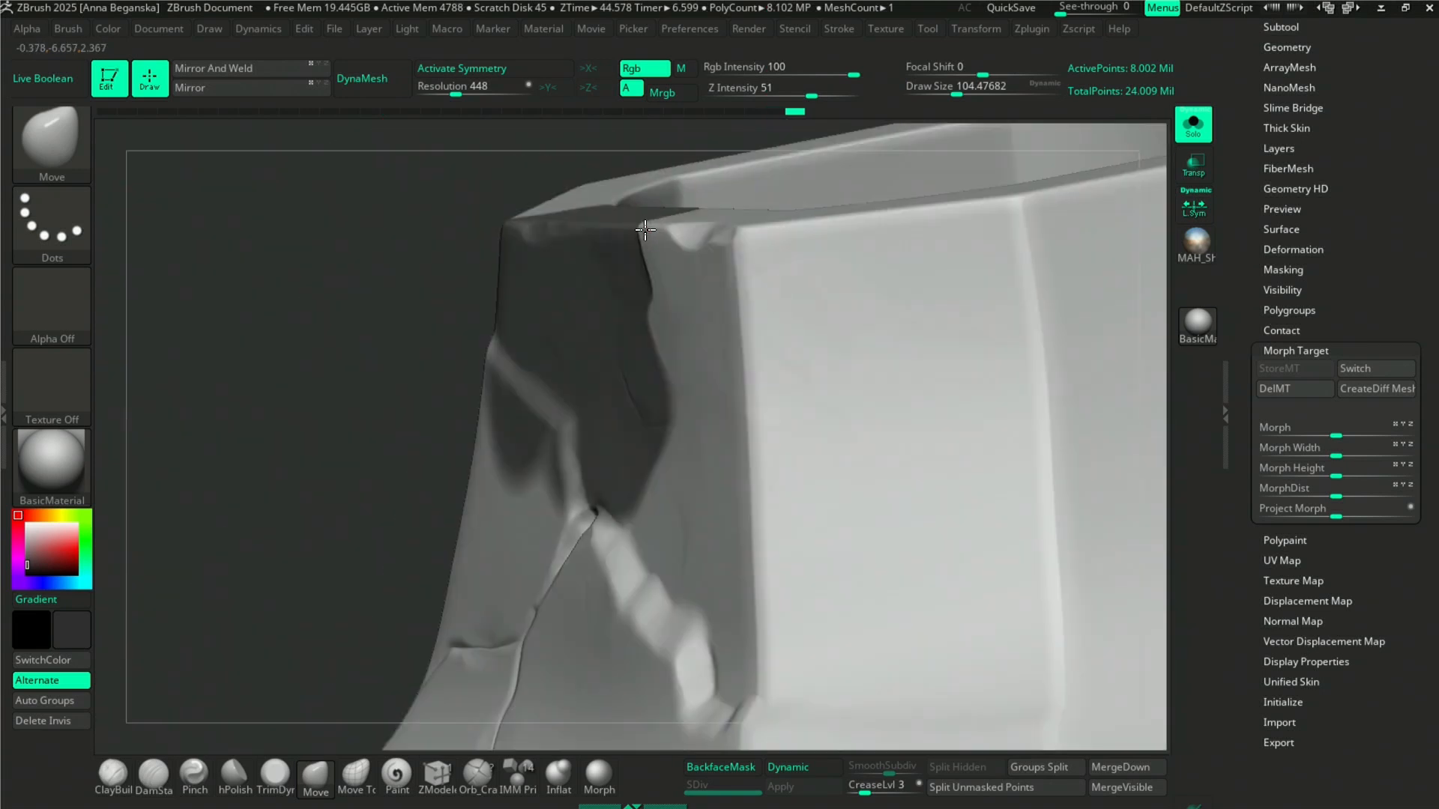
pyautogui.moveTo(377, 257); pyautogui.dragTo(650, 274)
pyautogui.press('space')
pyautogui.moveTo(1085, 322)
pyautogui.keyDown('ctrl'); pyautogui.mouseDown()
pyautogui.moveTo(1079, 333)
pyautogui.moveTo(960, 266)
pyautogui.moveTo(942, 242)
pyautogui.mouseUp(); pyautogui.keyUp('ctrl')
# - Polish the edges of the broken ledge below the top rim with hPolish at a draw size of about 18
pyautogui.keyDown('alt'); pyautogui.moveTo(1025, 337); pyautogui.dragTo(1049, 434); pyautogui.keyUp('alt')
pyautogui.press('space')
pyautogui.moveTo(641, 347); pyautogui.dragTo(628, 346)
pyautogui.click(234, 776)
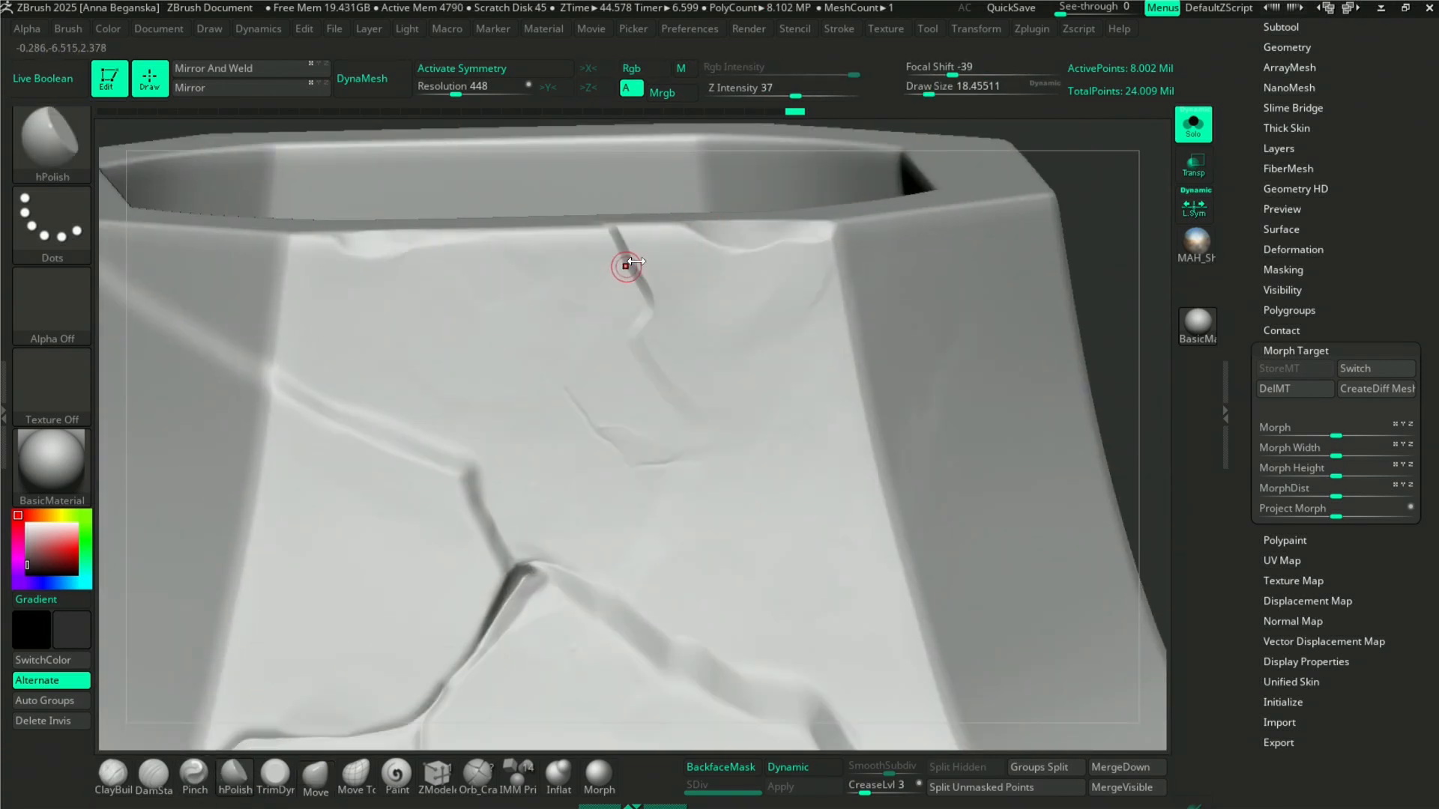
pyautogui.press('space')
pyautogui.moveTo(621, 236)
pyautogui.mouseDown()
pyautogui.moveTo(609, 237)
pyautogui.moveTo(626, 253)
pyautogui.moveTo(617, 242)
pyautogui.mouseUp()
# - Choose the Orb_rubble_03 brush
pyautogui.click(49, 142)
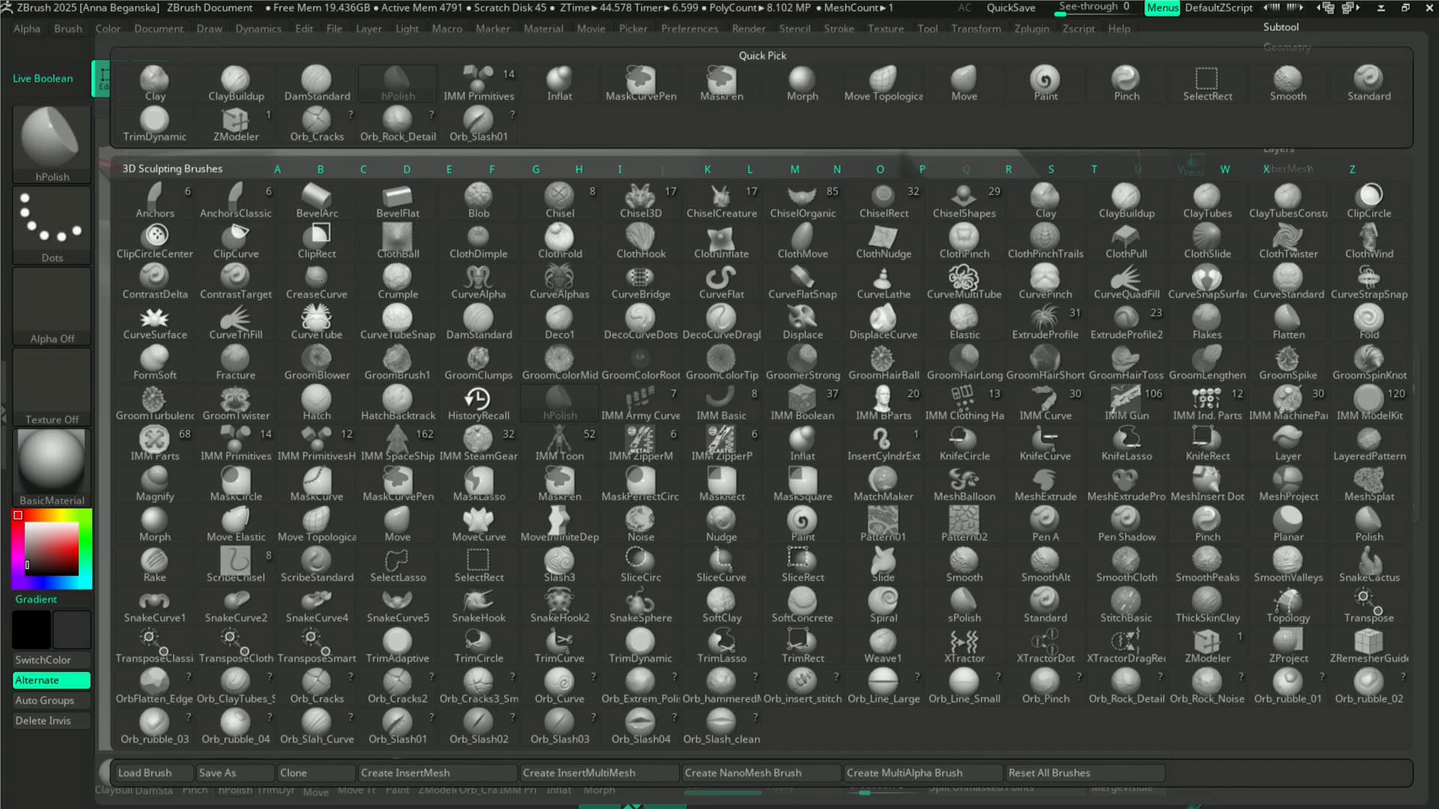
pyautogui.click(177, 741)
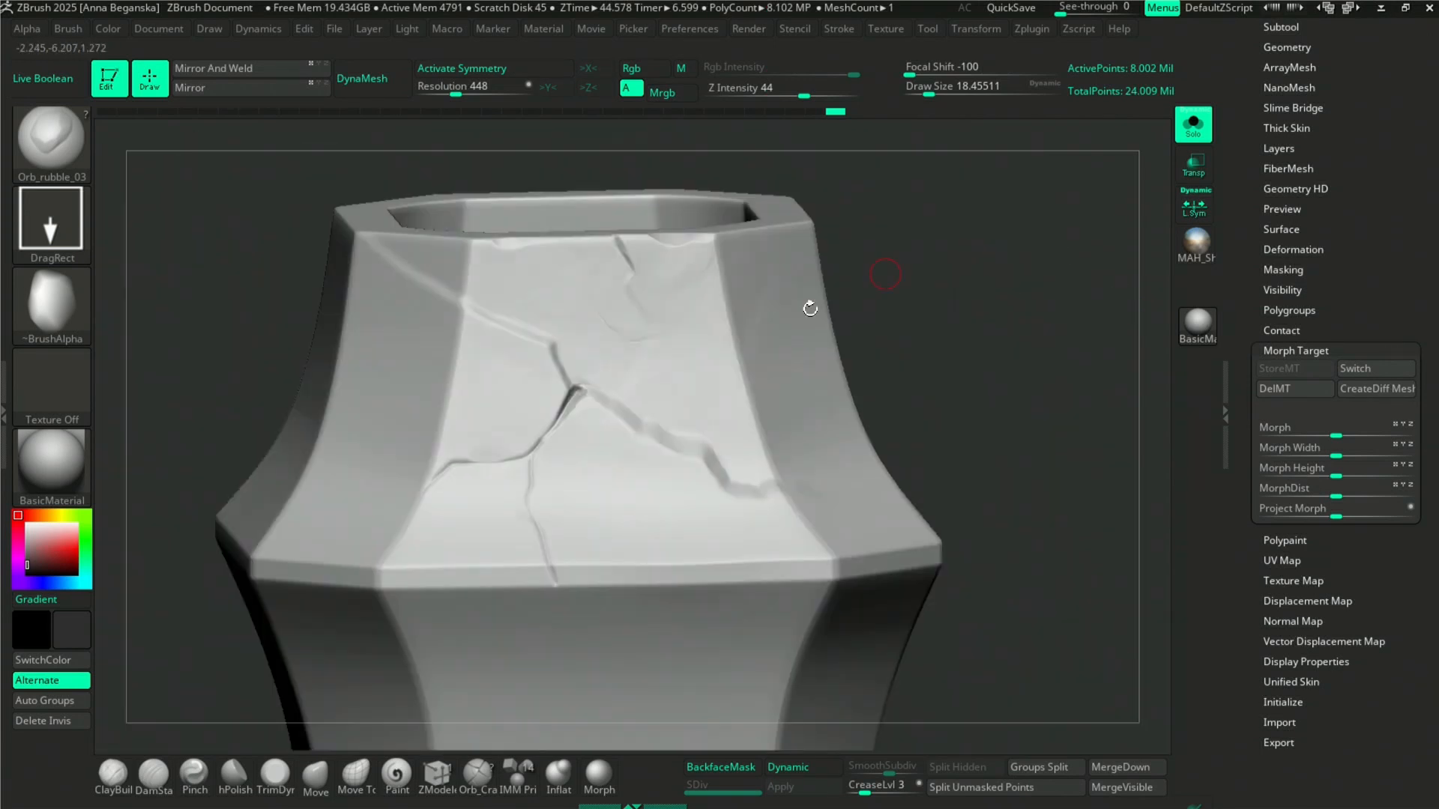
# - Try stamping raised rubble chunks on the panel around the main crack, and undo them
pyautogui.moveTo(658, 402); pyautogui.dragTo(677, 372)
pyautogui.moveTo(550, 304); pyautogui.dragTo(572, 321)
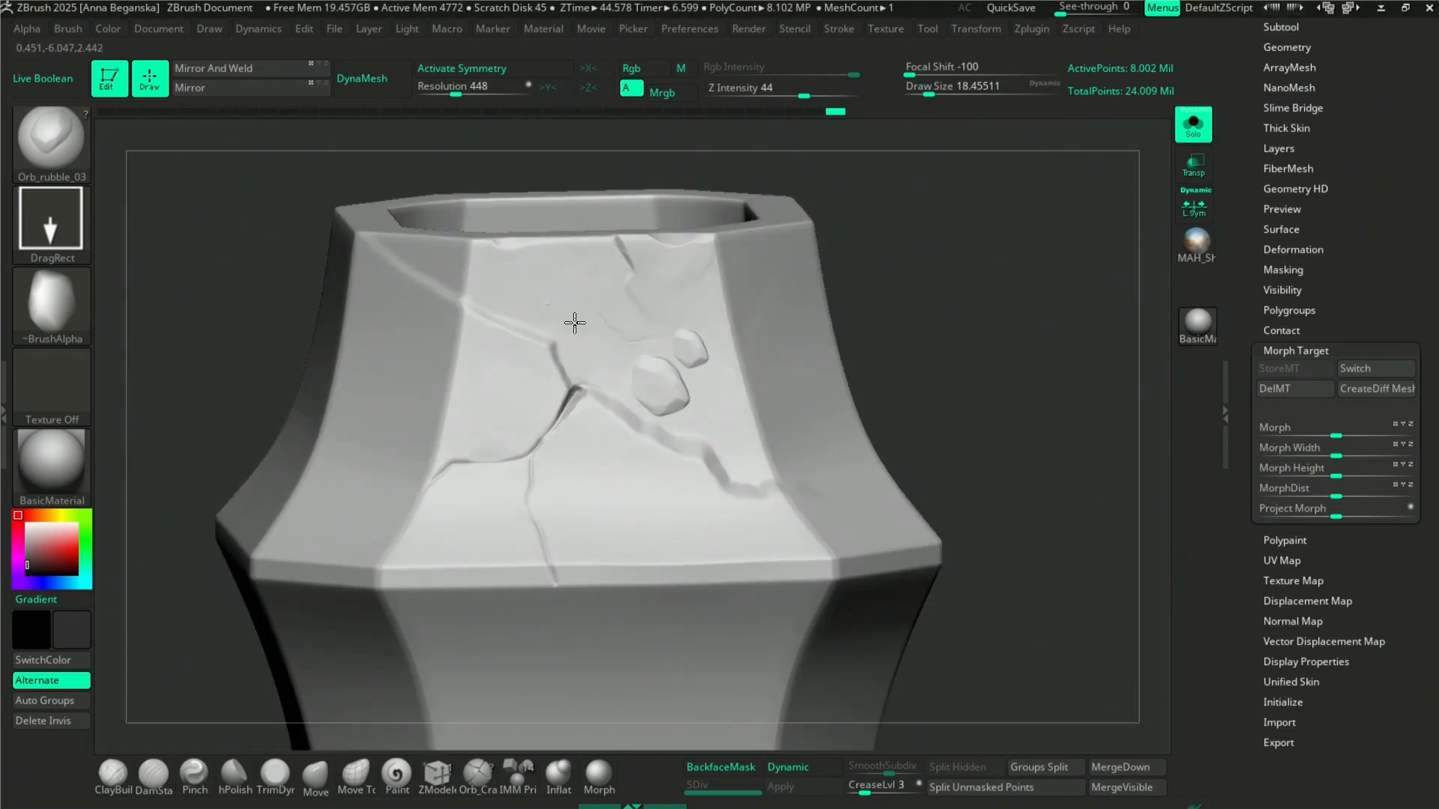
pyautogui.press('ctrl')
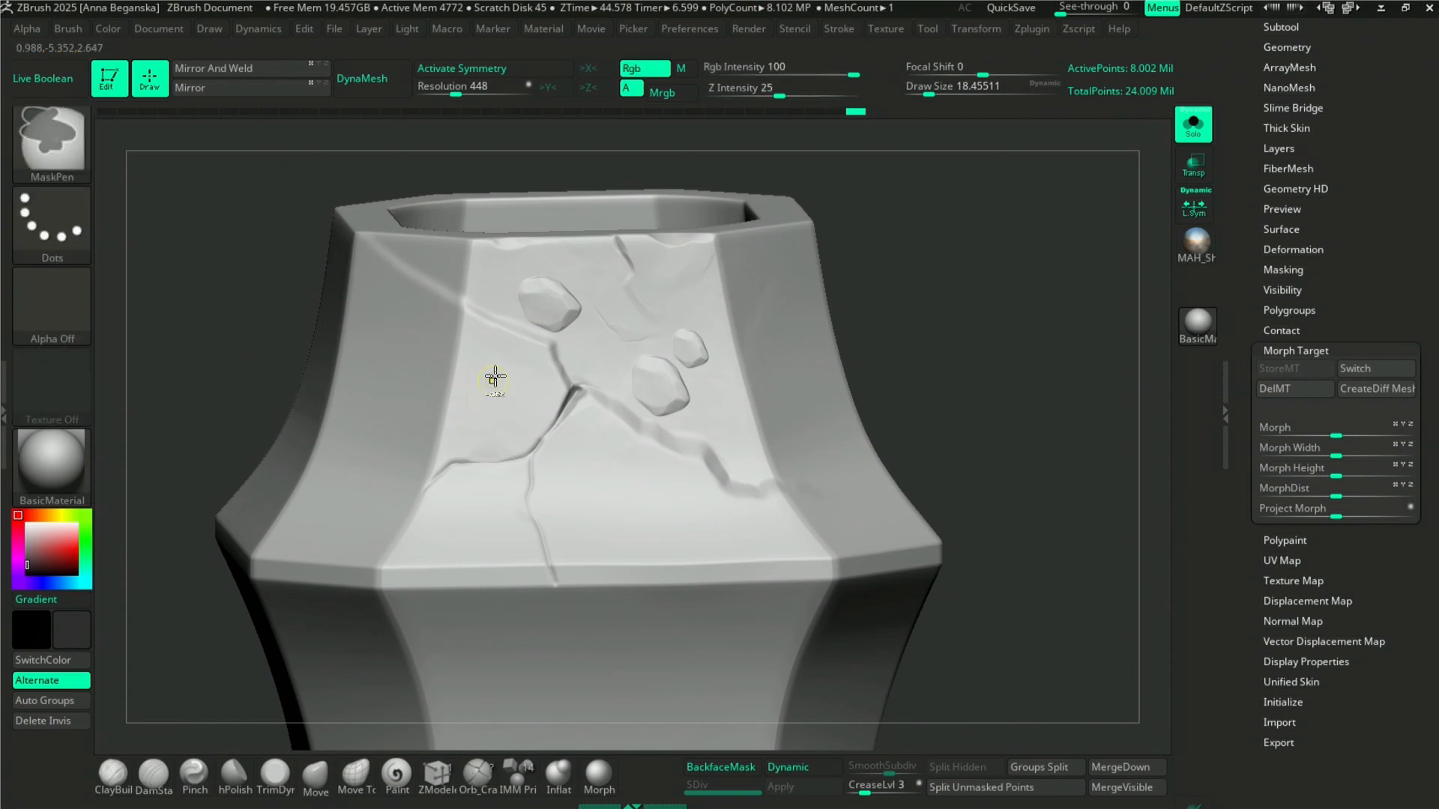
pyautogui.hotkey('ctrl', 'z')
pyautogui.hotkey('ctrl', 'z')
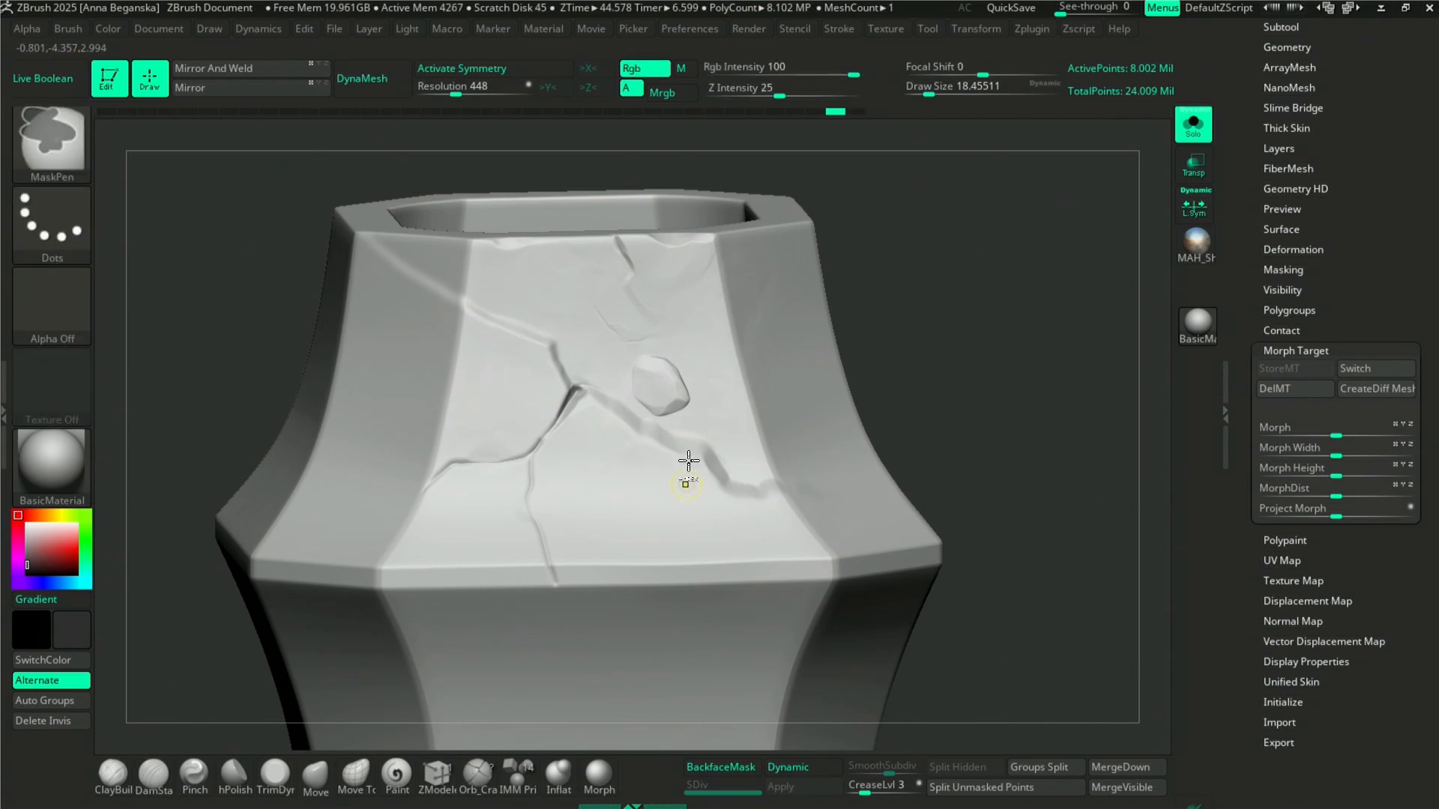
pyautogui.hotkey('ctrl', 'z')
pyautogui.moveTo(684, 389)
pyautogui.mouseDown()
pyautogui.moveTo(829, 524)
pyautogui.moveTo(830, 308)
pyautogui.mouseUp()
pyautogui.hotkey('ctrl', 'z')
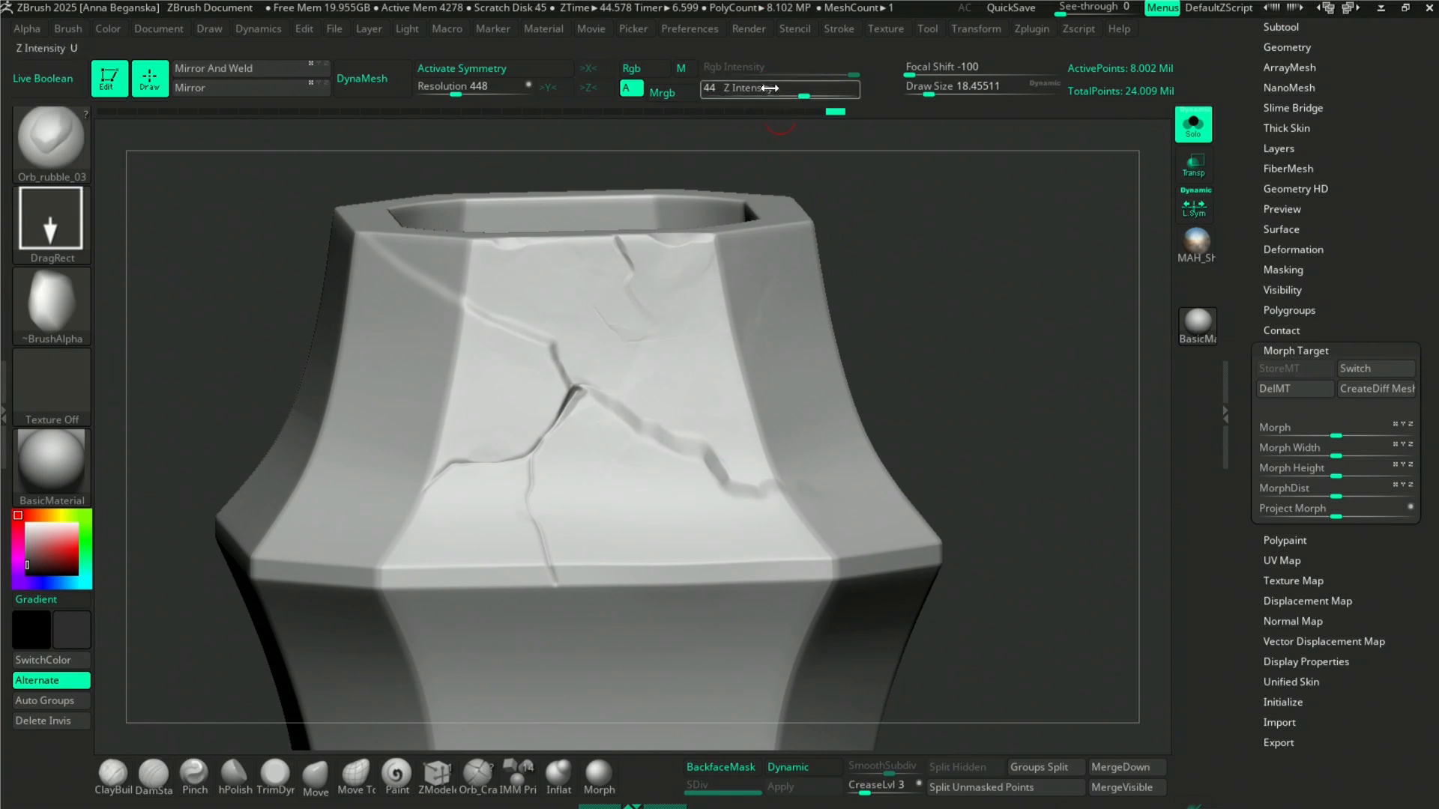
# - Set the Orb_rubble_03 brush's Z intensity to 15 and stamp large, faint rubble outlines across the cracked panel and its neighbouring edge
pyautogui.press('space')
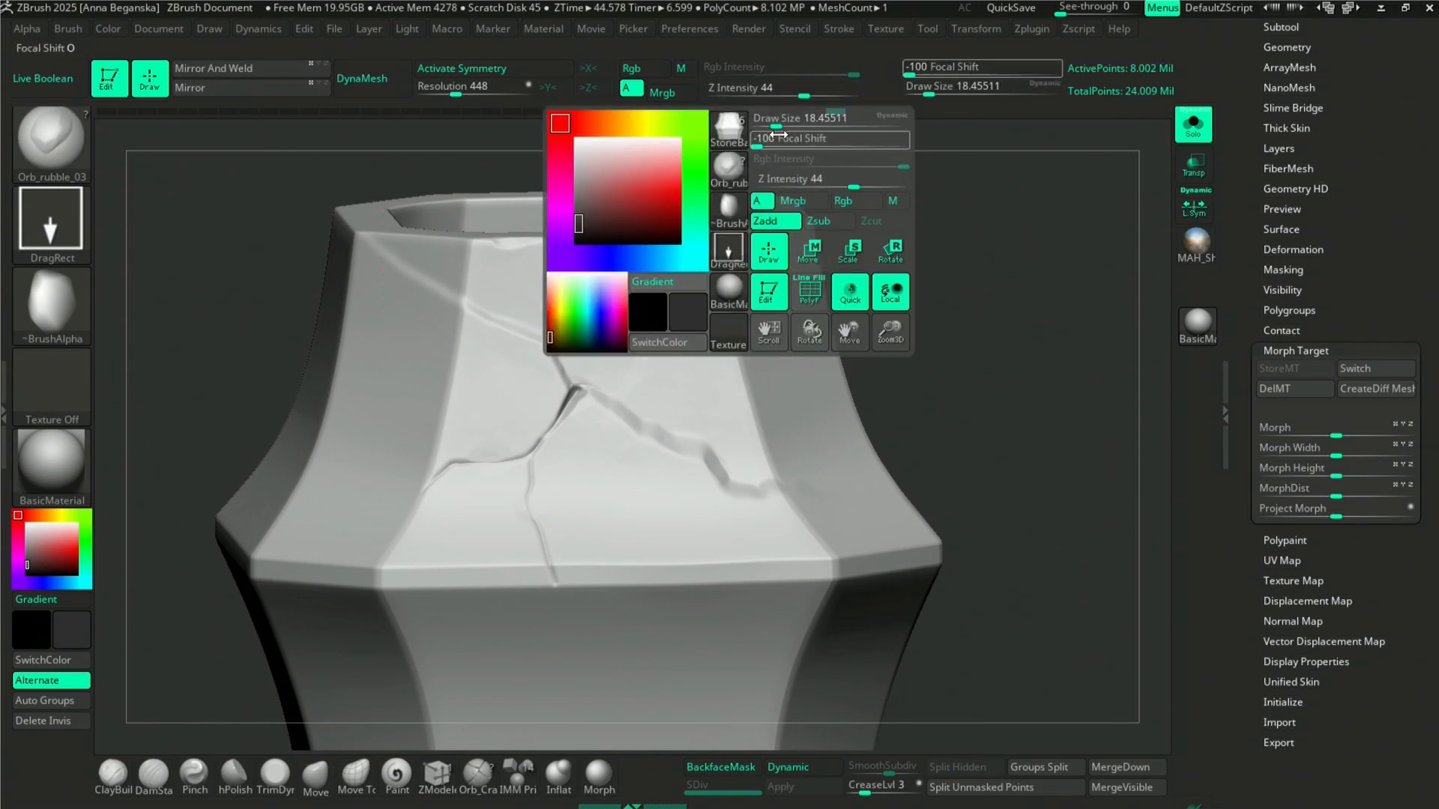
pyautogui.moveTo(817, 185); pyautogui.dragTo(819, 184)
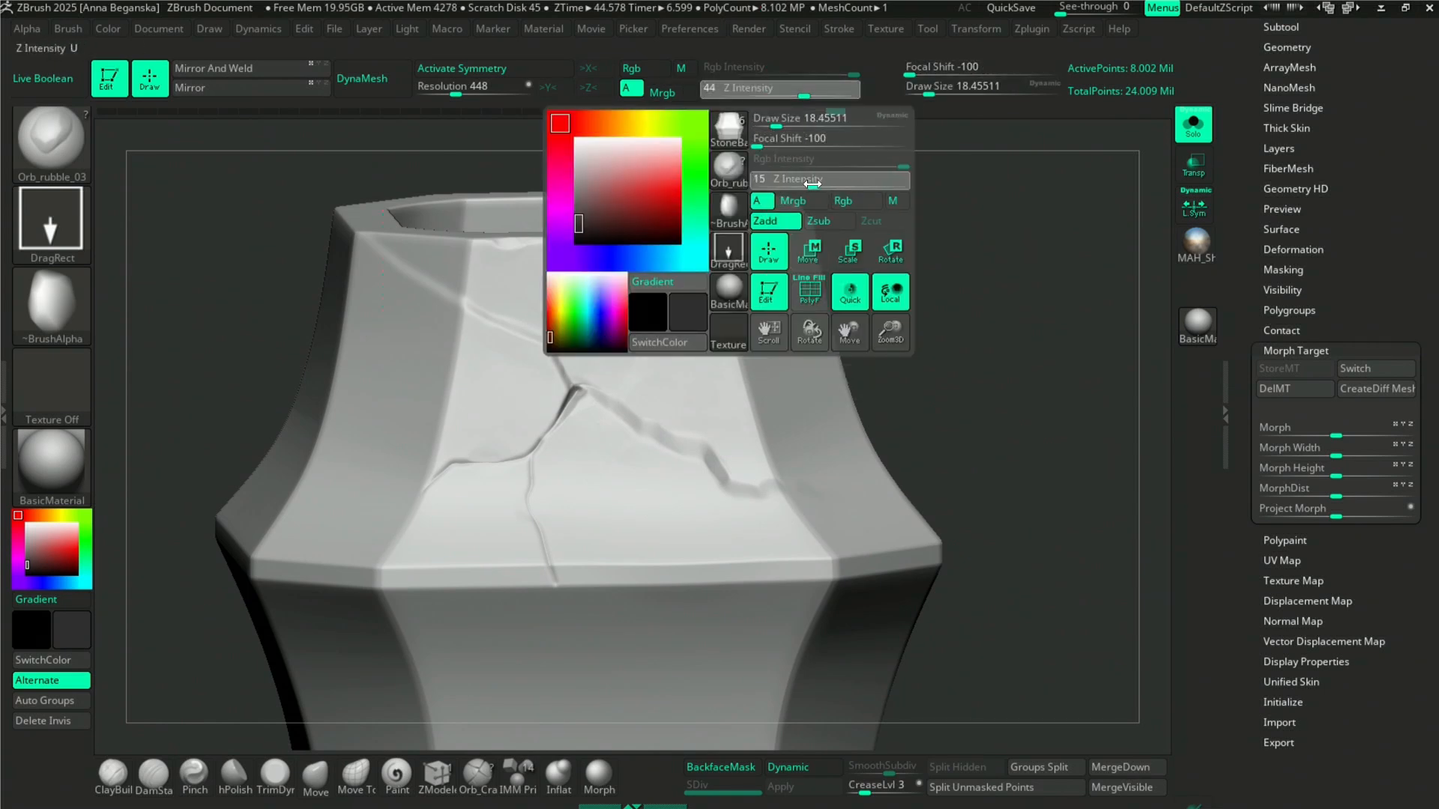
pyautogui.press('ctrl')
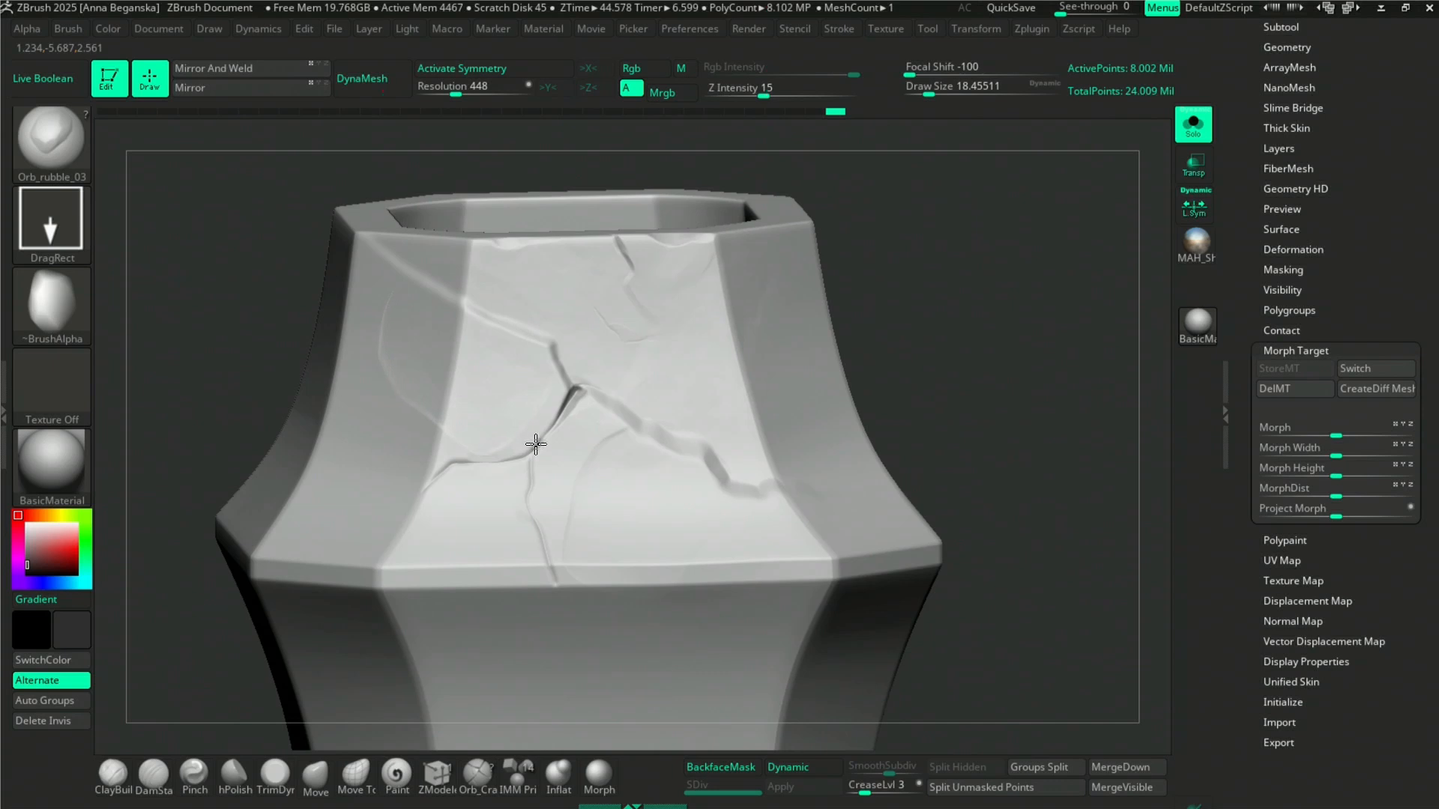
pyautogui.moveTo(925, 395)
pyautogui.mouseDown()
pyautogui.moveTo(996, 415)
pyautogui.moveTo(809, 546)
pyautogui.mouseUp()
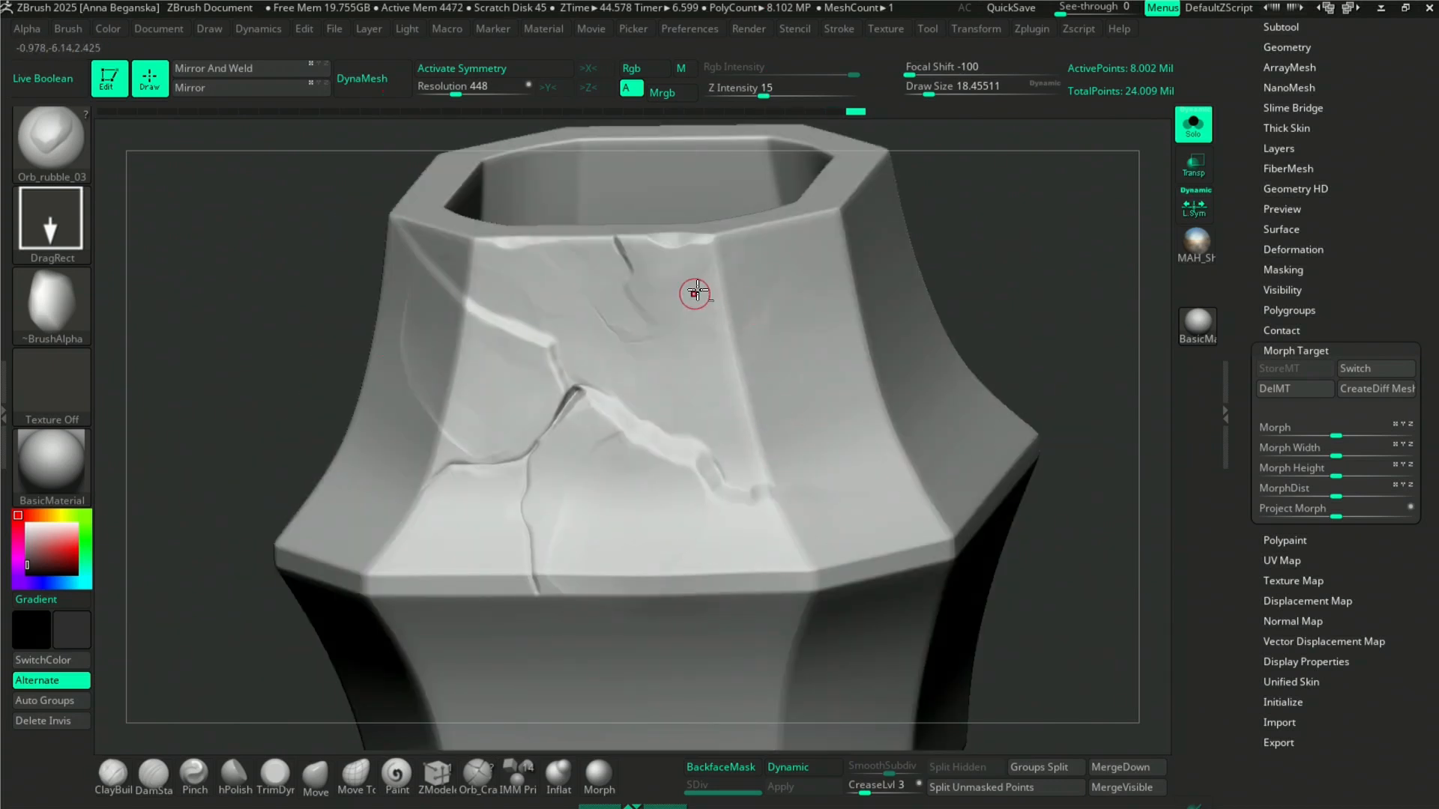
pyautogui.moveTo(641, 294)
pyautogui.mouseDown()
pyautogui.moveTo(733, 352)
pyautogui.moveTo(757, 276)
pyautogui.mouseUp()
pyautogui.moveTo(1057, 255); pyautogui.dragTo(536, 305)
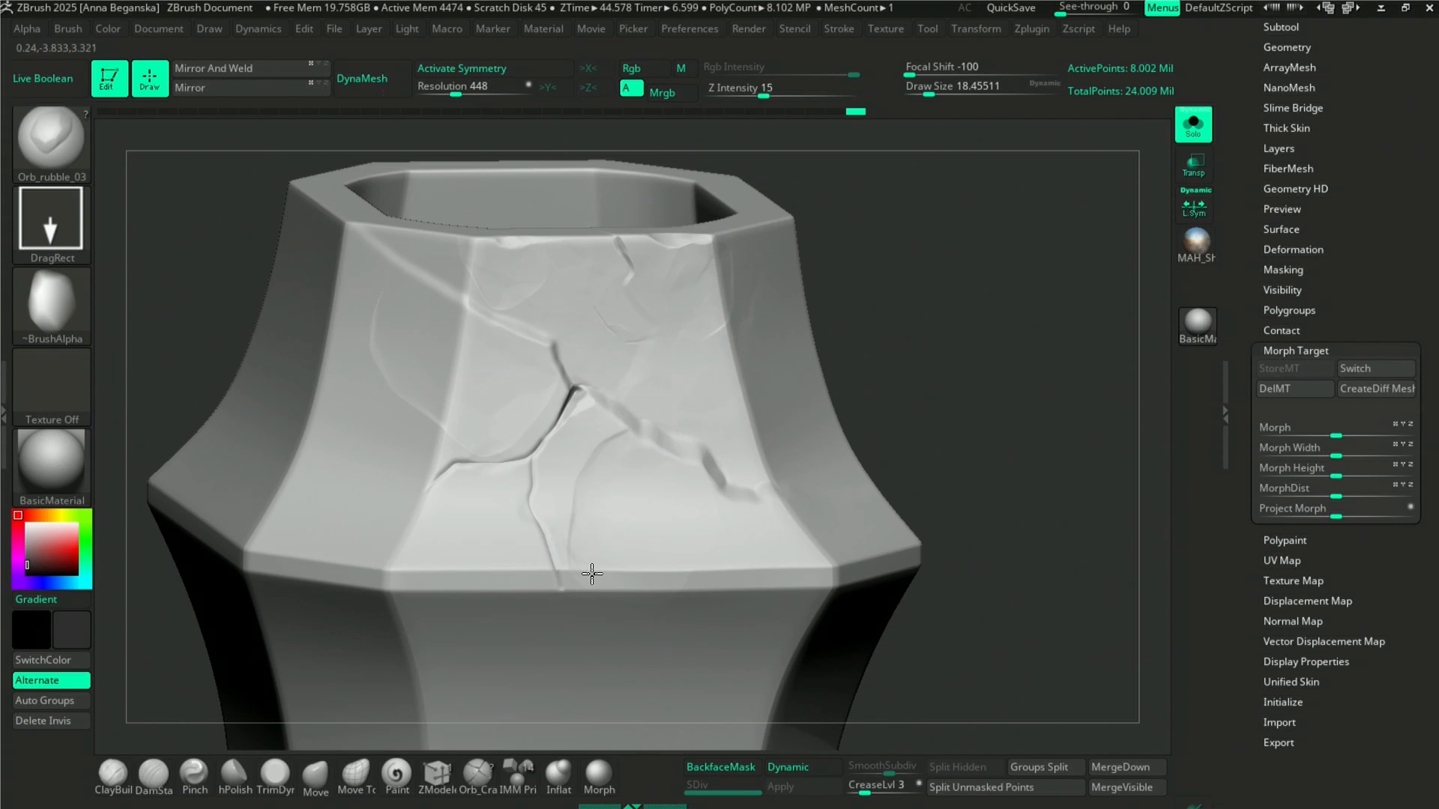
pyautogui.moveTo(951, 353); pyautogui.dragTo(999, 327)
pyautogui.click(1193, 123)
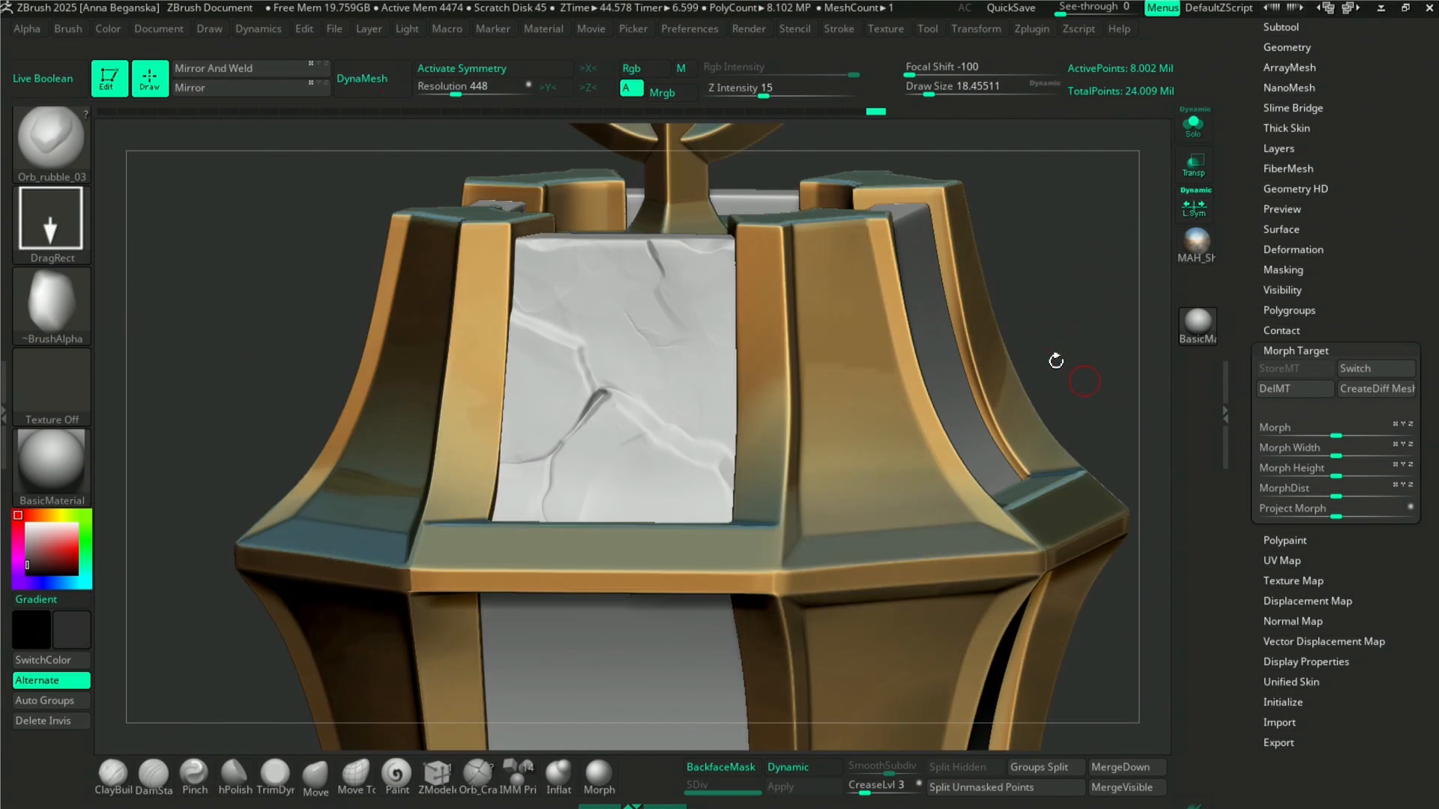
pyautogui.click(1193, 124)
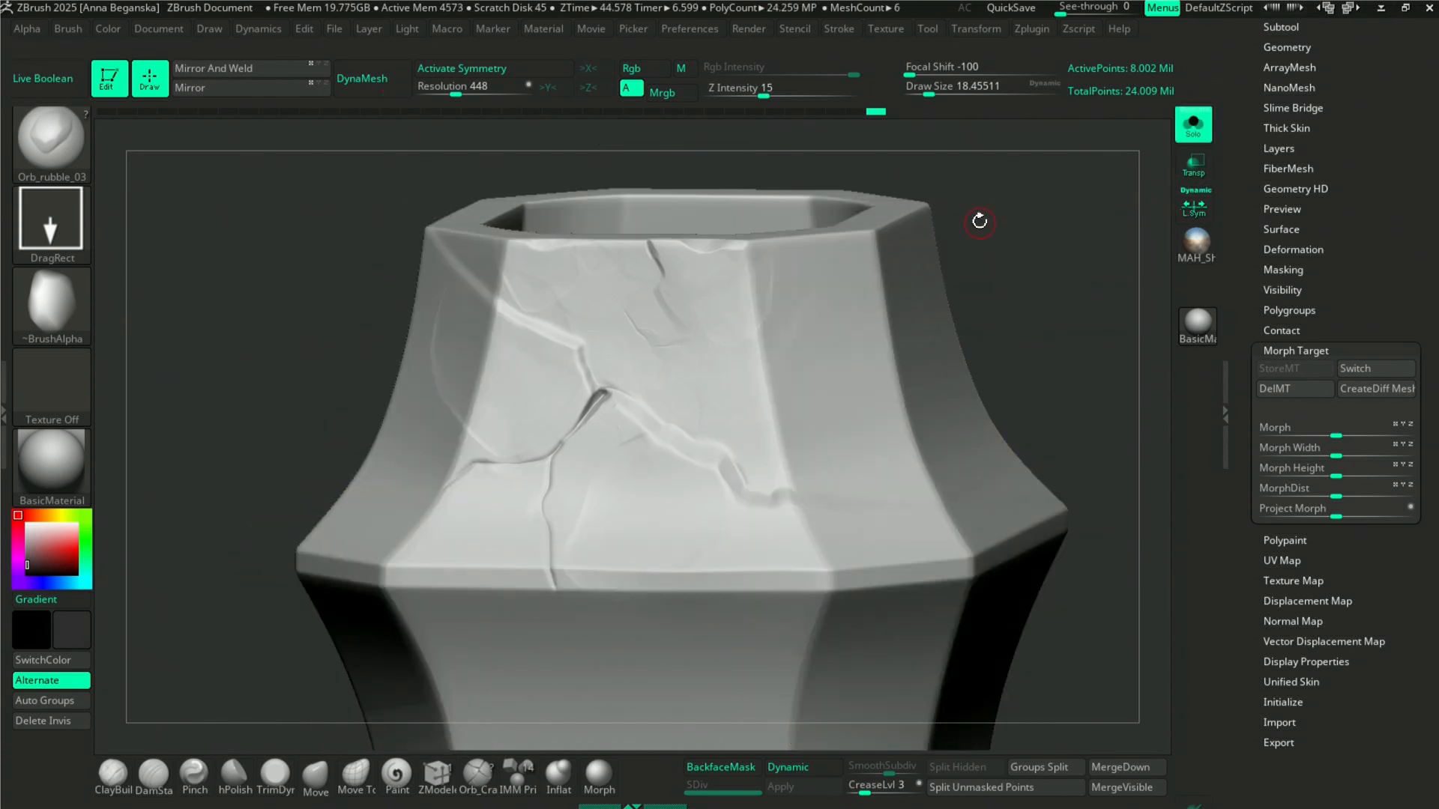
# - Carve two small round pits on either side of the main crack with ClayBuildup at a draw size of about 13
pyautogui.click(112, 772)
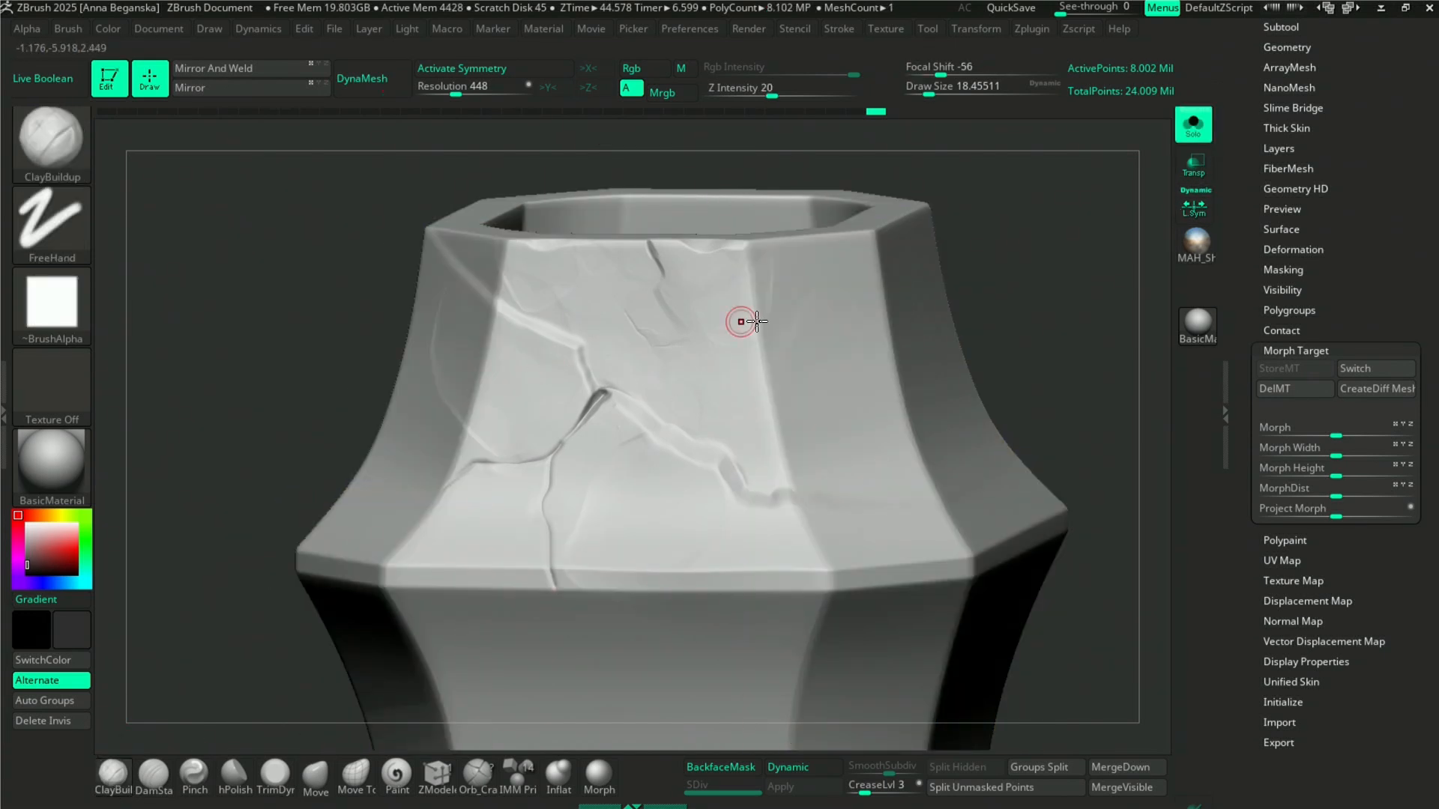
pyautogui.press('space')
pyautogui.click(915, 275)
pyautogui.moveTo(1014, 272)
pyautogui.keyDown('alt'); pyautogui.mouseDown()
pyautogui.moveTo(1051, 303)
pyautogui.moveTo(867, 257)
pyautogui.mouseUp(); pyautogui.keyUp('alt')
pyautogui.press('space')
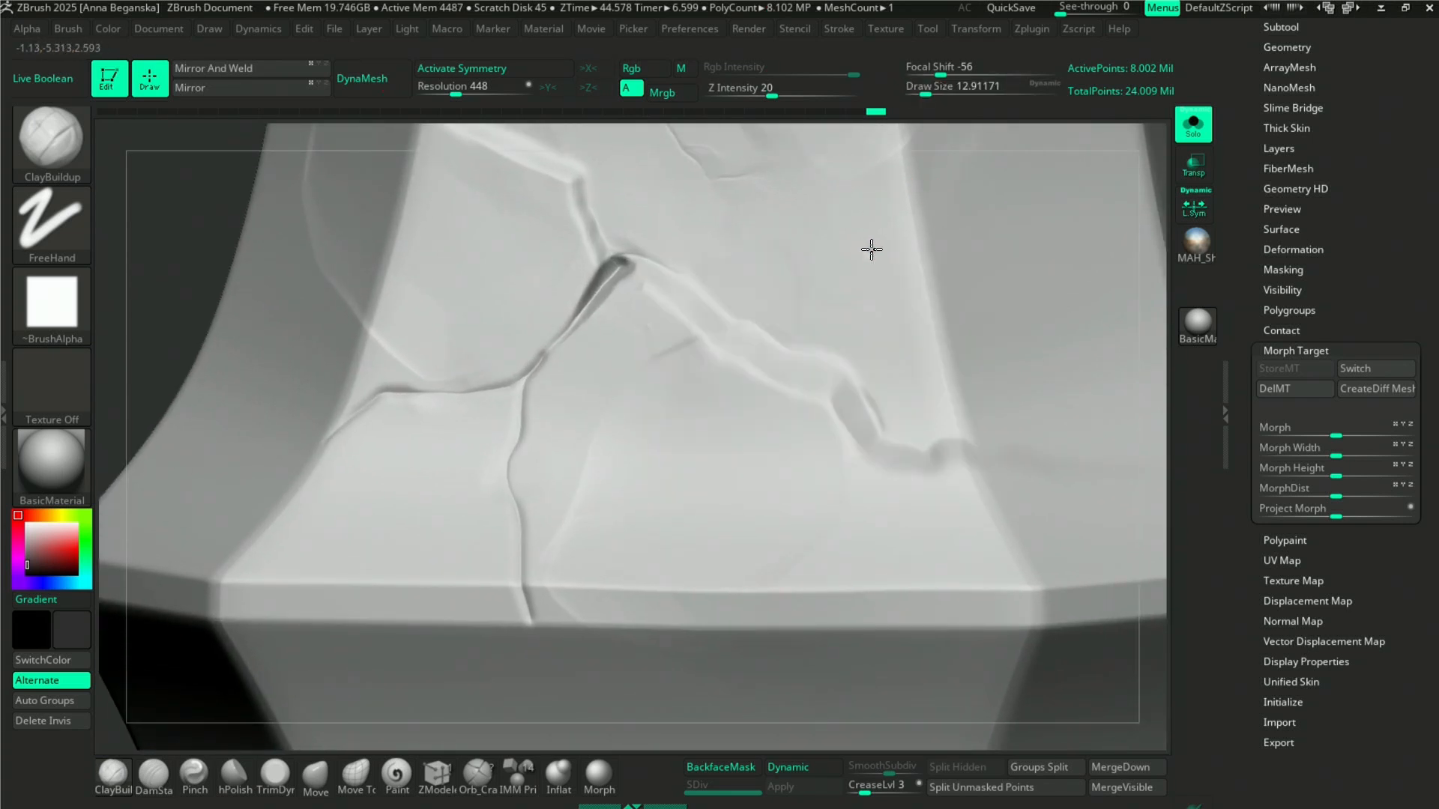
pyautogui.press('shift')
pyautogui.keyDown('shift'); pyautogui.moveTo(924, 129); pyautogui.dragTo(912, 143); pyautogui.keyUp('shift')
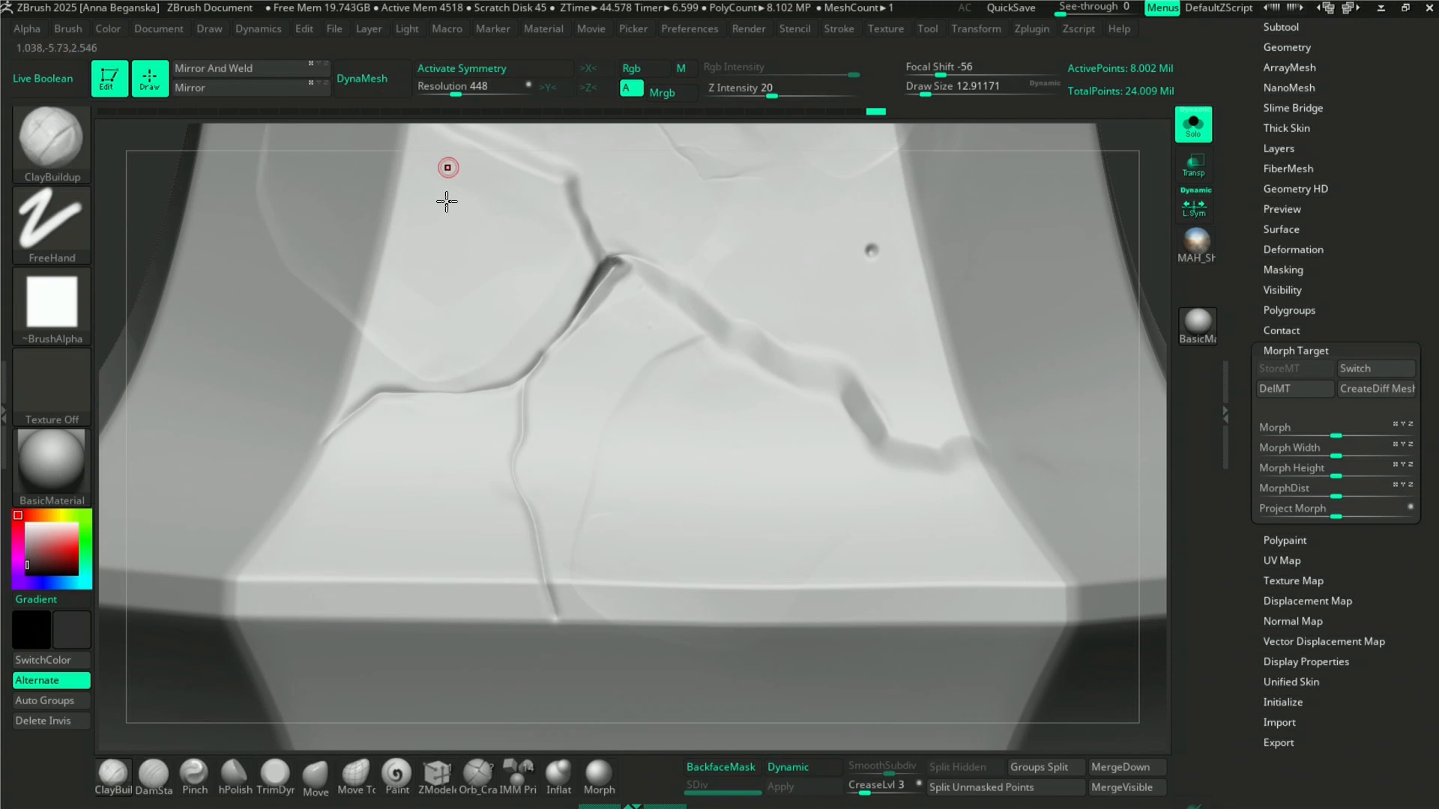
pyautogui.click(551, 198)
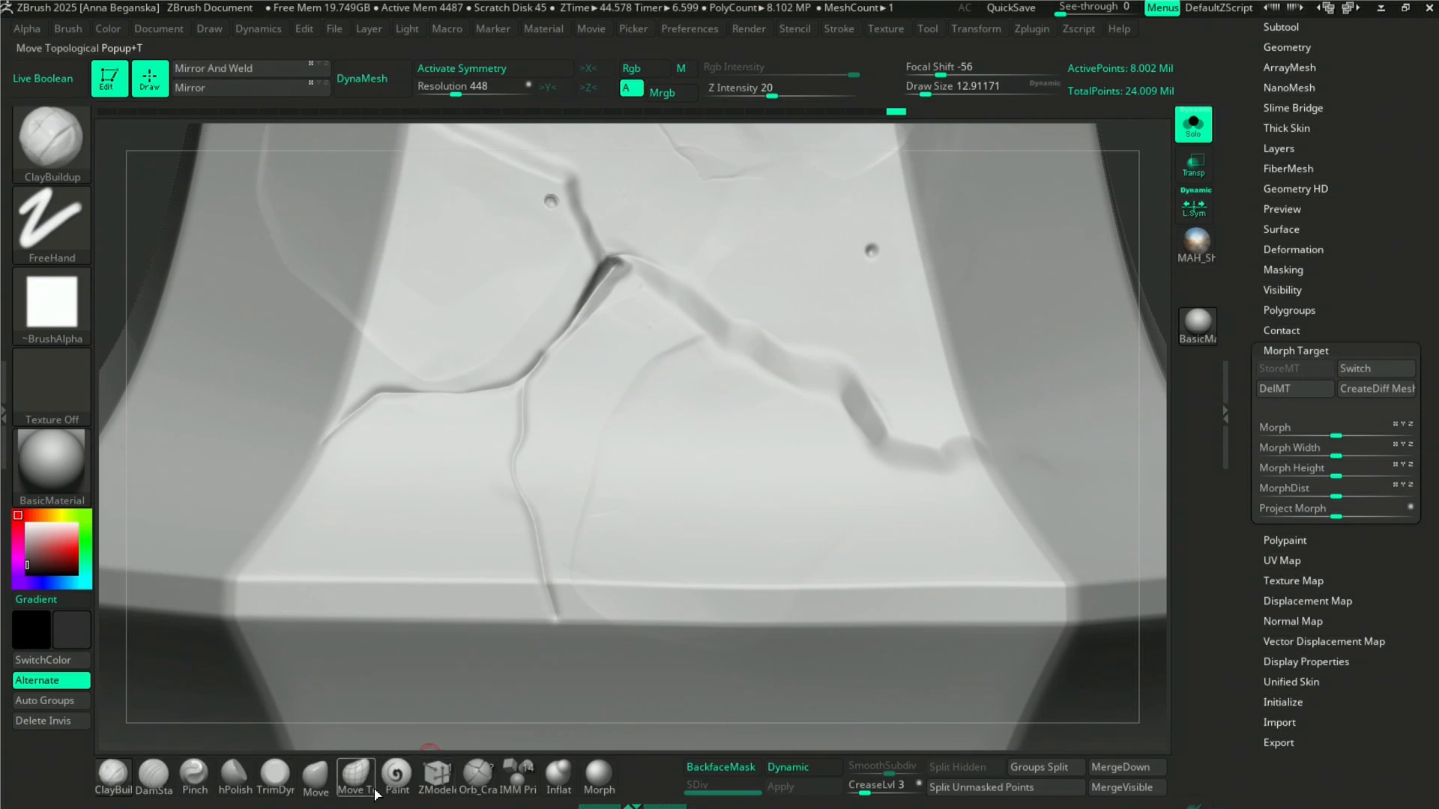
# - Trim the rim of the pit near the panel's right edge into an irregular chip with TrimDynamic at a draw size of about 27
pyautogui.click(275, 774)
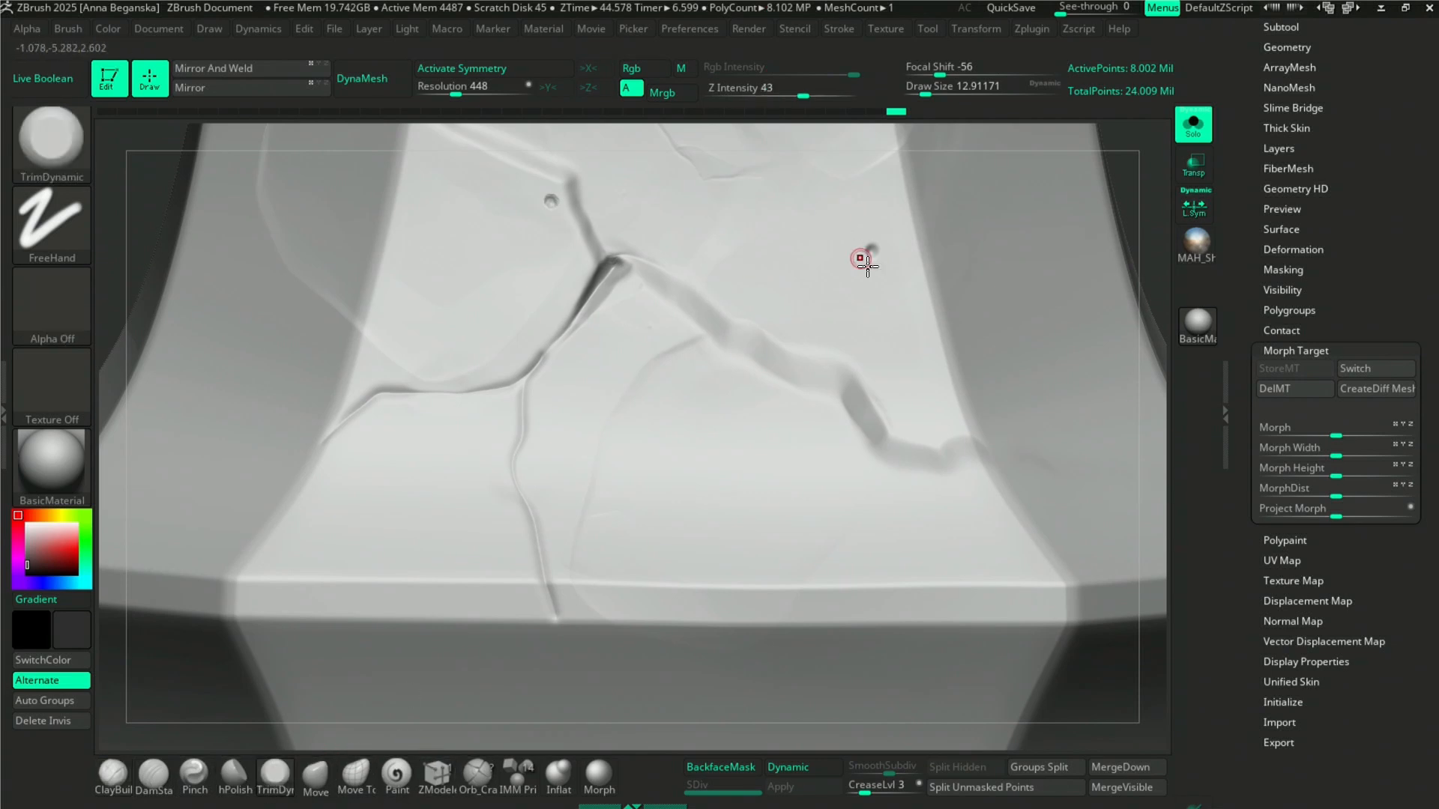
pyautogui.press('space')
pyautogui.moveTo(871, 245); pyautogui.dragTo(873, 251)
pyautogui.keyDown('alt'); pyautogui.moveTo(1159, 271); pyautogui.dragTo(1118, 306); pyautogui.keyUp('alt')
pyautogui.press('space')
pyautogui.moveTo(879, 263)
pyautogui.mouseDown()
pyautogui.moveTo(867, 260)
pyautogui.moveTo(915, 241)
pyautogui.mouseUp()
pyautogui.press('space')
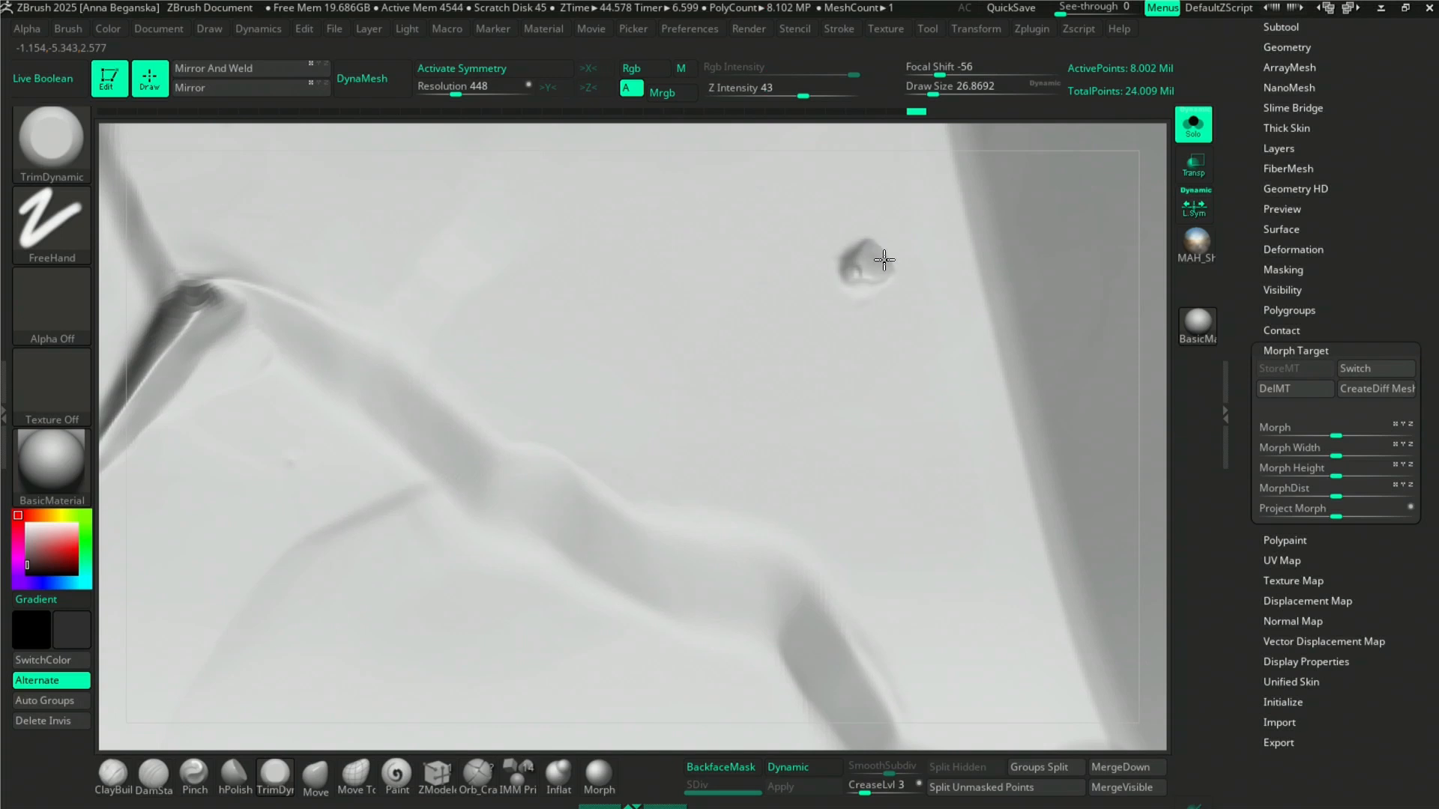
# - Trim and smooth the pit near the panel's right edge, and soften the small pit beside the main crack's upper branch at draw size about 14
pyautogui.moveTo(892, 268); pyautogui.dragTo(878, 263)
pyautogui.keyDown('shift'); pyautogui.moveTo(876, 258); pyautogui.dragTo(881, 268); pyautogui.keyUp('shift')
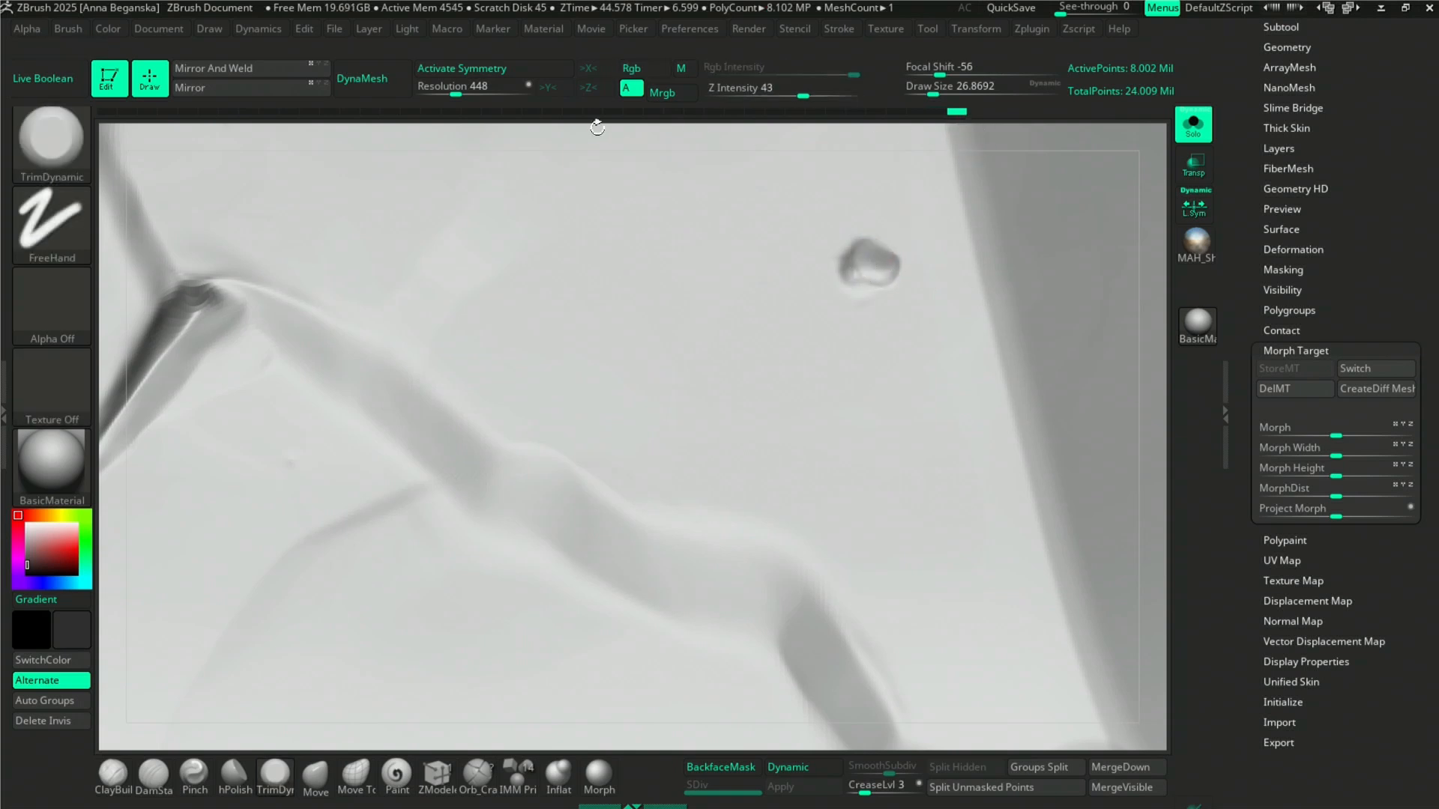
pyautogui.press('f')
pyautogui.press('space')
pyautogui.keyDown('alt'); pyautogui.moveTo(713, 137); pyautogui.dragTo(684, 205); pyautogui.keyUp('alt')
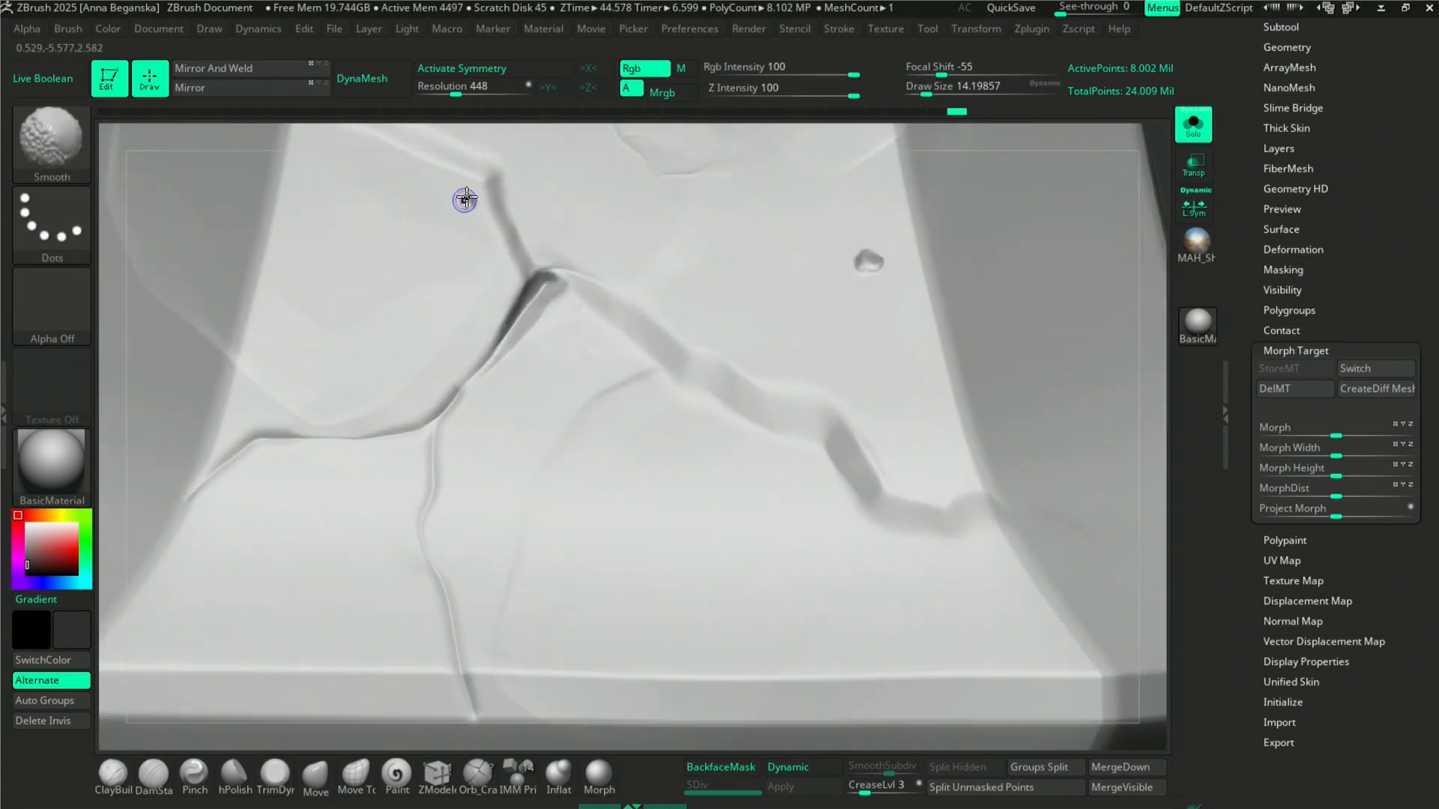
pyautogui.press('shift')
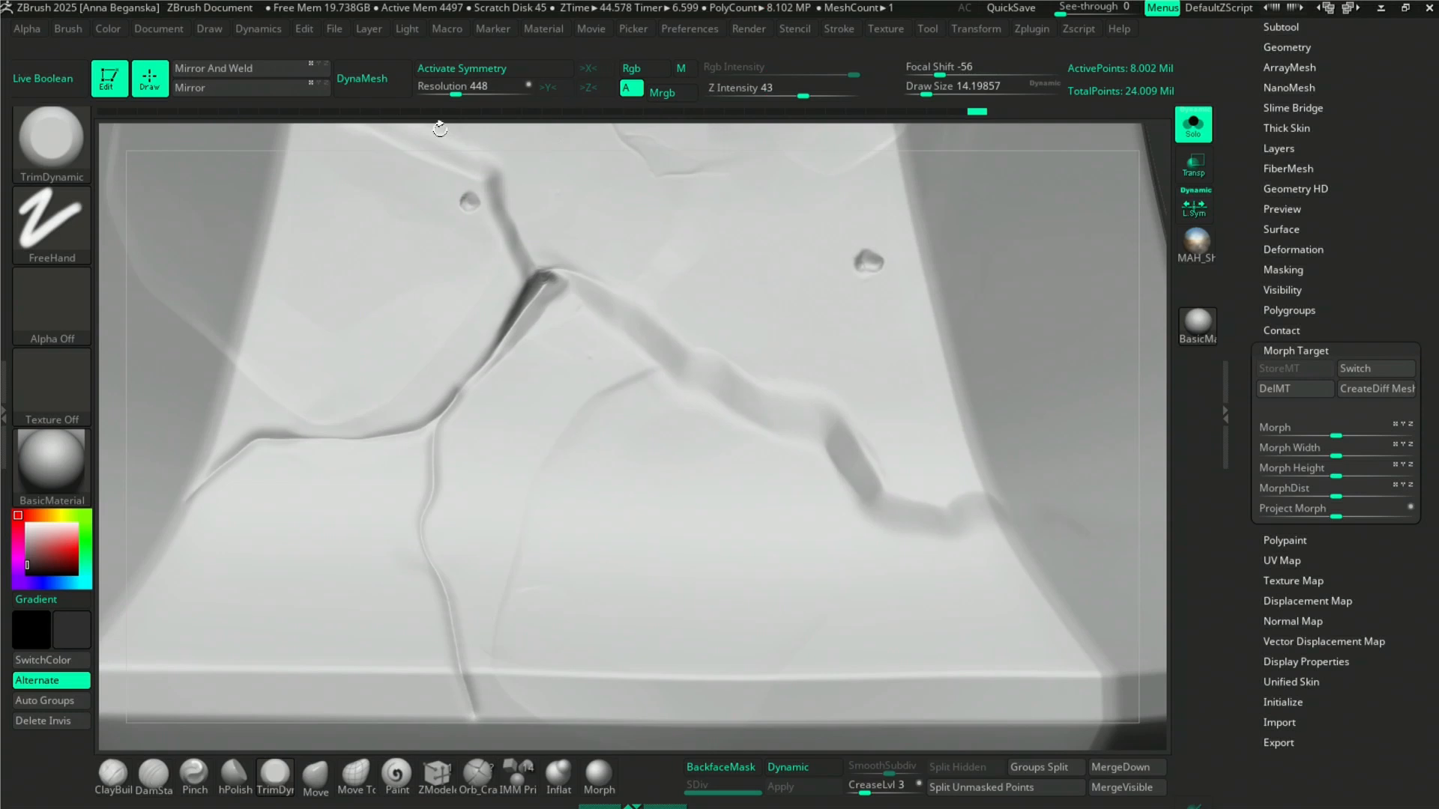
pyautogui.keyDown('alt'); pyautogui.moveTo(440, 129); pyautogui.dragTo(469, 182); pyautogui.keyUp('alt')
pyautogui.keyDown('alt'); pyautogui.moveTo(1059, 437); pyautogui.dragTo(1098, 580); pyautogui.keyUp('alt')
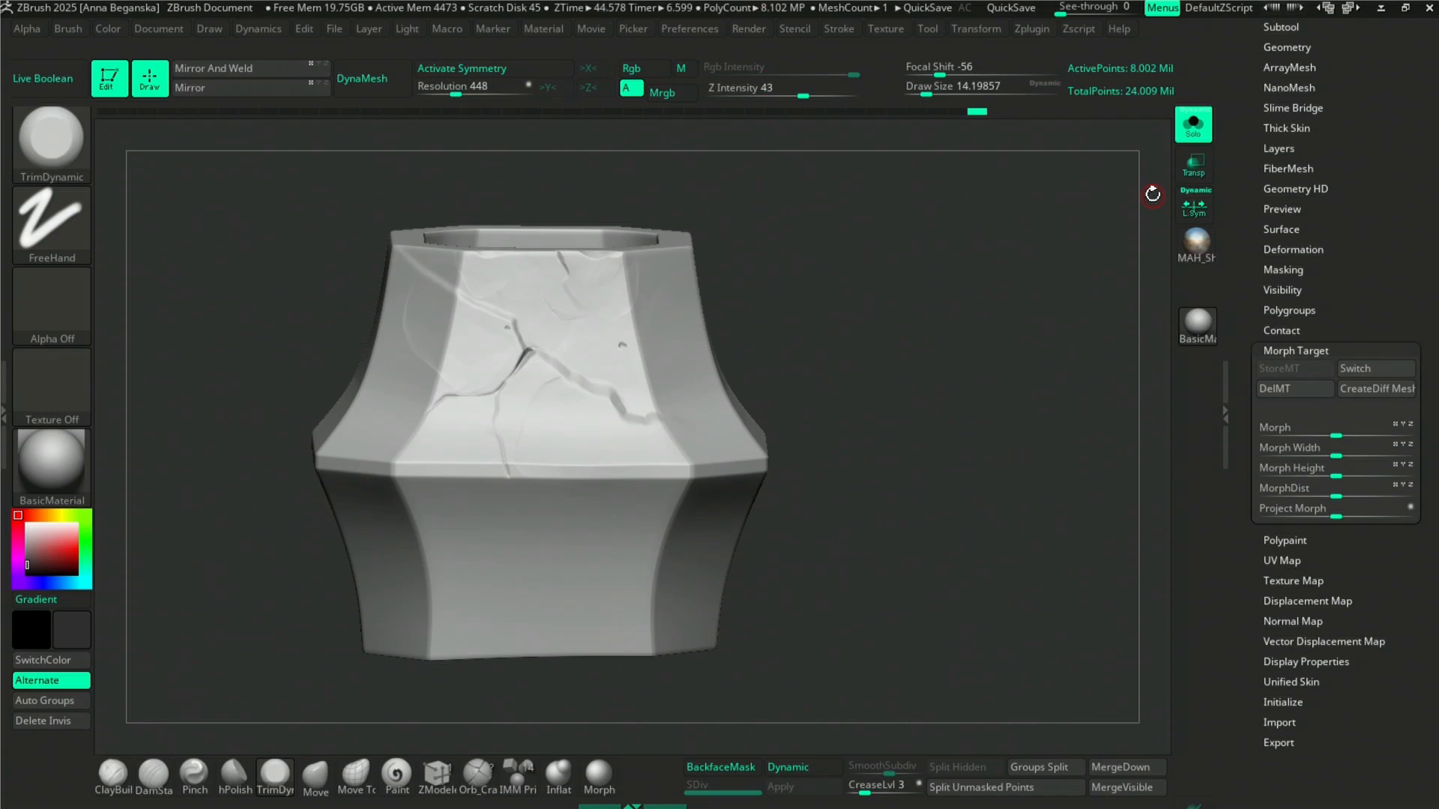
# - Check the panel within the full ornament, then extend its upper crack across the rim's flat top with DamStandard at draw size about 14
pyautogui.click(1053, 286)
pyautogui.moveTo(937, 268); pyautogui.dragTo(937, 308)
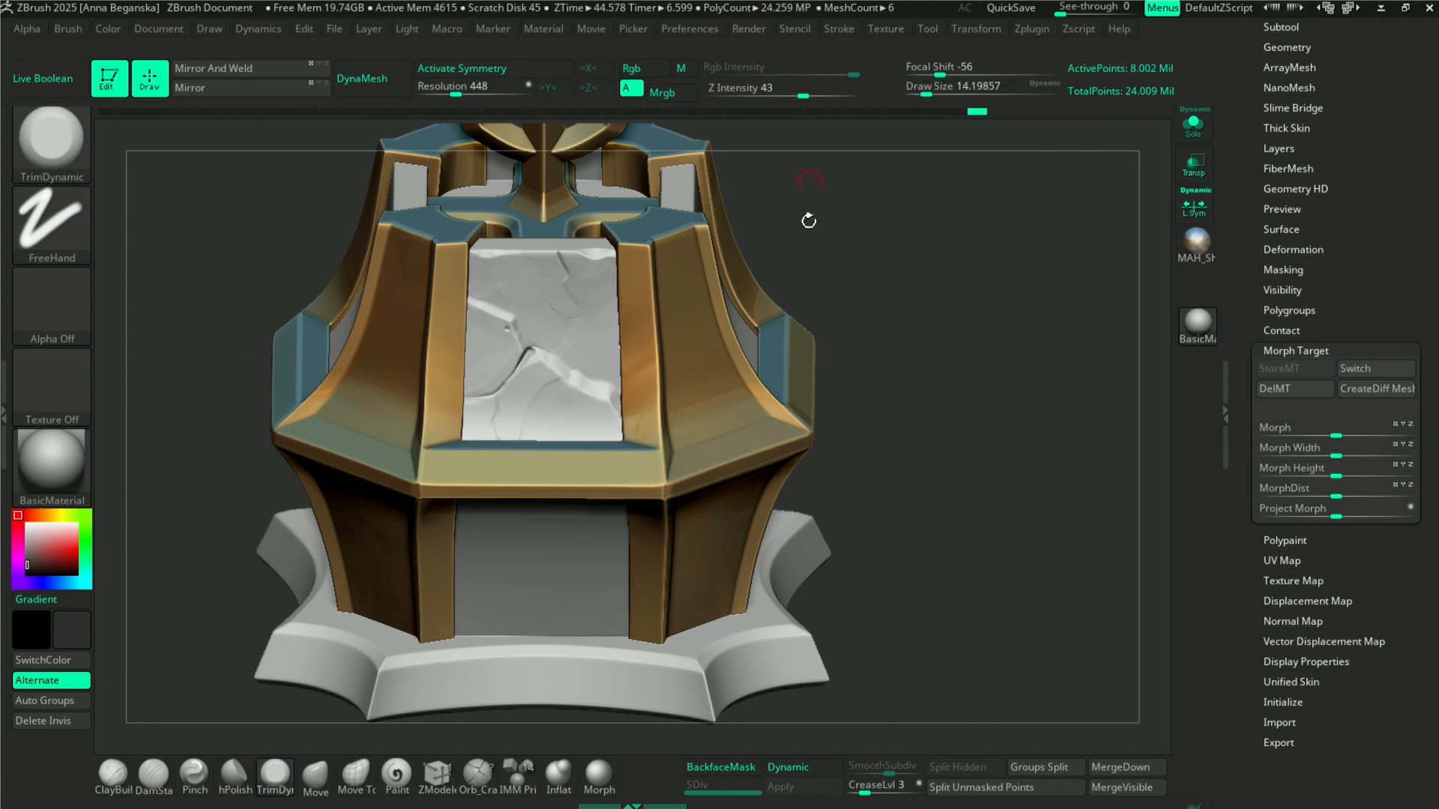
pyautogui.click(1193, 123)
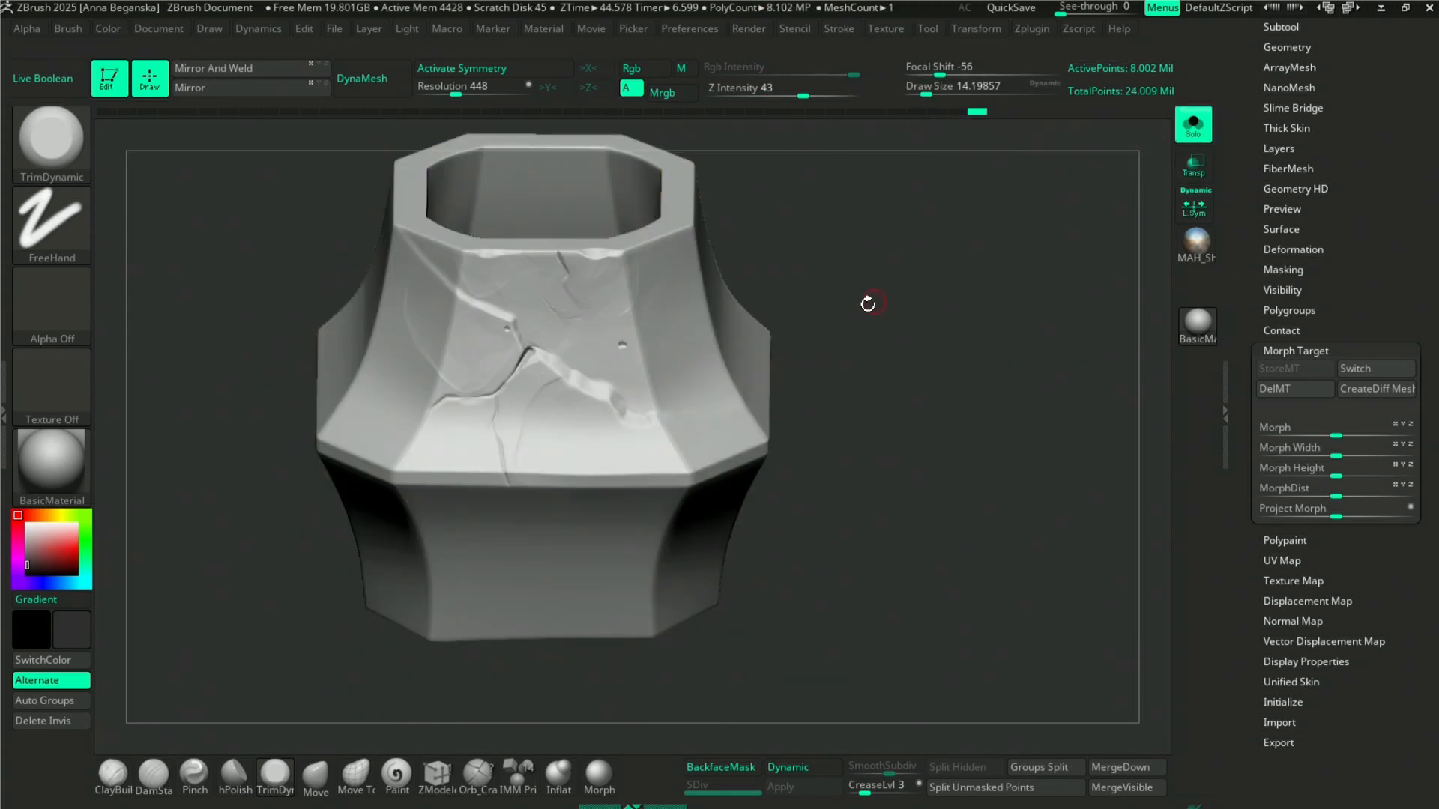
pyautogui.moveTo(924, 260)
pyautogui.keyDown('alt'); pyautogui.mouseDown()
pyautogui.moveTo(953, 248)
pyautogui.moveTo(961, 335)
pyautogui.moveTo(1015, 390)
pyautogui.mouseUp(); pyautogui.keyUp('alt')
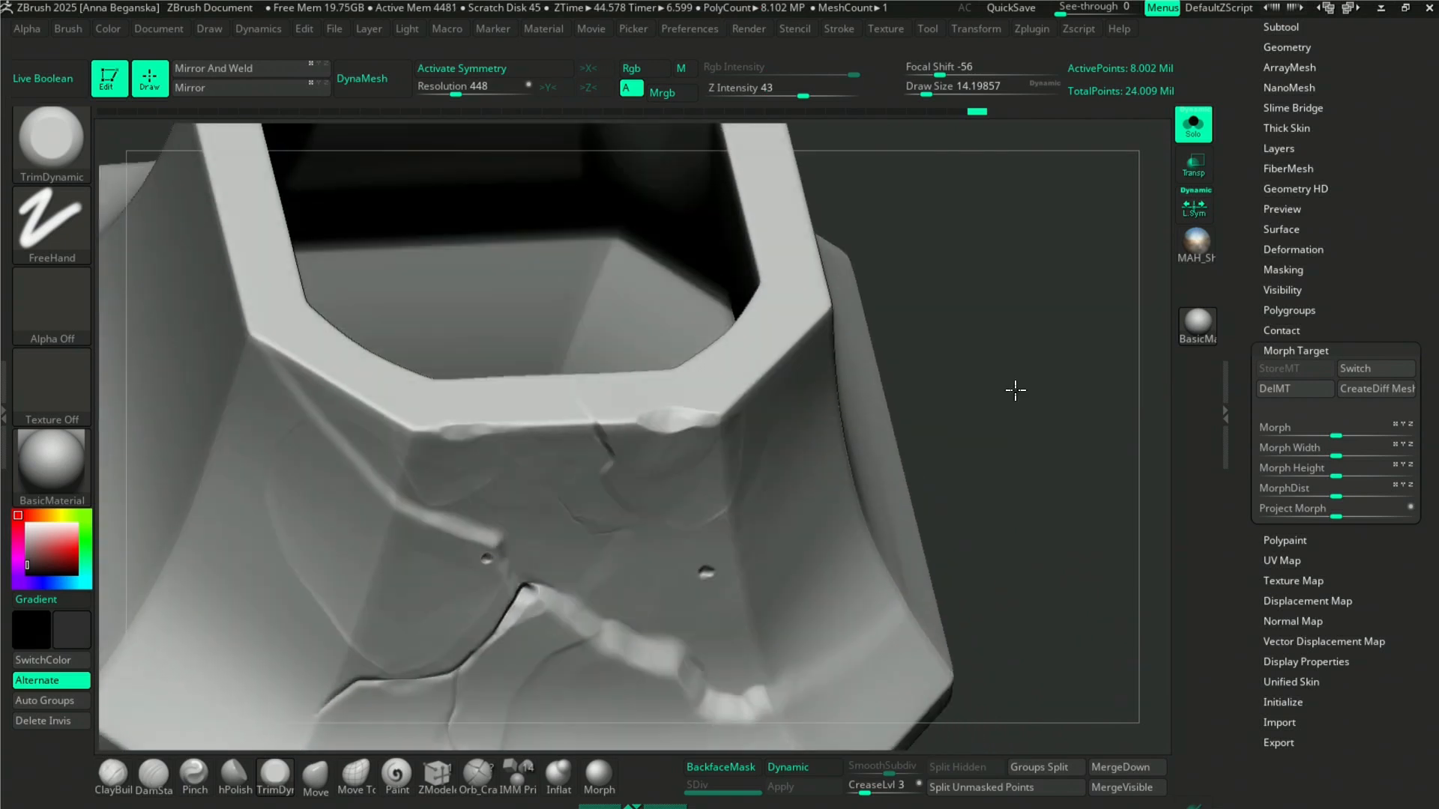
pyautogui.click(153, 774)
pyautogui.moveTo(1045, 386)
pyautogui.mouseDown()
pyautogui.moveTo(547, 408)
pyautogui.moveTo(588, 422)
pyautogui.mouseUp()
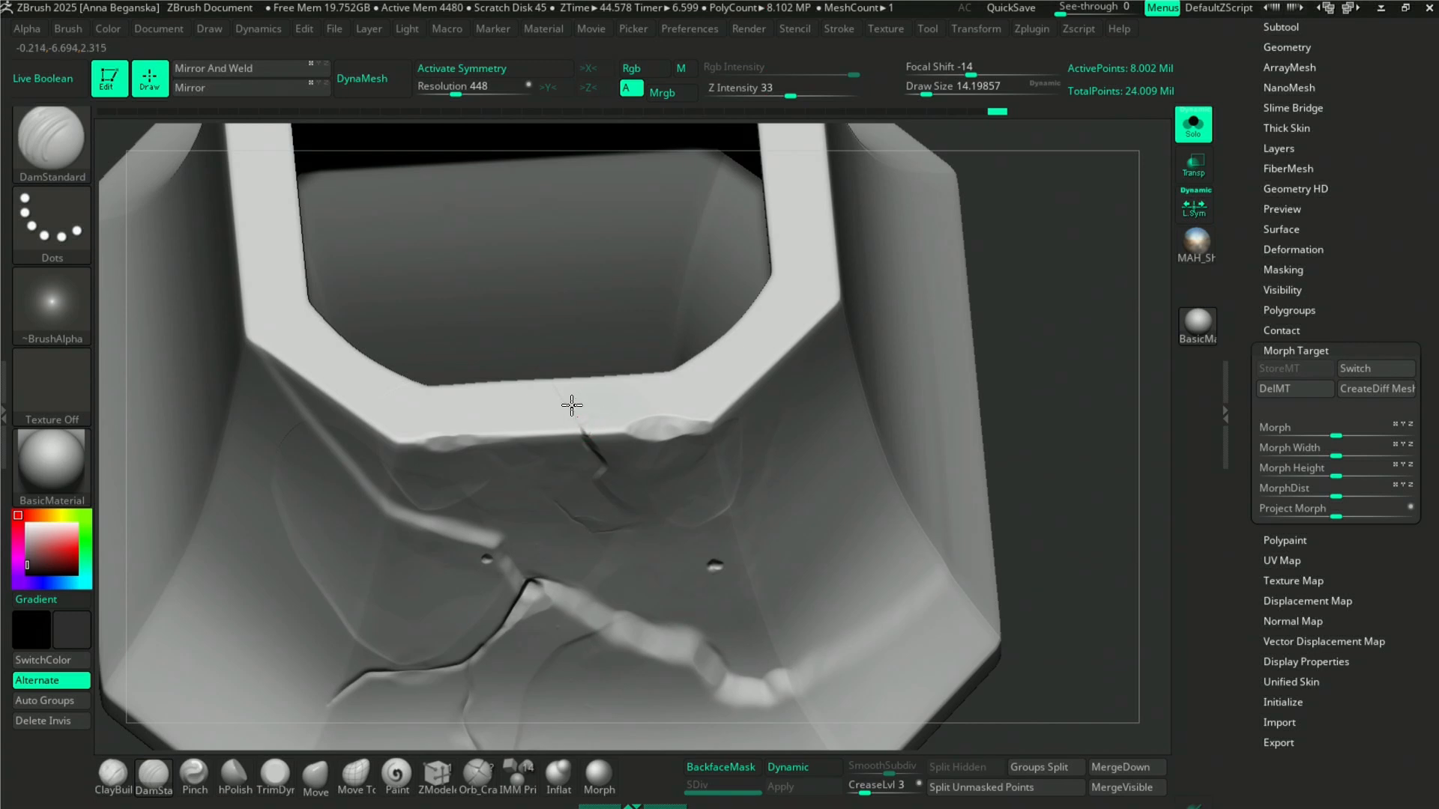
# - Flatten a worn chip into the rim's inner edge beside the new crack with hPolish at a draw size of about 27
pyautogui.click(234, 774)
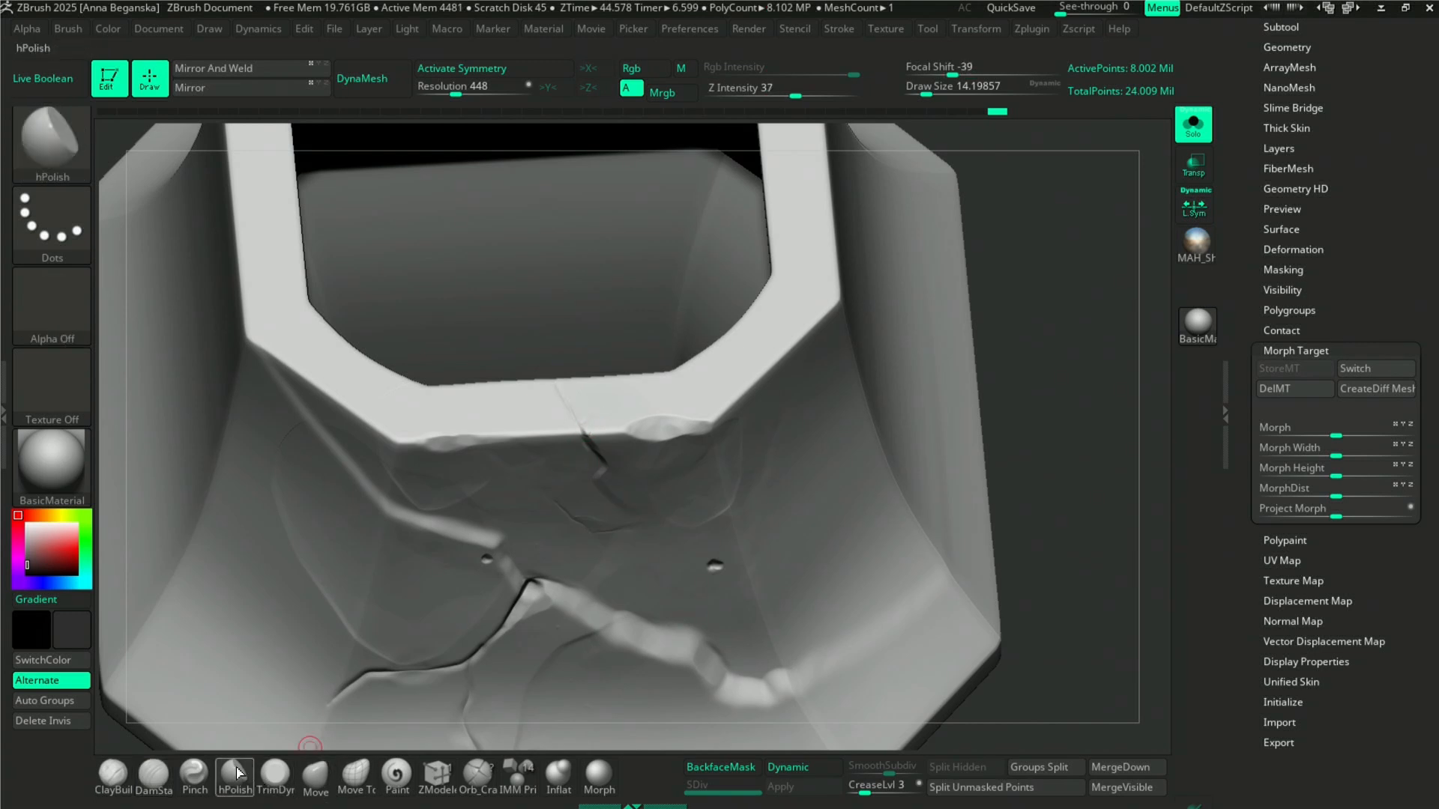
pyautogui.moveTo(1119, 401); pyautogui.dragTo(1064, 468)
pyautogui.press('space')
pyautogui.moveTo(600, 373); pyautogui.dragTo(613, 374)
pyautogui.moveTo(750, 480)
pyautogui.mouseDown()
pyautogui.moveTo(770, 504)
pyautogui.moveTo(589, 352)
pyautogui.mouseUp()
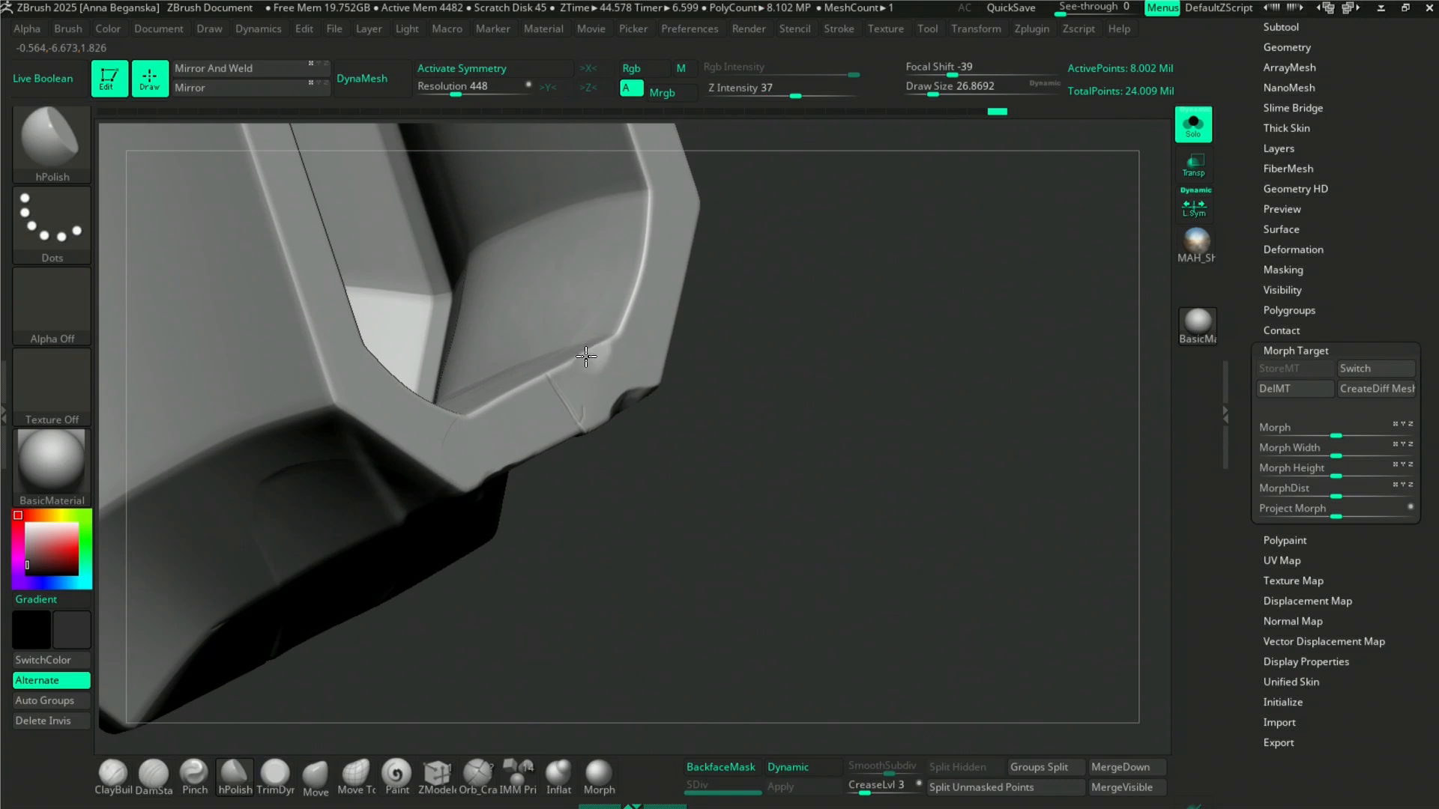
pyautogui.moveTo(874, 505); pyautogui.dragTo(806, 458)
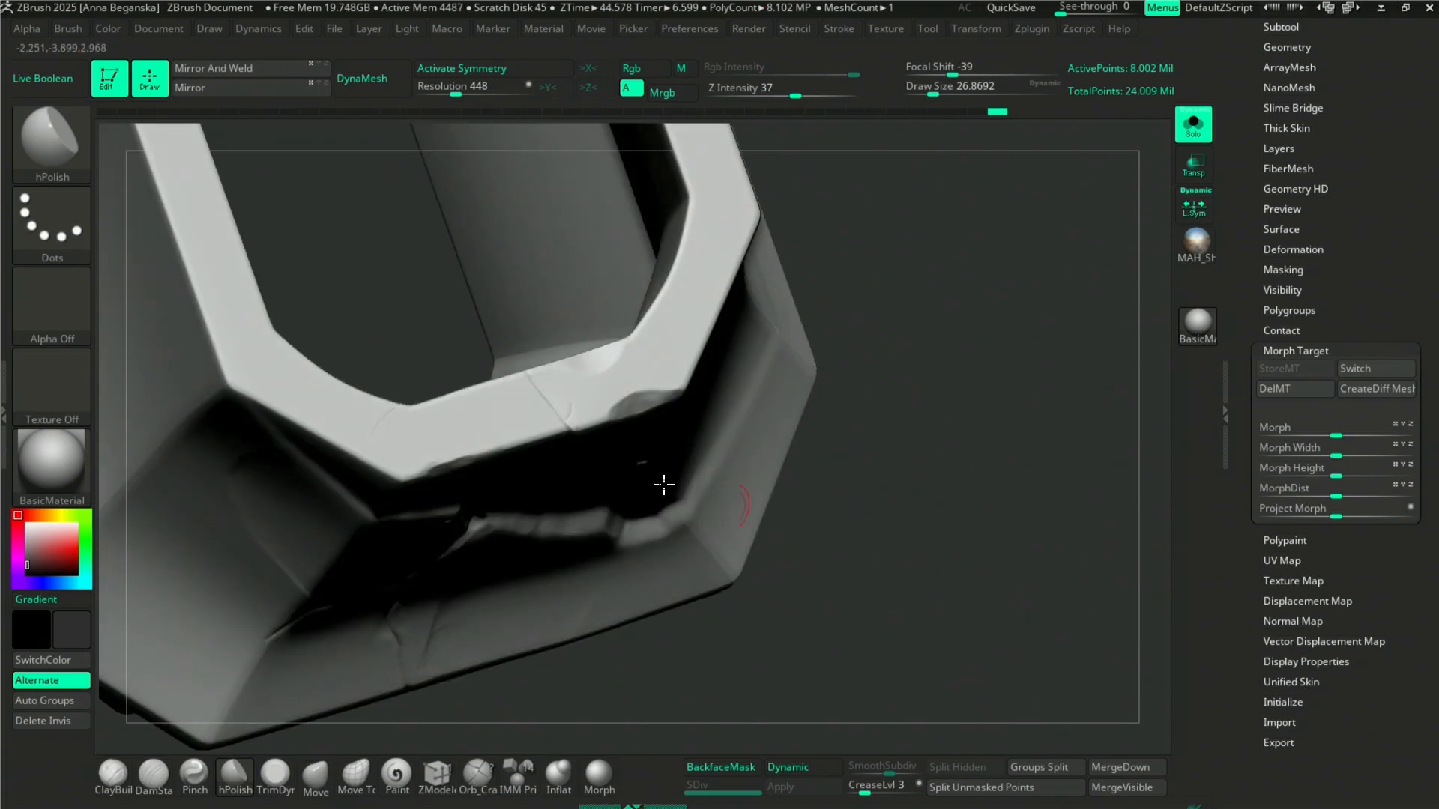
# - Carve a thin crack across the rim from the inner chip with DamStandard, and polish around it with hPolish at draw size about 33
pyautogui.click(155, 777)
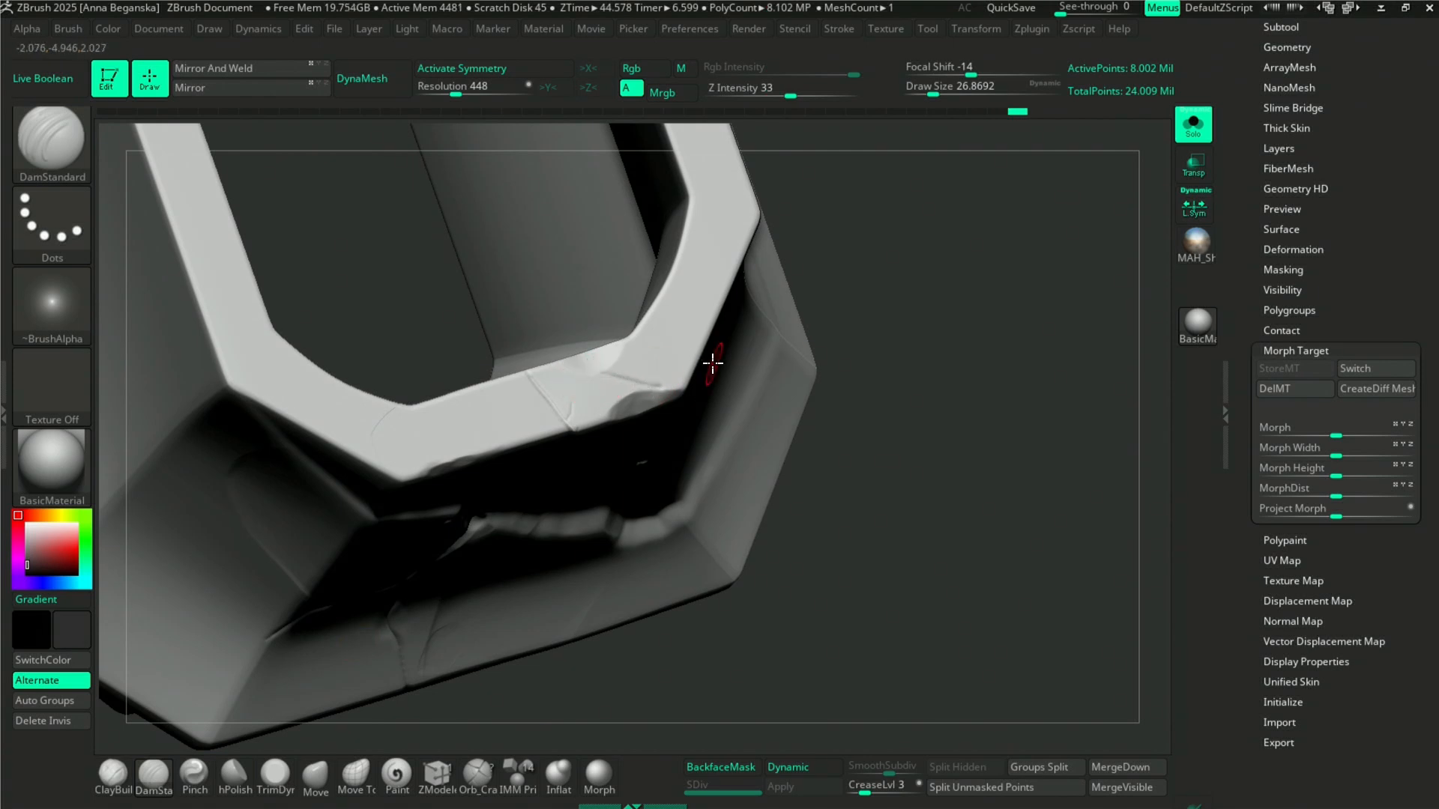
pyautogui.click(235, 775)
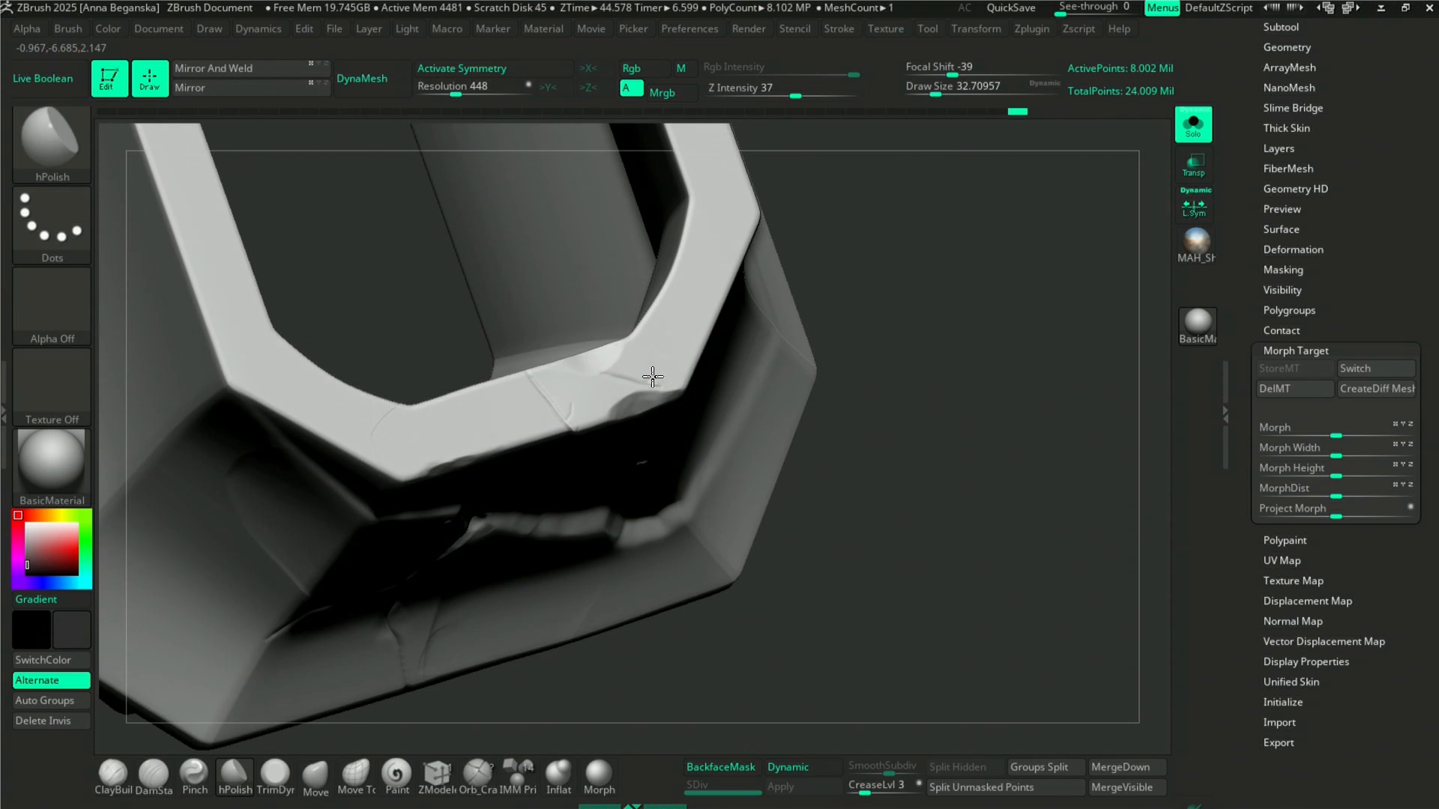
pyautogui.press('f')
# - Review the complete ornament, select the MainMetalPart subtool, isolate it, and set the draw size to about 18
pyautogui.moveTo(892, 438); pyautogui.dragTo(988, 421)
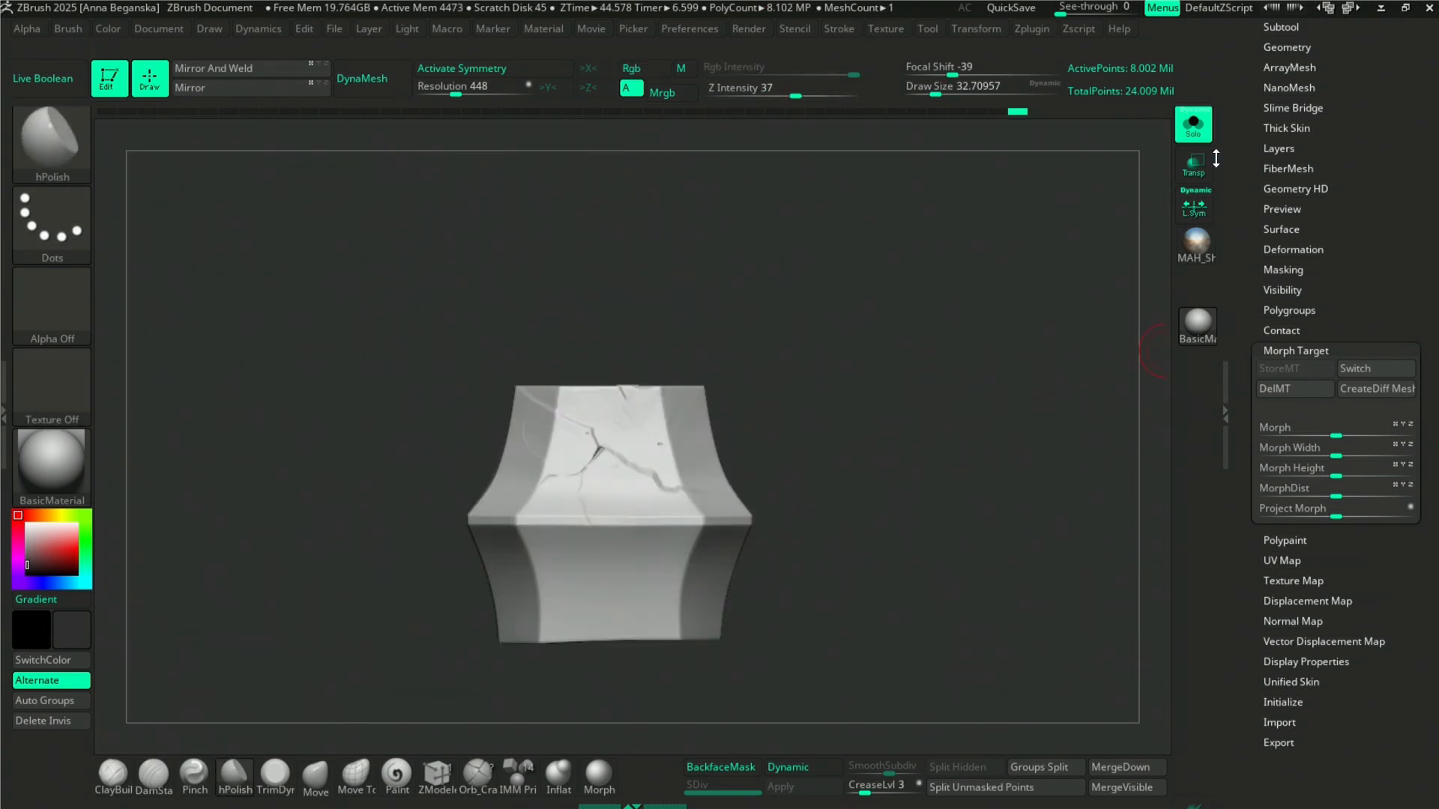
pyautogui.click(1193, 124)
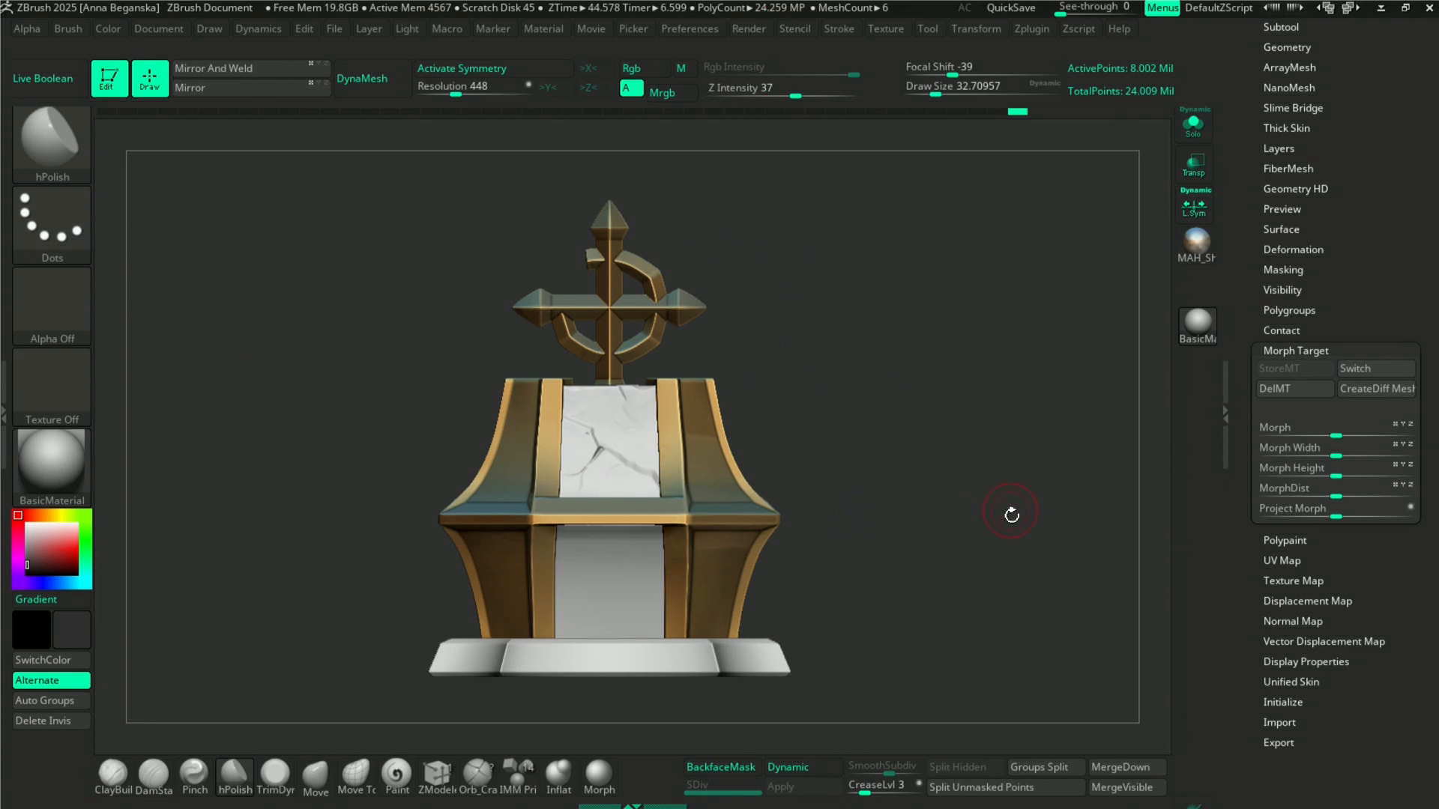
pyautogui.moveTo(856, 364); pyautogui.dragTo(870, 415)
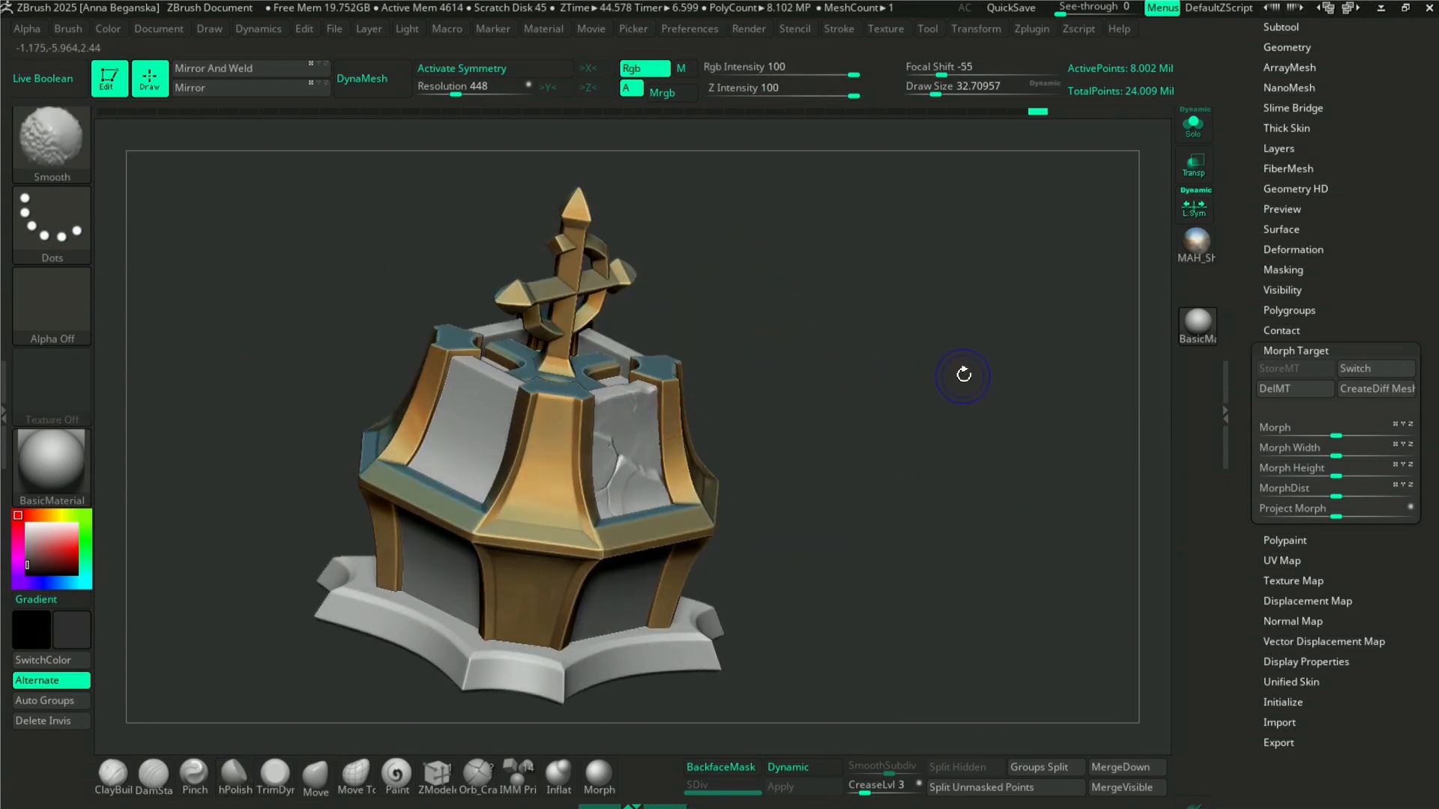
pyautogui.hotkey('shift', 'f')
pyautogui.keyDown('alt'); pyautogui.click(662, 411); pyautogui.keyUp('alt')
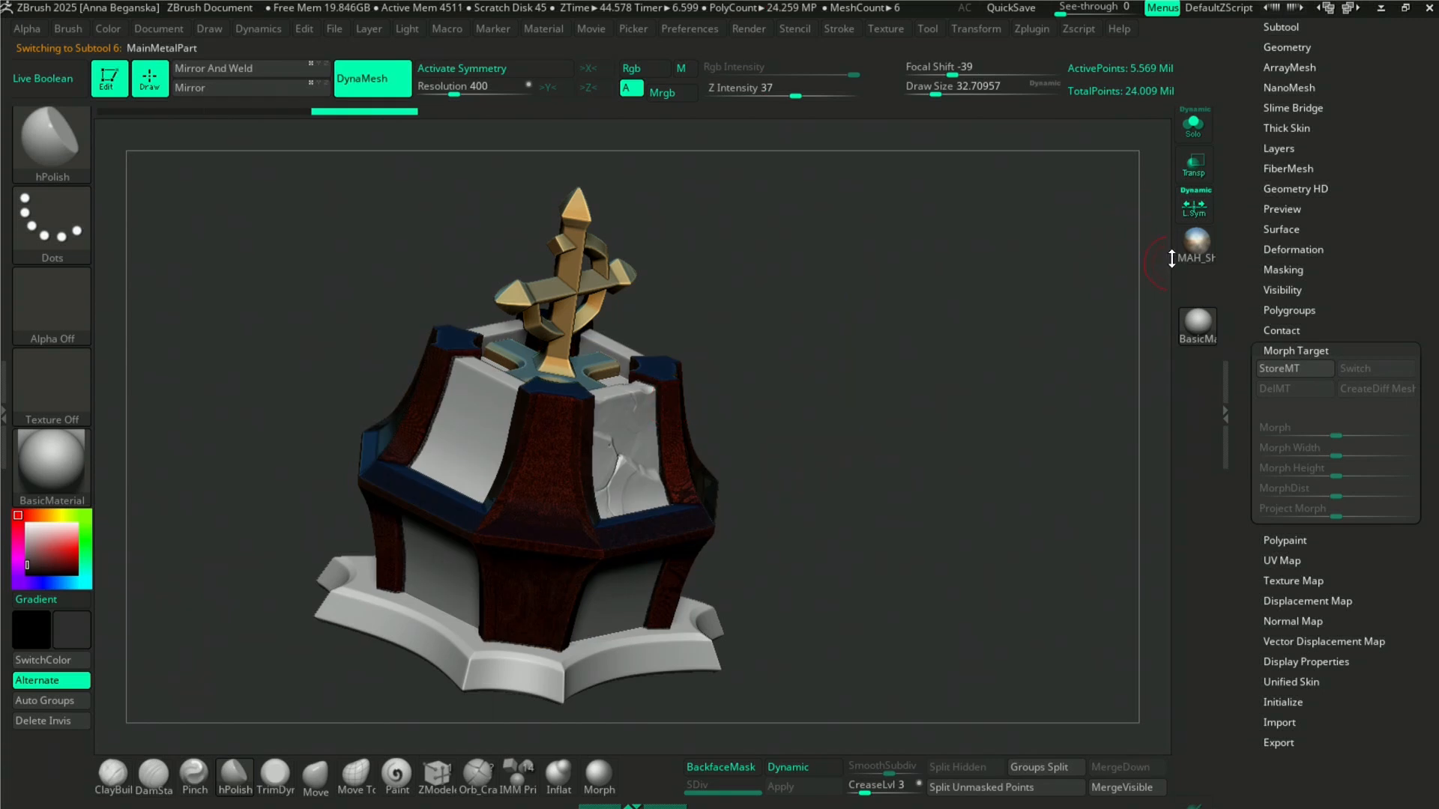
pyautogui.click(1198, 139)
pyautogui.moveTo(893, 383); pyautogui.dragTo(839, 350)
pyautogui.hotkey('shift', 'f')
pyautogui.press('space')
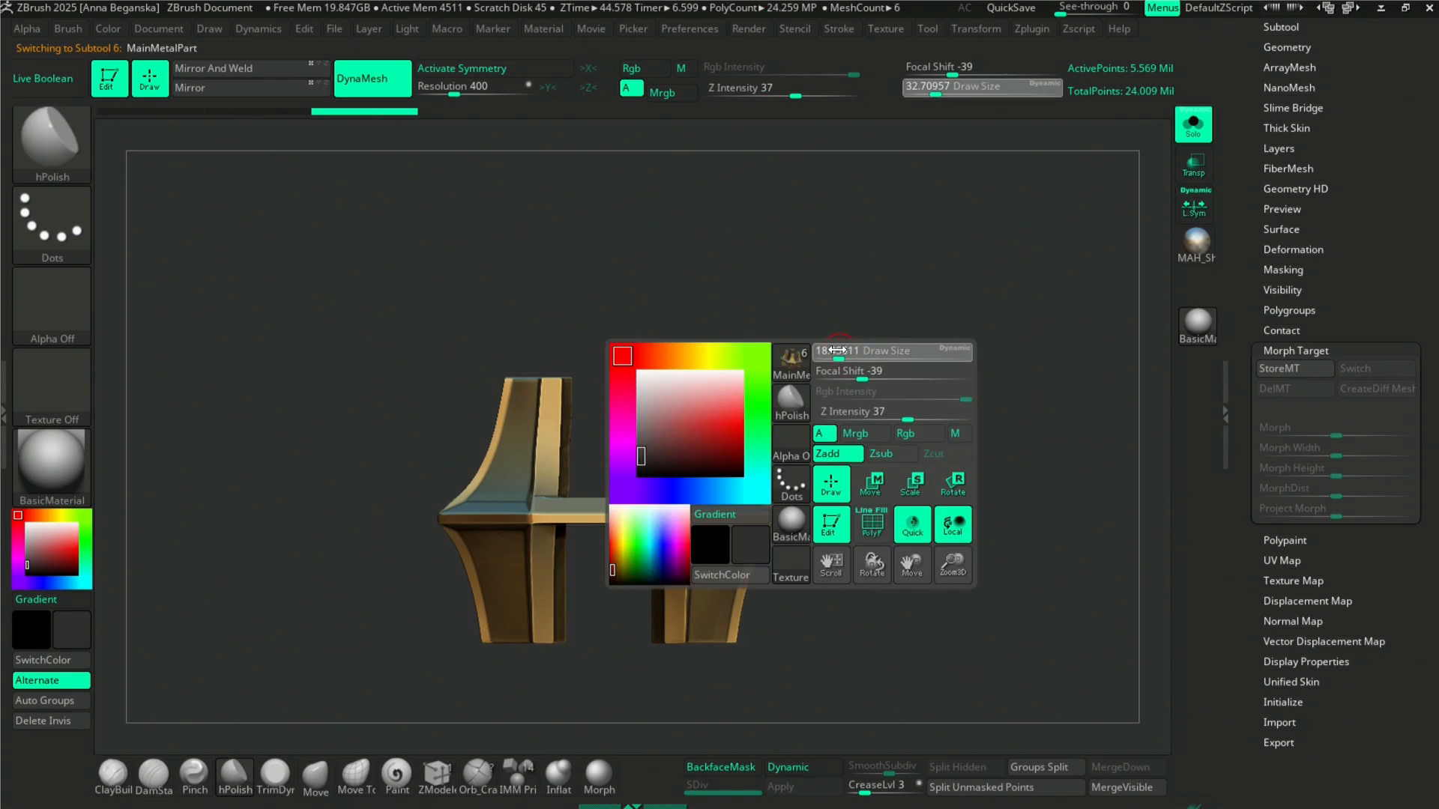
pyautogui.keyDown('alt'); pyautogui.moveTo(796, 292); pyautogui.dragTo(861, 348); pyautogui.keyUp('alt')
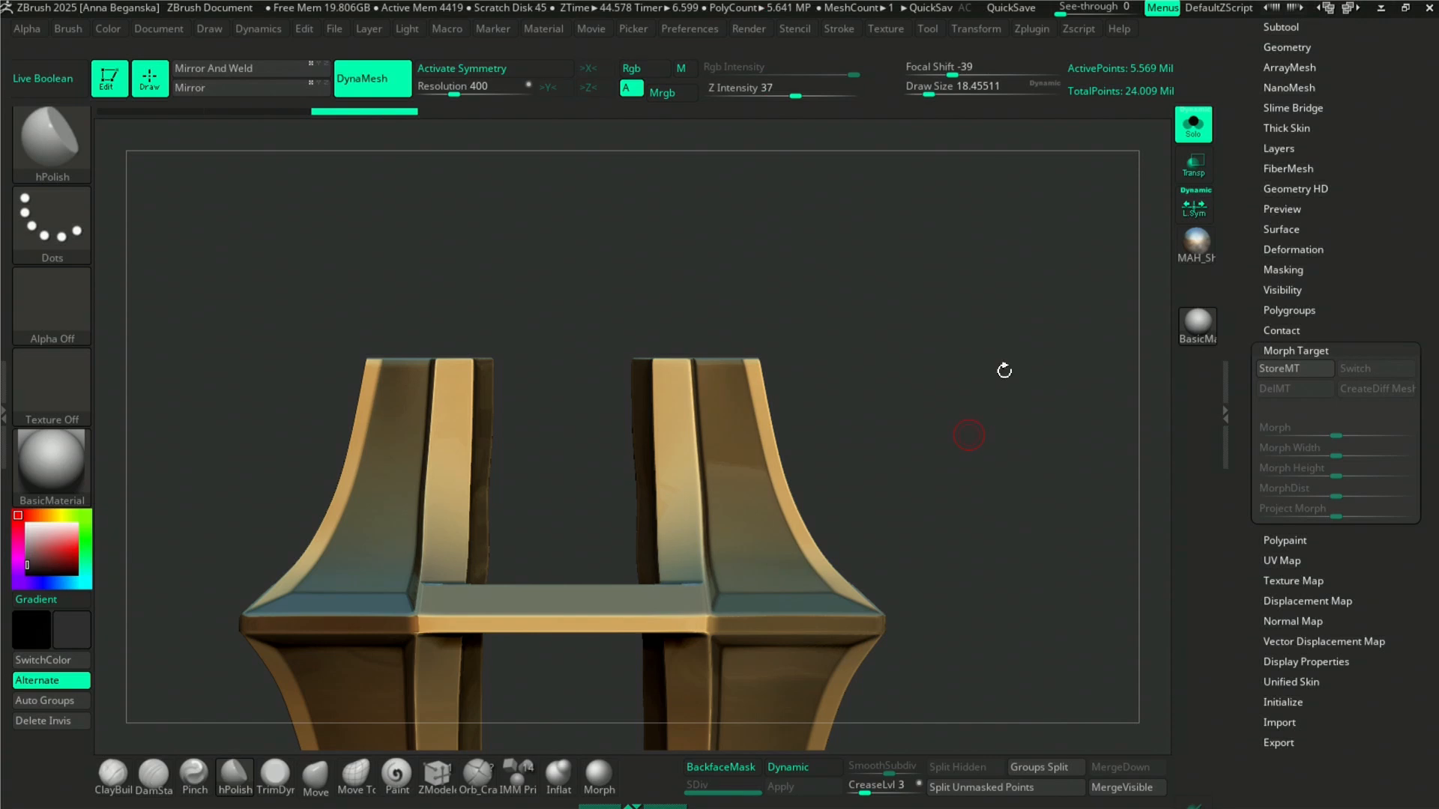
pyautogui.moveTo(987, 353); pyautogui.dragTo(1114, 279)
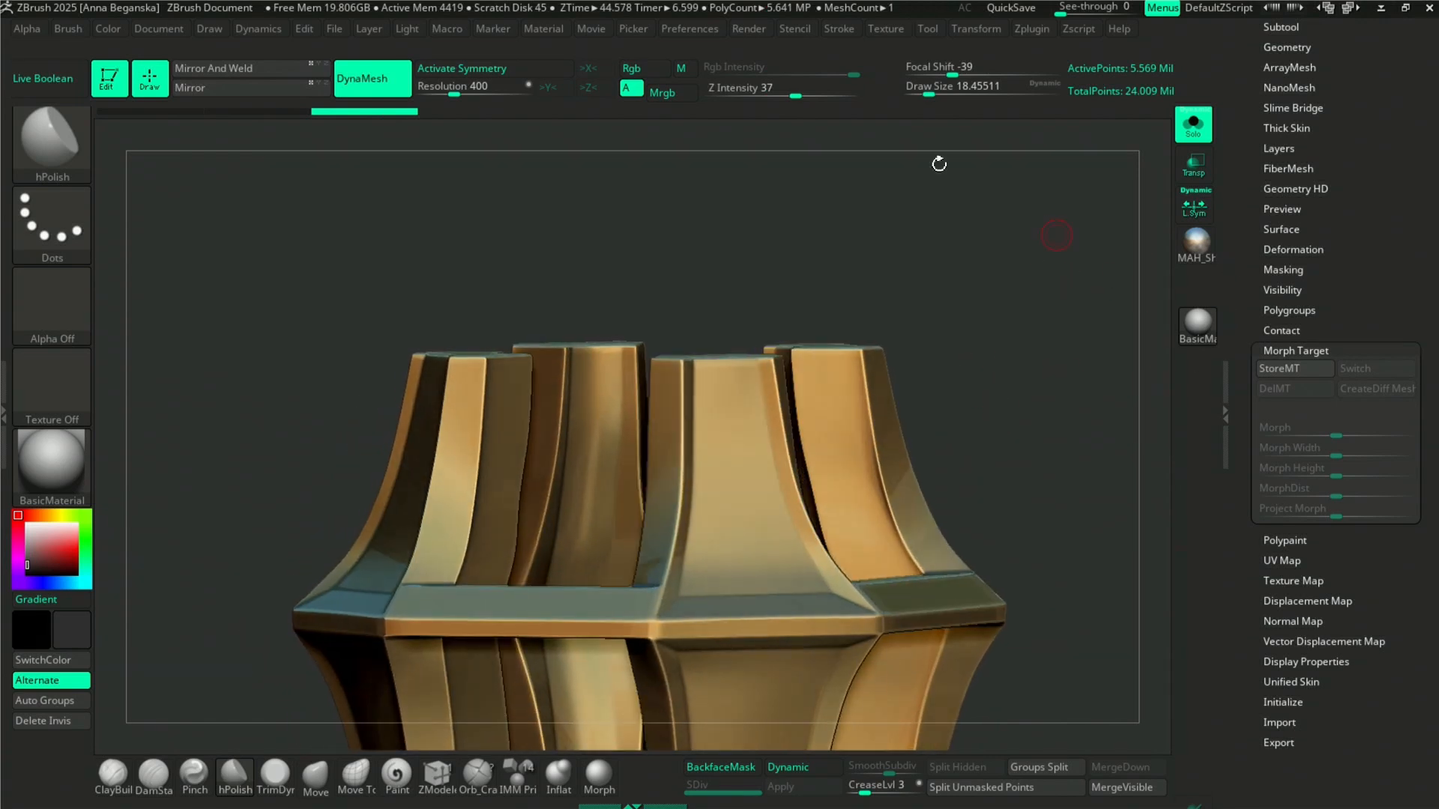
# - Cut a small dent into the upper side edge of a metal pillar with TrimDynamic at a draw size of about 35
pyautogui.click(1193, 124)
pyautogui.moveTo(1065, 290)
pyautogui.keyDown('alt'); pyautogui.mouseDown()
pyautogui.moveTo(1091, 325)
pyautogui.moveTo(1086, 404)
pyautogui.mouseUp(); pyautogui.keyUp('alt')
pyautogui.click(64, 143)
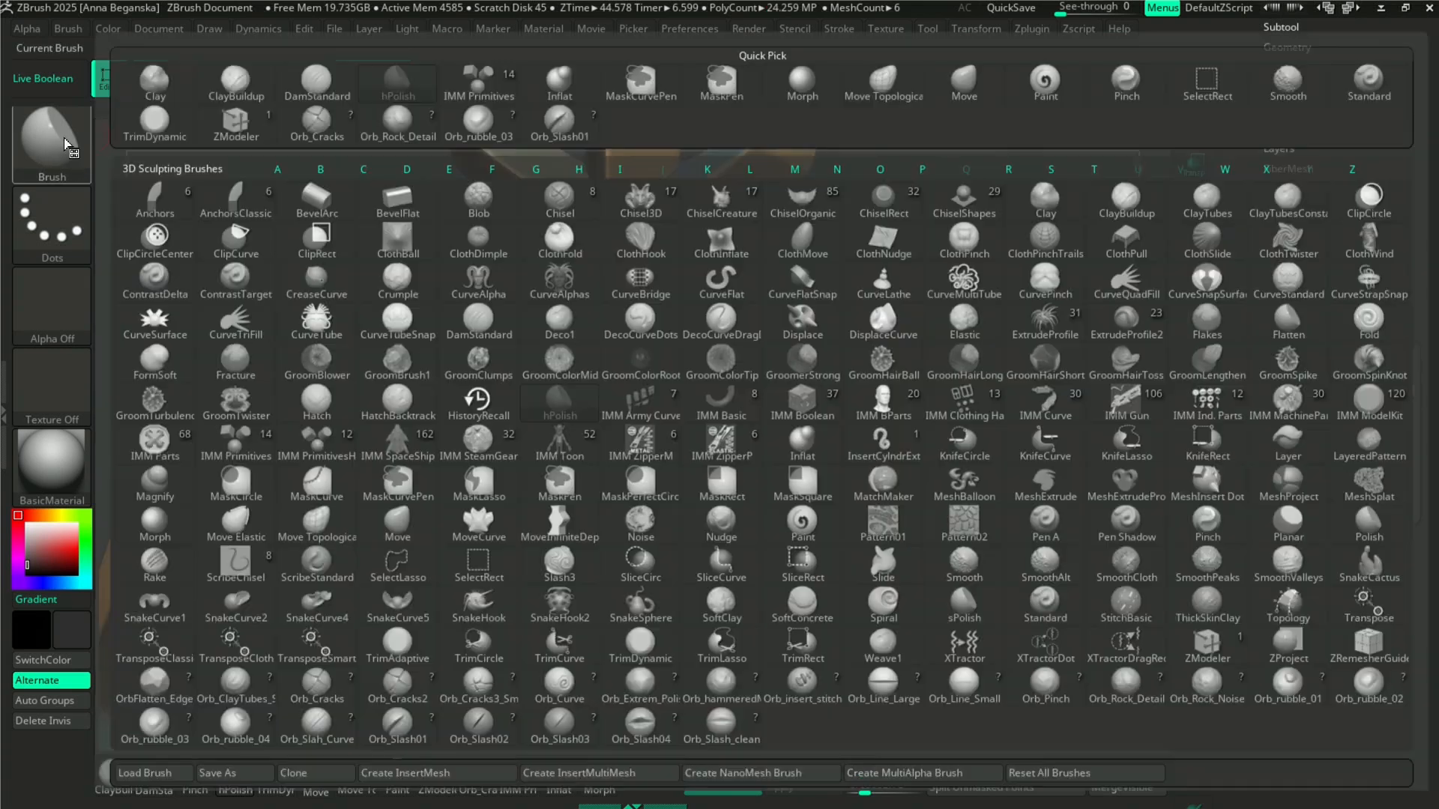
pyautogui.press('t')
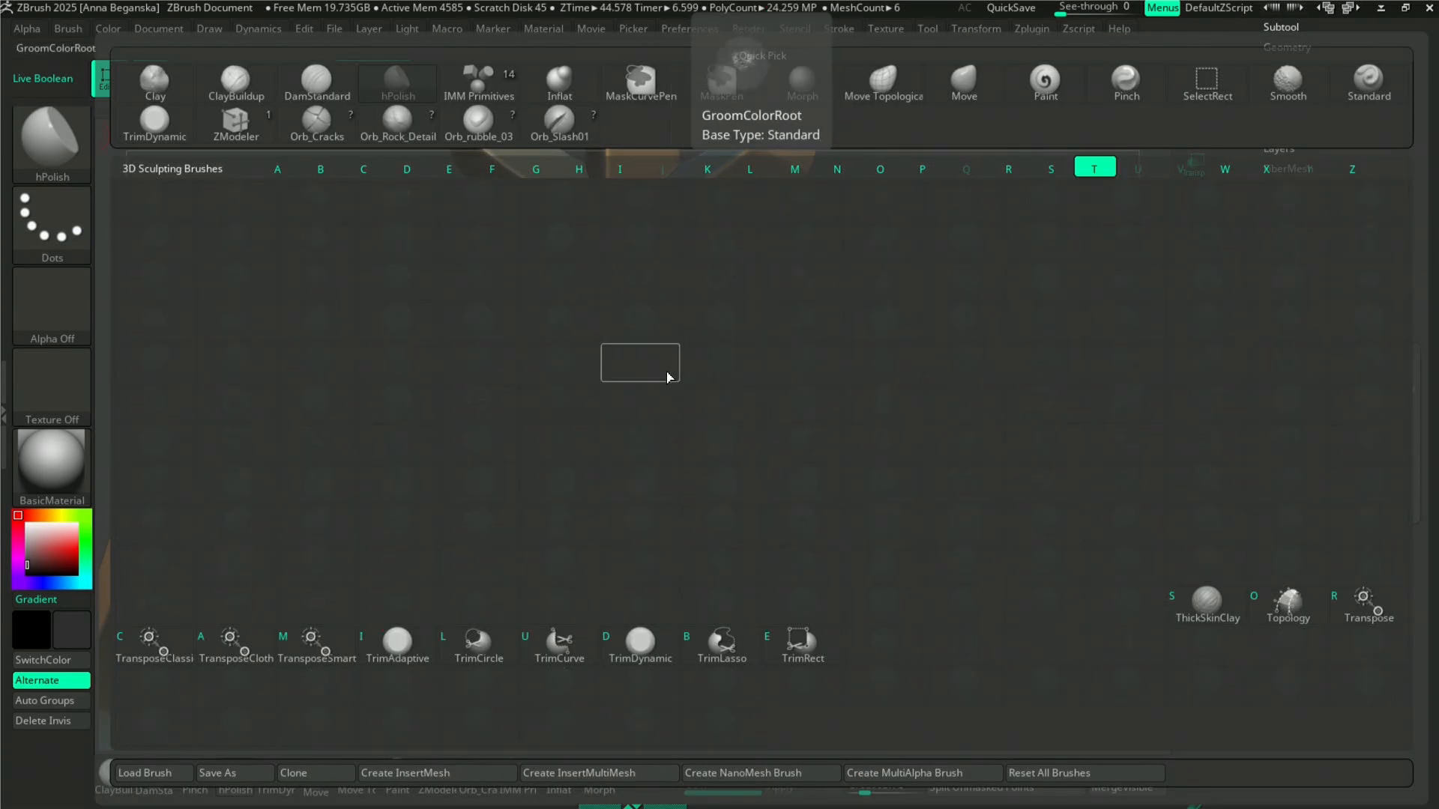
pyautogui.click(640, 641)
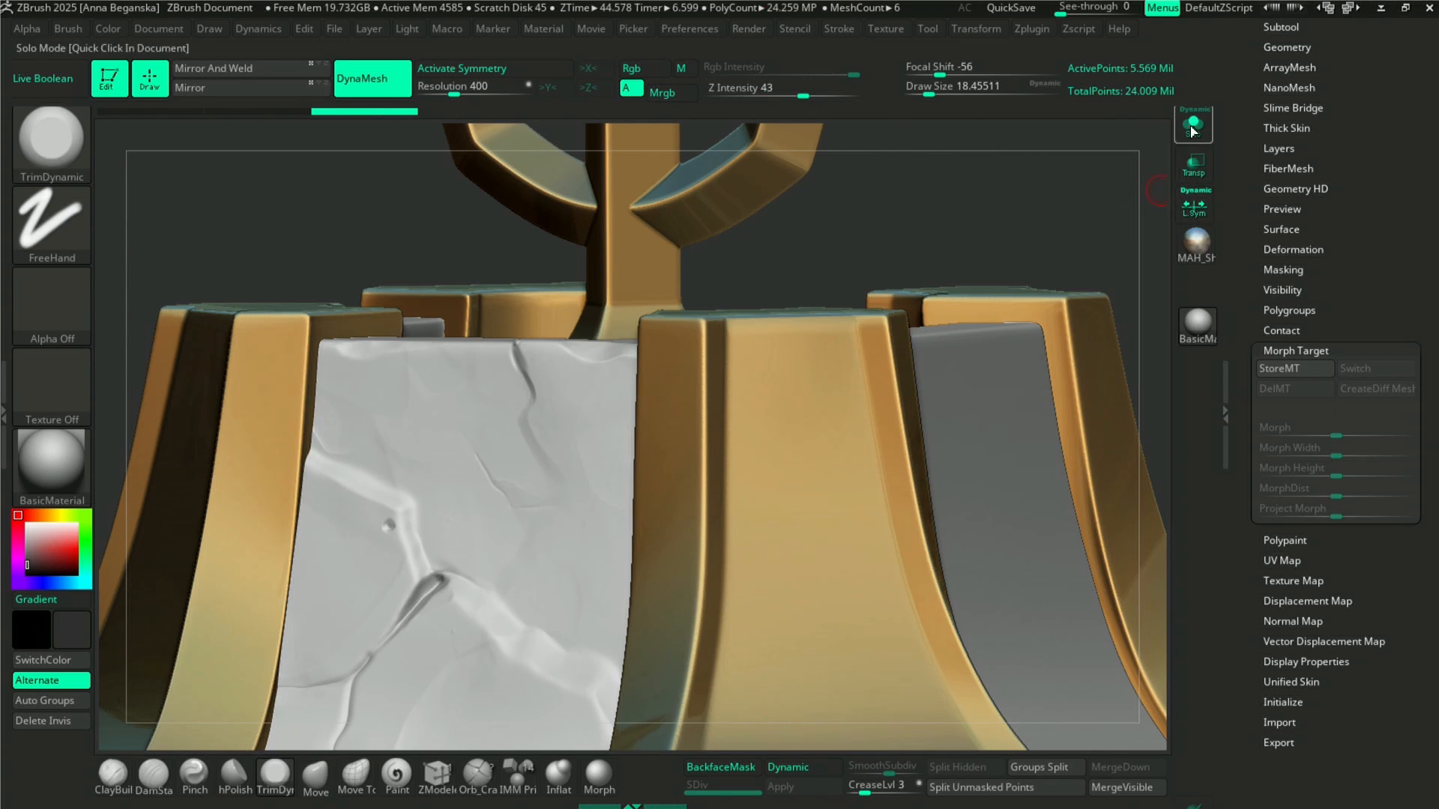
pyautogui.click(1194, 129)
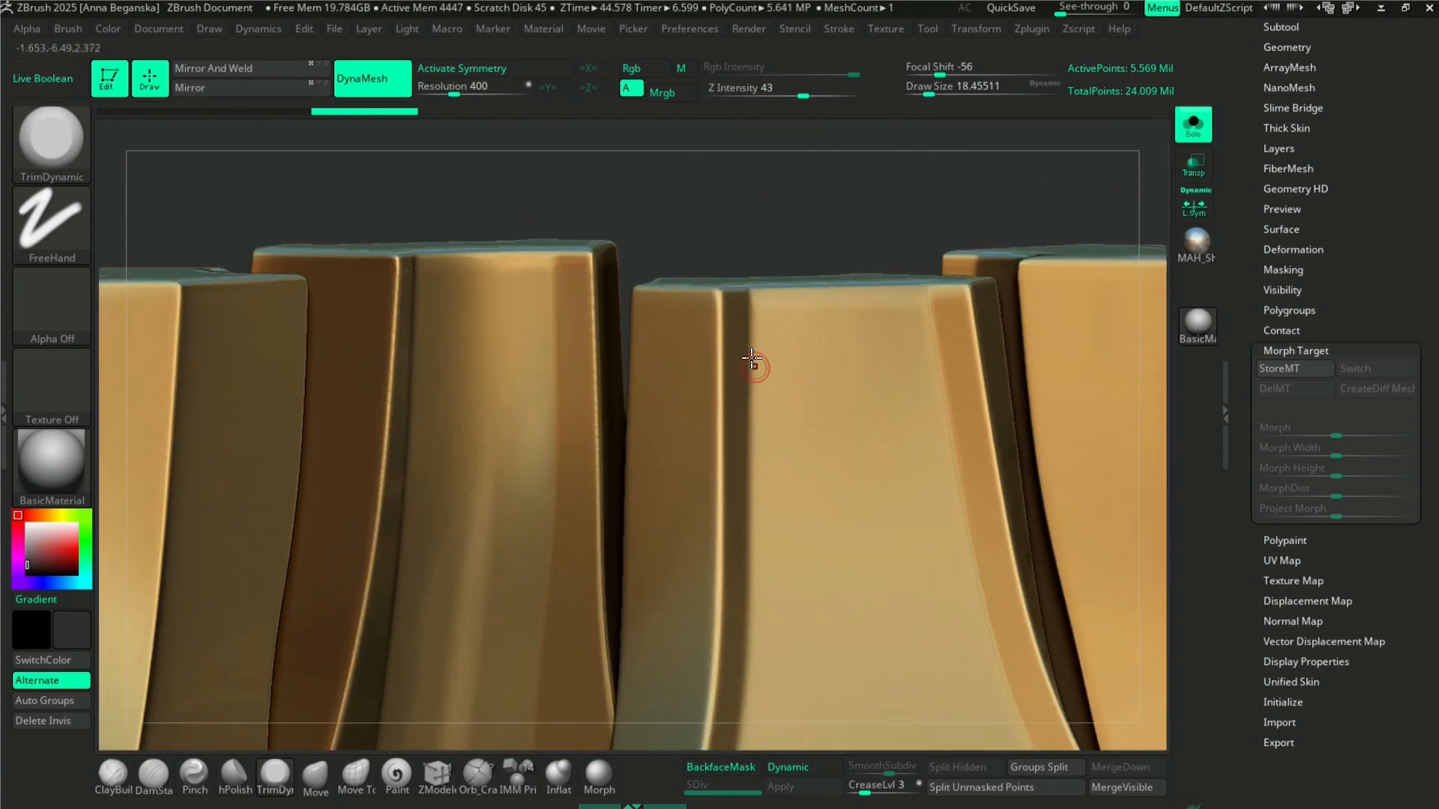
pyautogui.press('space')
pyautogui.moveTo(774, 343)
pyautogui.mouseDown()
pyautogui.moveTo(718, 357)
pyautogui.moveTo(723, 340)
pyautogui.mouseUp()
pyautogui.press('space')
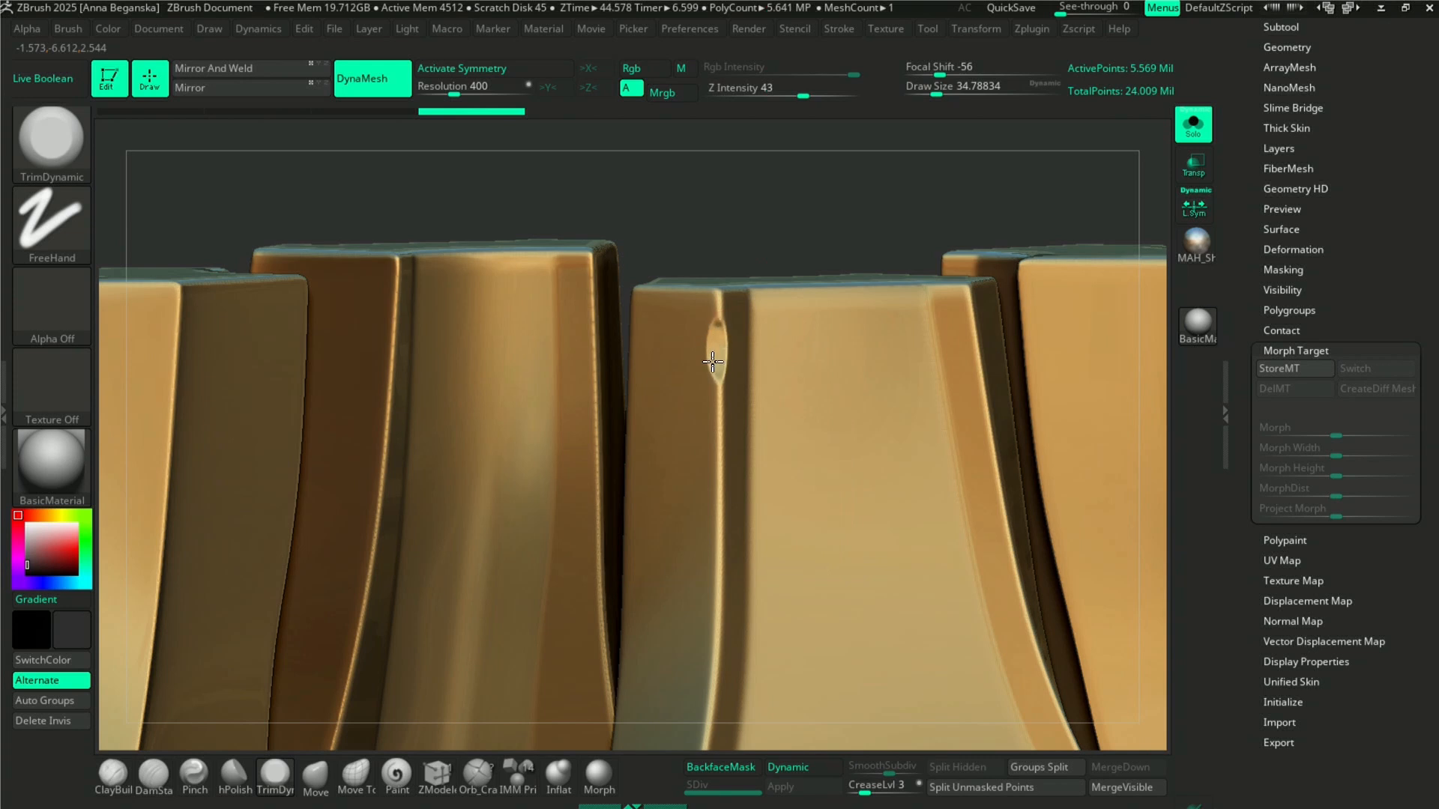
pyautogui.moveTo(714, 364); pyautogui.dragTo(718, 351)
# - Trim irregular chips into the same pillar's opposite lower edge and the front edge of the ledge beneath it
pyautogui.keyDown('alt'); pyautogui.moveTo(738, 194); pyautogui.dragTo(614, 191); pyautogui.keyUp('alt')
pyautogui.keyDown('alt'); pyautogui.moveTo(1125, 399); pyautogui.dragTo(1028, 443); pyautogui.keyUp('alt')
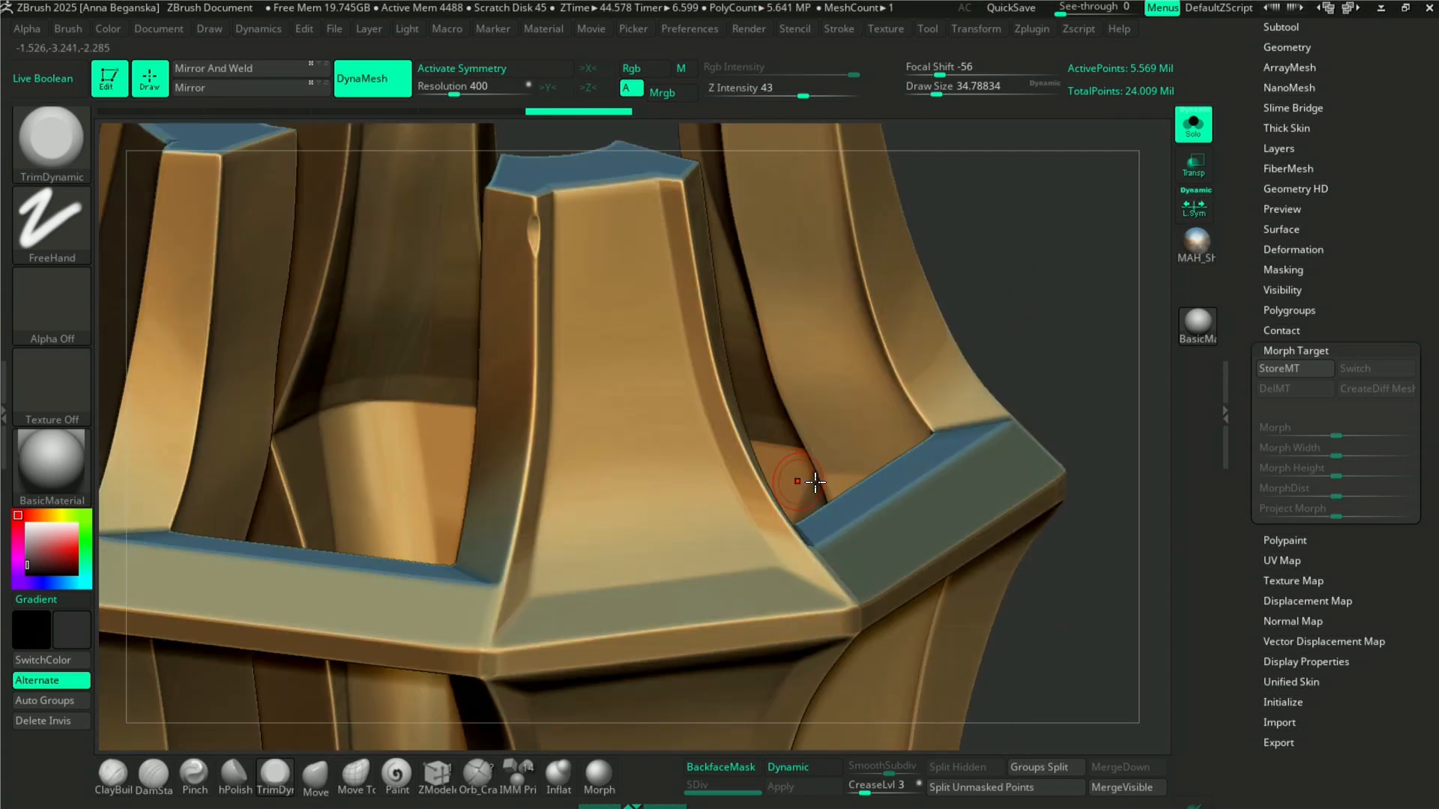
pyautogui.moveTo(1122, 330); pyautogui.dragTo(1036, 330)
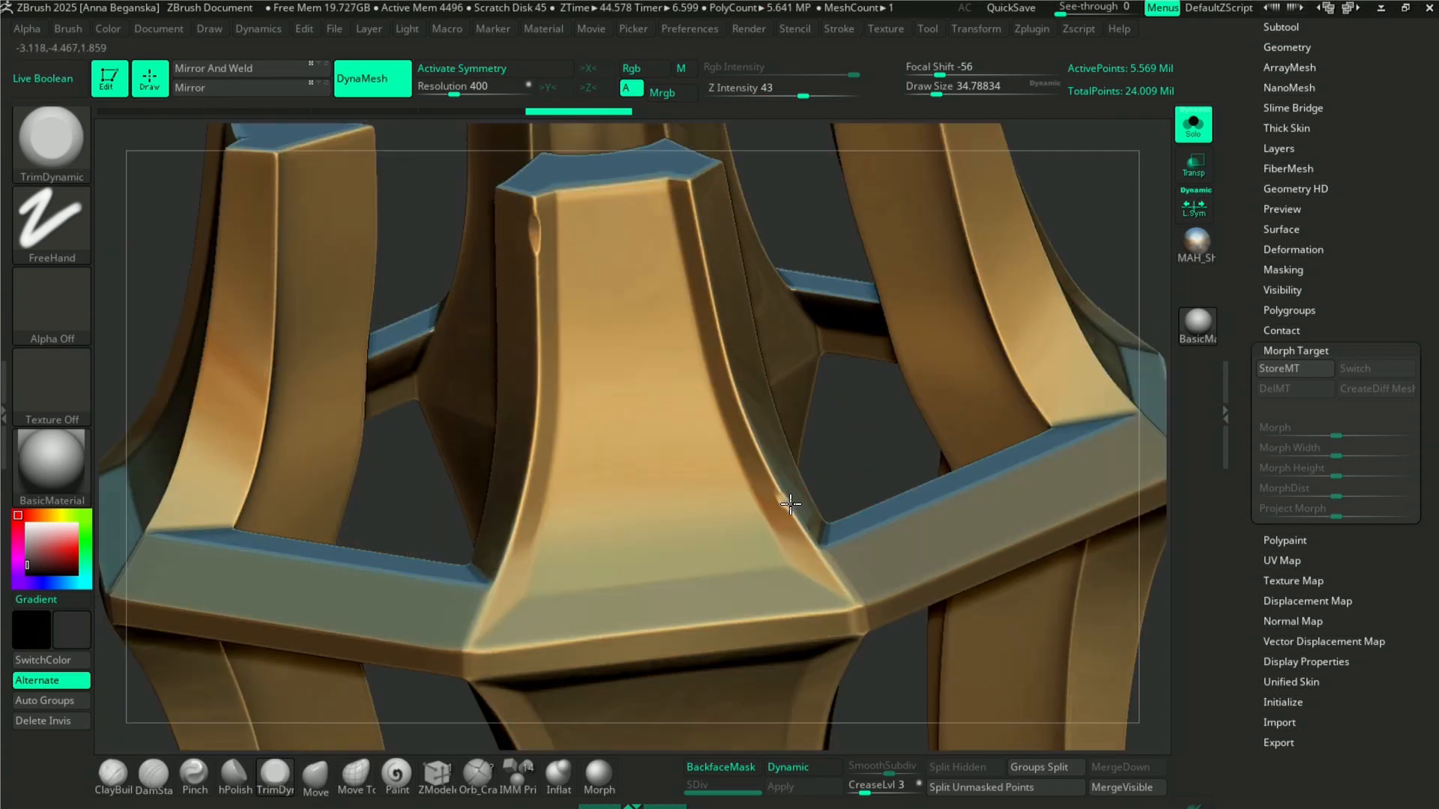
pyautogui.click(769, 478)
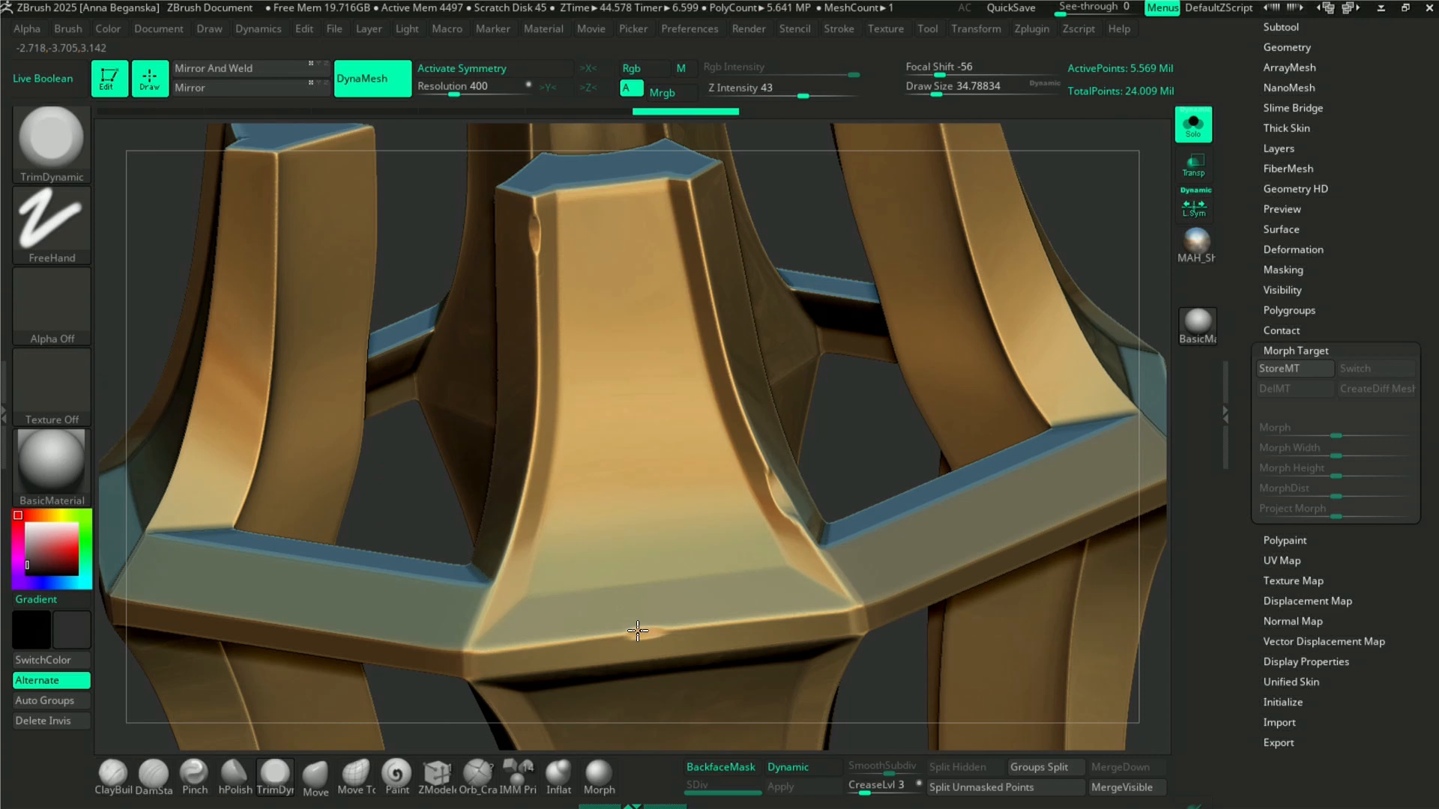
pyautogui.click(677, 628)
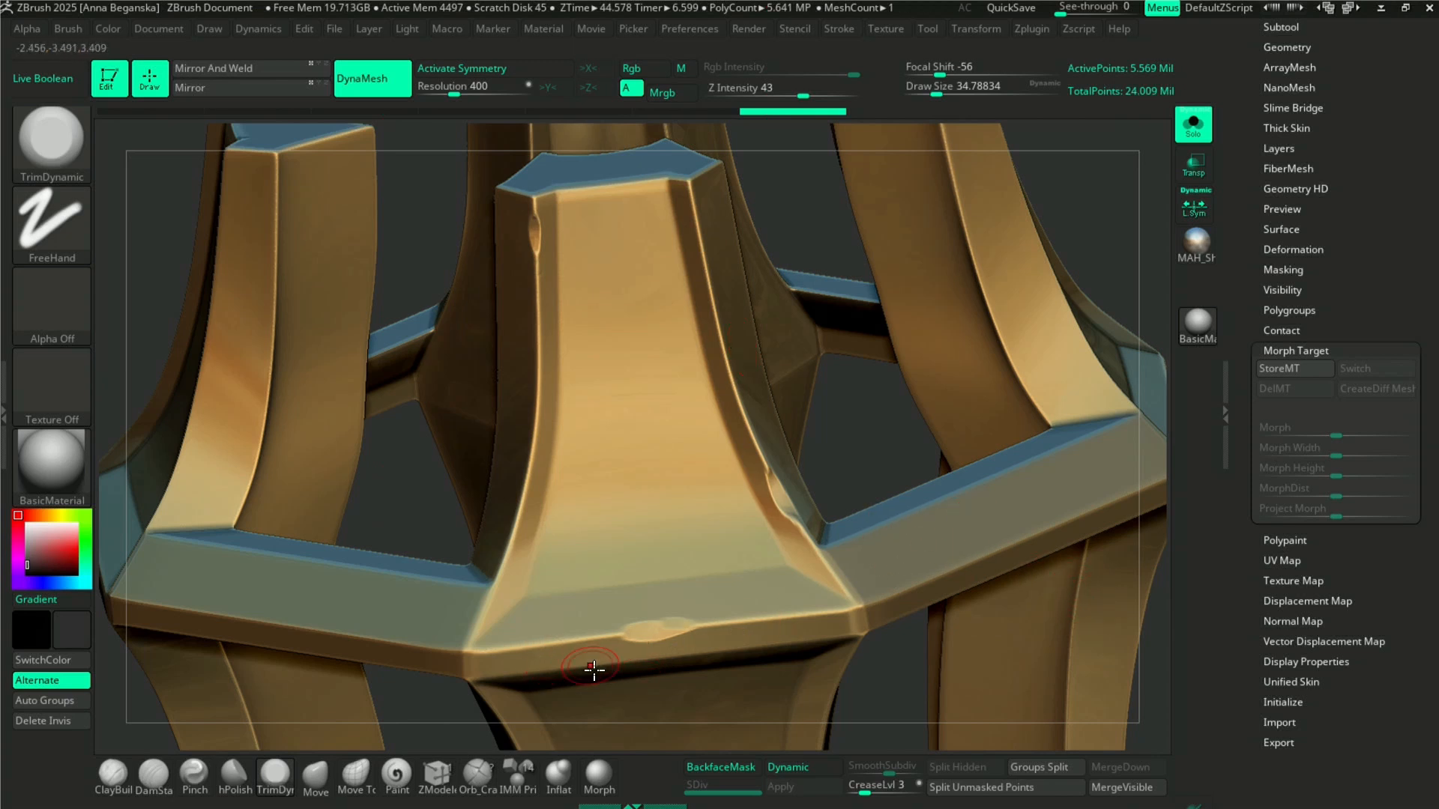
# - Choose the Inflat brush, enable LazyMouse for it, and set its LazyStep to 0.1
pyautogui.click(560, 778)
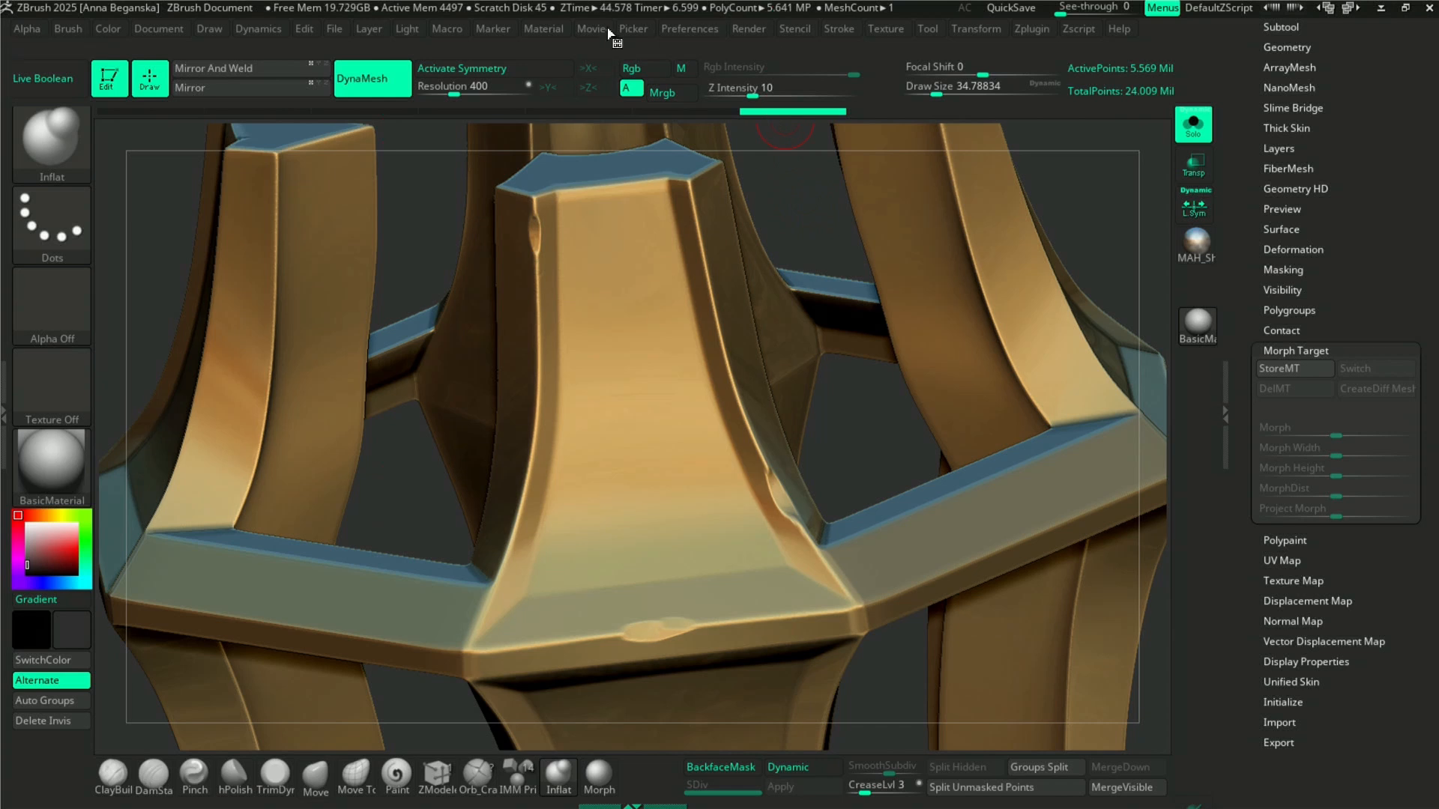
pyautogui.click(633, 29)
pyautogui.moveTo(862, 32)
pyautogui.click(832, 32)
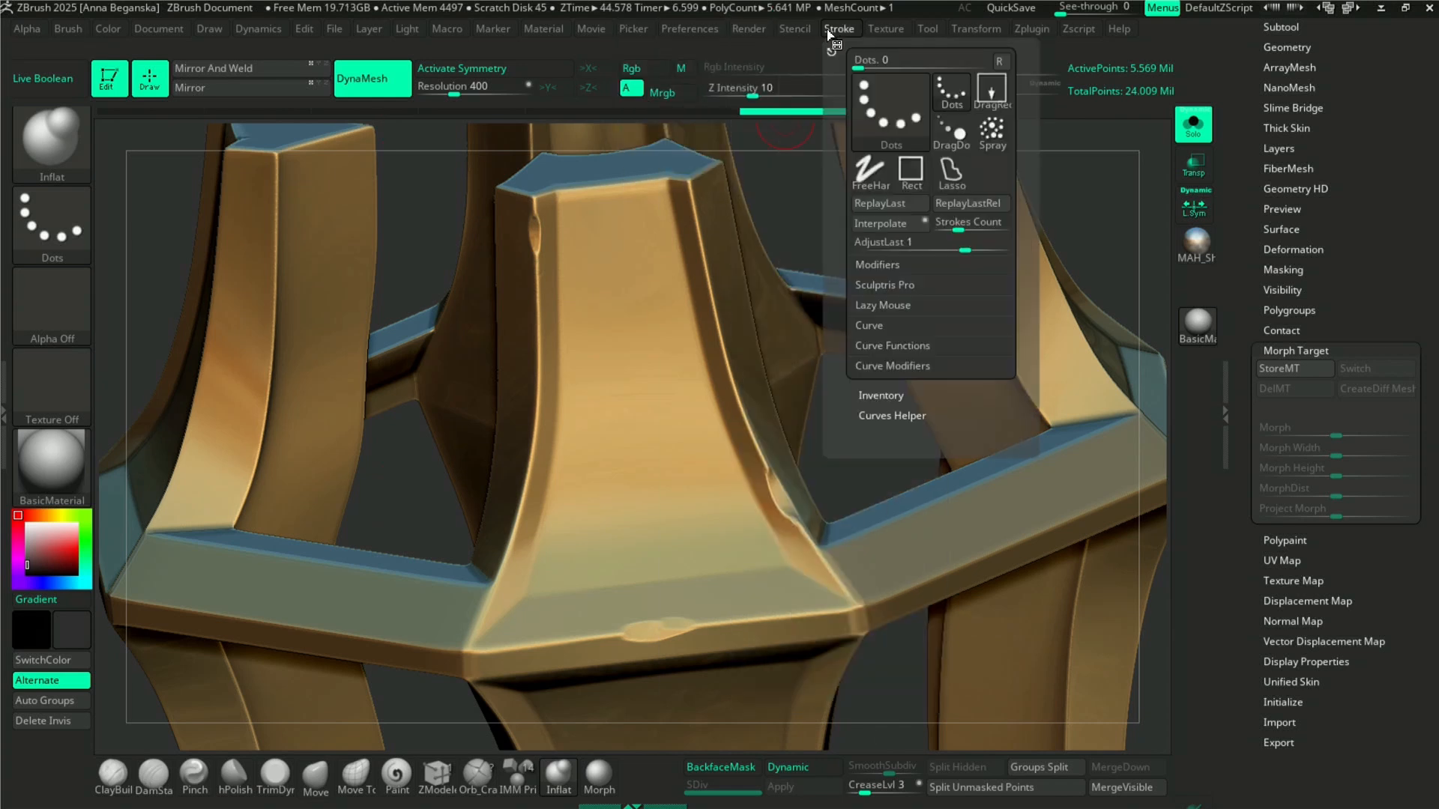
pyautogui.click(859, 305)
pyautogui.click(886, 325)
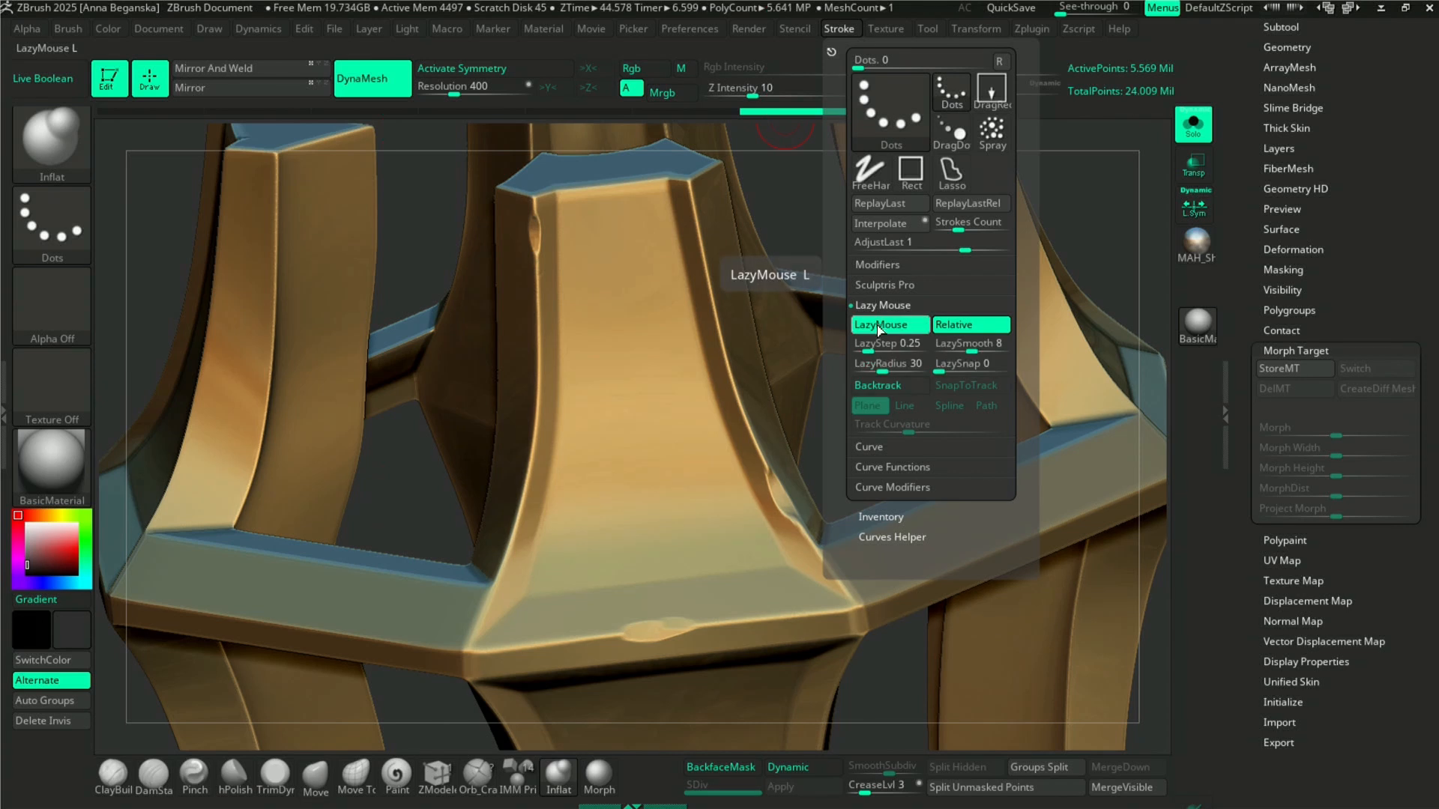
pyautogui.moveTo(873, 343); pyautogui.dragTo(880, 339)
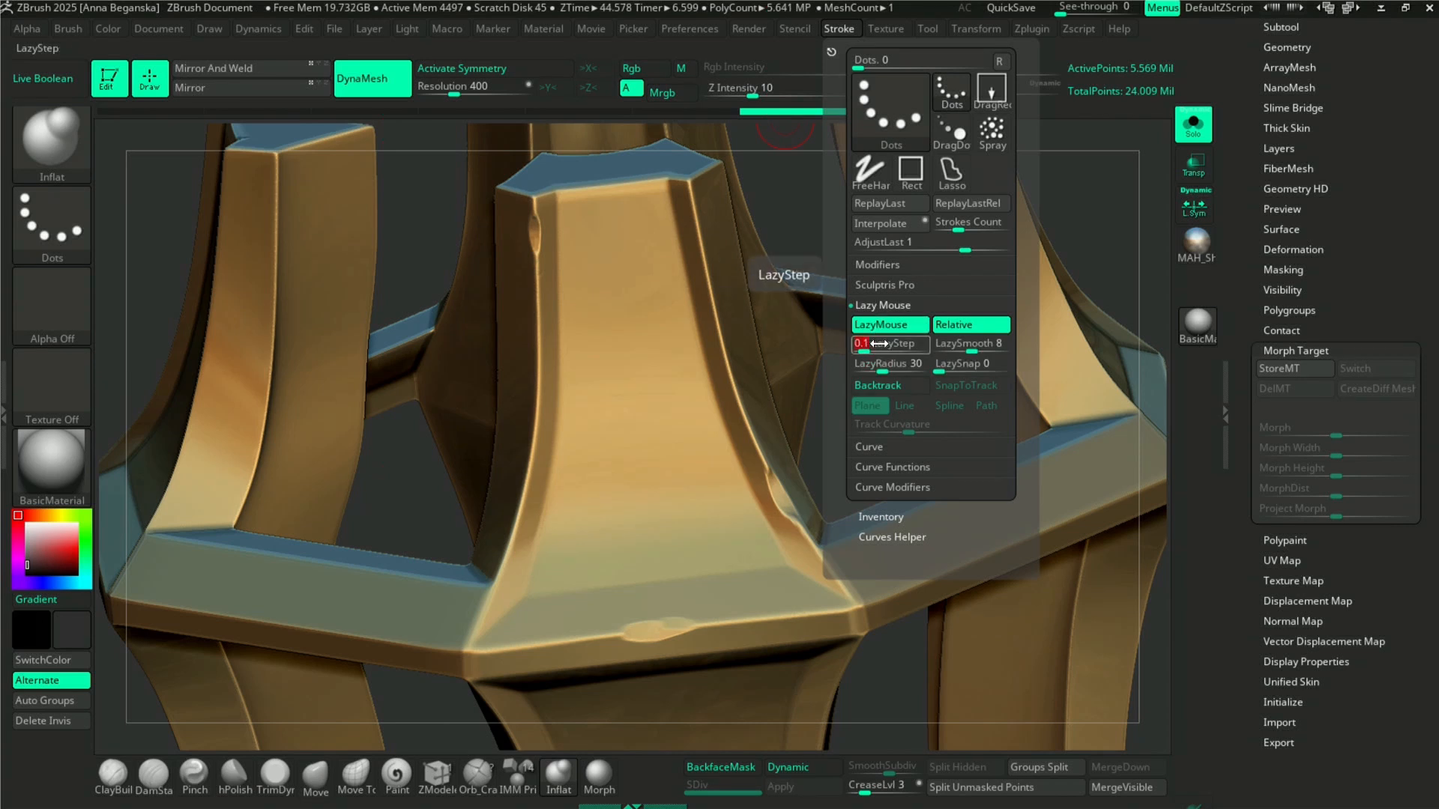
pyautogui.press('Return')
# - Try a thin Inflat rim along the chip on the pillar's lower side edge, at a draw size of about 13
pyautogui.moveTo(1093, 192)
pyautogui.mouseDown()
pyautogui.moveTo(851, 267)
pyautogui.moveTo(874, 235)
pyautogui.moveTo(972, 242)
pyautogui.mouseUp()
pyautogui.press('s')
pyautogui.press('s')
pyautogui.moveTo(1042, 203); pyautogui.dragTo(1028, 204)
pyautogui.moveTo(1028, 260)
pyautogui.mouseDown()
pyautogui.moveTo(979, 379)
pyautogui.moveTo(1111, 141)
pyautogui.moveTo(1091, 300)
pyautogui.mouseUp()
pyautogui.press('super')
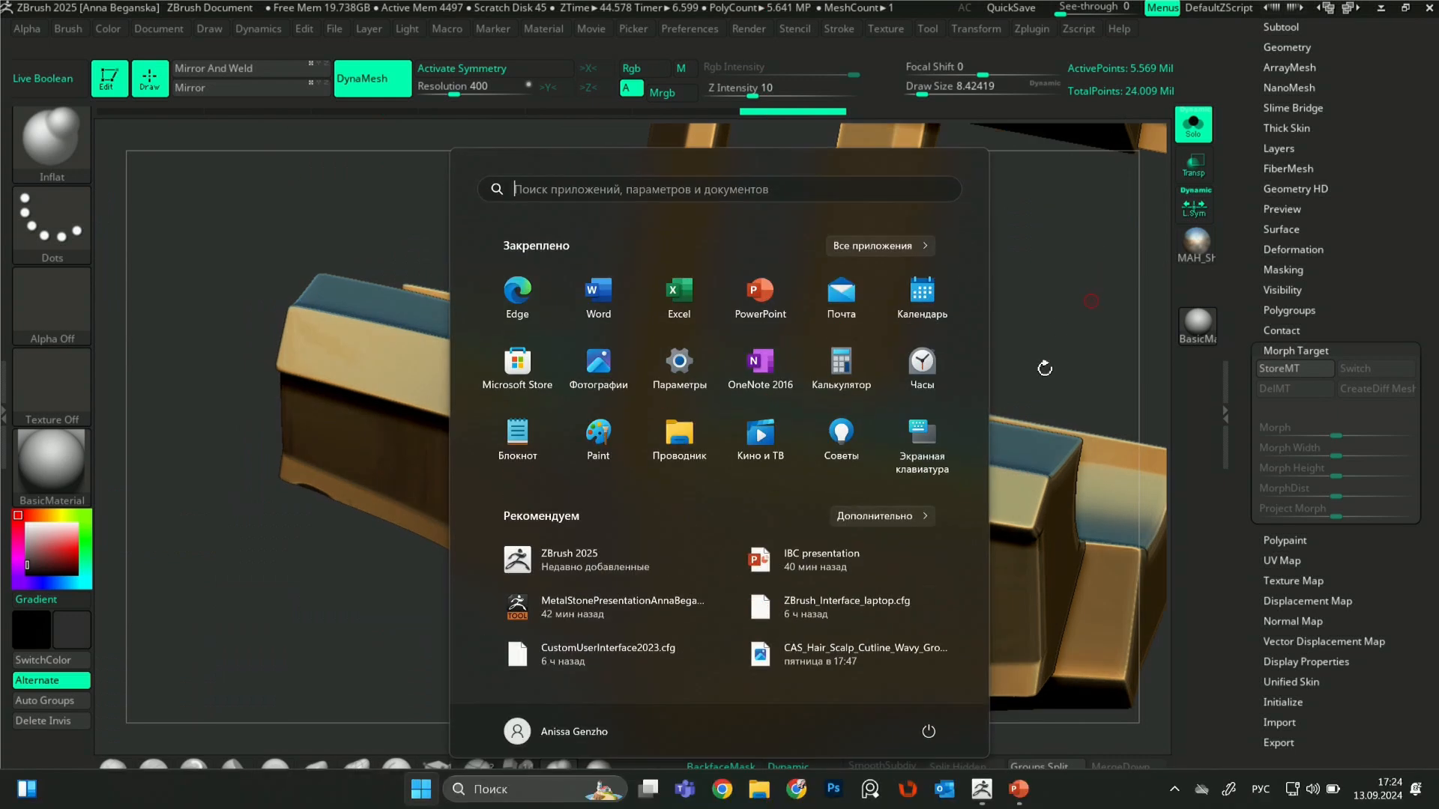
pyautogui.click(186, 290)
pyautogui.moveTo(522, 209); pyautogui.dragTo(563, 174)
pyautogui.keyDown('alt'); pyautogui.moveTo(1032, 365); pyautogui.dragTo(1135, 416); pyautogui.keyUp('alt')
pyautogui.moveTo(793, 141); pyautogui.dragTo(642, 331)
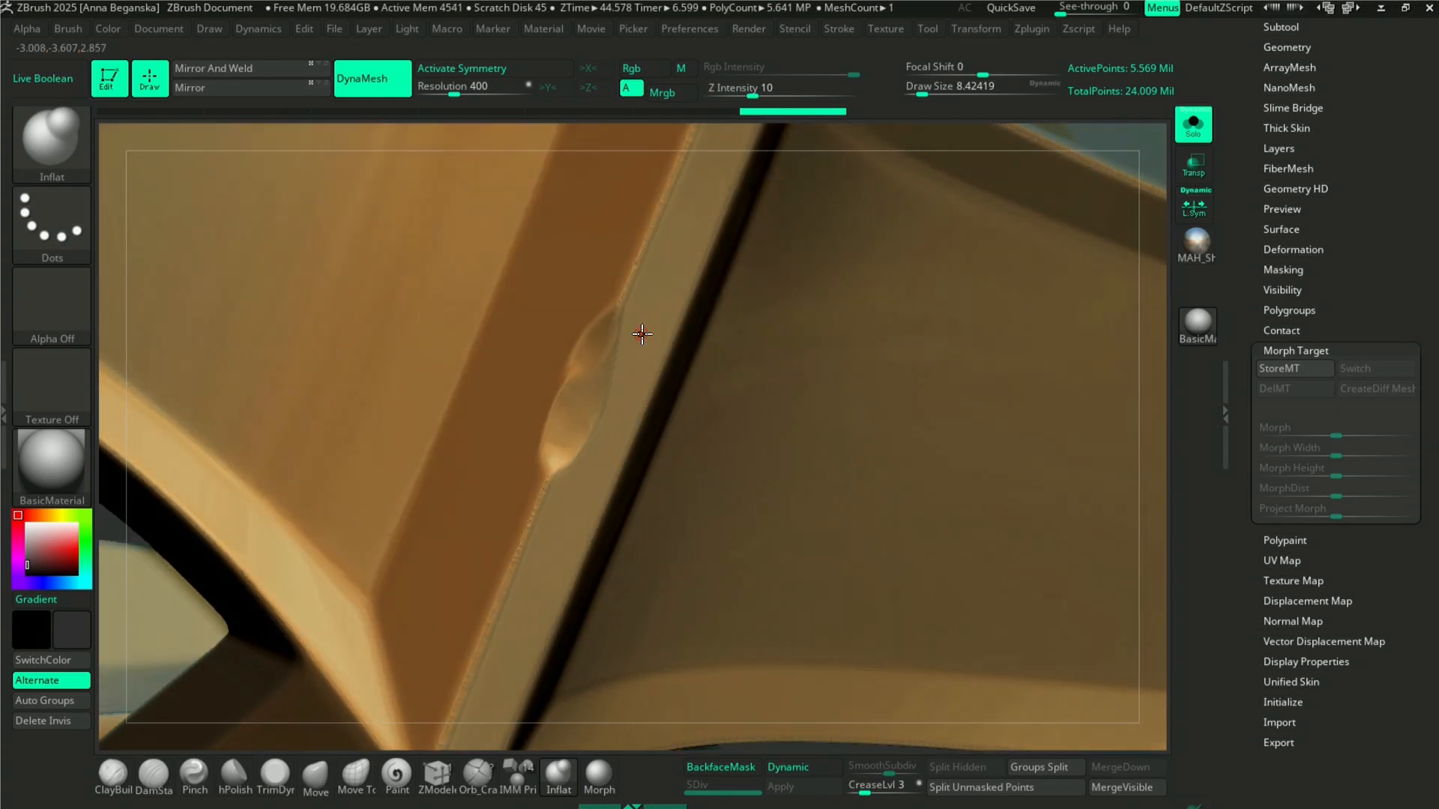
pyautogui.press('space')
pyautogui.click(631, 320)
pyautogui.moveTo(741, 117); pyautogui.dragTo(645, 296)
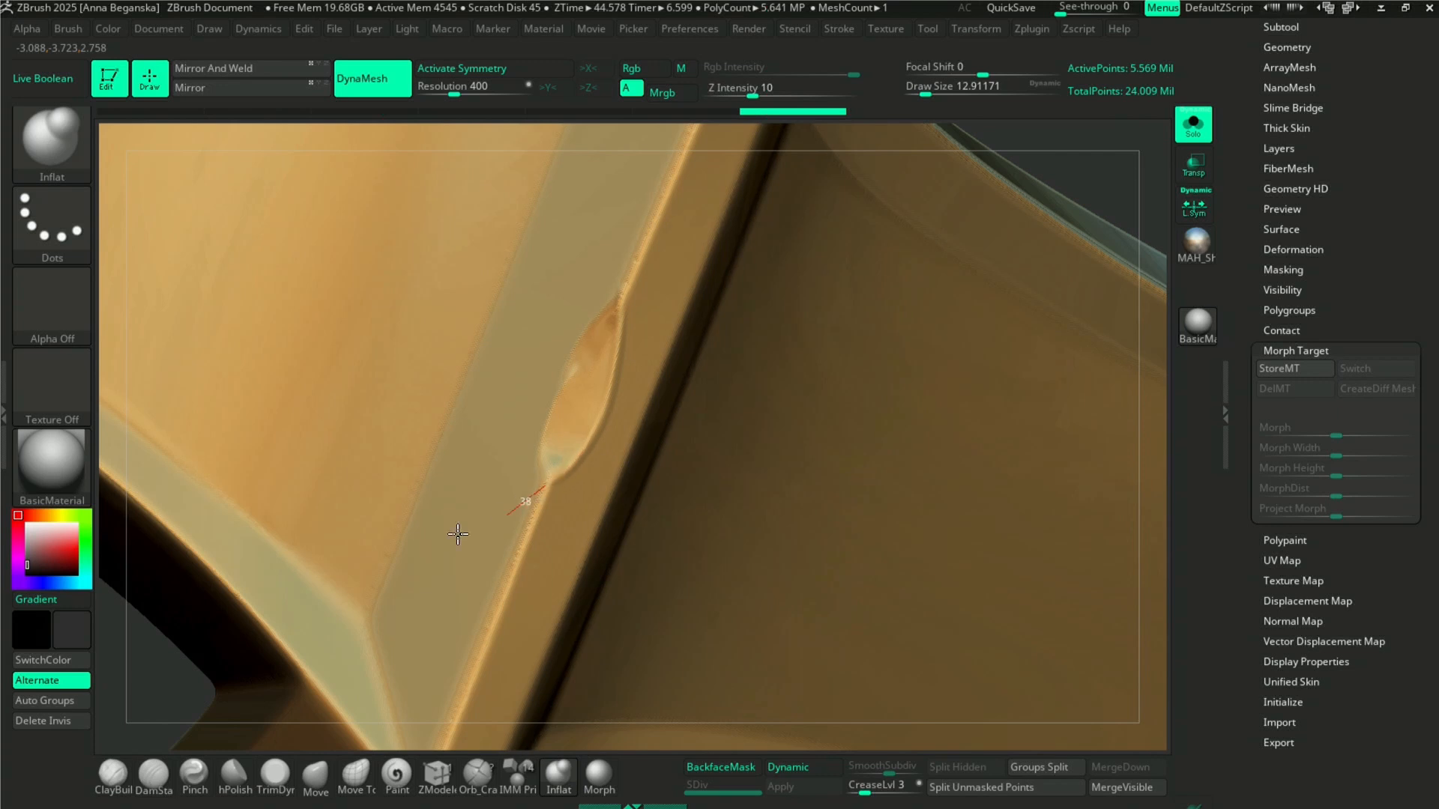
# - Raise a rim around both sides of the pillar's lower edge chip with Inflat at a draw size of about 20
pyautogui.press('space')
pyautogui.moveTo(672, 308)
pyautogui.mouseDown()
pyautogui.moveTo(621, 330)
pyautogui.moveTo(574, 478)
pyautogui.mouseUp()
pyautogui.click(644, 308)
pyautogui.moveTo(621, 322)
pyautogui.mouseDown()
pyautogui.moveTo(604, 392)
pyautogui.moveTo(525, 517)
pyautogui.moveTo(542, 421)
pyautogui.mouseUp()
pyautogui.moveTo(544, 492)
pyautogui.mouseDown()
pyautogui.moveTo(538, 457)
pyautogui.moveTo(575, 334)
pyautogui.moveTo(646, 261)
pyautogui.moveTo(539, 434)
pyautogui.mouseUp()
pyautogui.moveTo(536, 543); pyautogui.dragTo(516, 560)
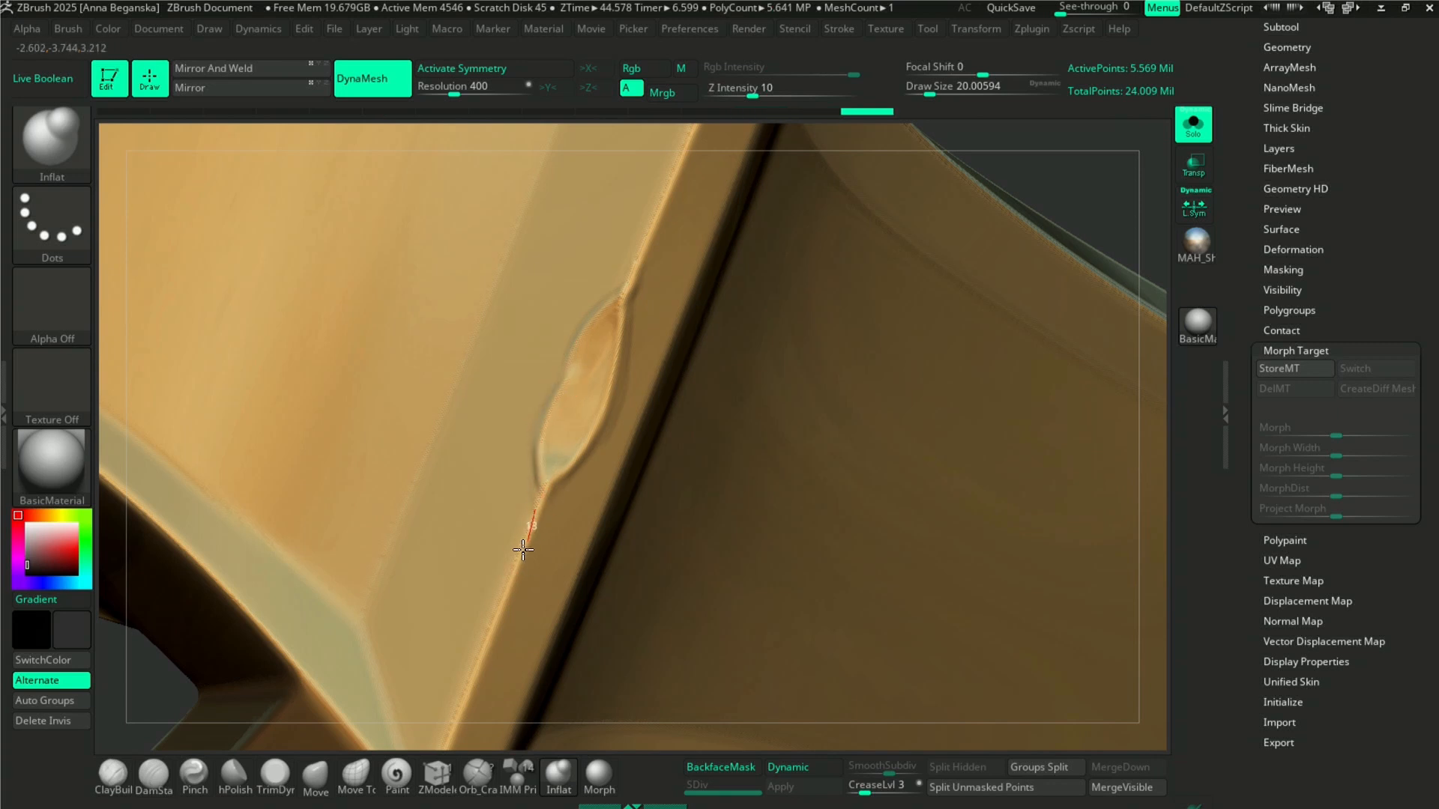
pyautogui.moveTo(531, 446); pyautogui.dragTo(534, 503)
pyautogui.moveTo(526, 409); pyautogui.dragTo(538, 489)
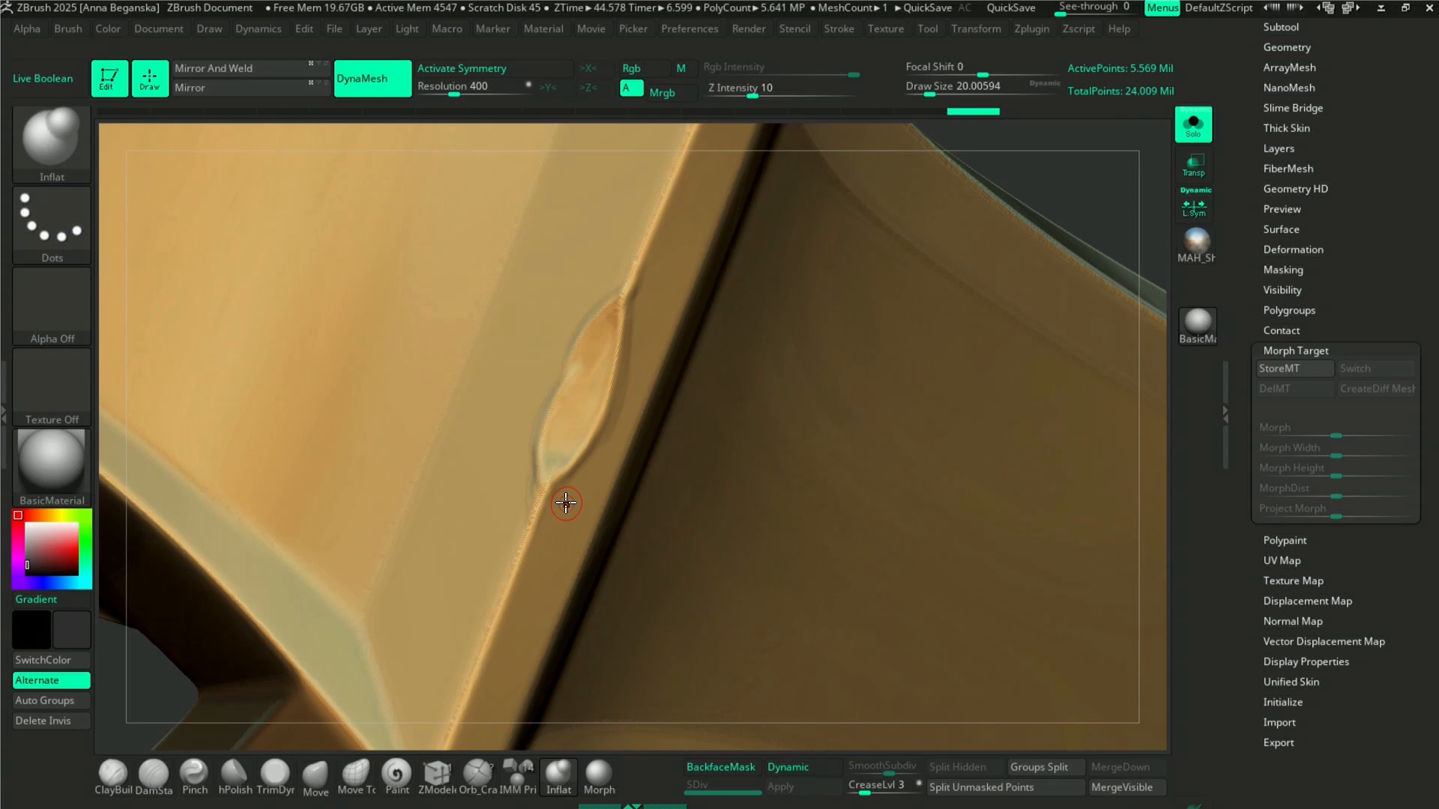
# - Smooth the chip's rim where it meets the edge and touch up both of its sides with further Inflat strokes
pyautogui.press('shift')
pyautogui.press('shift')
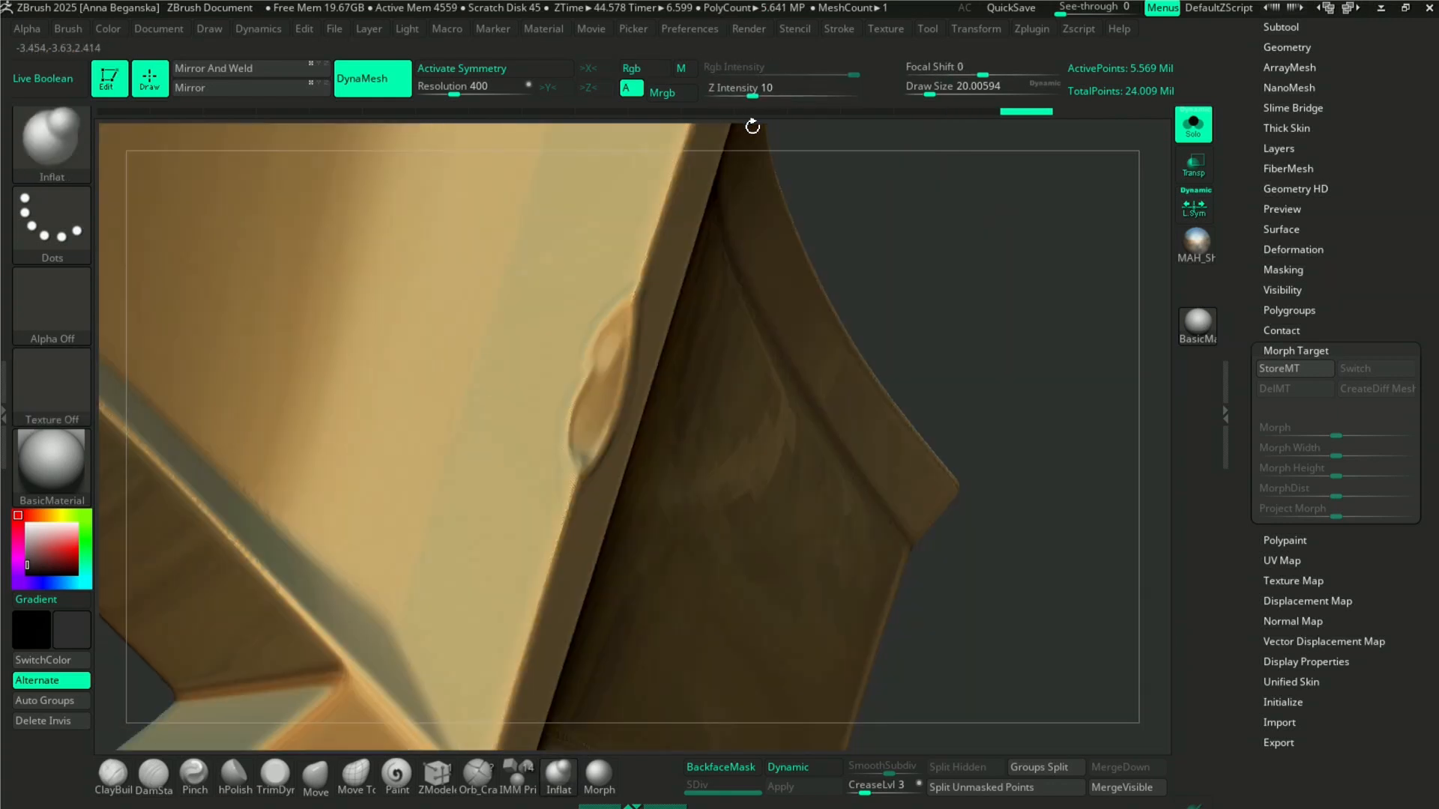
pyautogui.moveTo(750, 129); pyautogui.dragTo(600, 307)
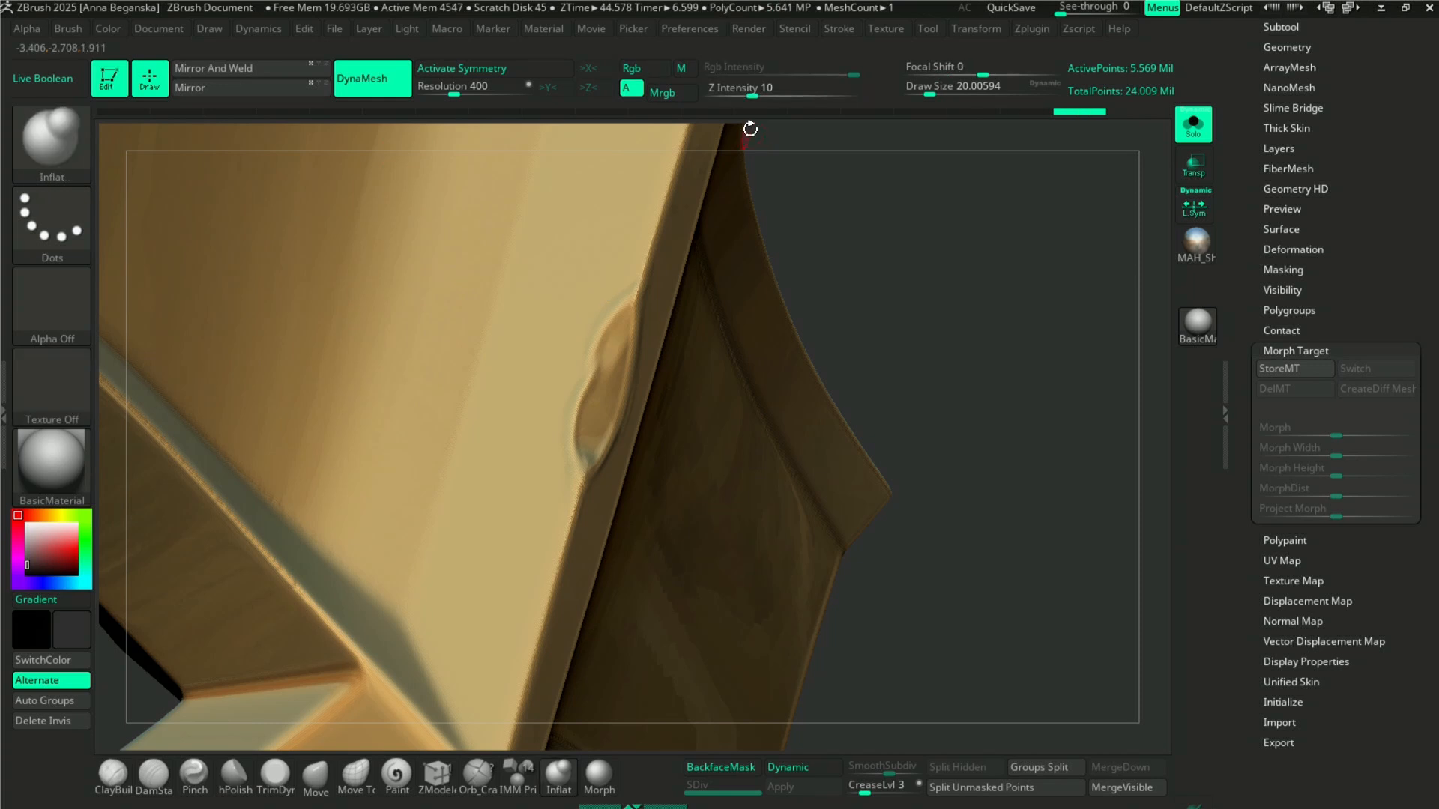
pyautogui.moveTo(738, 126); pyautogui.dragTo(704, 150)
pyautogui.moveTo(620, 315)
pyautogui.mouseDown()
pyautogui.moveTo(575, 408)
pyautogui.moveTo(546, 431)
pyautogui.moveTo(576, 397)
pyautogui.mouseUp()
pyautogui.moveTo(565, 481); pyautogui.dragTo(589, 501)
# - Build a raised rim around the chip on the ledge's front edge with Inflat and smooth the flat surface beside it
pyautogui.keyDown('ctrl'); pyautogui.moveTo(715, 198); pyautogui.dragTo(665, 178, button='right'); pyautogui.keyUp('ctrl')
pyautogui.moveTo(816, 279)
pyautogui.keyDown('alt'); pyautogui.mouseDown(button='right')
pyautogui.moveTo(995, 438)
pyautogui.moveTo(1005, 465)
pyautogui.mouseUp(button='right'); pyautogui.keyUp('alt')
pyautogui.keyDown('alt'); pyautogui.moveTo(1009, 305); pyautogui.dragTo(963, 491, button='right'); pyautogui.keyUp('alt')
pyautogui.moveTo(963, 495)
pyautogui.keyDown('alt'); pyautogui.mouseDown(button='right')
pyautogui.moveTo(990, 401)
pyautogui.moveTo(1021, 402)
pyautogui.moveTo(988, 466)
pyautogui.mouseUp(button='right'); pyautogui.keyUp('alt')
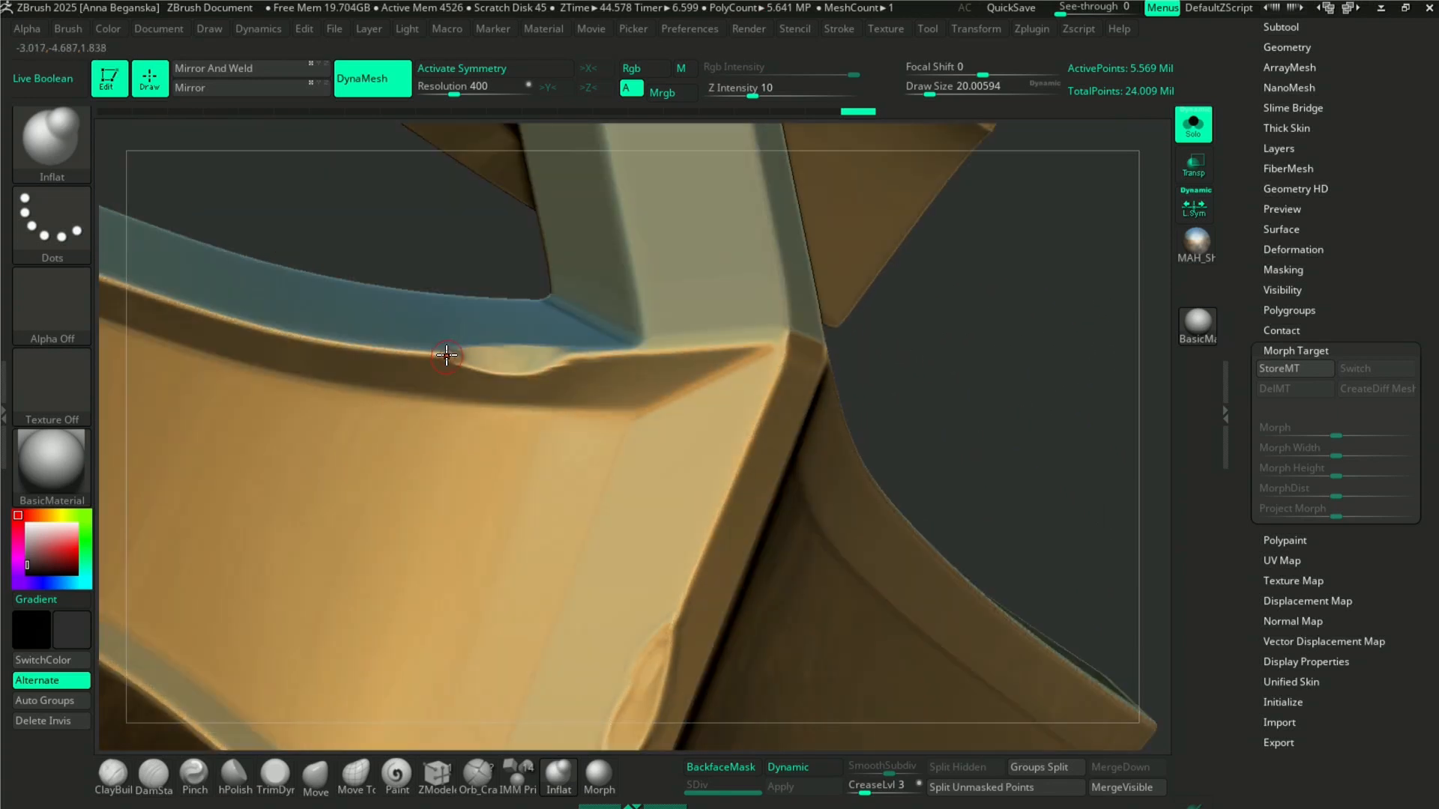
pyautogui.moveTo(508, 377); pyautogui.dragTo(590, 345)
pyautogui.moveTo(447, 350); pyautogui.dragTo(577, 341)
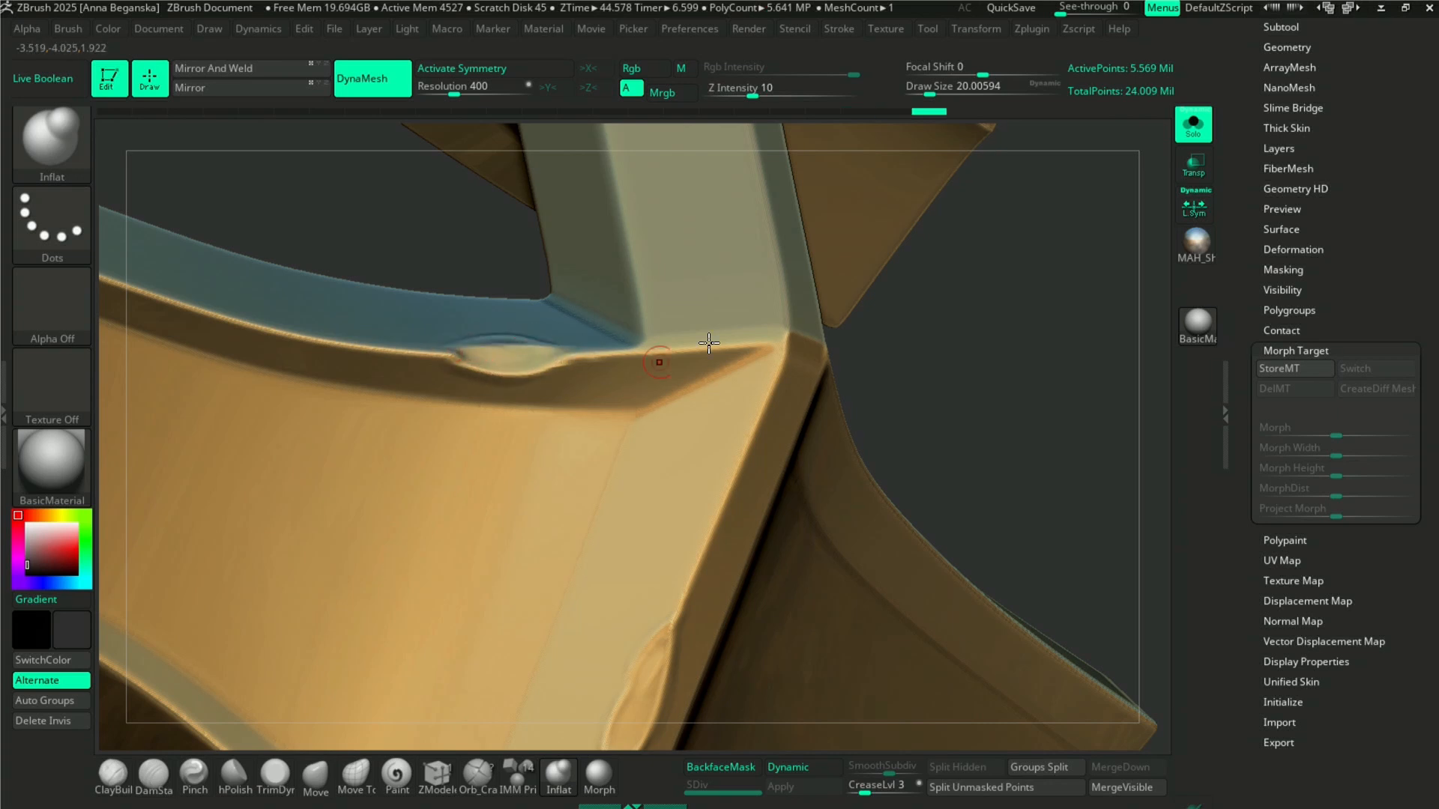
pyautogui.moveTo(996, 370); pyautogui.dragTo(981, 419, button='right')
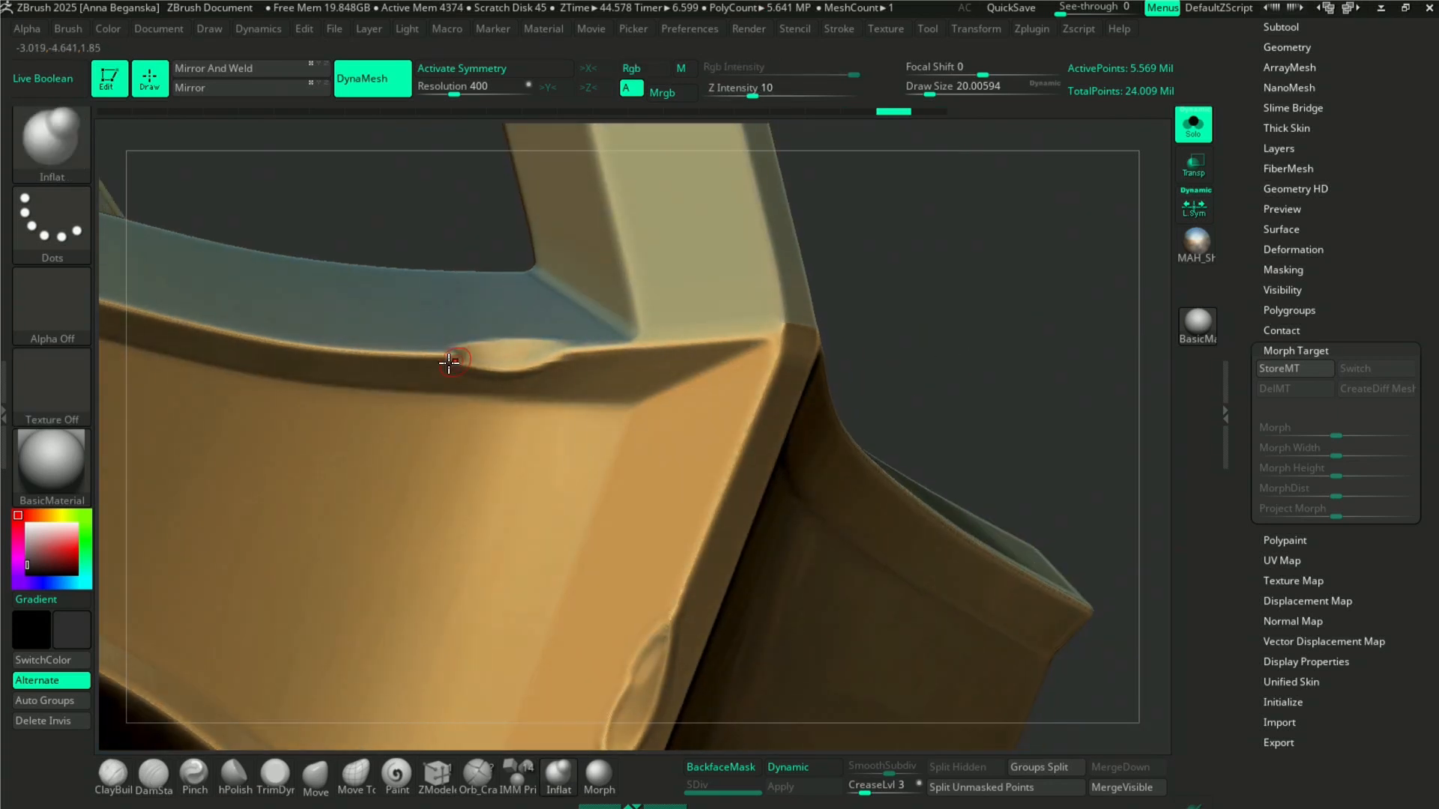
pyautogui.moveTo(490, 342); pyautogui.dragTo(559, 342)
pyautogui.moveTo(478, 370)
pyautogui.mouseDown()
pyautogui.moveTo(560, 364)
pyautogui.moveTo(445, 385)
pyautogui.mouseUp()
pyautogui.keyDown('shift'); pyautogui.moveTo(482, 334); pyautogui.dragTo(489, 333); pyautogui.keyUp('shift')
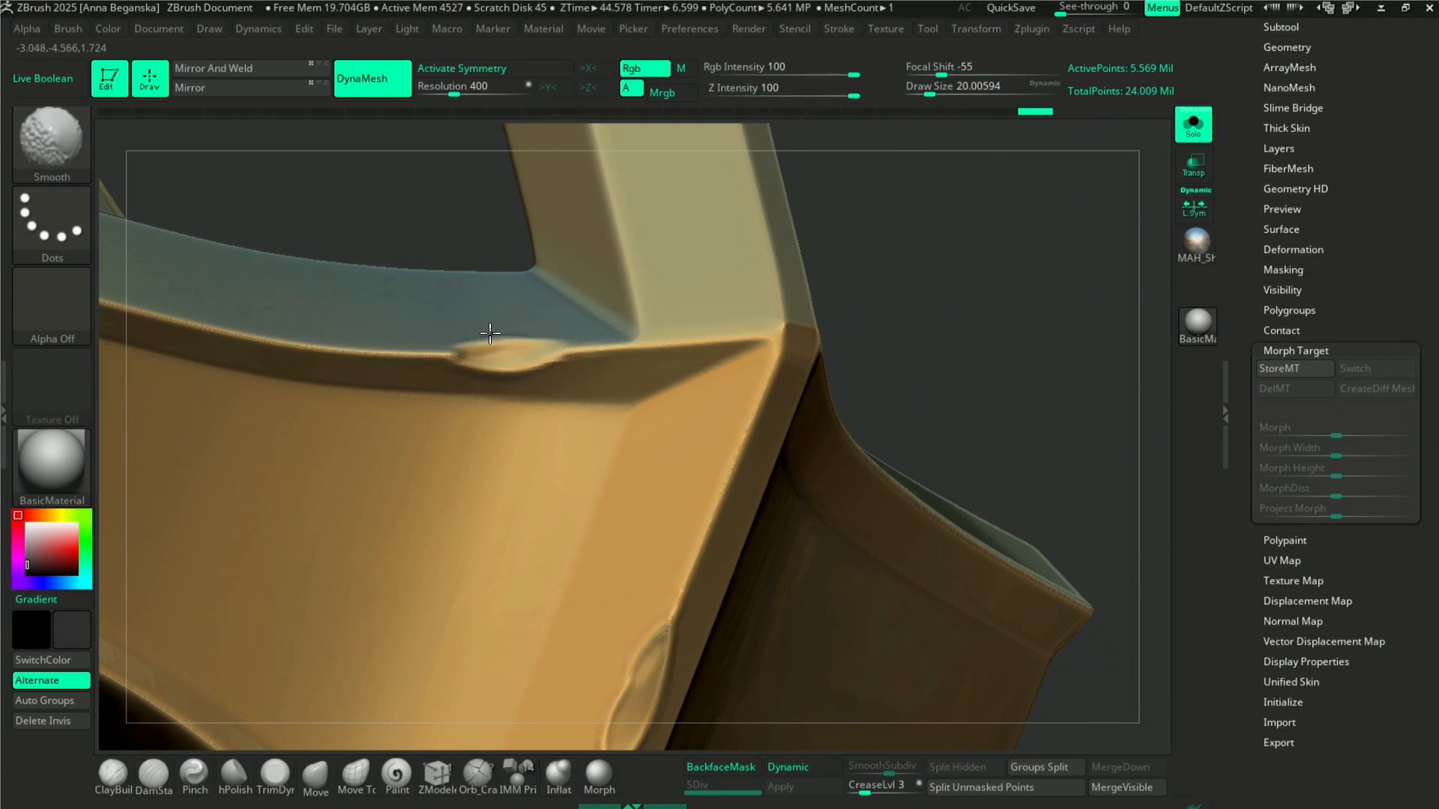
# - Inflate a rim around the dent on the pillar's upper side edge and soften its lower end
pyautogui.press('f')
pyautogui.moveTo(771, 331); pyautogui.dragTo(251, 236)
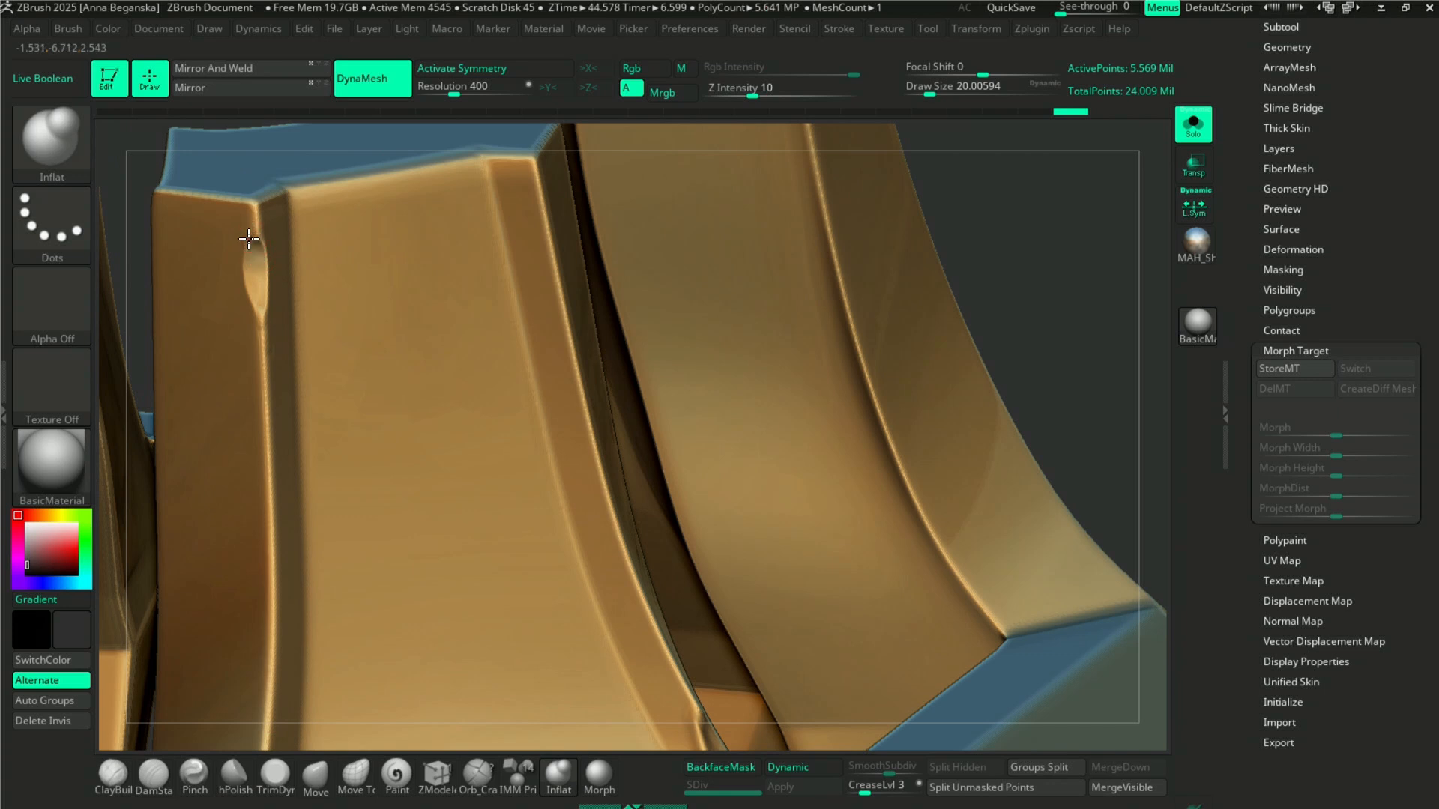
pyautogui.moveTo(247, 294)
pyautogui.mouseDown()
pyautogui.moveTo(262, 326)
pyautogui.moveTo(259, 240)
pyautogui.moveTo(273, 290)
pyautogui.mouseUp()
pyautogui.moveTo(263, 349); pyautogui.dragTo(260, 247)
pyautogui.moveTo(267, 342); pyautogui.dragTo(270, 361)
pyautogui.press('shift')
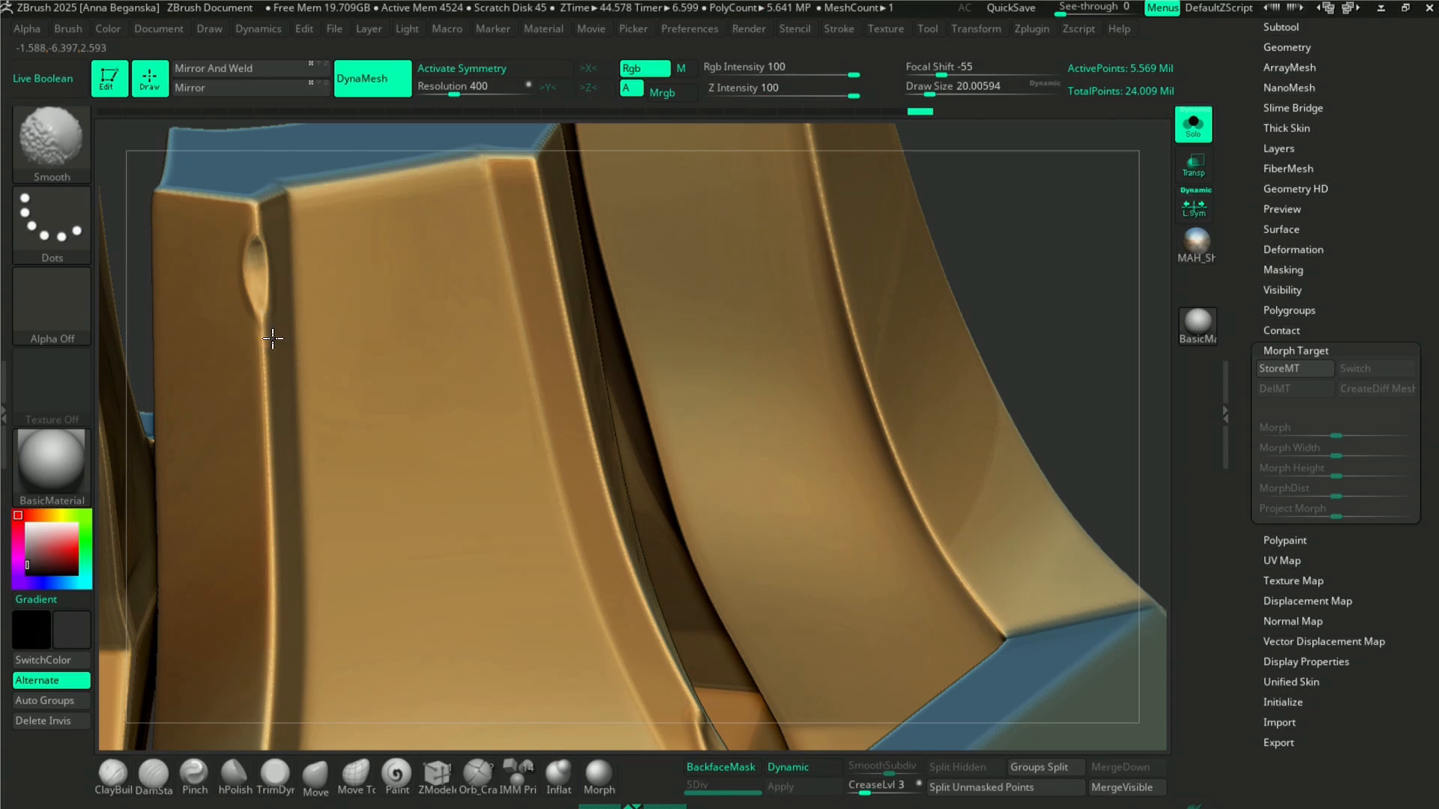
# - Examine the rimmed chips on the pillar and ledge from several angles and distances
pyautogui.moveTo(982, 274)
pyautogui.keyDown('alt'); pyautogui.mouseDown()
pyautogui.moveTo(797, 257)
pyautogui.moveTo(757, 300)
pyautogui.mouseUp(); pyautogui.keyUp('alt')
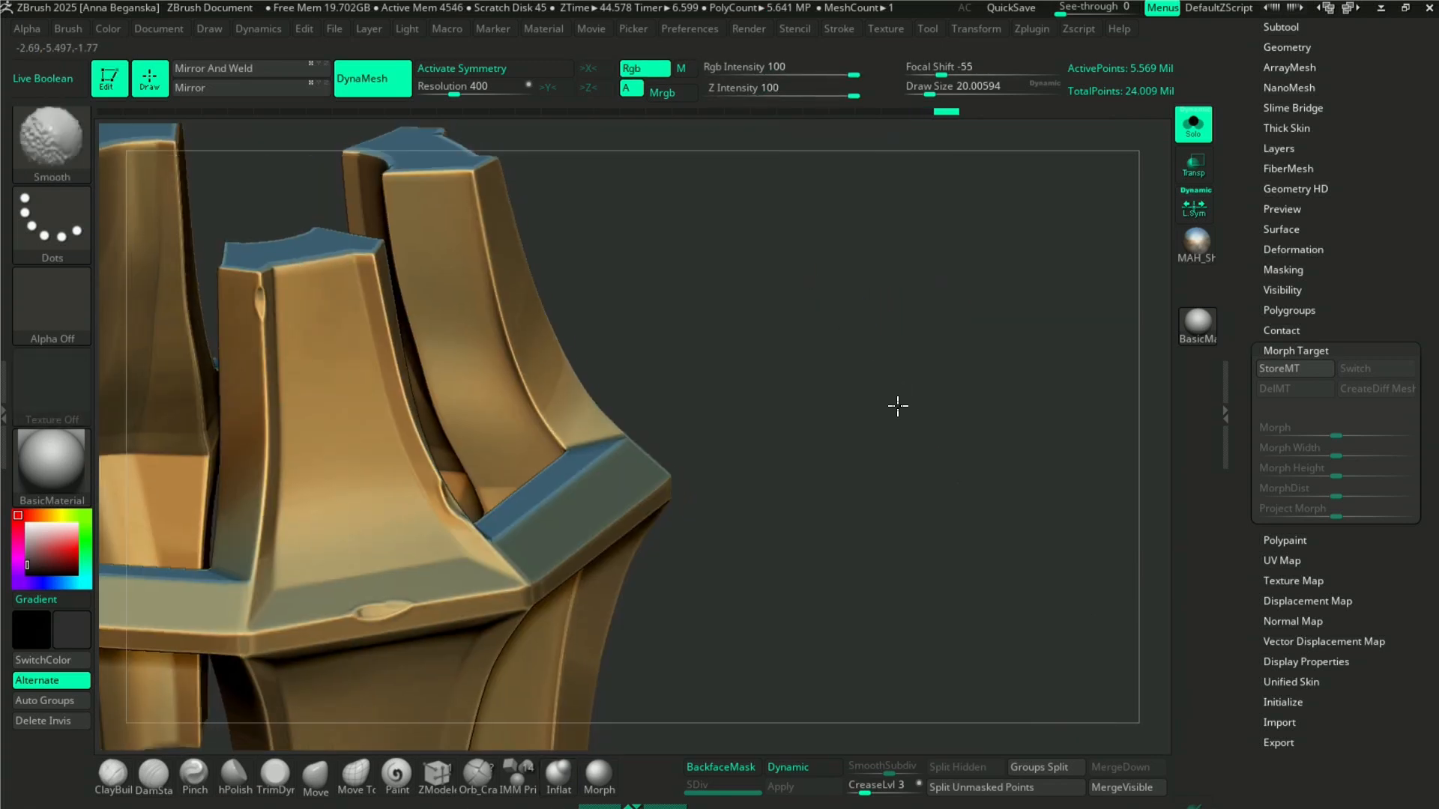
pyautogui.keyDown('shift'); pyautogui.moveTo(898, 405); pyautogui.dragTo(735, 418); pyautogui.keyUp('shift')
pyautogui.keyDown('alt'); pyautogui.moveTo(789, 321); pyautogui.dragTo(755, 338); pyautogui.keyUp('alt')
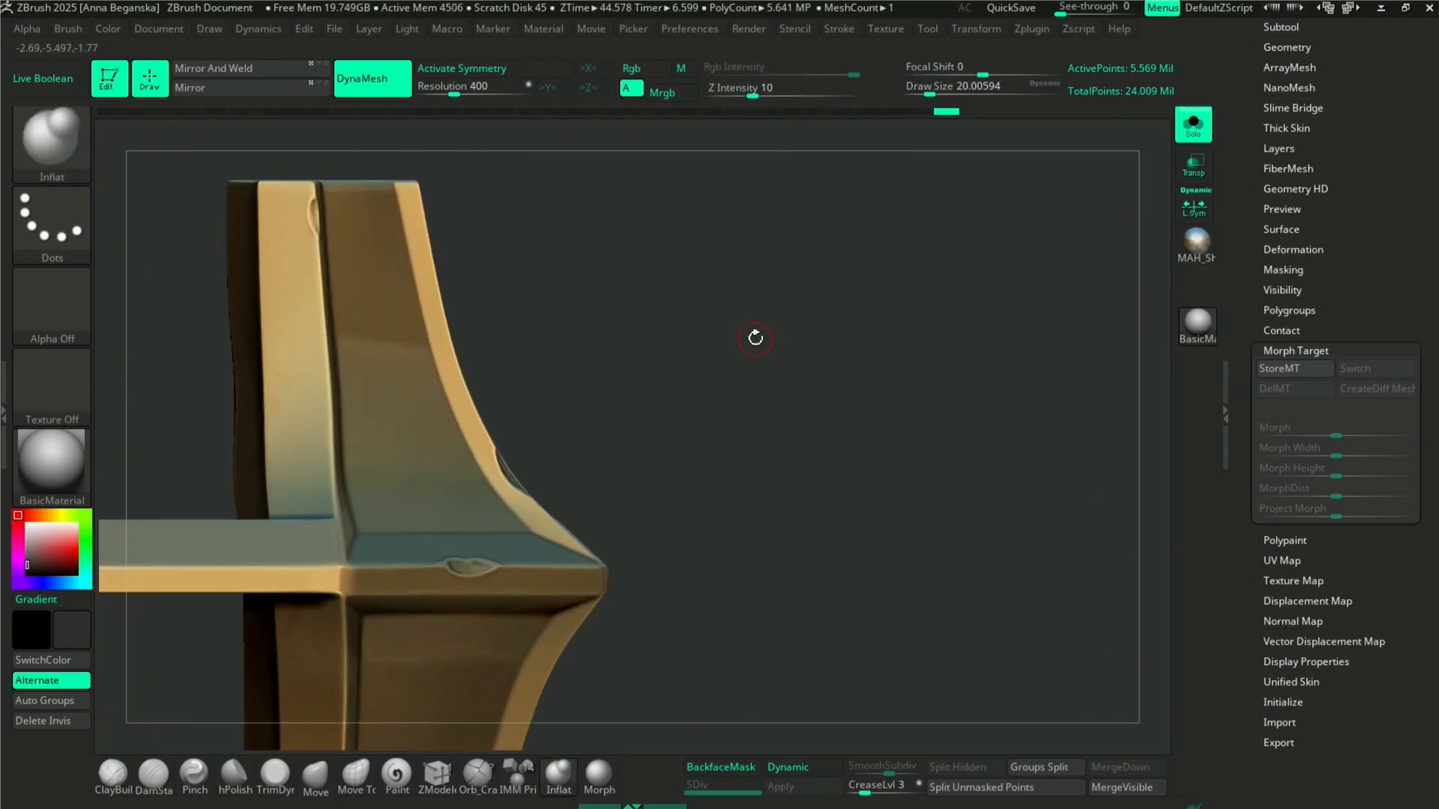
pyautogui.moveTo(699, 351); pyautogui.dragTo(810, 382)
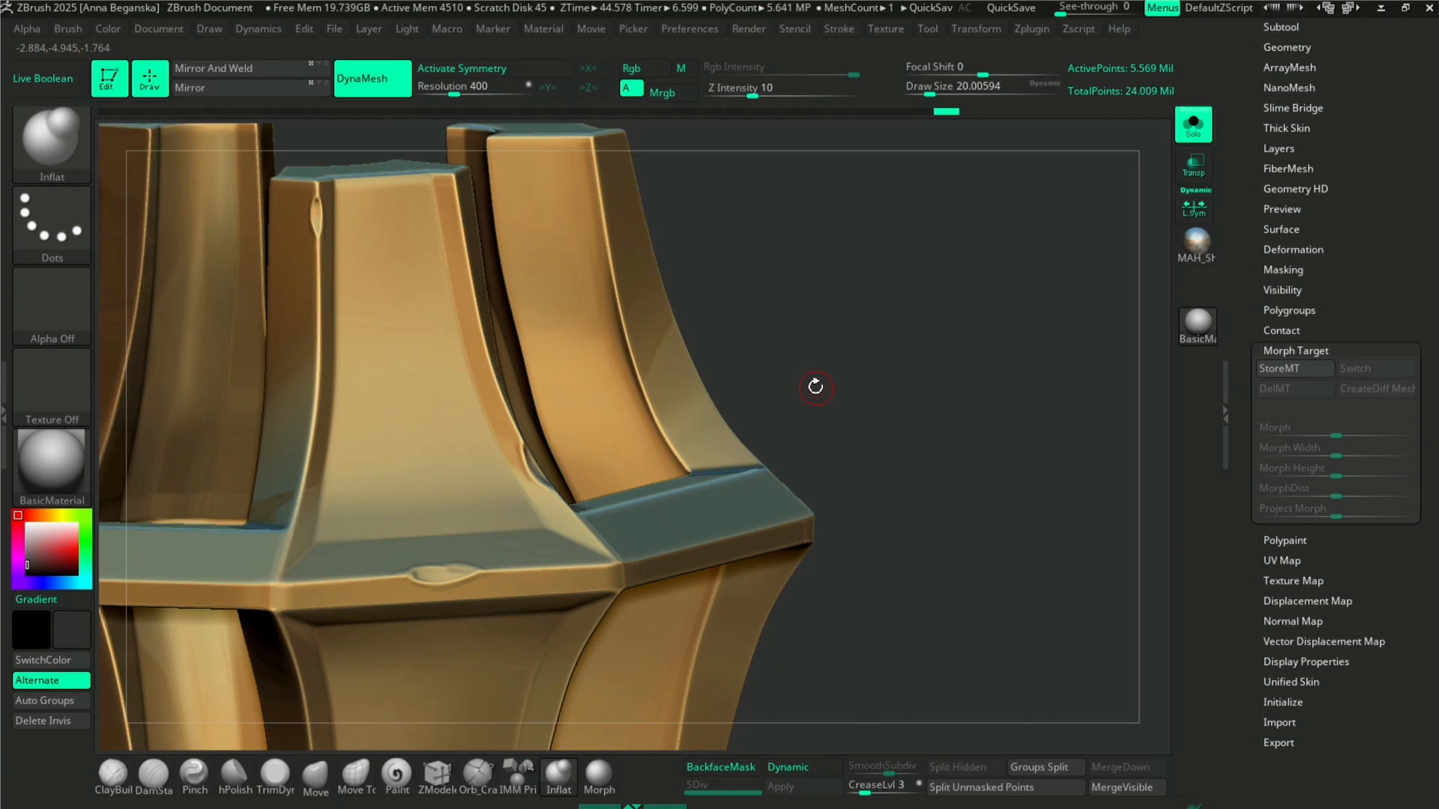
pyautogui.keyDown('alt'); pyautogui.moveTo(894, 335); pyautogui.dragTo(706, 347); pyautogui.keyUp('alt')
pyautogui.keyDown('alt'); pyautogui.moveTo(965, 289); pyautogui.dragTo(943, 200); pyautogui.keyUp('alt')
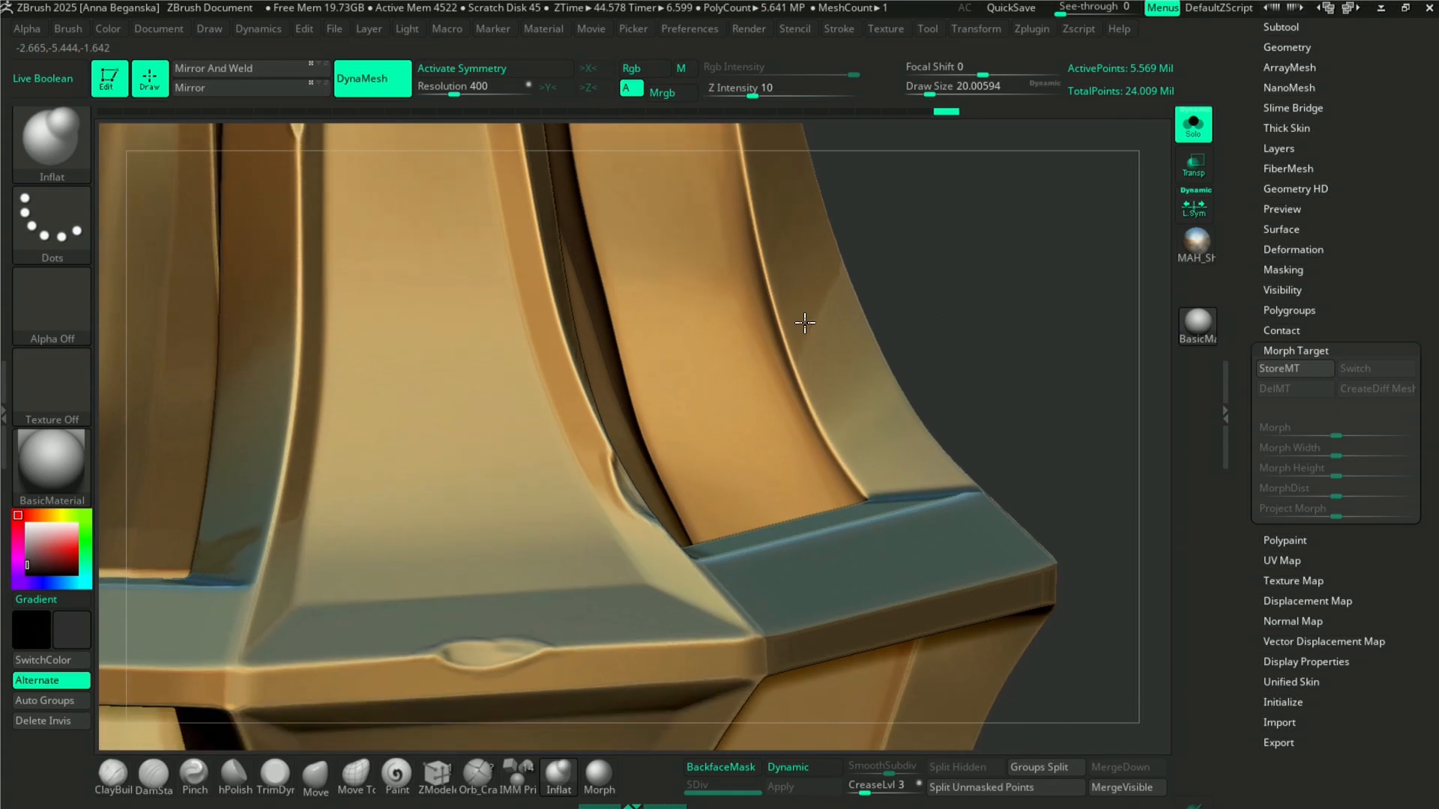
pyautogui.keyDown('alt'); pyautogui.moveTo(804, 323); pyautogui.dragTo(811, 318); pyautogui.keyUp('alt')
# - Sculpt a diagonal scratch across the pillar's lower front face with Inflat and smooth its upper end at a draw size of about 59
pyautogui.press('space')
pyautogui.moveTo(411, 465); pyautogui.dragTo(415, 457)
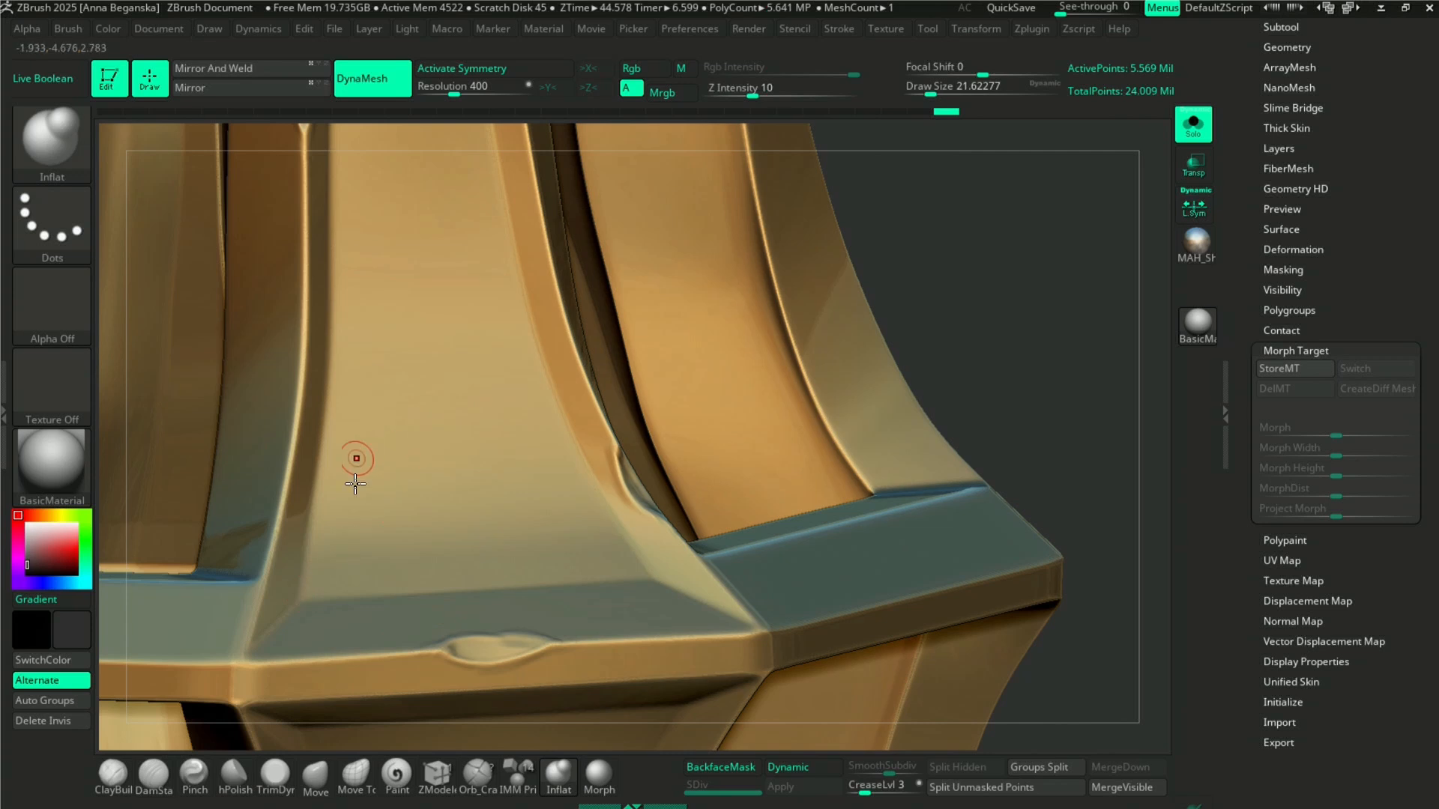
pyautogui.press('space')
pyautogui.moveTo(526, 511); pyautogui.dragTo(531, 511)
pyautogui.moveTo(547, 521); pyautogui.dragTo(511, 478)
pyautogui.moveTo(593, 571); pyautogui.dragTo(422, 388)
pyautogui.press('space')
pyautogui.moveTo(480, 441); pyautogui.dragTo(491, 439)
pyautogui.press('space')
pyautogui.moveTo(479, 426); pyautogui.dragTo(488, 426)
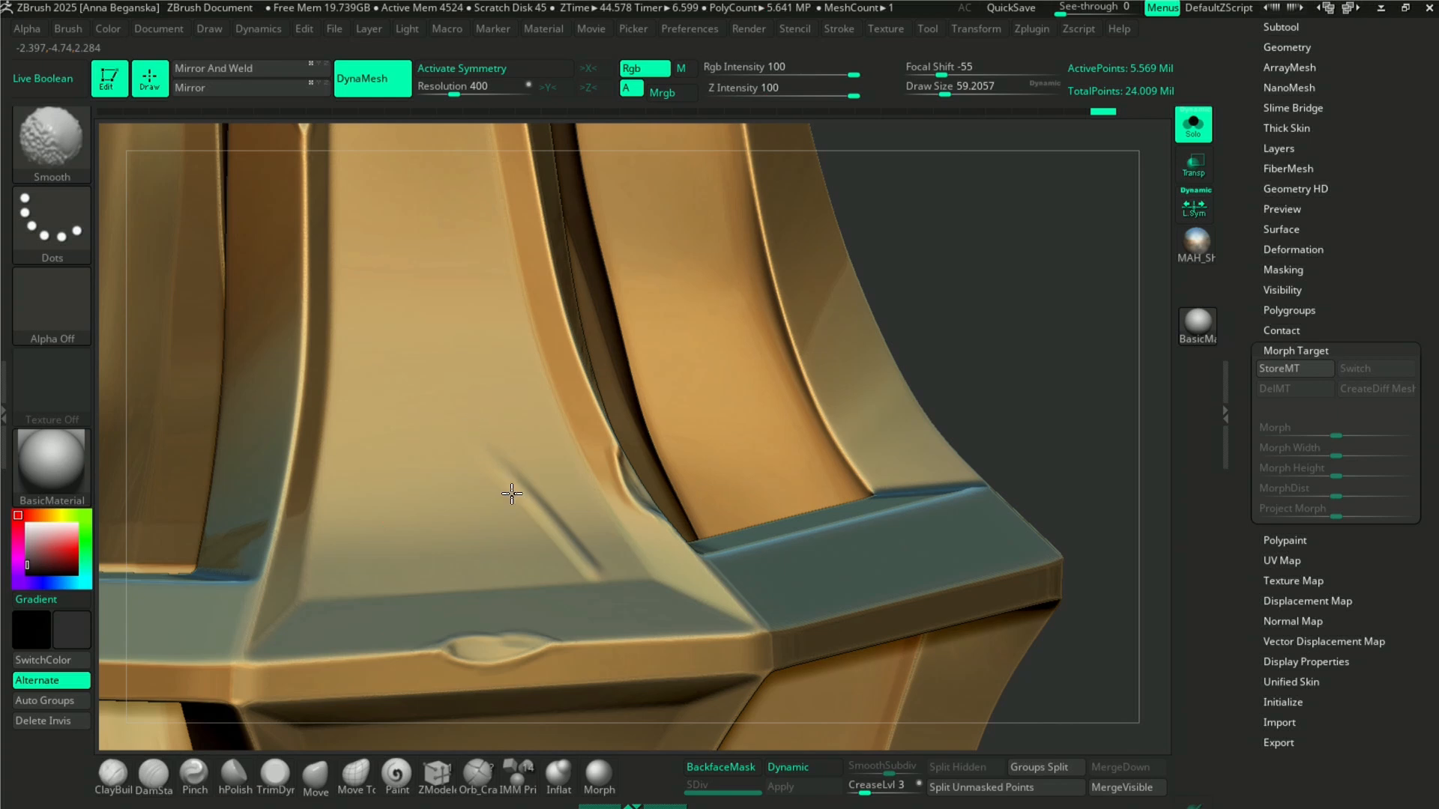
# - Choose the CurvePinch brush, enable LazyMouse for it, and set its LazyRadius to 30
pyautogui.click(52, 143)
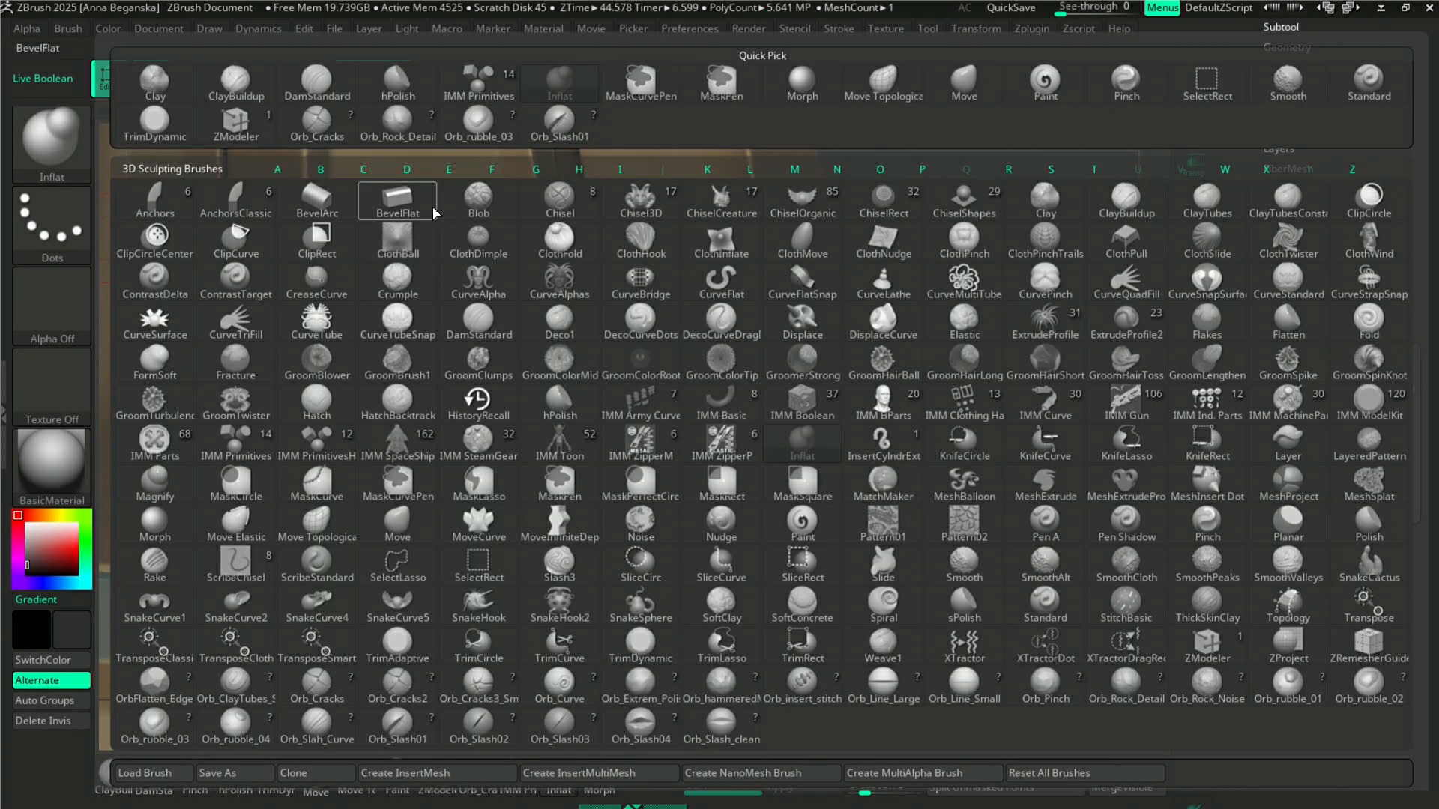
pyautogui.press('c')
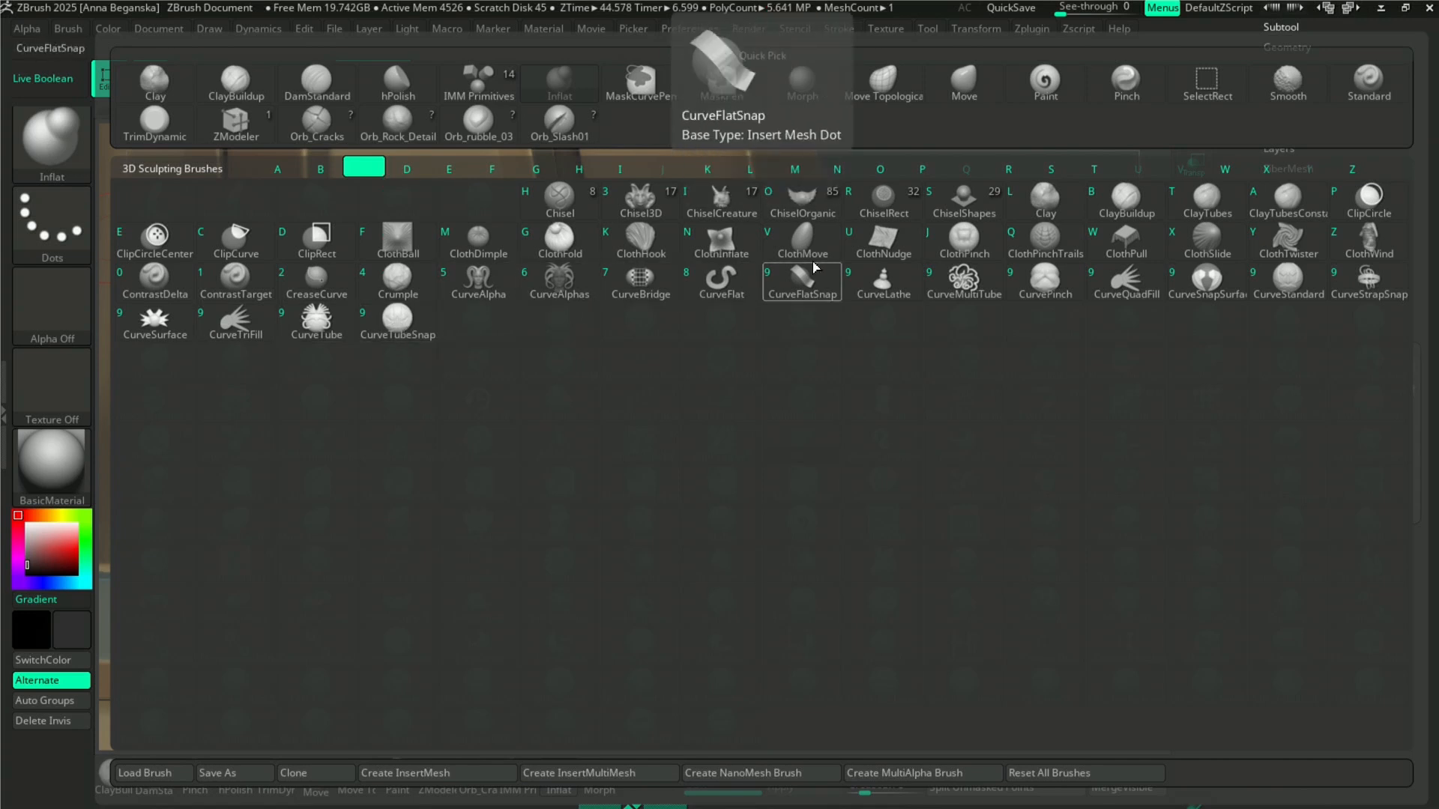
pyautogui.click(1068, 298)
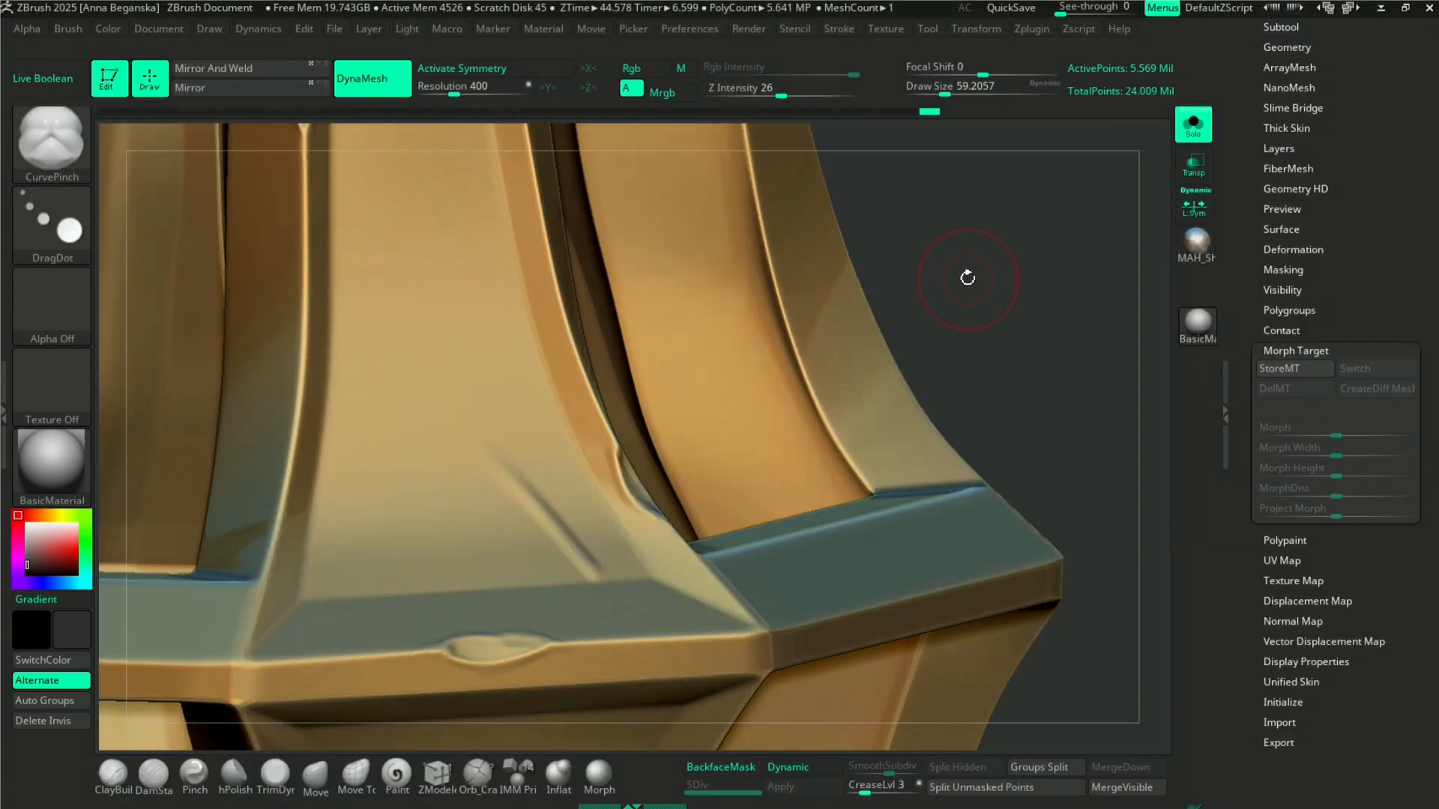
pyautogui.click(794, 32)
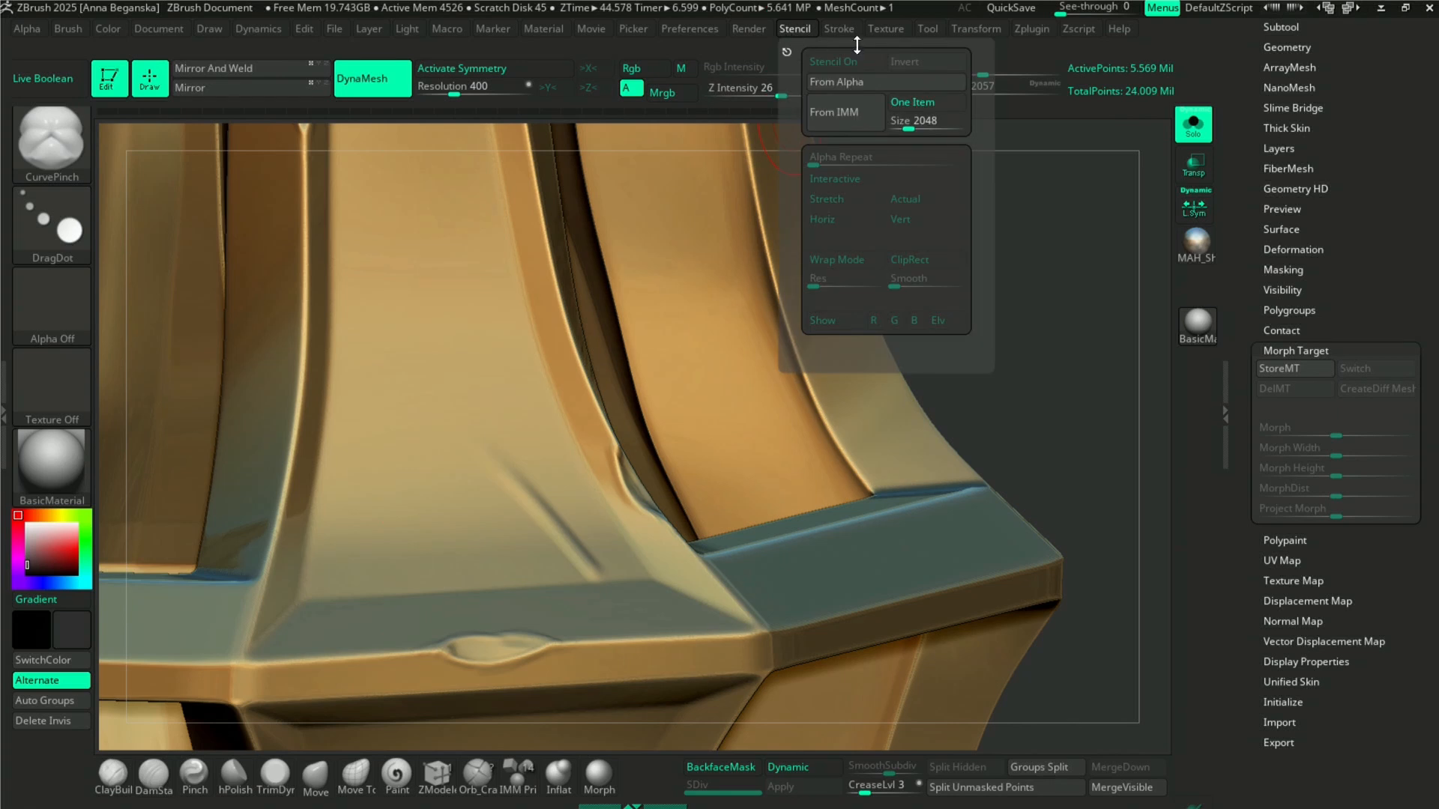
pyautogui.click(839, 30)
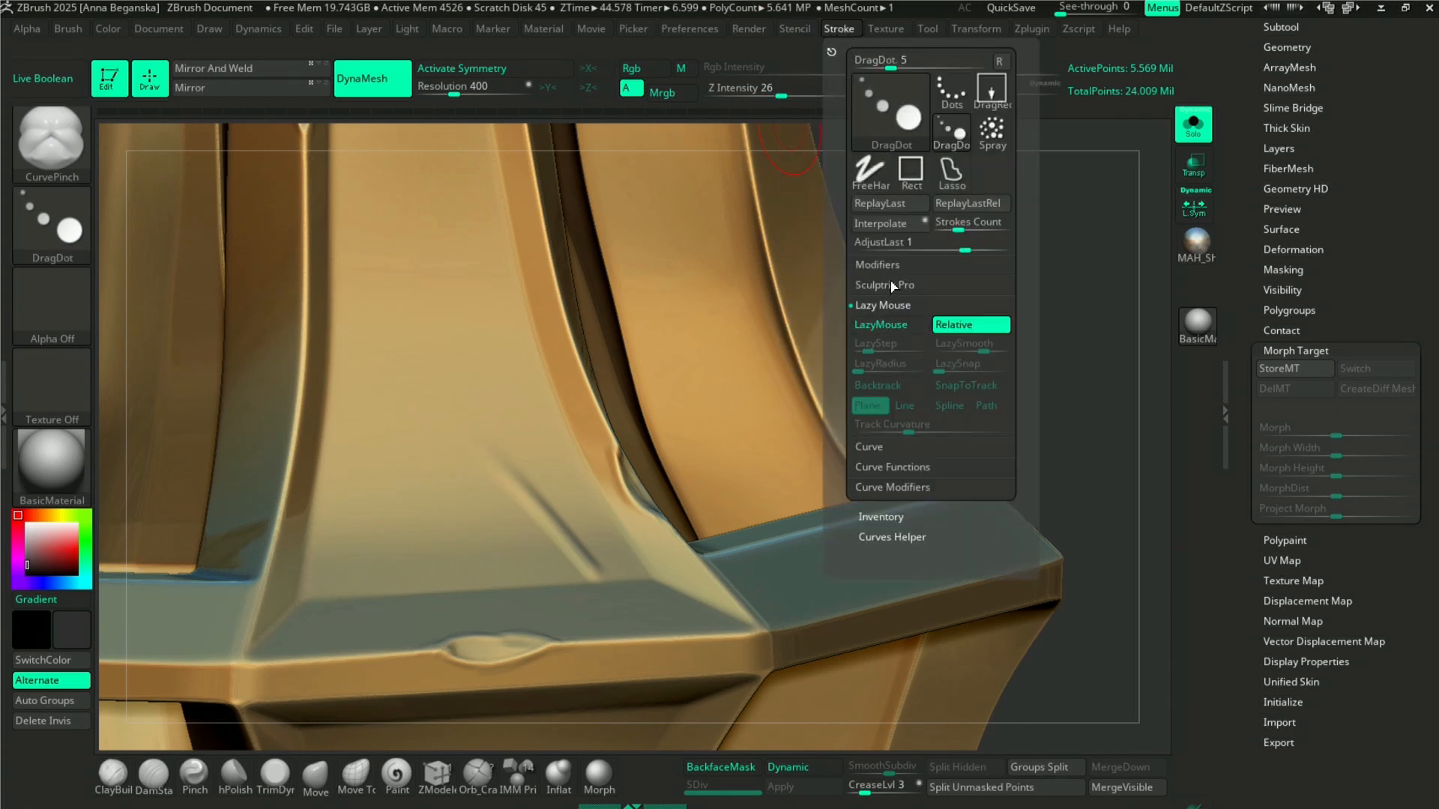
pyautogui.click(880, 325)
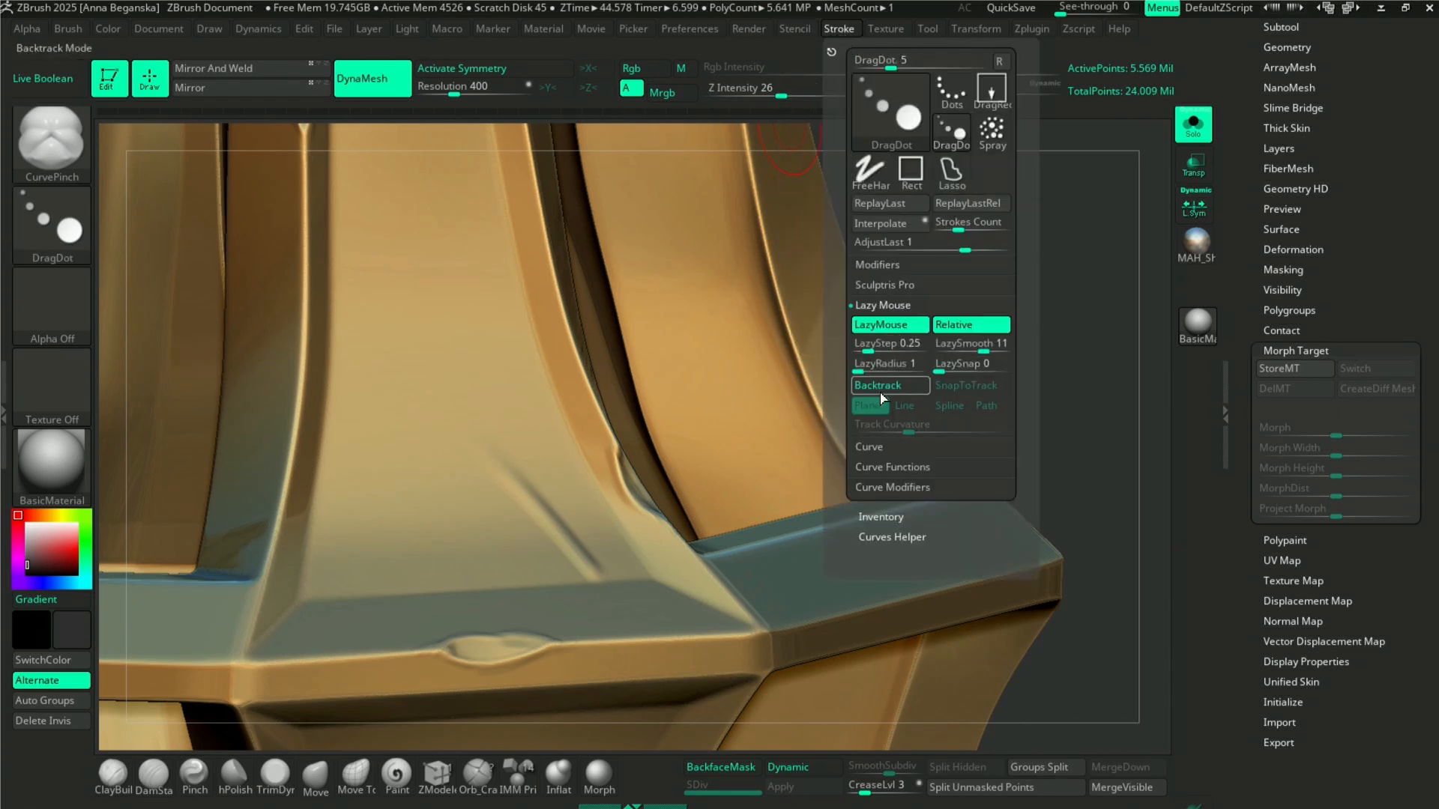
pyautogui.moveTo(868, 366); pyautogui.dragTo(878, 366)
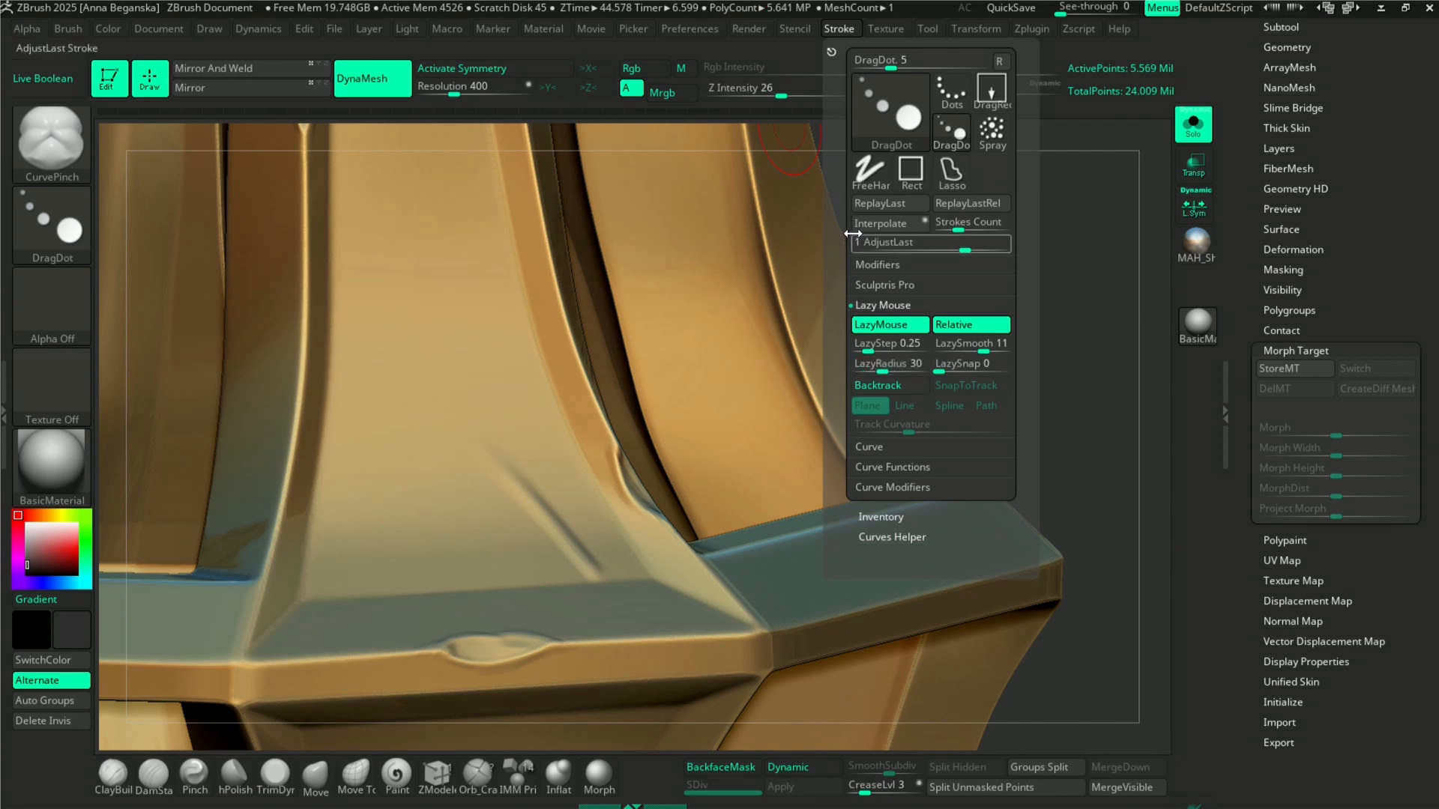
# - Set the CurvePinch draw size to about 35 and its Z Intensity to 15
pyautogui.press('space')
pyautogui.moveTo(709, 276); pyautogui.dragTo(698, 264)
pyautogui.moveTo(1020, 342); pyautogui.dragTo(973, 362)
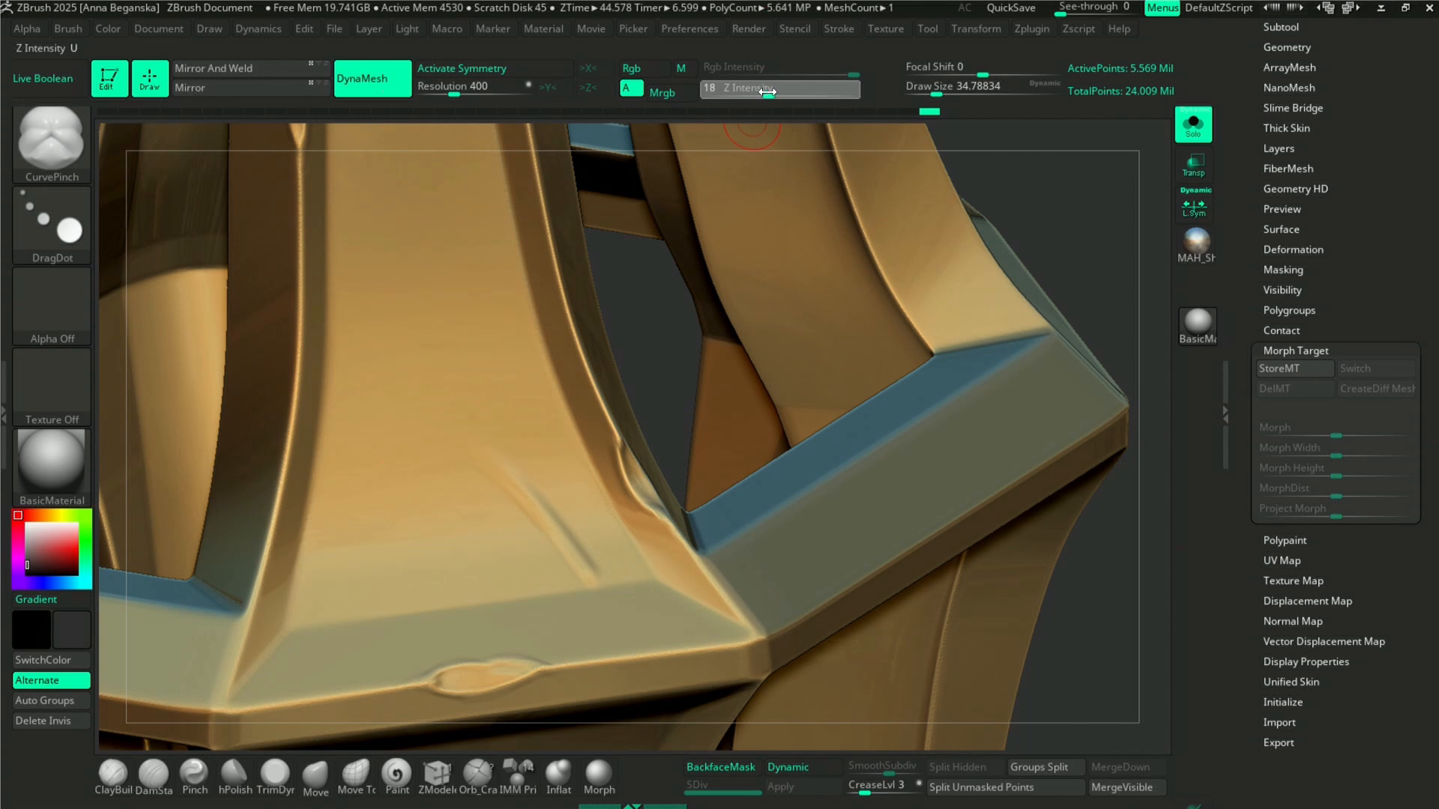
pyautogui.moveTo(763, 93); pyautogui.dragTo(760, 92)
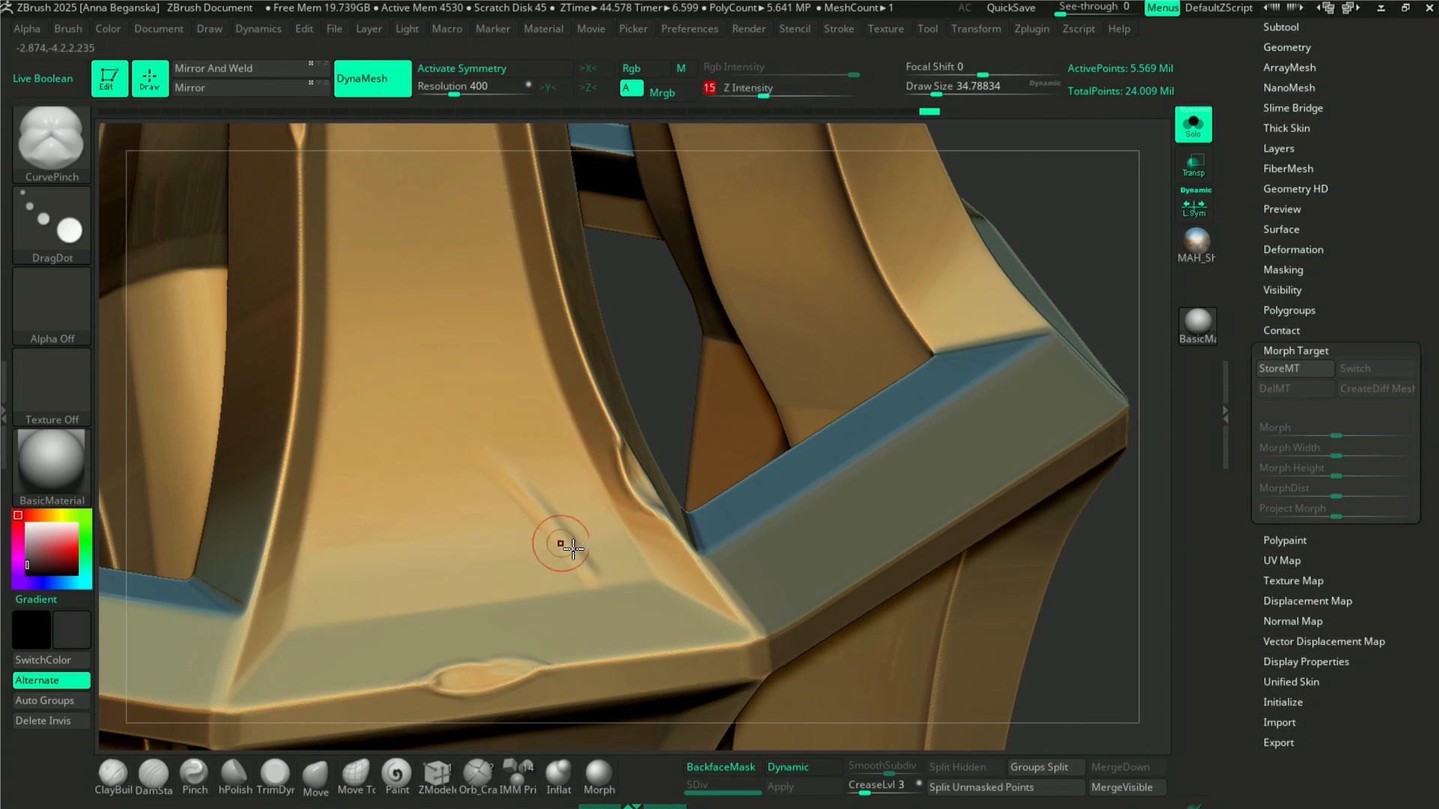
# - Try pinching the diagonal scratch on the pillar face at Z Intensity 15, and undo the stroke
pyautogui.moveTo(1075, 267); pyautogui.dragTo(829, 240)
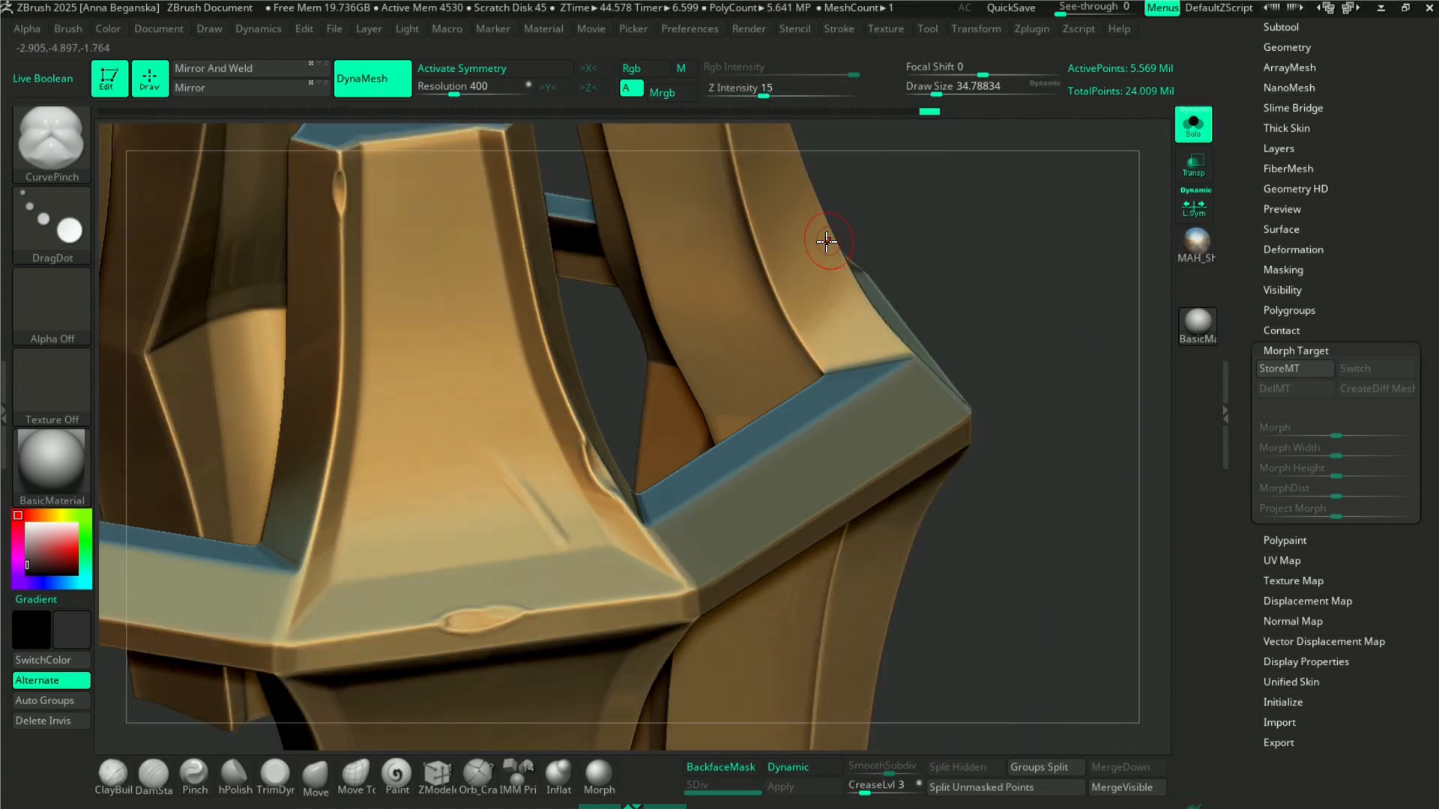
pyautogui.moveTo(1027, 375)
pyautogui.mouseDown()
pyautogui.moveTo(1000, 195)
pyautogui.moveTo(893, 205)
pyautogui.moveTo(992, 251)
pyautogui.moveTo(1008, 411)
pyautogui.moveTo(993, 551)
pyautogui.moveTo(902, 627)
pyautogui.moveTo(289, 465)
pyautogui.moveTo(289, 498)
pyautogui.moveTo(286, 471)
pyautogui.moveTo(382, 317)
pyautogui.mouseUp()
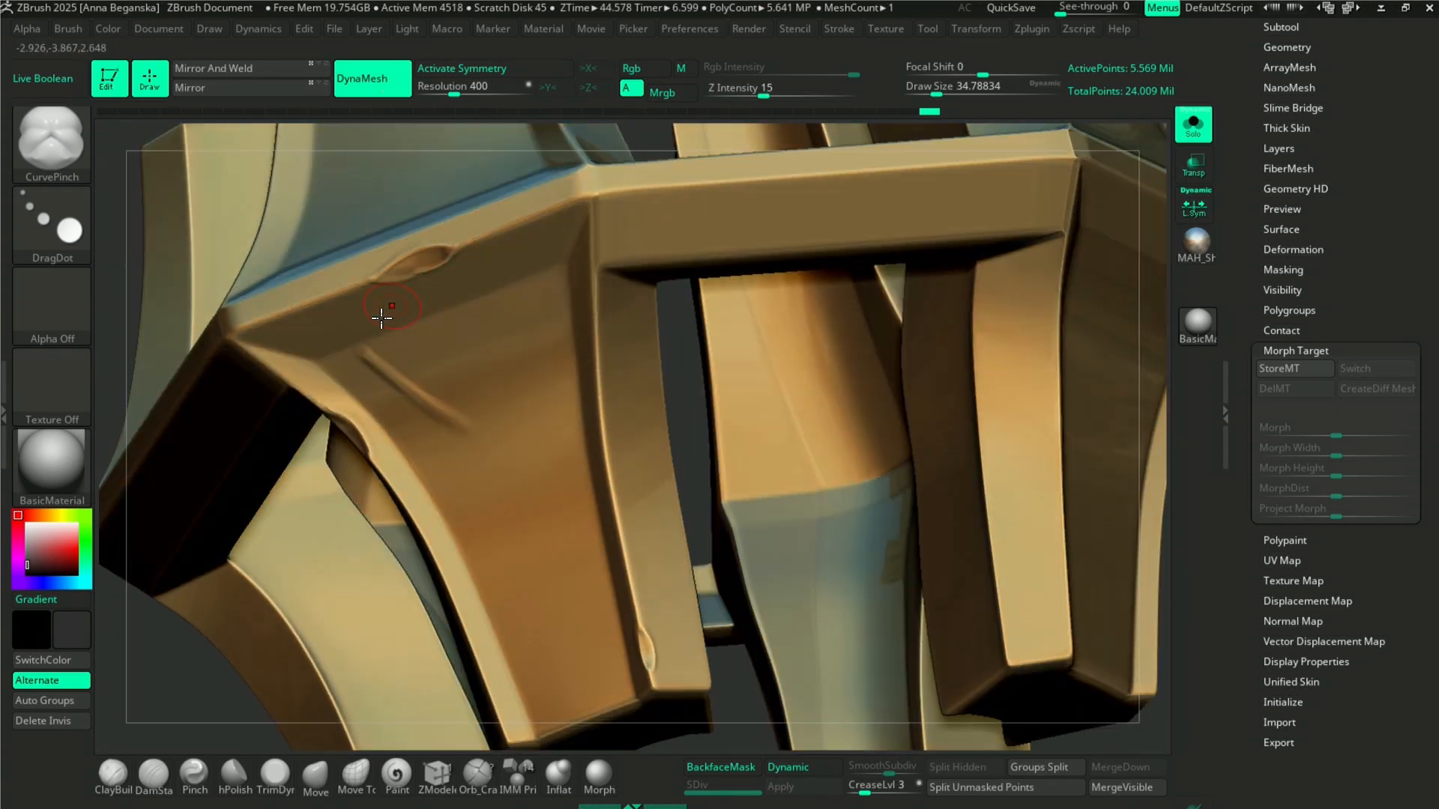
pyautogui.moveTo(492, 426); pyautogui.dragTo(491, 423)
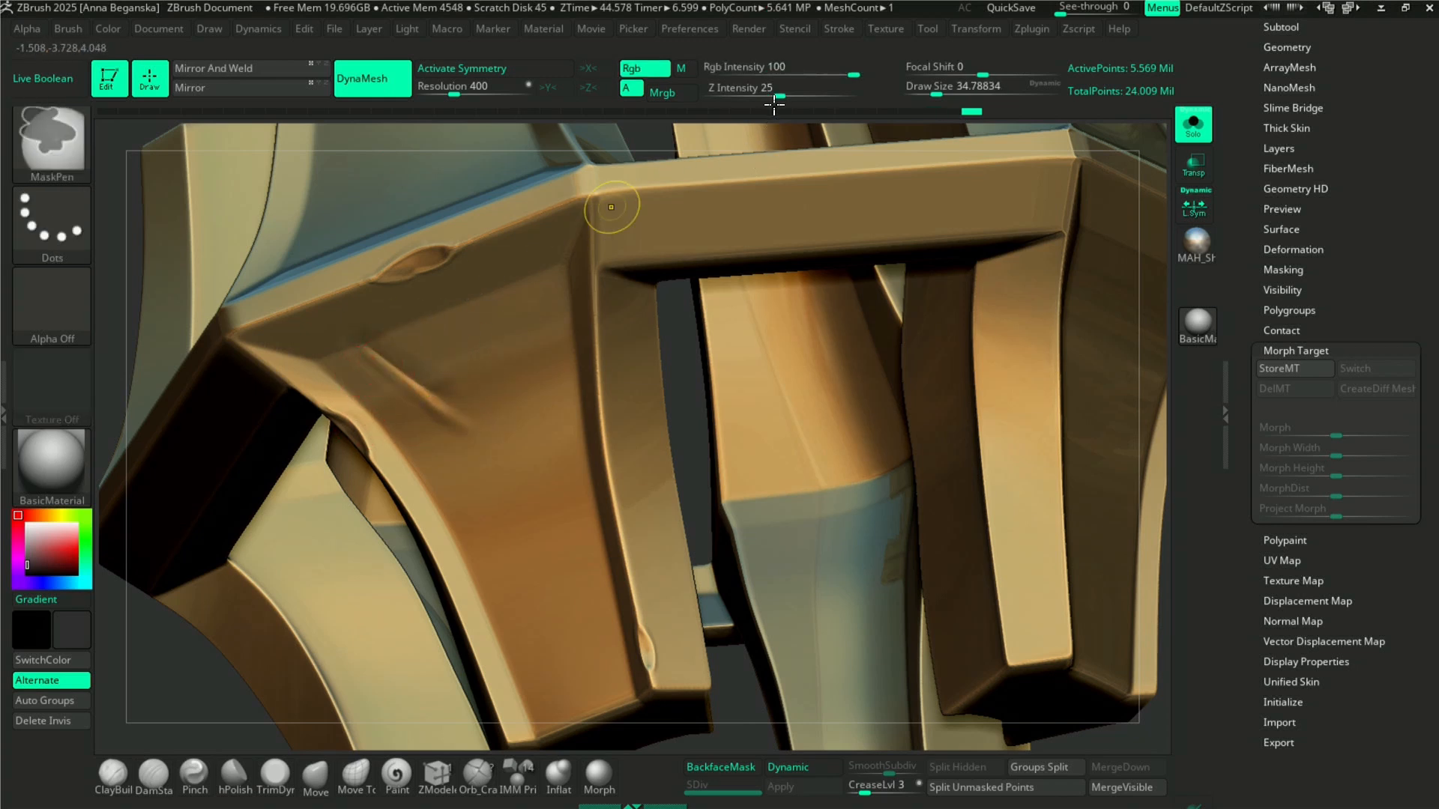
pyautogui.hotkey('ctrl', 'z')
# - Set the Z Intensity to 9 and pinch the diagonal scratch with CurvePinch, undoing unwanted strokes
pyautogui.moveTo(760, 93); pyautogui.dragTo(750, 94)
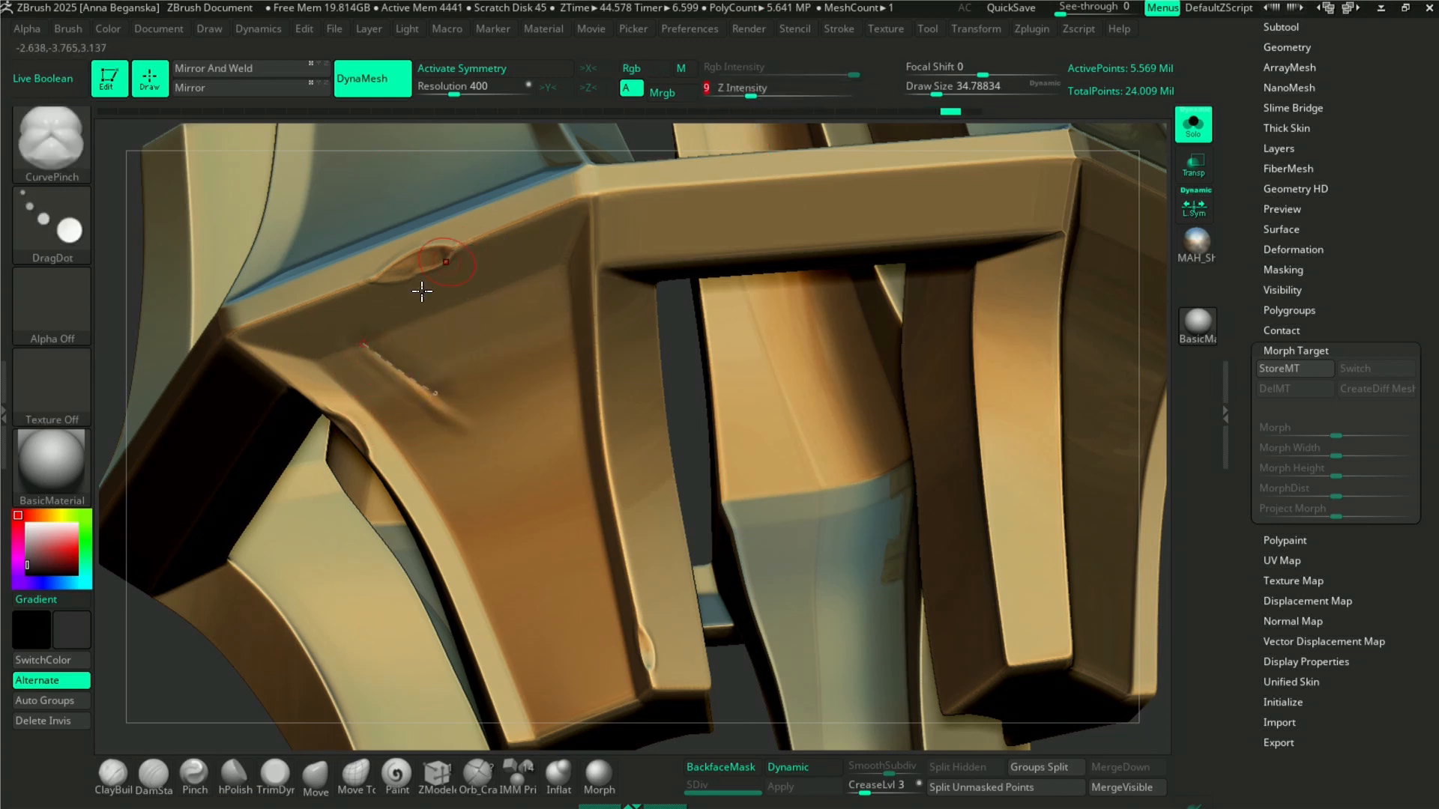
pyautogui.hotkey('ctrl', 'z')
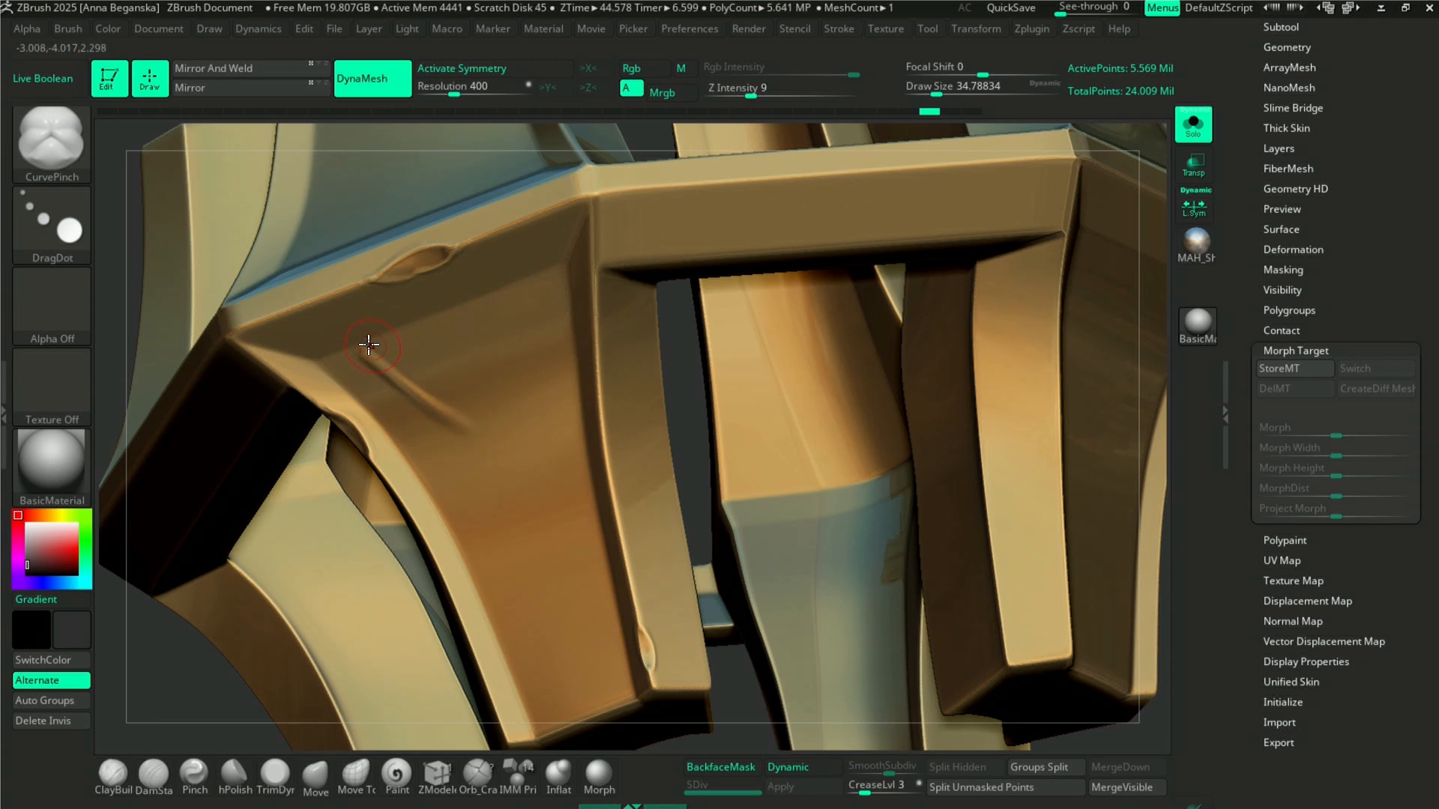
pyautogui.moveTo(517, 440); pyautogui.dragTo(527, 443)
pyautogui.click(556, 501)
pyautogui.moveTo(407, 403); pyautogui.dragTo(407, 406)
pyautogui.hotkey('ctrl', 'z')
pyautogui.moveTo(429, 411); pyautogui.dragTo(430, 413)
# - Build up the lower end of the pillar face's diagonal scratch with the Inflat brush at Z Intensity 10, and smooth it
pyautogui.moveTo(738, 111)
pyautogui.mouseDown()
pyautogui.moveTo(744, 144)
pyautogui.moveTo(594, 231)
pyautogui.moveTo(810, 120)
pyautogui.moveTo(790, 170)
pyautogui.moveTo(948, 419)
pyautogui.moveTo(880, 405)
pyautogui.moveTo(925, 324)
pyautogui.moveTo(700, 357)
pyautogui.moveTo(873, 325)
pyautogui.moveTo(957, 344)
pyautogui.moveTo(880, 289)
pyautogui.moveTo(796, 292)
pyautogui.moveTo(853, 341)
pyautogui.moveTo(742, 494)
pyautogui.moveTo(750, 479)
pyautogui.mouseUp()
pyautogui.click(558, 774)
pyautogui.moveTo(787, 312)
pyautogui.mouseDown()
pyautogui.moveTo(829, 353)
pyautogui.moveTo(815, 405)
pyautogui.mouseUp()
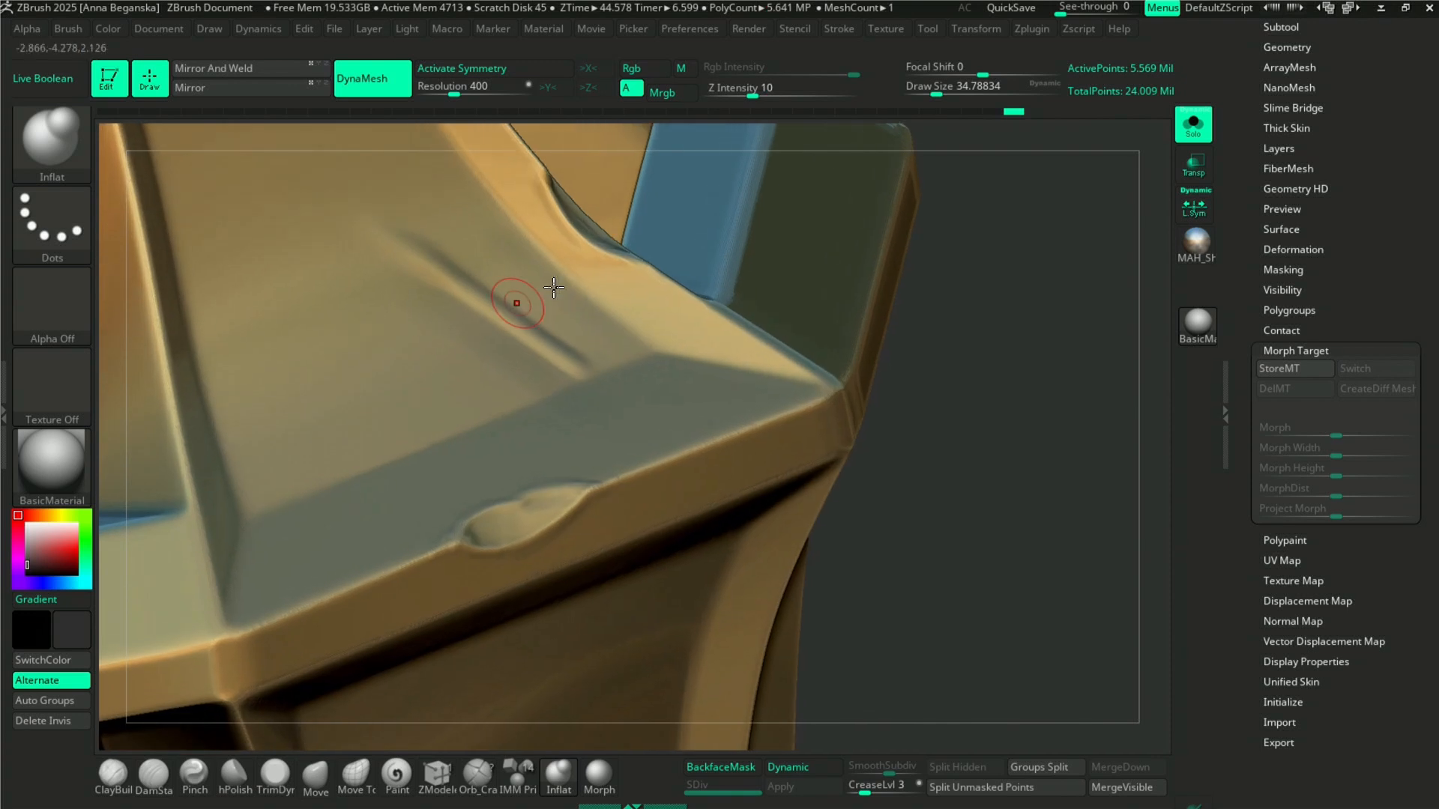
pyautogui.moveTo(559, 359); pyautogui.dragTo(580, 367)
pyautogui.moveTo(583, 366); pyautogui.dragTo(576, 365)
pyautogui.press('shift')
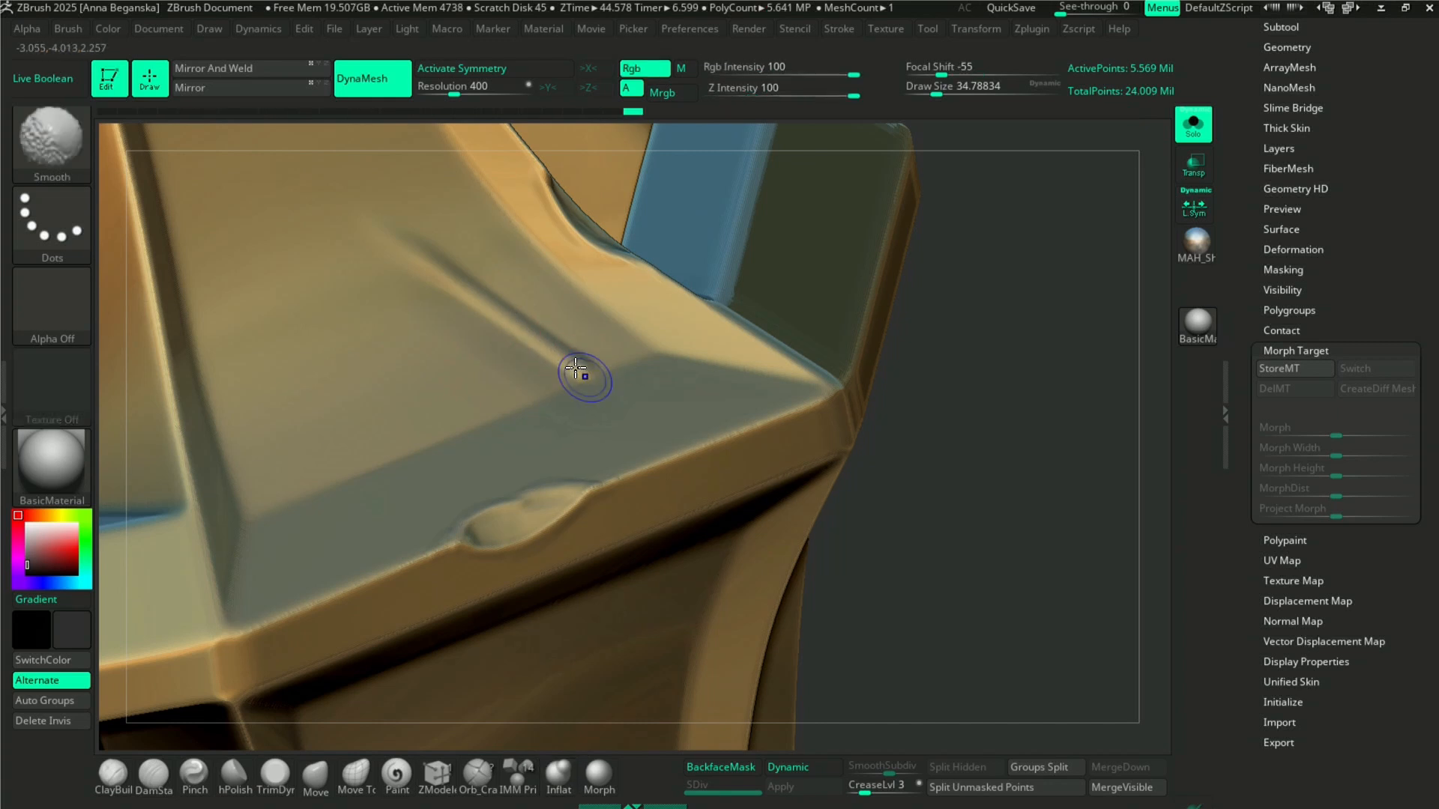
pyautogui.moveTo(979, 412); pyautogui.dragTo(1059, 428)
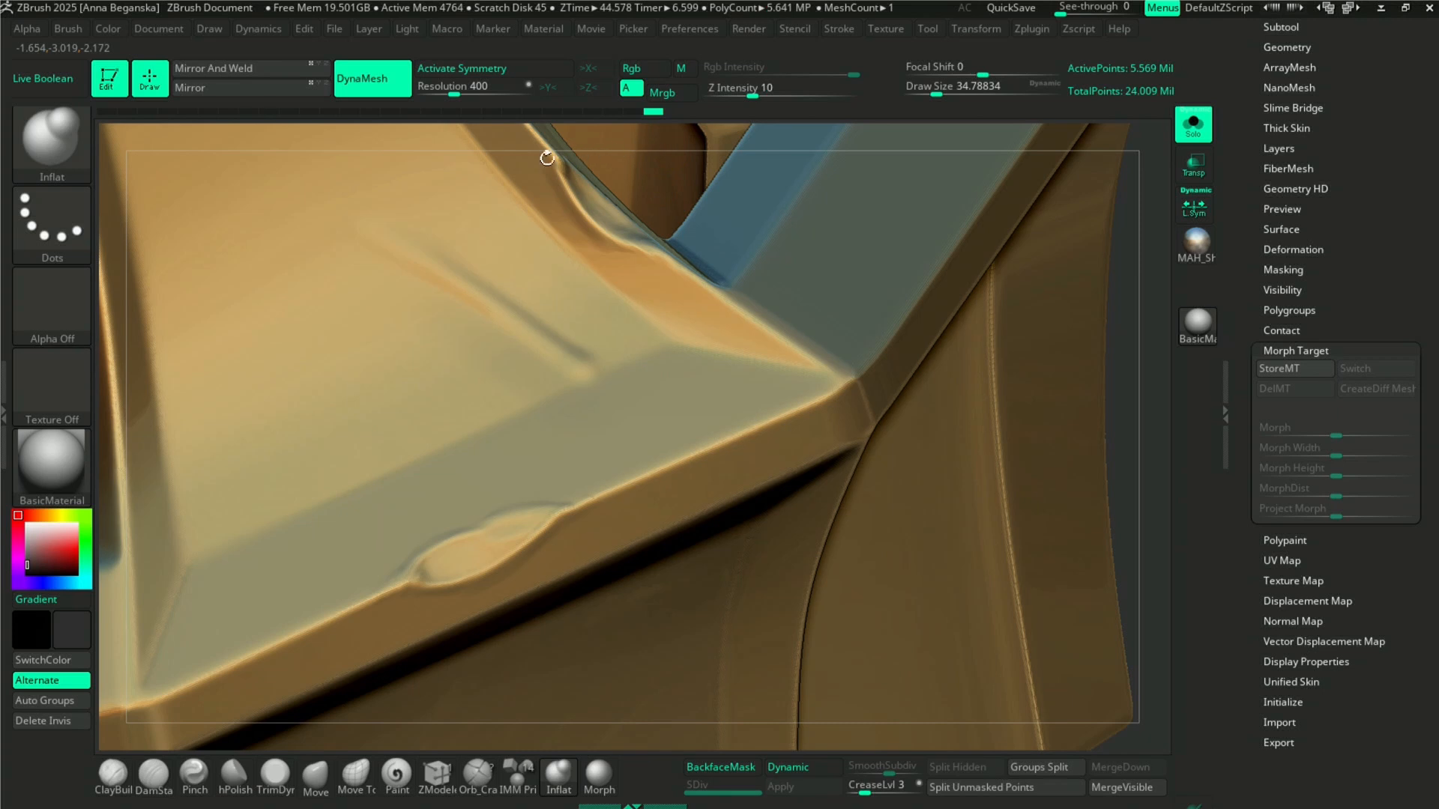
# - Set the Inflat draw size to about 25 for work on the upper face of the pillar with the chipped edge
pyautogui.press('f')
pyautogui.moveTo(967, 418)
pyautogui.mouseDown()
pyautogui.moveTo(866, 298)
pyautogui.moveTo(707, 315)
pyautogui.mouseUp()
pyautogui.press('shift')
pyautogui.keyDown('alt'); pyautogui.moveTo(1019, 234); pyautogui.dragTo(970, 383); pyautogui.keyUp('alt')
pyautogui.keyDown('alt'); pyautogui.moveTo(967, 312); pyautogui.dragTo(1058, 355); pyautogui.keyUp('alt')
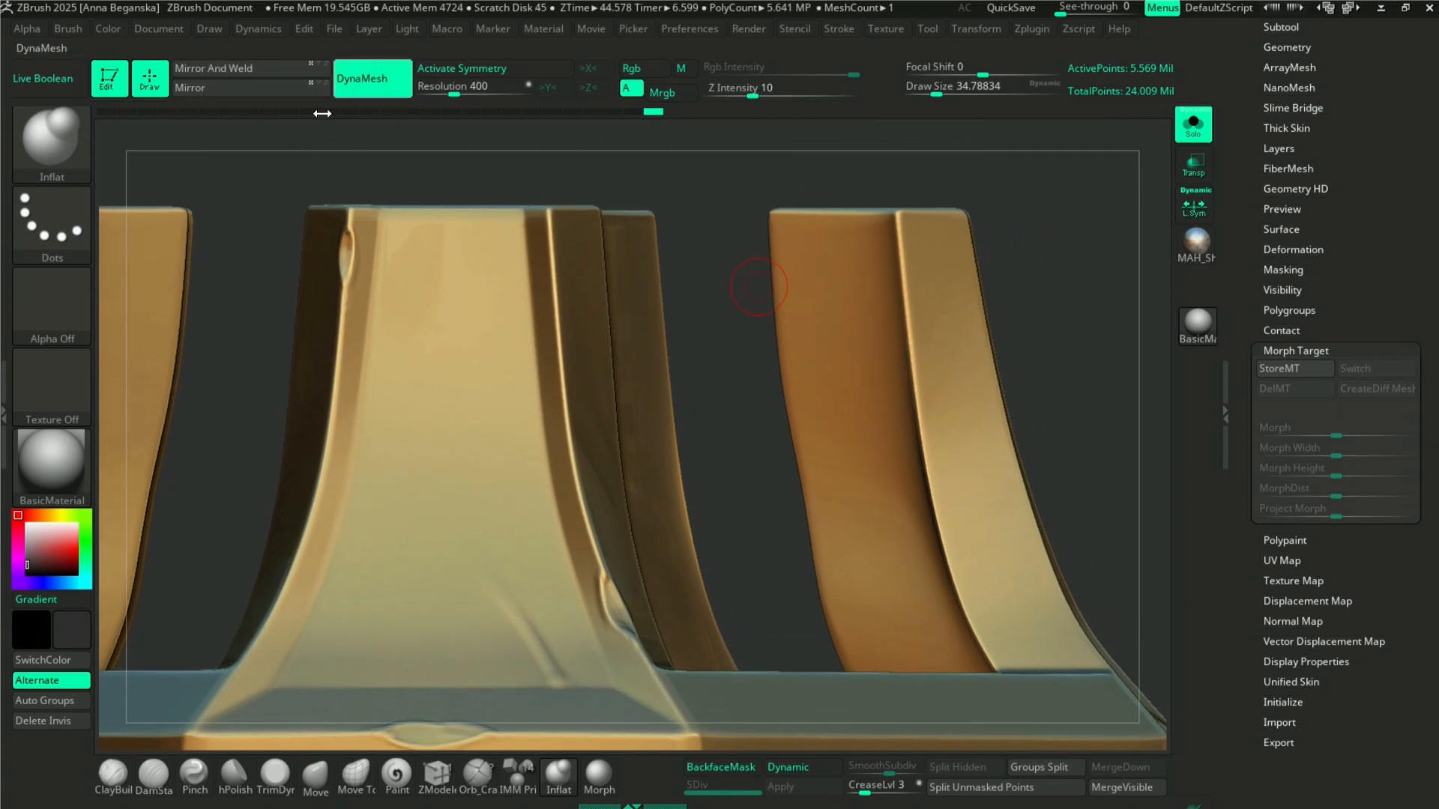
pyautogui.press('space')
pyautogui.moveTo(464, 231); pyautogui.dragTo(457, 232)
pyautogui.moveTo(501, 180); pyautogui.dragTo(516, 184)
pyautogui.moveTo(897, 302); pyautogui.dragTo(915, 290)
pyautogui.moveTo(964, 212); pyautogui.dragTo(934, 206)
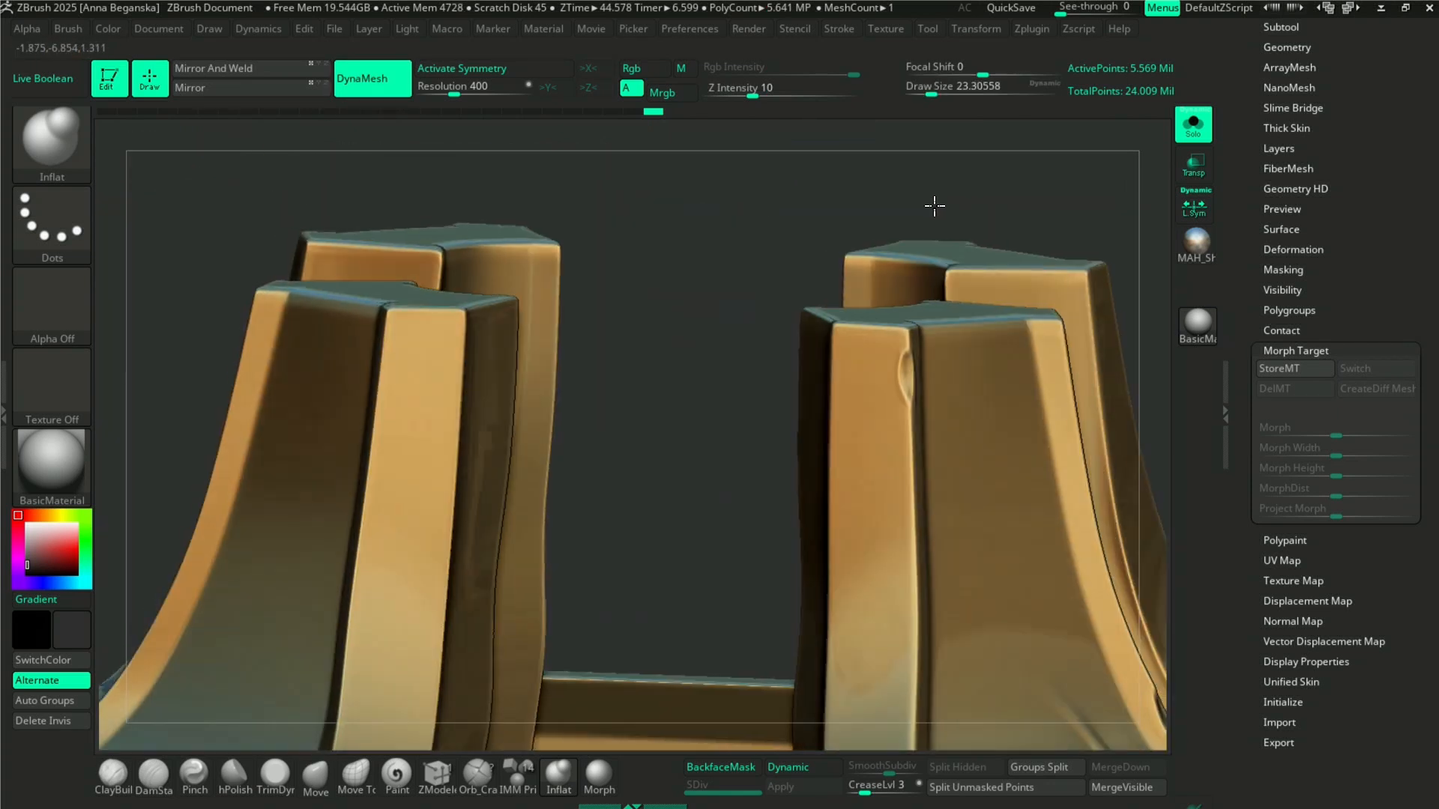
pyautogui.keyDown('alt'); pyautogui.moveTo(673, 261); pyautogui.dragTo(356, 248); pyautogui.keyUp('alt')
pyautogui.moveTo(906, 299)
pyautogui.mouseDown()
pyautogui.moveTo(696, 308)
pyautogui.moveTo(642, 382)
pyautogui.moveTo(655, 372)
pyautogui.mouseUp()
pyautogui.press('space')
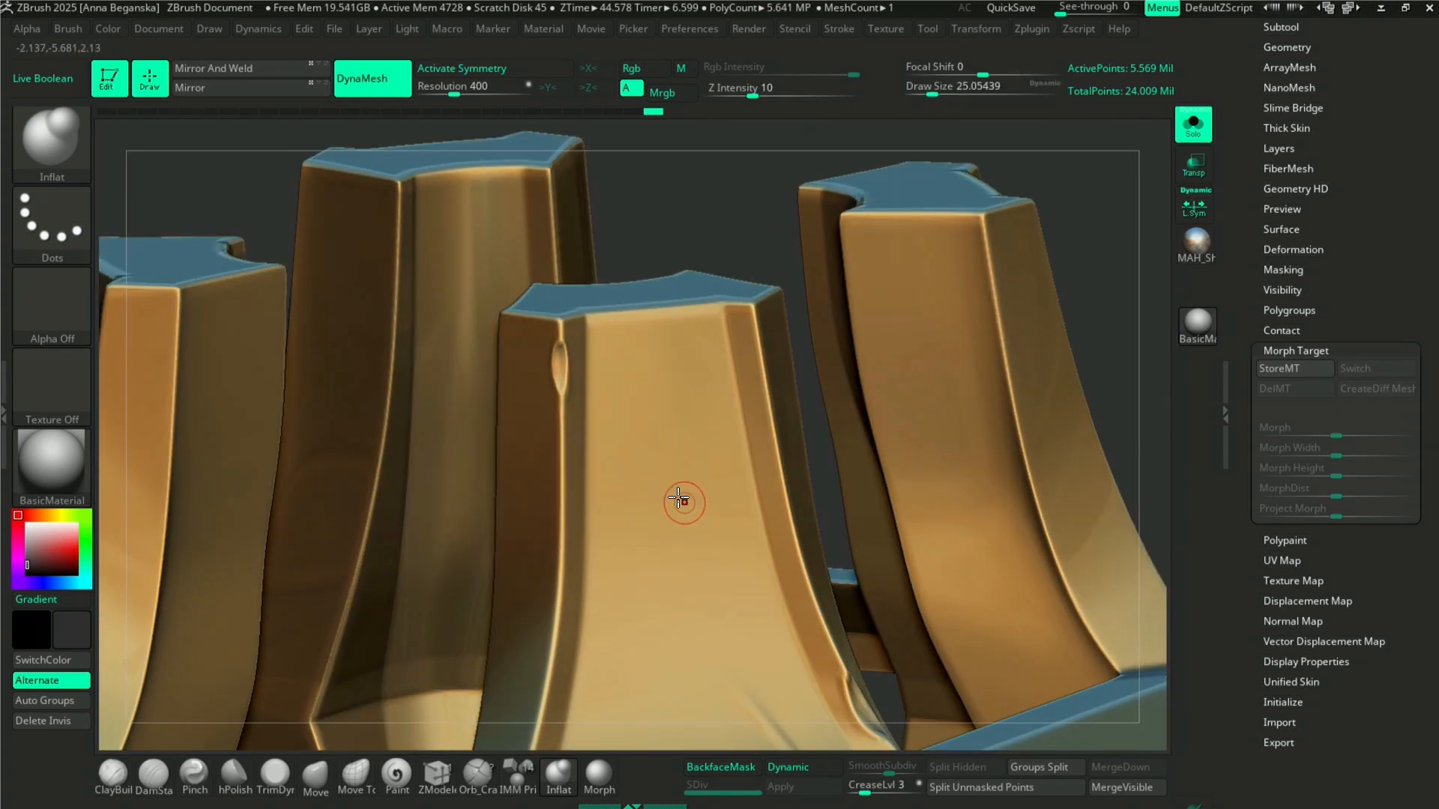
# - Try masking a hooked stroke and a diagonal stroke on the pillar's upper face, clearing each mask
pyautogui.press('ctrl')
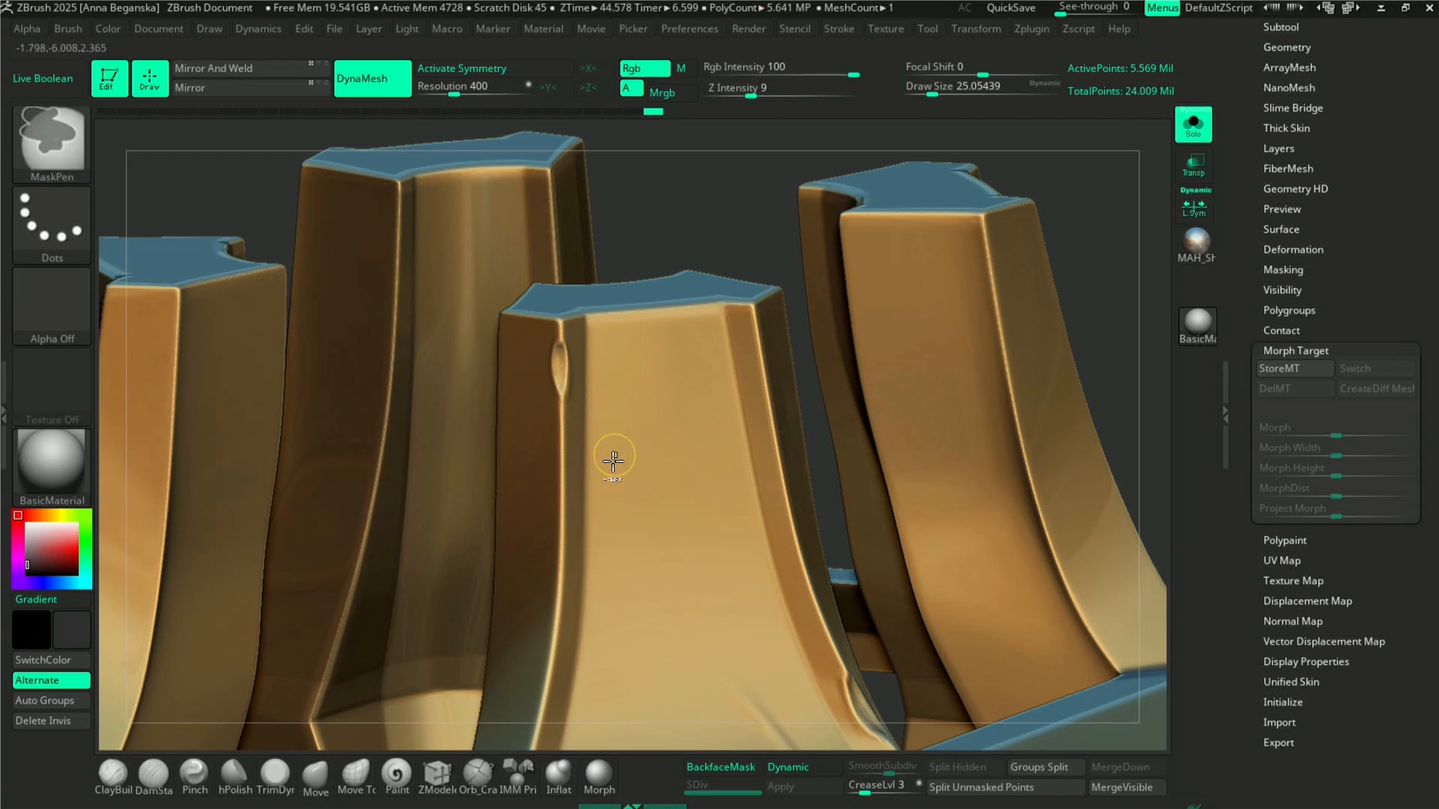
pyautogui.moveTo(591, 438)
pyautogui.keyDown('ctrl'); pyautogui.mouseDown()
pyautogui.moveTo(615, 401)
pyautogui.moveTo(659, 515)
pyautogui.mouseUp(); pyautogui.keyUp('ctrl')
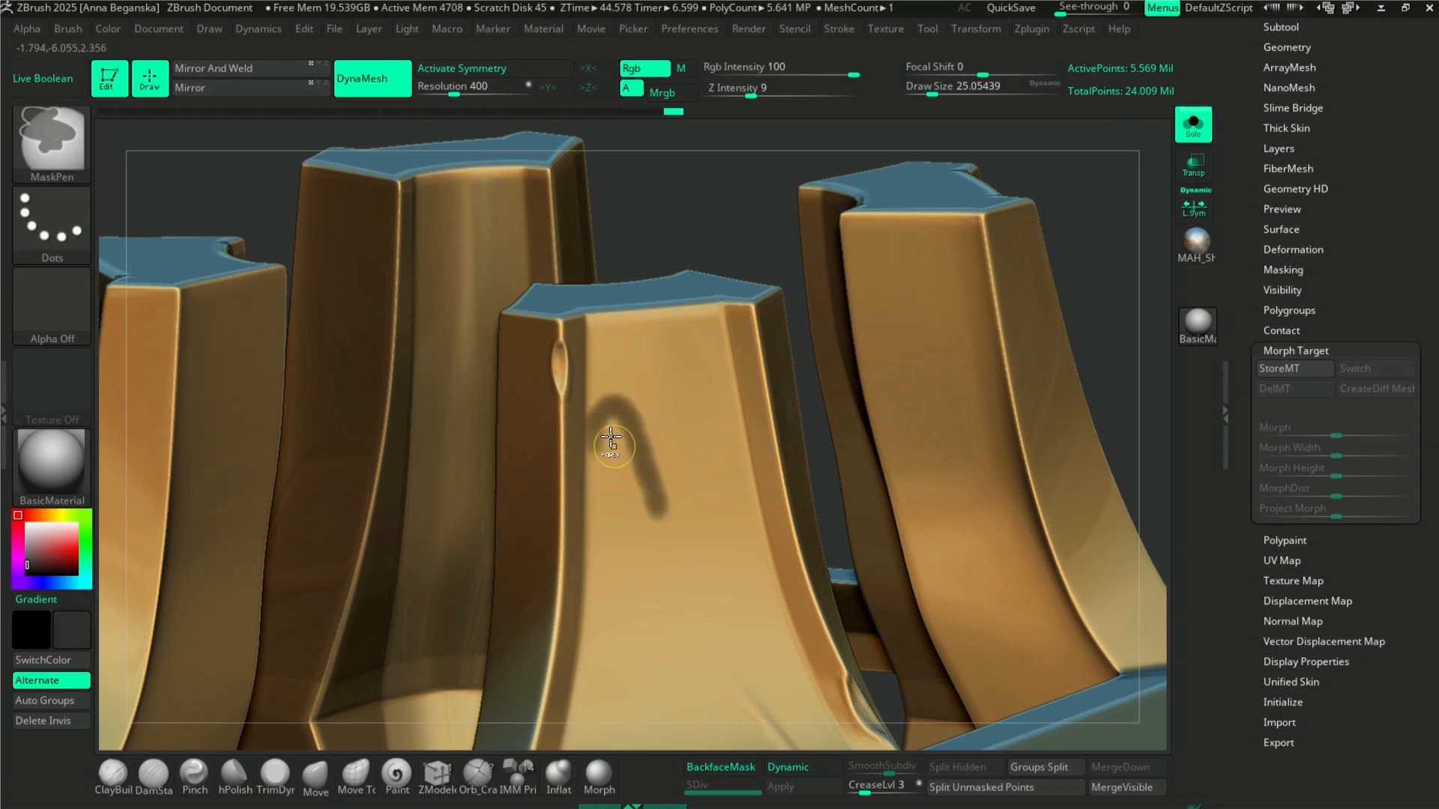
pyautogui.keyDown('ctrl'); pyautogui.click(1082, 254); pyautogui.keyUp('ctrl')
pyautogui.keyDown('ctrl'); pyautogui.moveTo(1008, 253); pyautogui.dragTo(922, 251, button='right'); pyautogui.keyUp('ctrl')
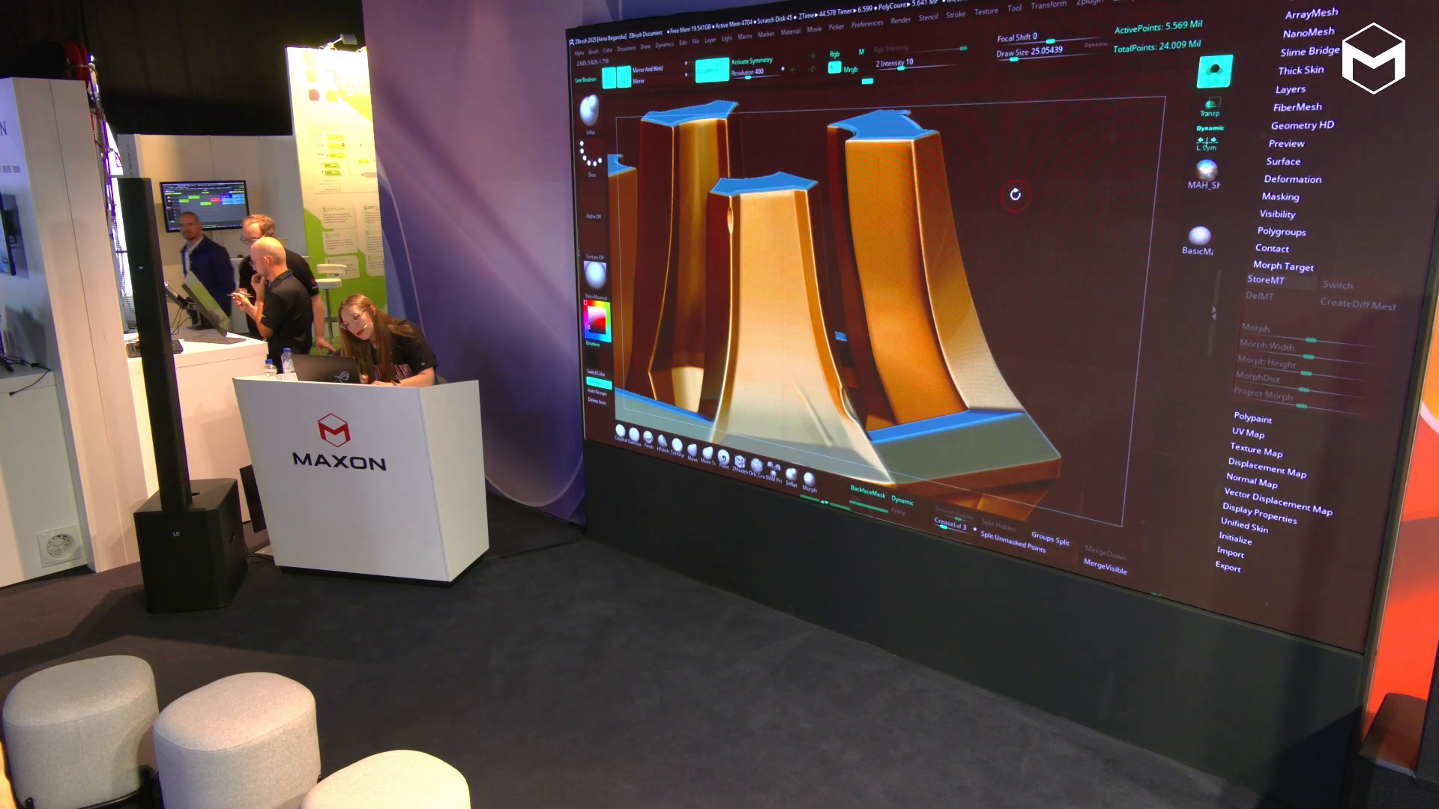
pyautogui.keyDown('ctrl'); pyautogui.moveTo(1016, 190); pyautogui.dragTo(1030, 222, button='right'); pyautogui.keyUp('ctrl')
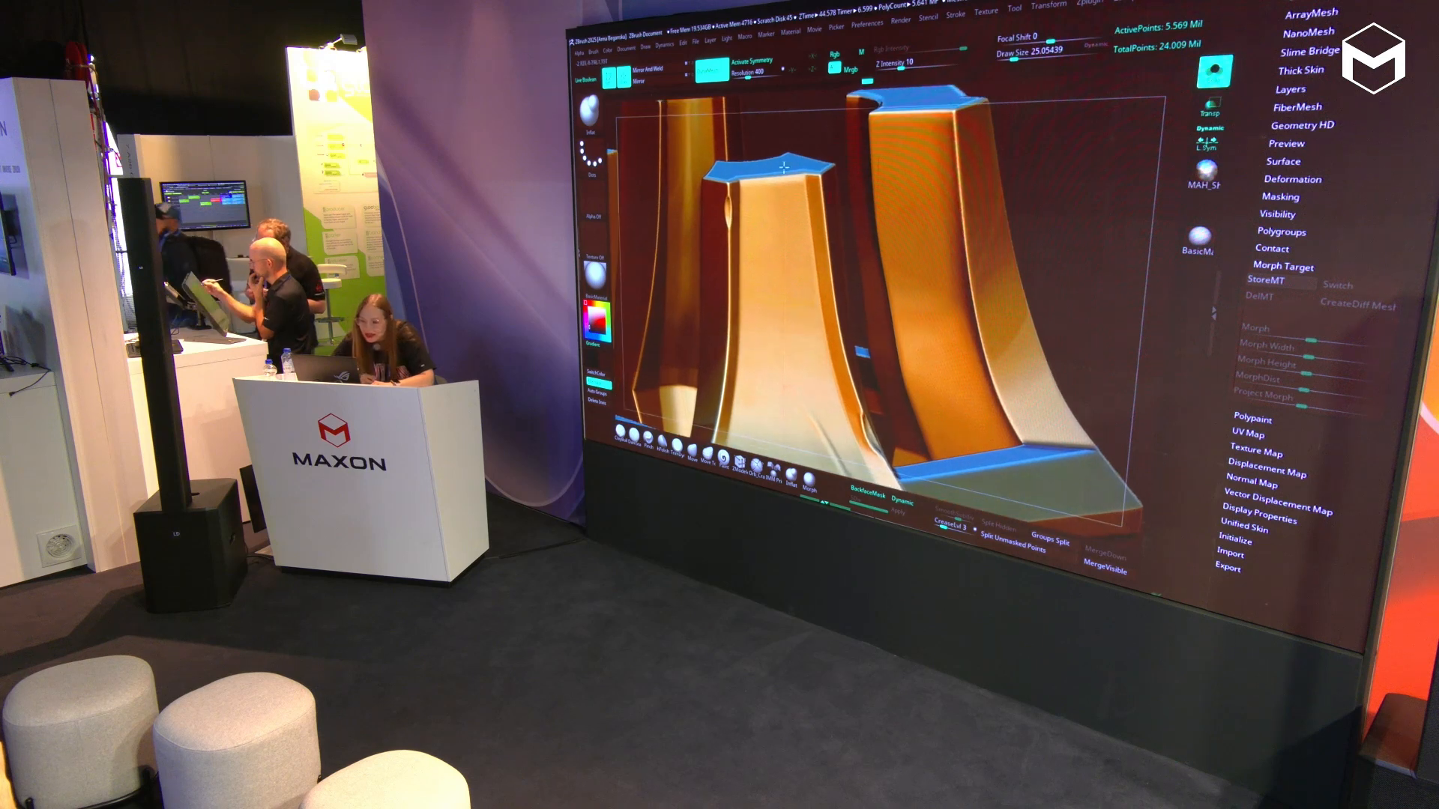
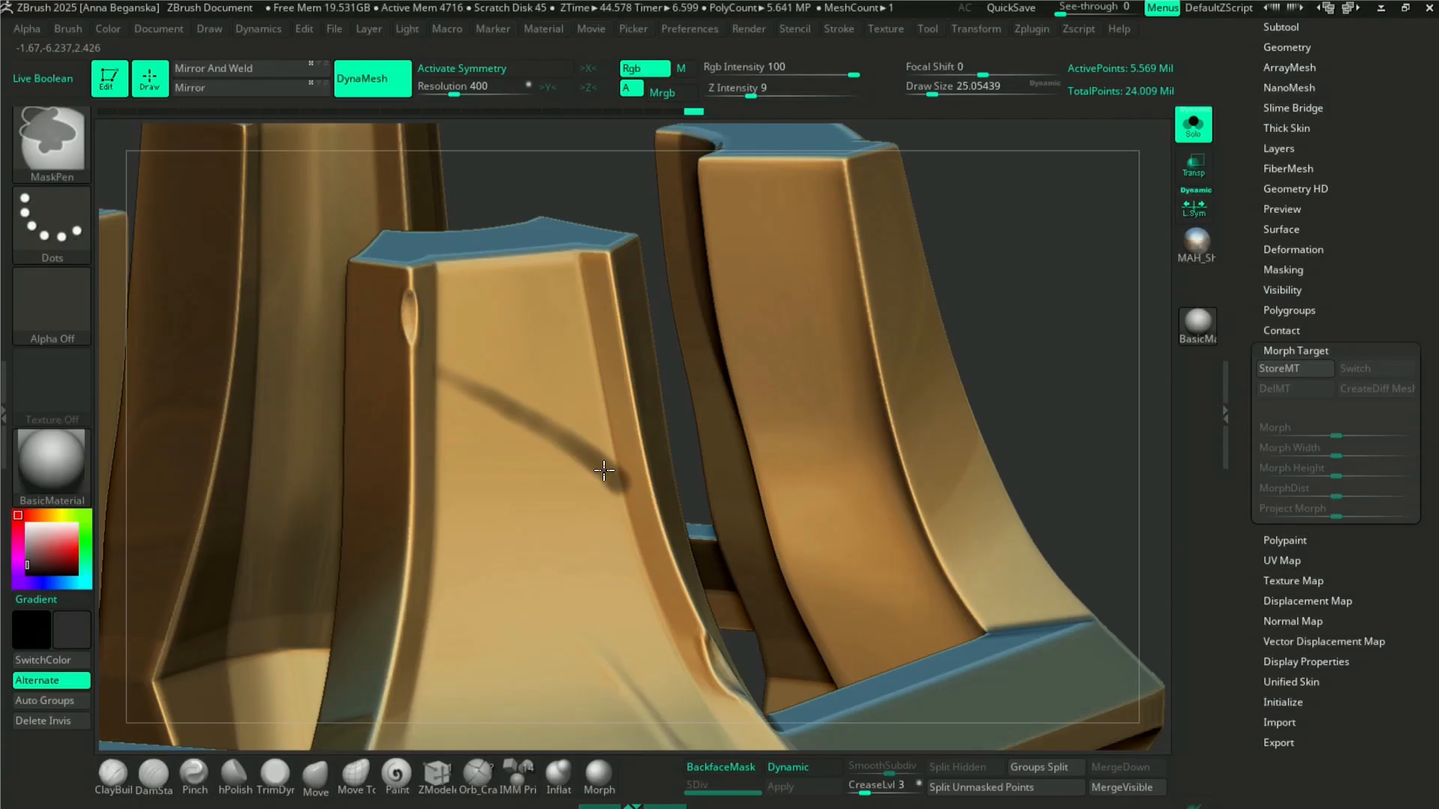
pyautogui.moveTo(604, 471)
pyautogui.keyDown('ctrl'); pyautogui.mouseDown()
pyautogui.moveTo(450, 392)
pyautogui.moveTo(545, 431)
pyautogui.mouseUp(); pyautogui.keyUp('ctrl')
pyautogui.keyDown('ctrl'); pyautogui.moveTo(986, 337); pyautogui.dragTo(1047, 408); pyautogui.keyUp('ctrl')
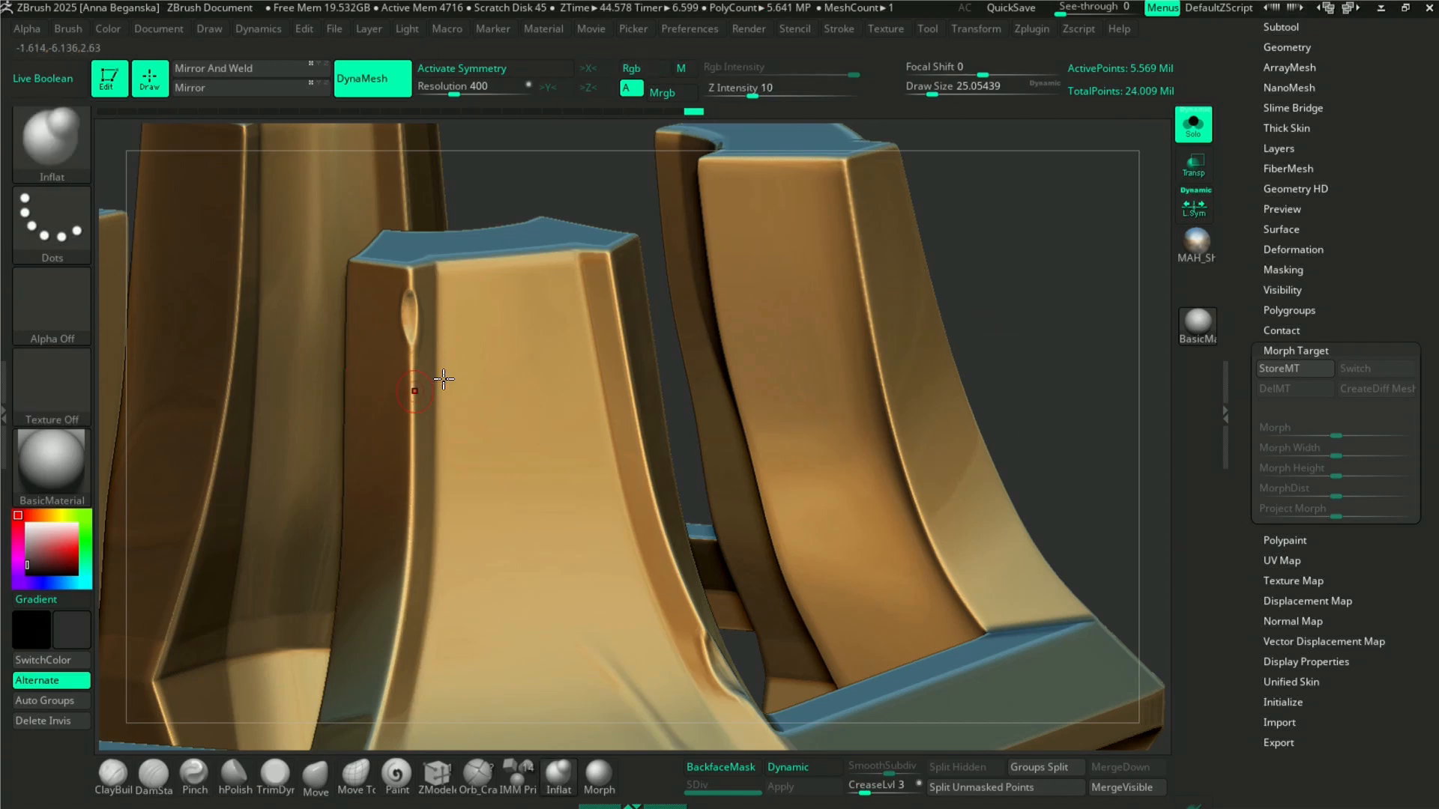
# - Paint a tapered hook-shaped mask on the pillar face beside the edge chip, and invert the mask
pyautogui.keyDown('ctrl'); pyautogui.moveTo(438, 368); pyautogui.dragTo(480, 354); pyautogui.keyUp('ctrl')
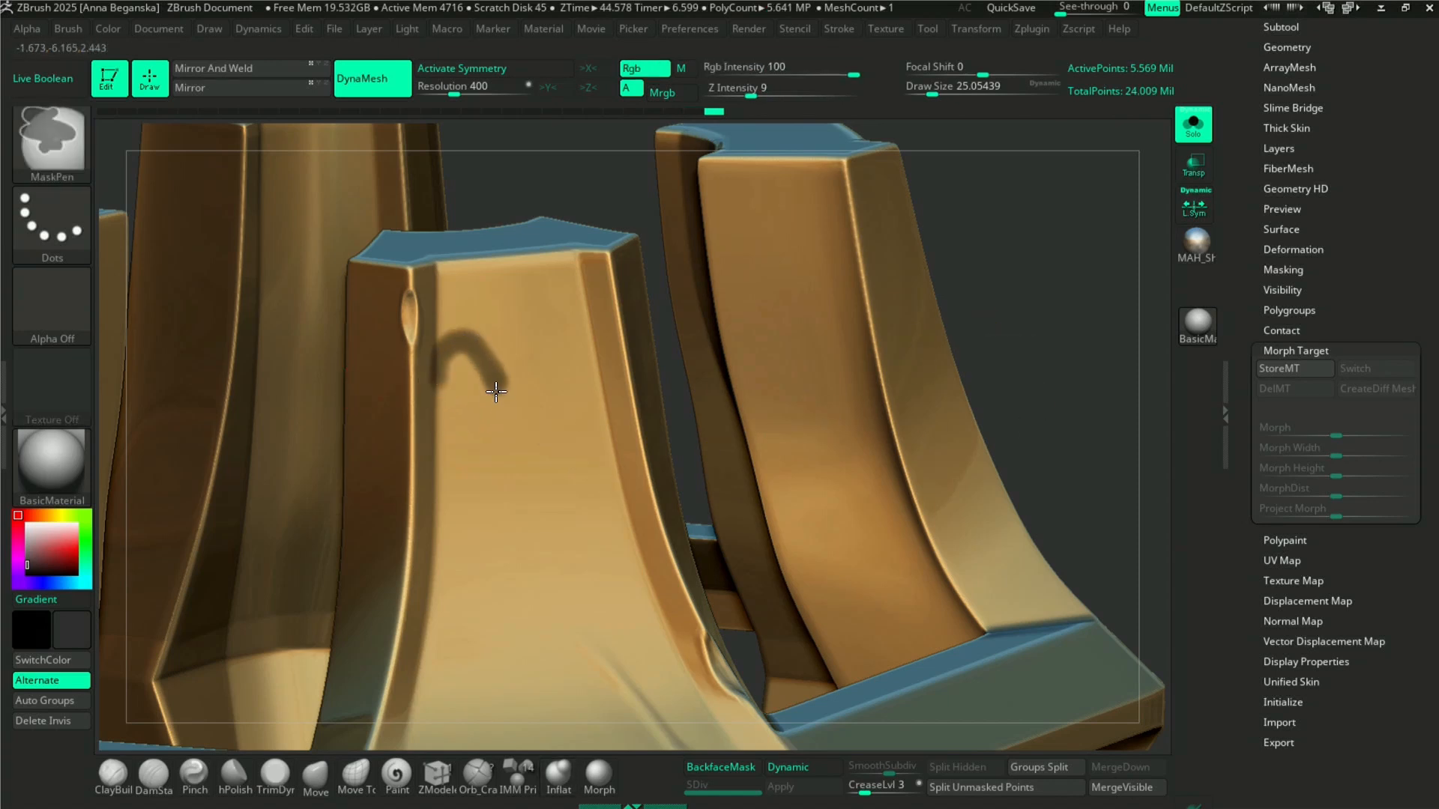
pyautogui.keyDown('ctrl'); pyautogui.moveTo(447, 362); pyautogui.dragTo(440, 370); pyautogui.keyUp('ctrl')
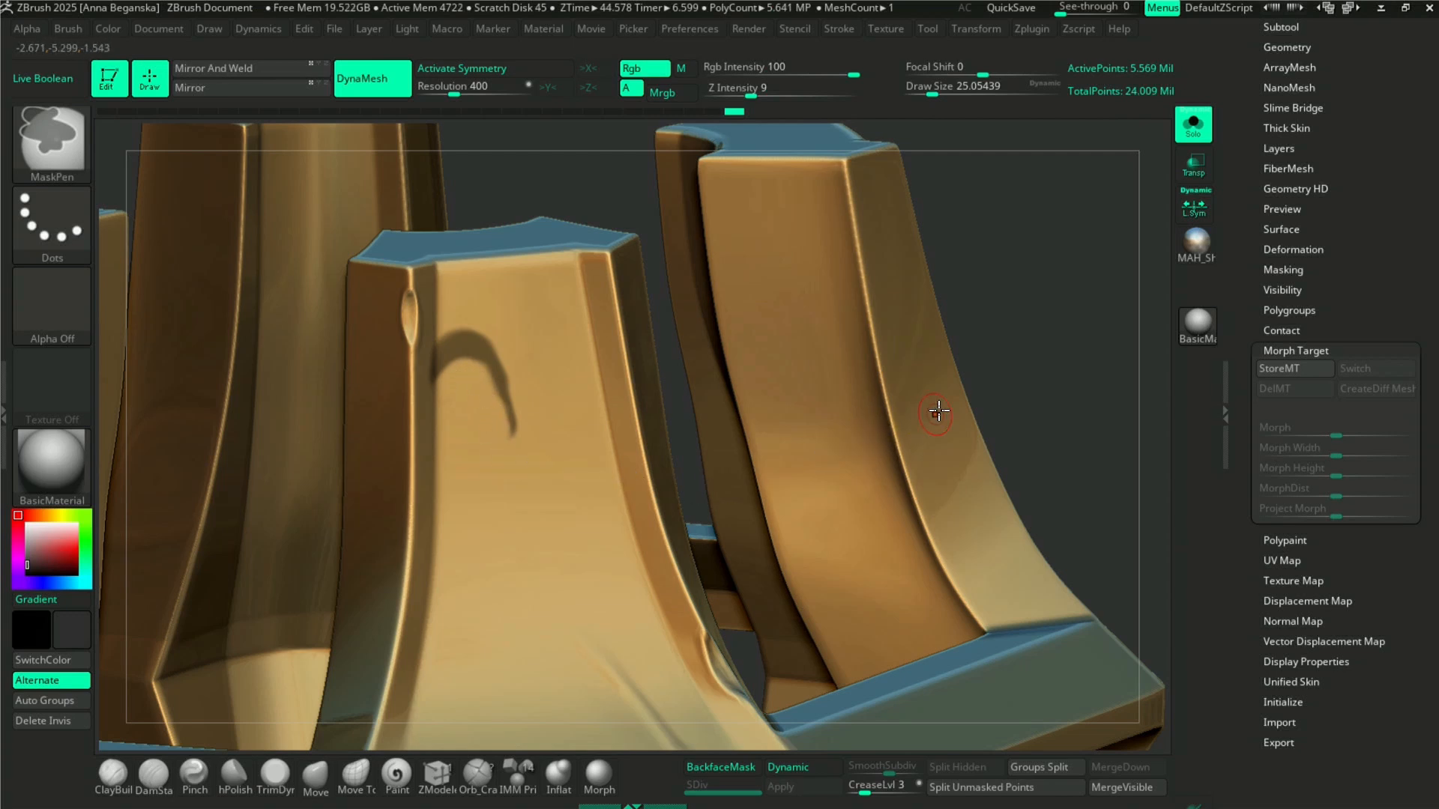
pyautogui.keyDown('ctrl'); pyautogui.click(1083, 335); pyautogui.keyUp('ctrl')
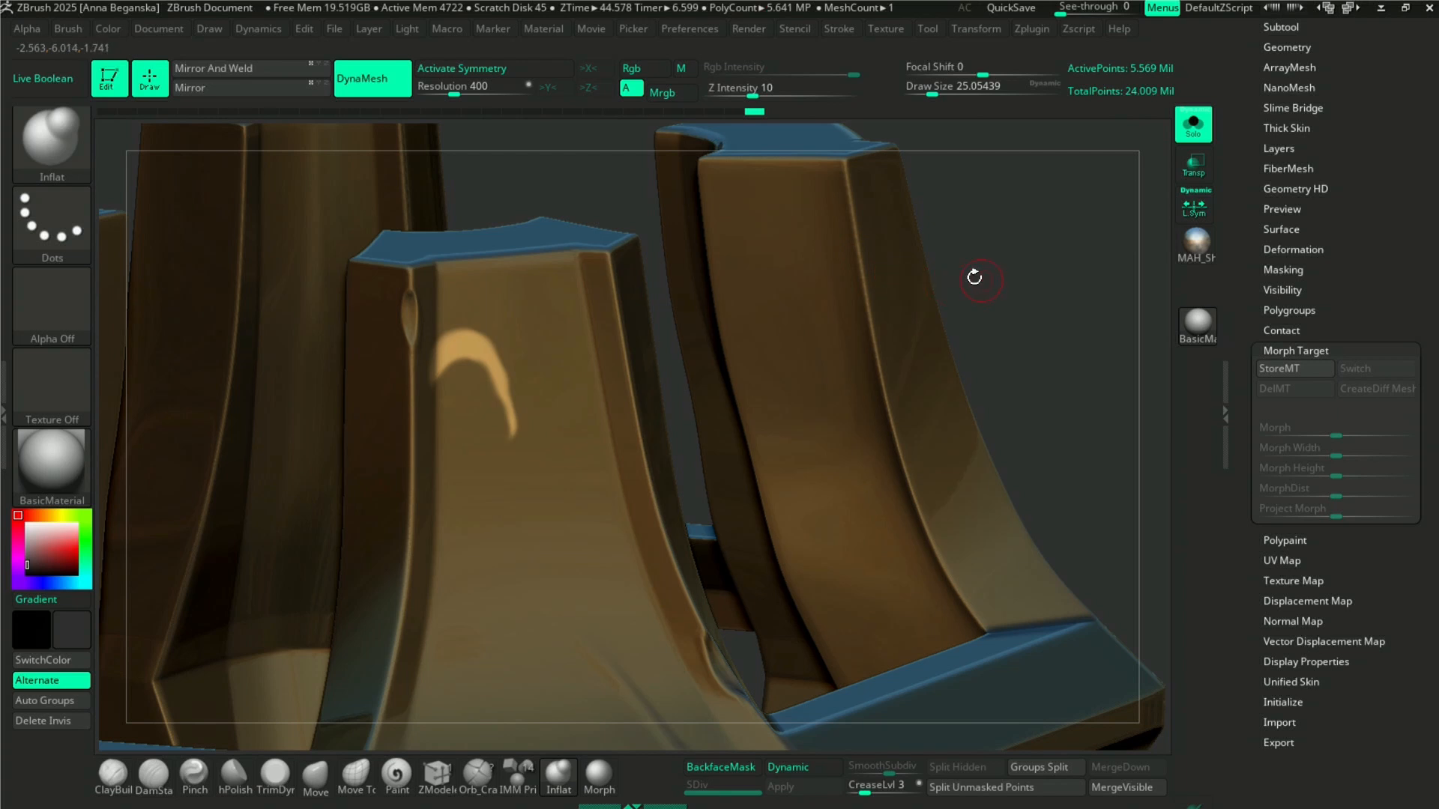
# - Sculpt the unmasked hook shape with Inflat at a draw size of about 74, smooth it, and clear the mask
pyautogui.press('space')
pyautogui.click(537, 384)
pyautogui.moveTo(512, 434); pyautogui.dragTo(533, 429)
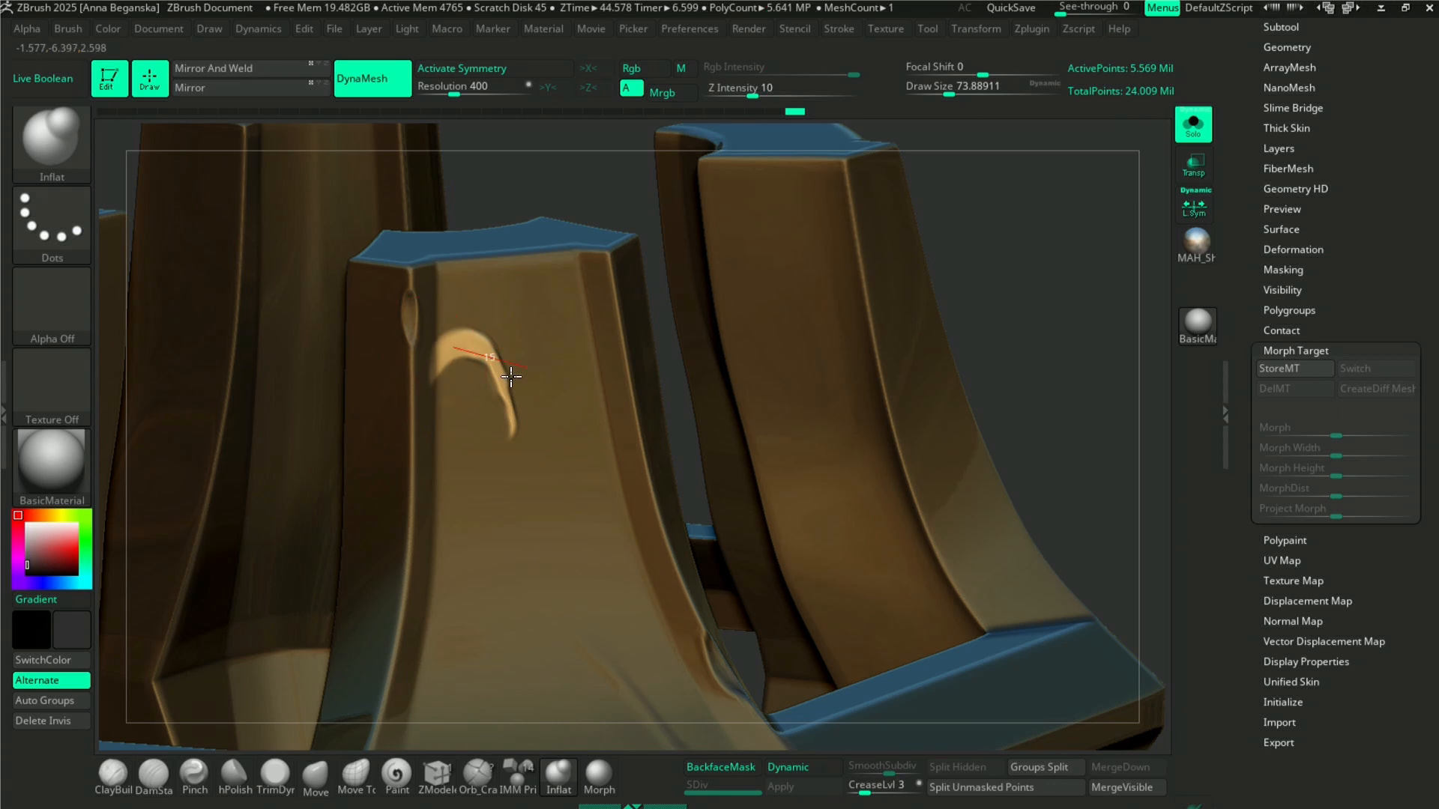
pyautogui.press('shift')
pyautogui.moveTo(436, 313)
pyautogui.keyDown('shift'); pyautogui.mouseDown()
pyautogui.moveTo(440, 352)
pyautogui.moveTo(487, 375)
pyautogui.mouseUp(); pyautogui.keyUp('shift')
pyautogui.press('shift')
pyautogui.keyDown('ctrl'); pyautogui.moveTo(1034, 318); pyautogui.dragTo(1135, 383); pyautogui.keyUp('ctrl')
pyautogui.rightClick(1044, 279)
pyautogui.rightClick(992, 271)
pyautogui.moveTo(992, 270)
pyautogui.mouseDown()
pyautogui.moveTo(969, 266)
pyautogui.moveTo(1043, 260)
pyautogui.moveTo(1047, 330)
pyautogui.mouseUp()
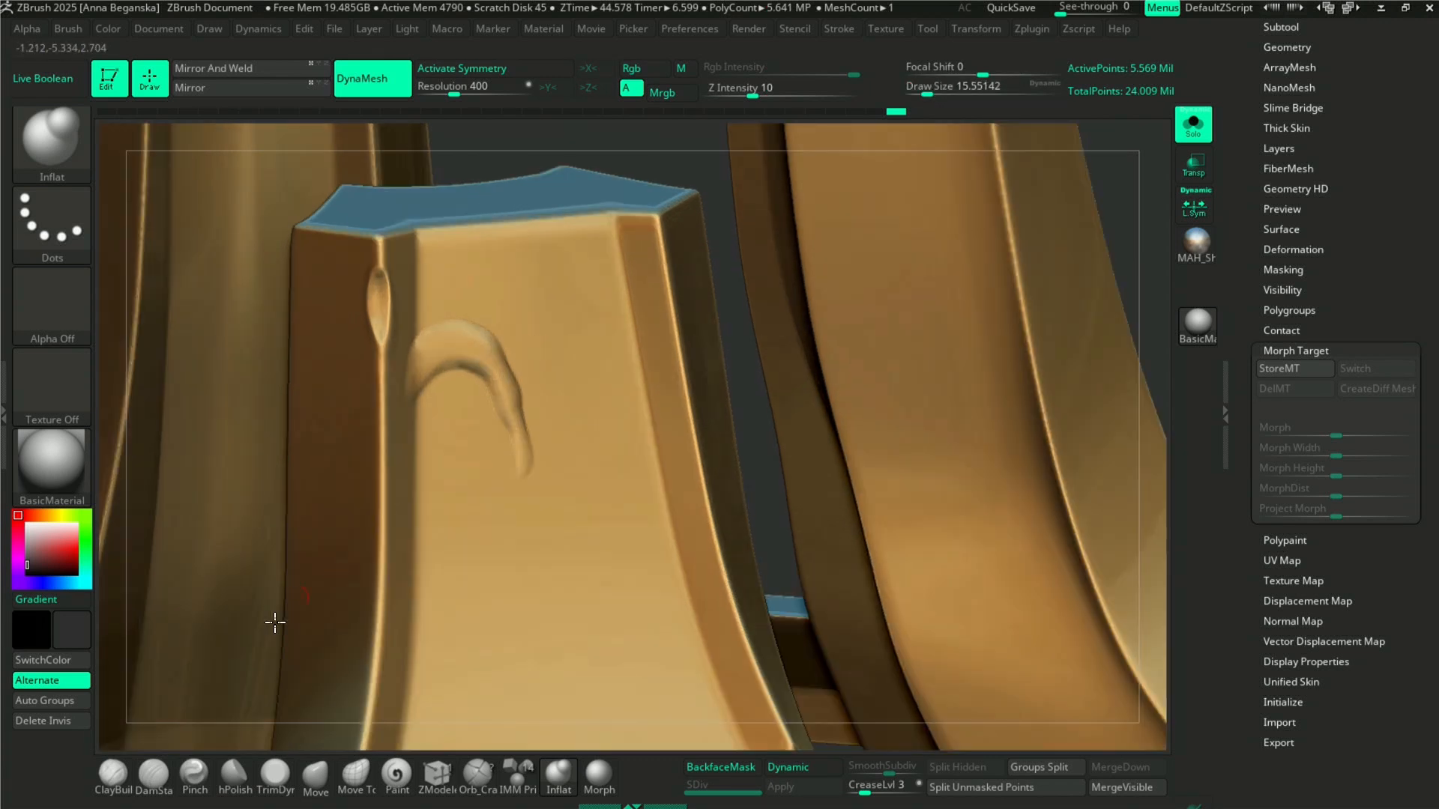
# - Refine the hook-shaped mark's edges with DamStandard at Z Intensity 33 and draw size about 25, smoothing and undoing unwanted strokes
pyautogui.click(146, 779)
pyautogui.rightClick(523, 378)
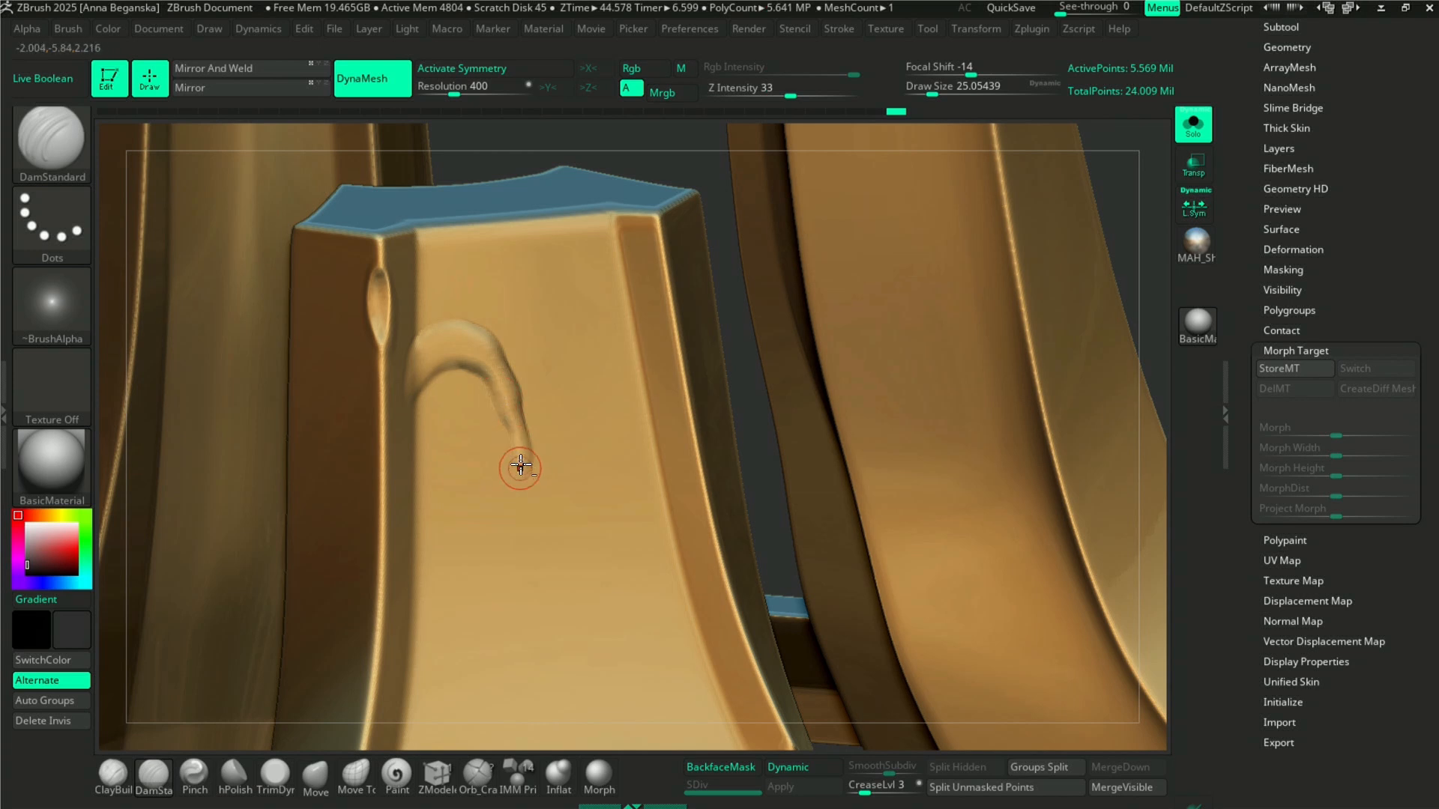
pyautogui.moveTo(493, 397); pyautogui.dragTo(506, 420)
pyautogui.moveTo(476, 361); pyautogui.dragTo(487, 373)
pyautogui.press('shift')
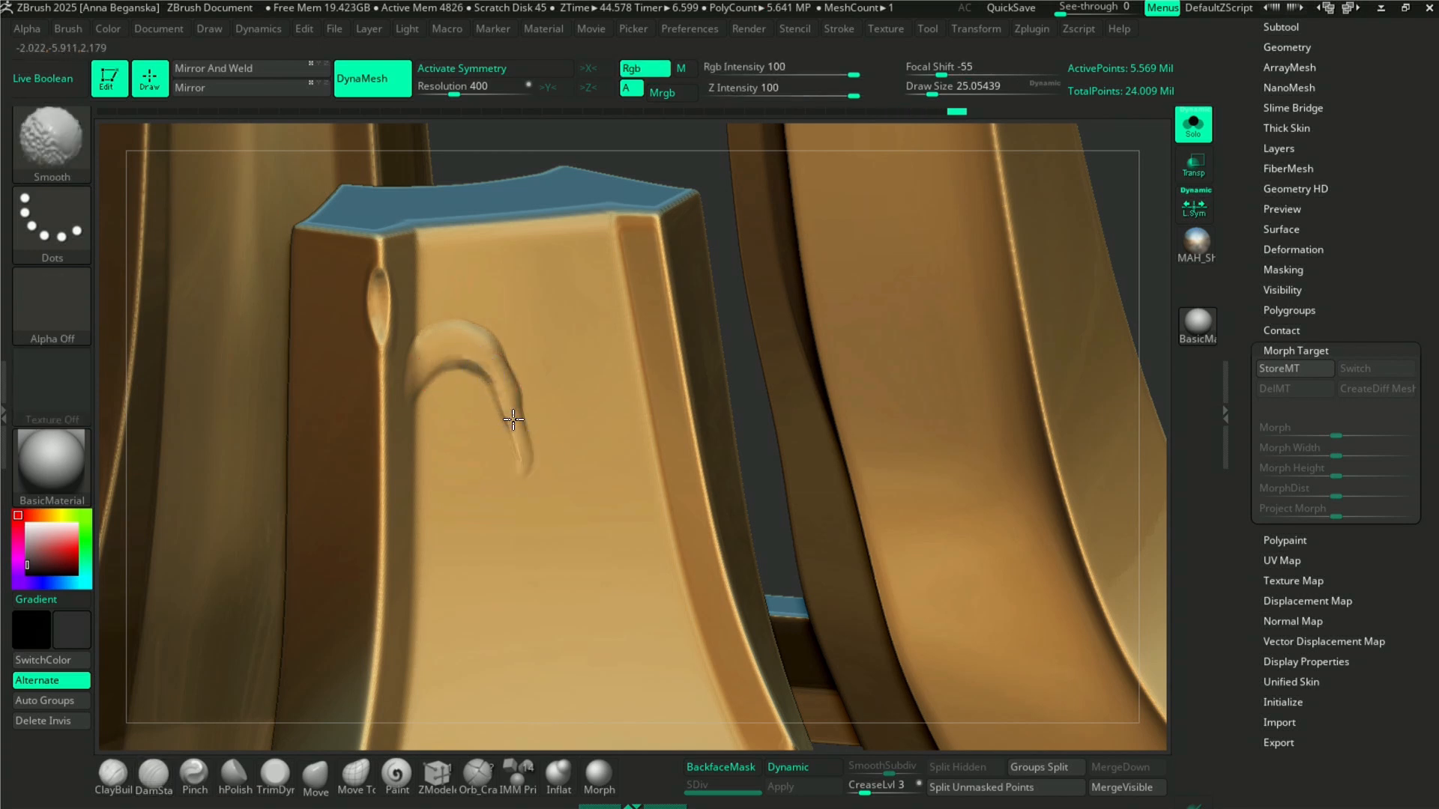
pyautogui.moveTo(517, 375); pyautogui.dragTo(480, 342)
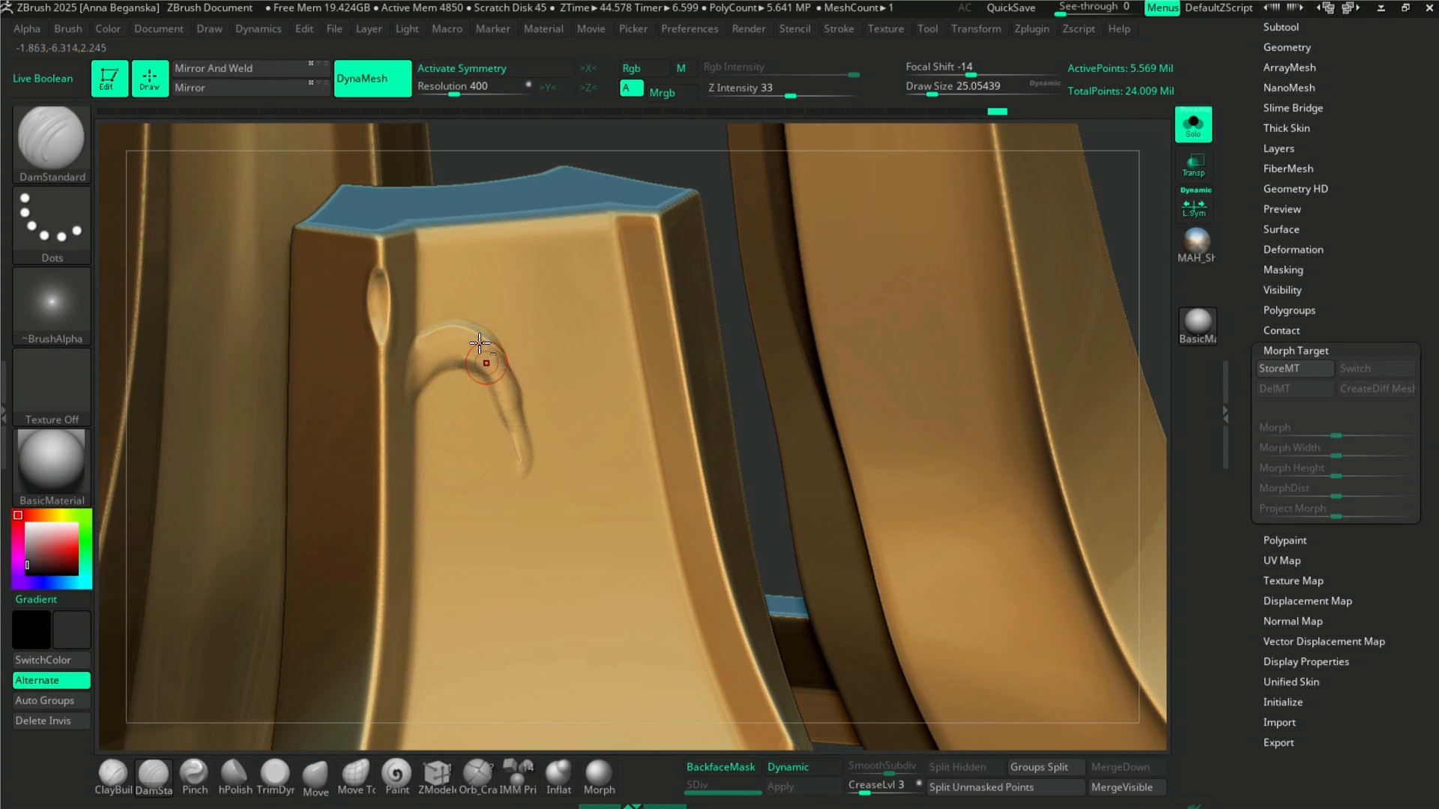
pyautogui.press('shift')
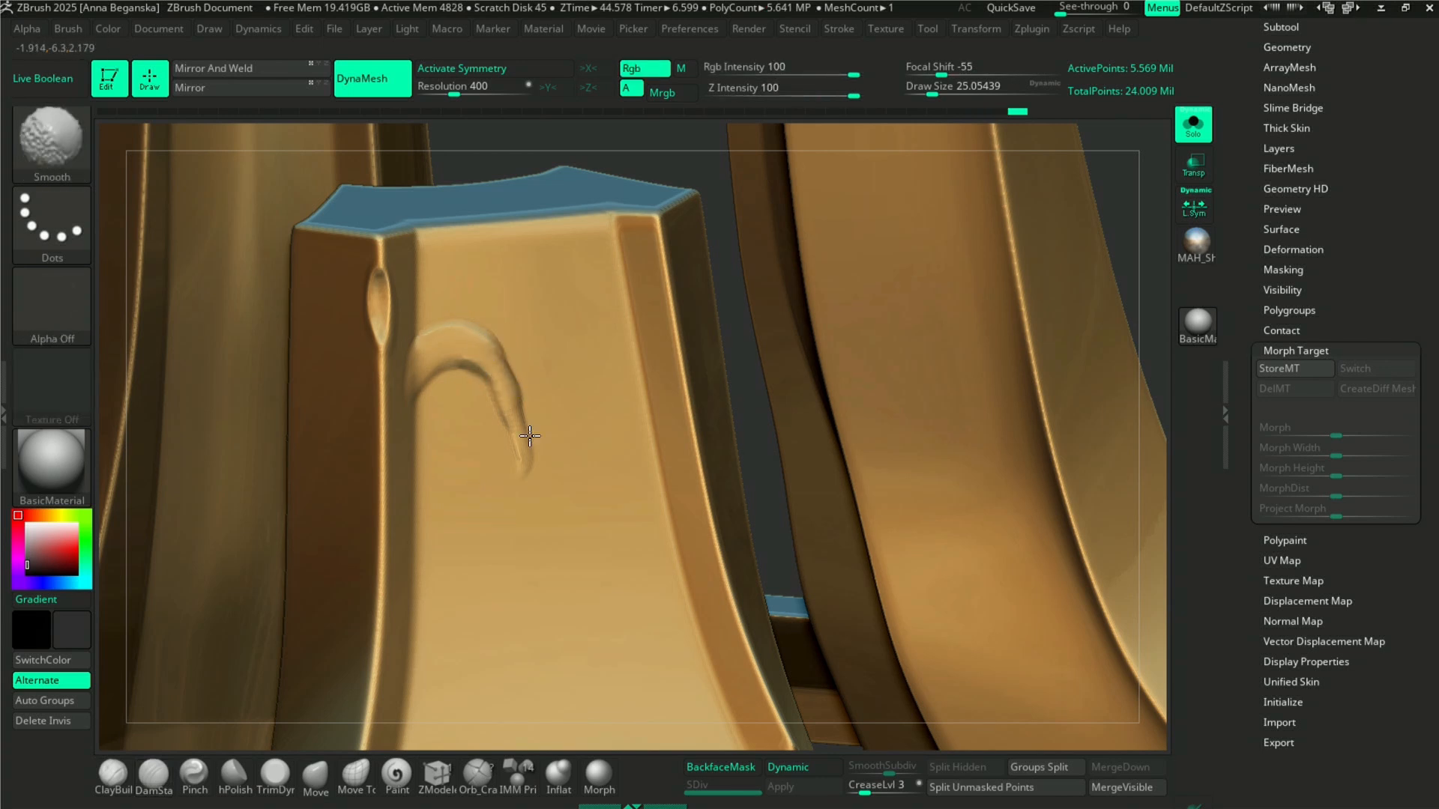
pyautogui.keyDown('shift'); pyautogui.moveTo(529, 467); pyautogui.dragTo(538, 535); pyautogui.keyUp('shift')
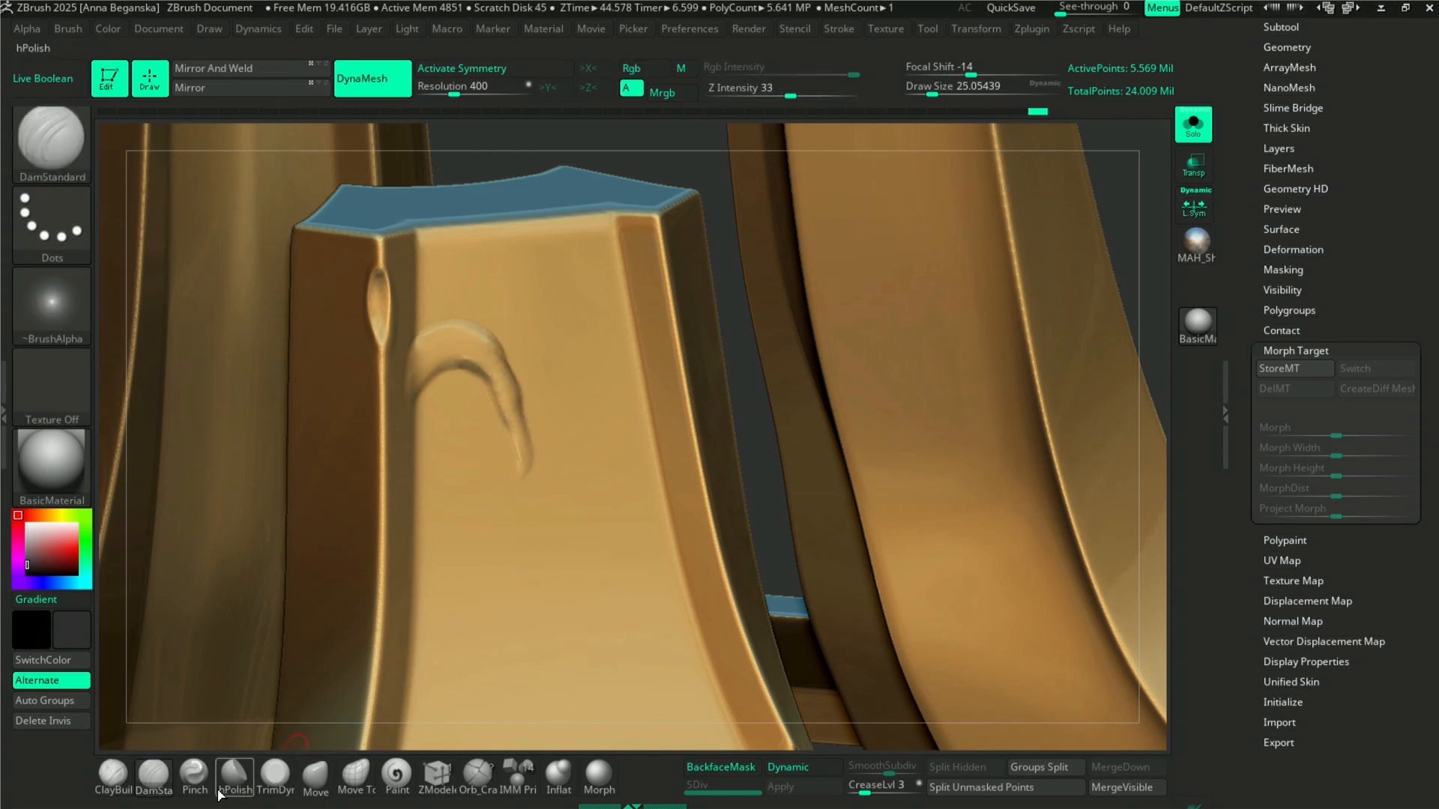
# - Sharpen the hook mark's inner edge with the Pinch brush at Z Intensity 20, and smooth its tail into the pillar face
pyautogui.click(194, 776)
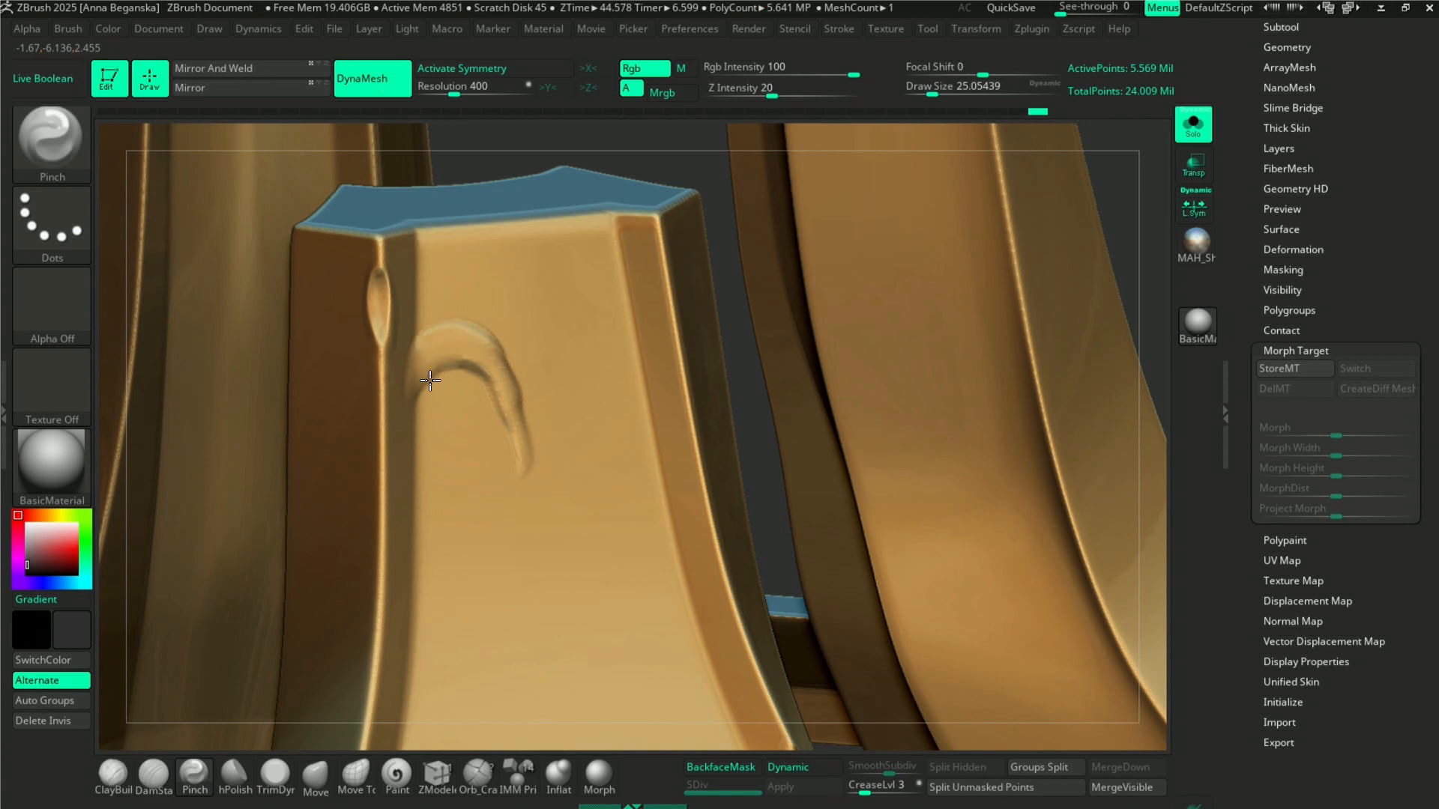
pyautogui.moveTo(431, 380); pyautogui.dragTo(446, 369)
pyautogui.press('shift')
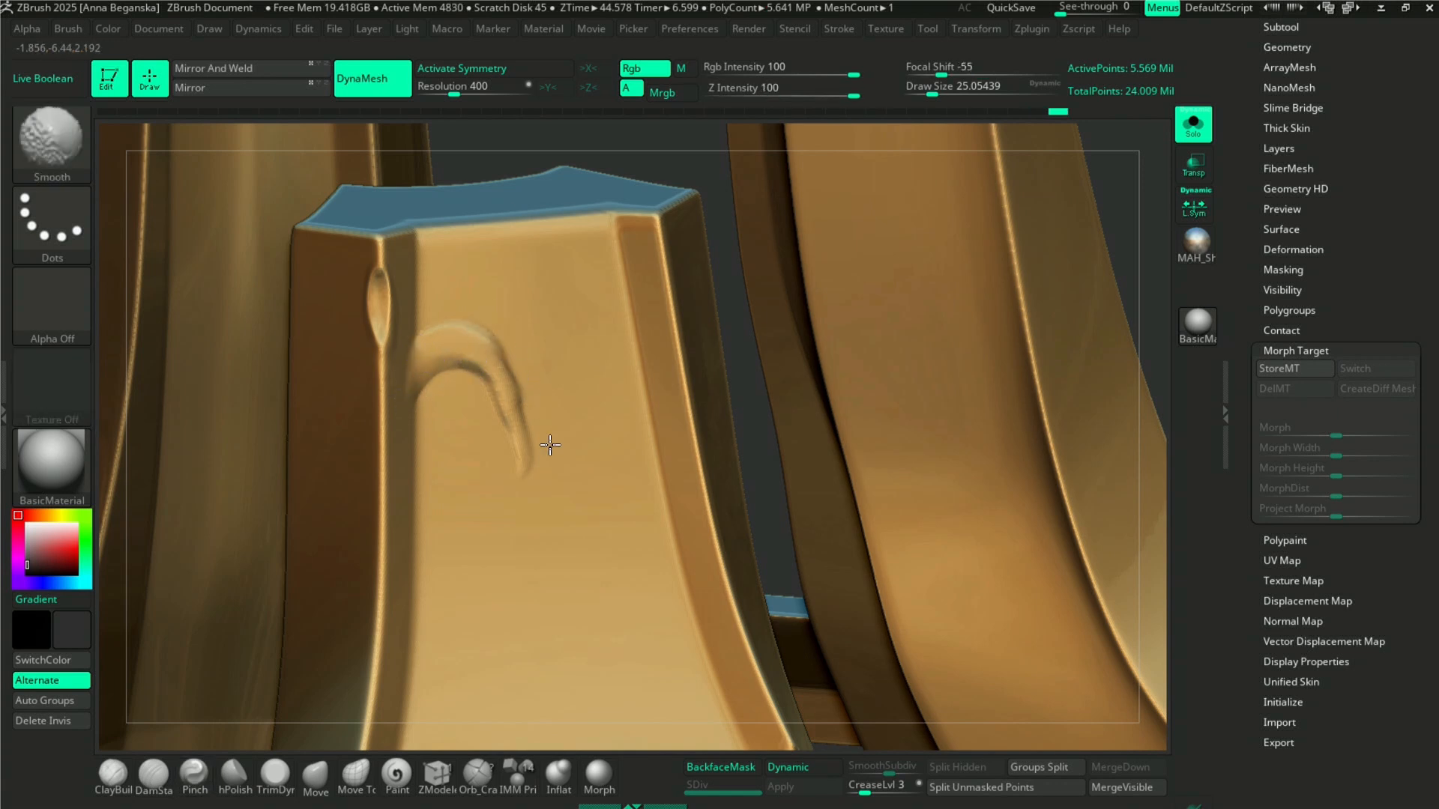
pyautogui.moveTo(528, 408)
pyautogui.keyDown('shift'); pyautogui.mouseDown()
pyautogui.moveTo(527, 491)
pyautogui.moveTo(514, 482)
pyautogui.moveTo(528, 495)
pyautogui.moveTo(528, 404)
pyautogui.mouseUp(); pyautogui.keyUp('shift')
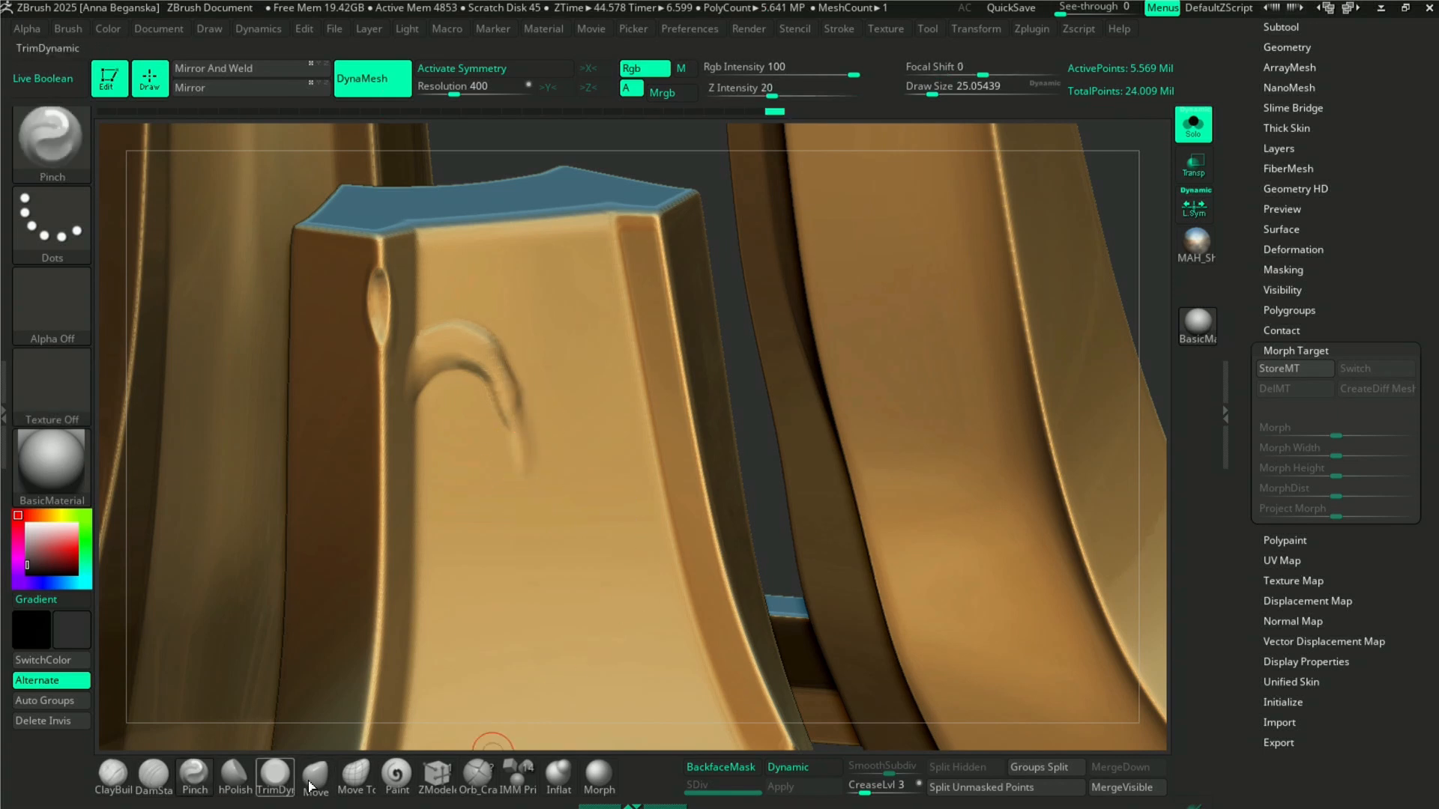
pyautogui.click(154, 776)
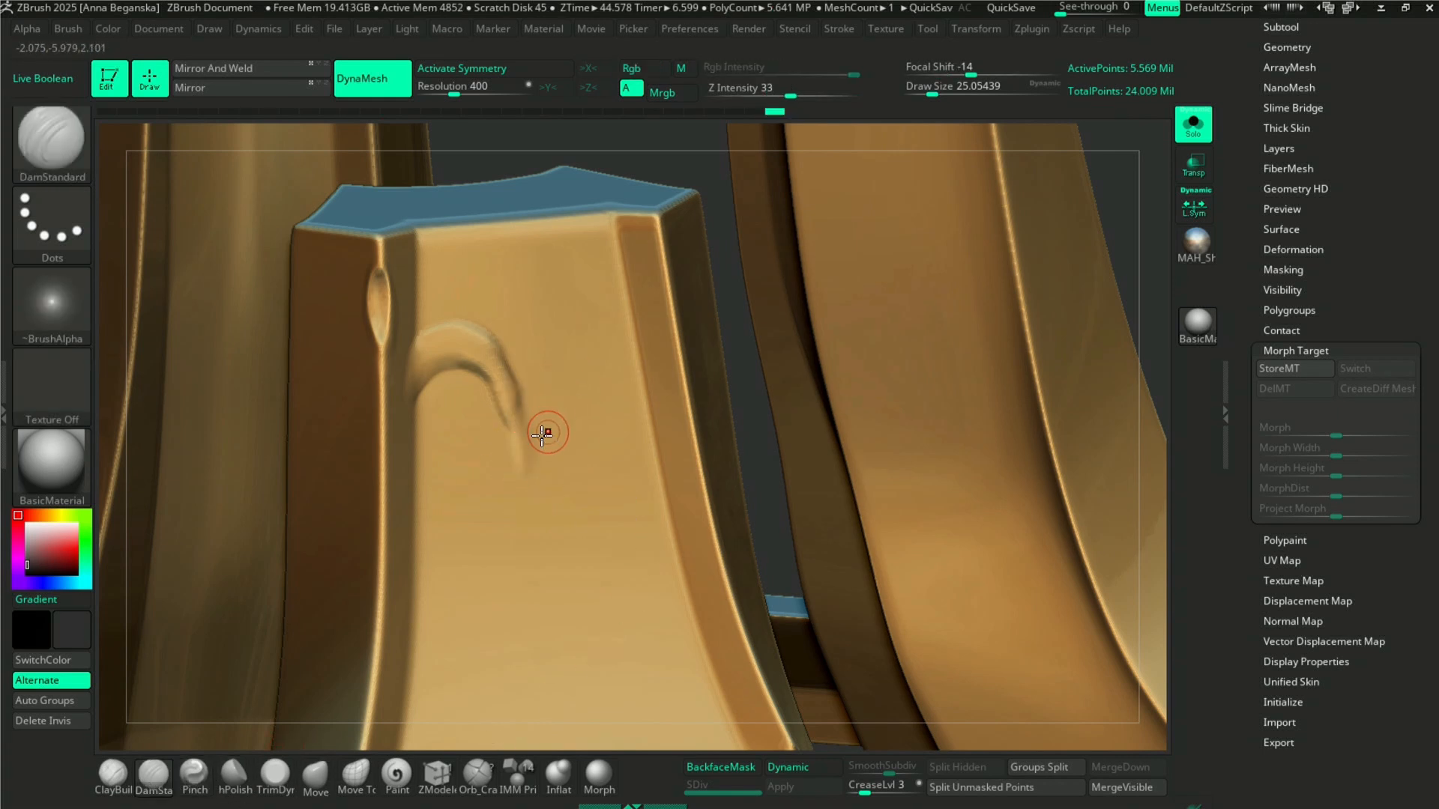
pyautogui.press('shift')
pyautogui.keyDown('ctrl'); pyautogui.moveTo(851, 180); pyautogui.dragTo(822, 187, button='right'); pyautogui.keyUp('ctrl')
pyautogui.keyDown('alt'); pyautogui.moveTo(848, 271); pyautogui.dragTo(828, 292); pyautogui.keyUp('alt')
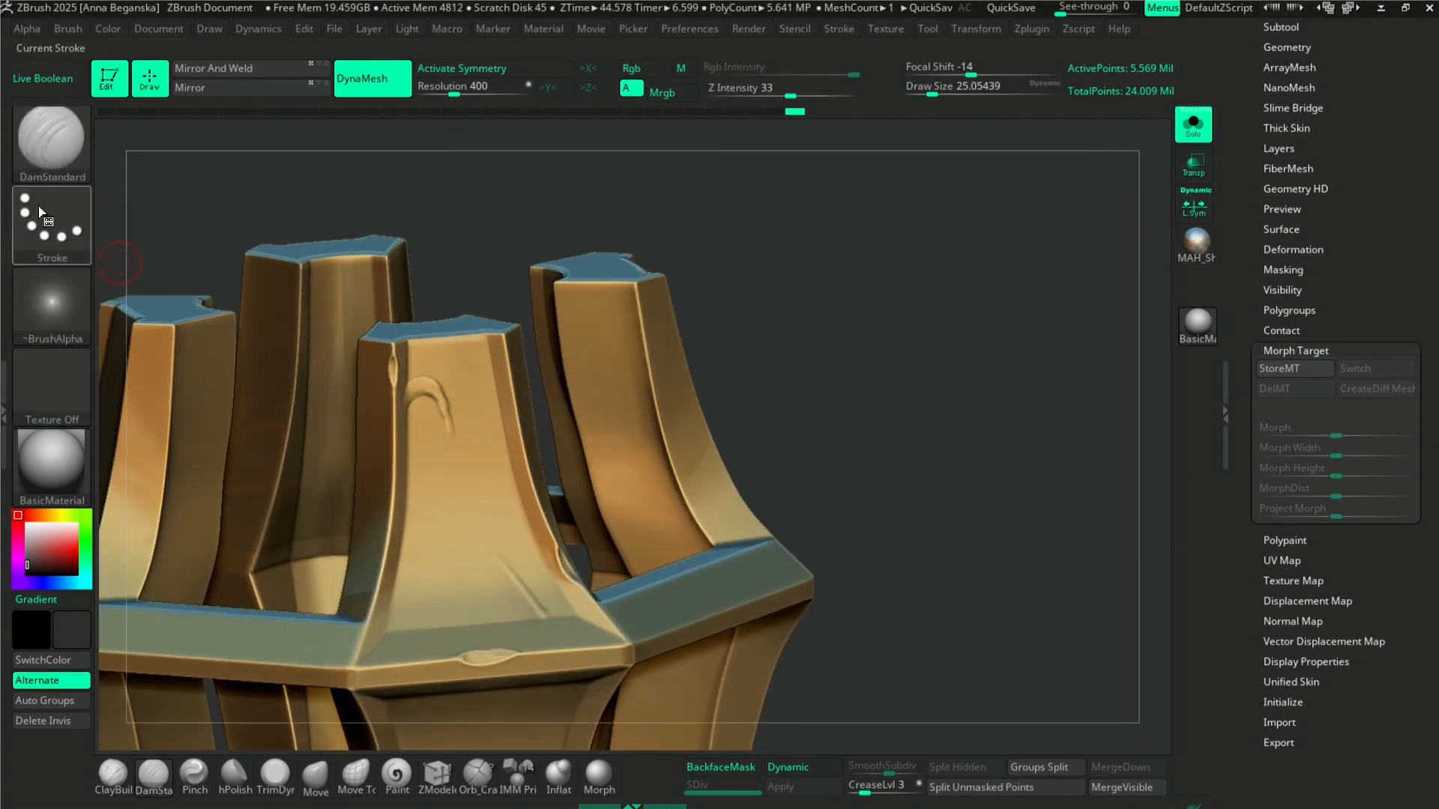
# - Choose the Orb_Slash01 brush, try a slash across the pillar's lower side edge, and undo it
pyautogui.click(51, 142)
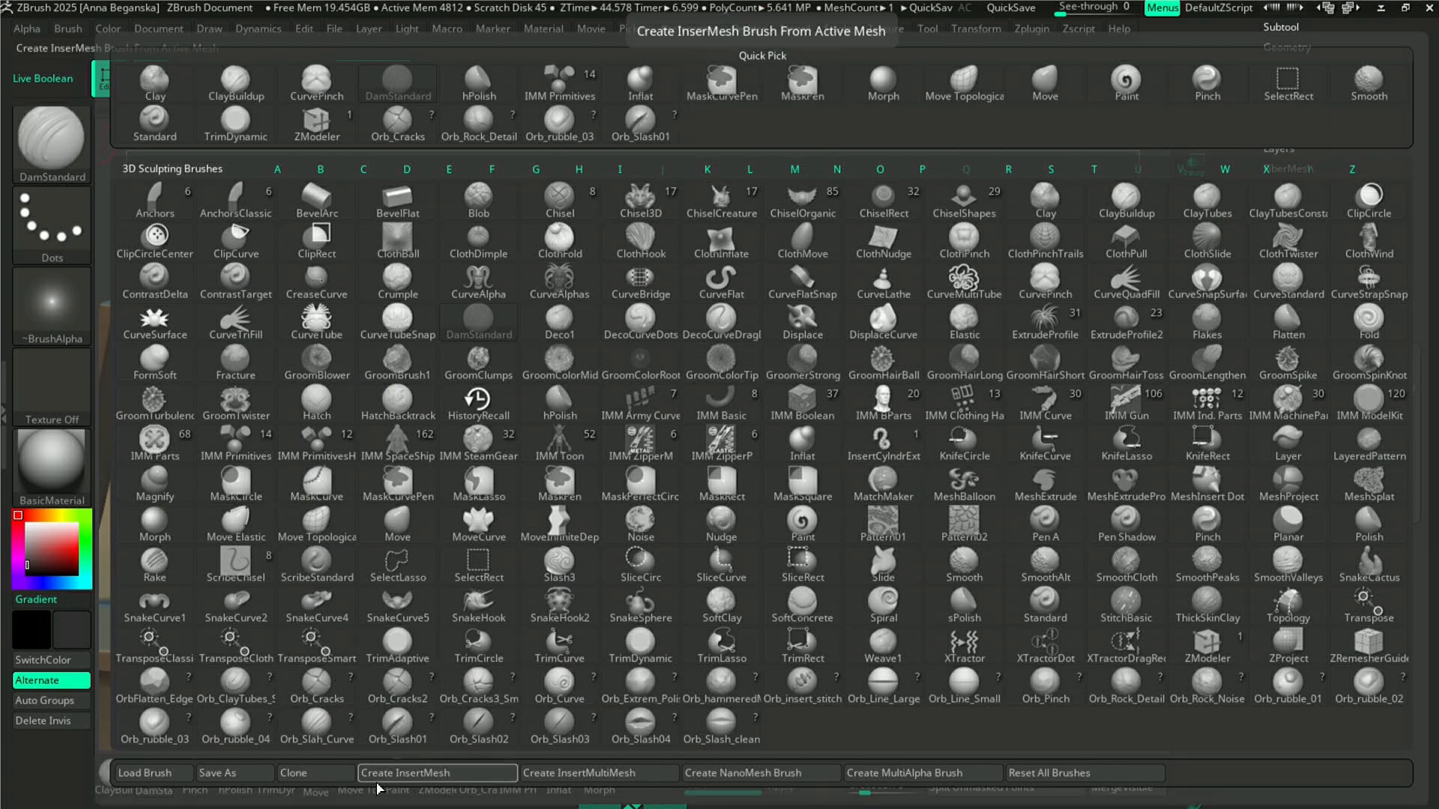
pyautogui.click(397, 730)
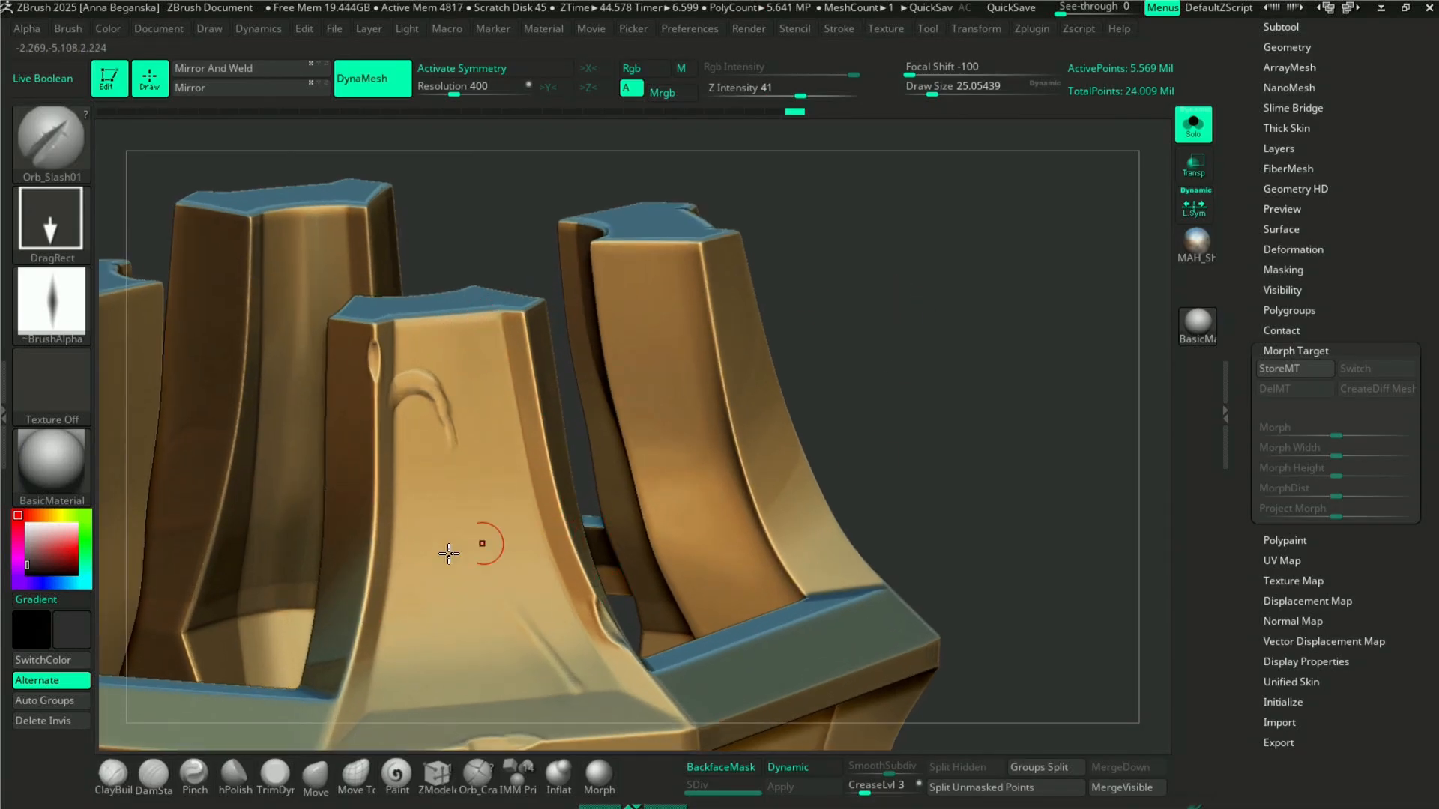
pyautogui.moveTo(858, 443)
pyautogui.mouseDown()
pyautogui.moveTo(899, 397)
pyautogui.moveTo(903, 466)
pyautogui.mouseUp()
pyautogui.moveTo(423, 530); pyautogui.dragTo(466, 505)
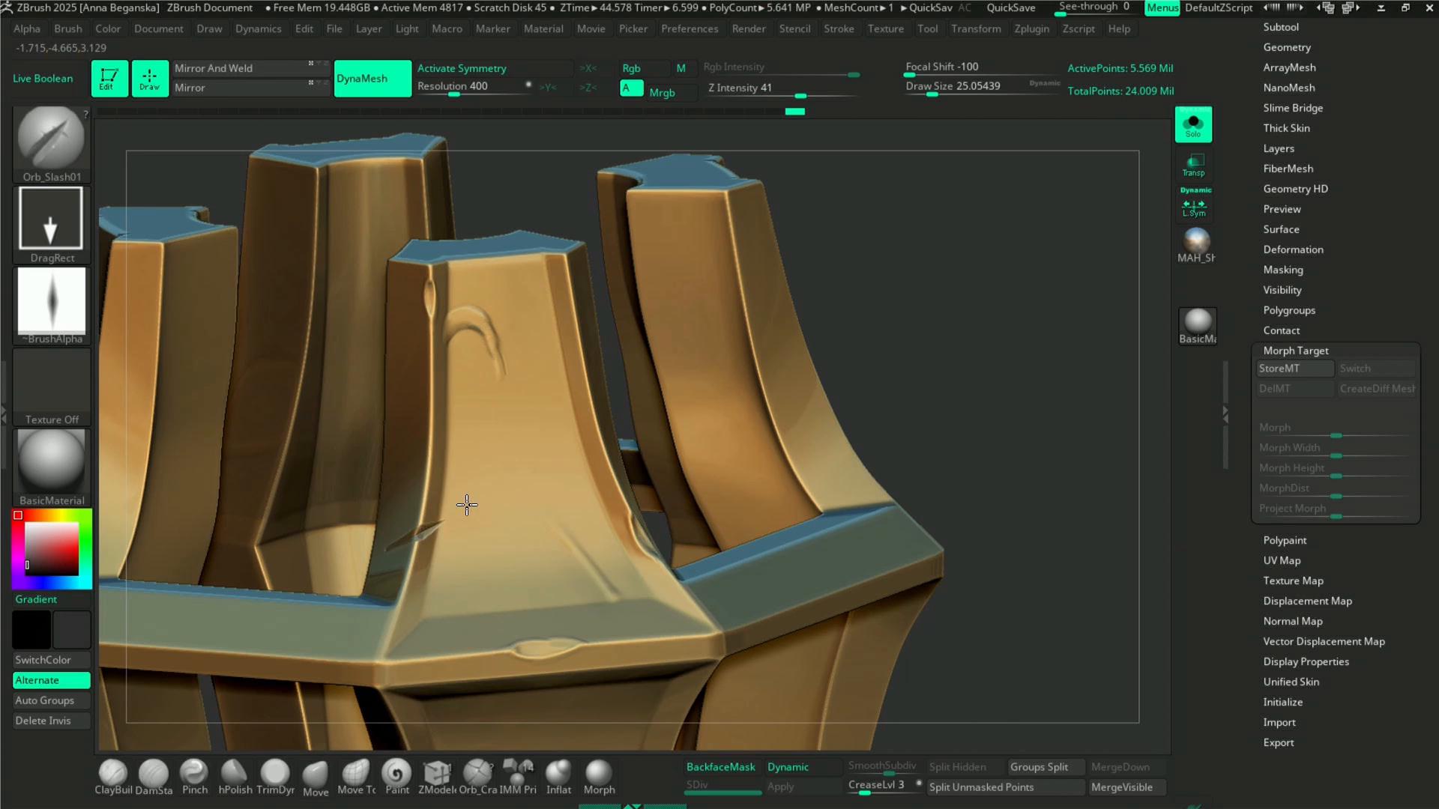
pyautogui.keyDown('alt'); pyautogui.moveTo(983, 341); pyautogui.dragTo(999, 367); pyautogui.keyUp('alt')
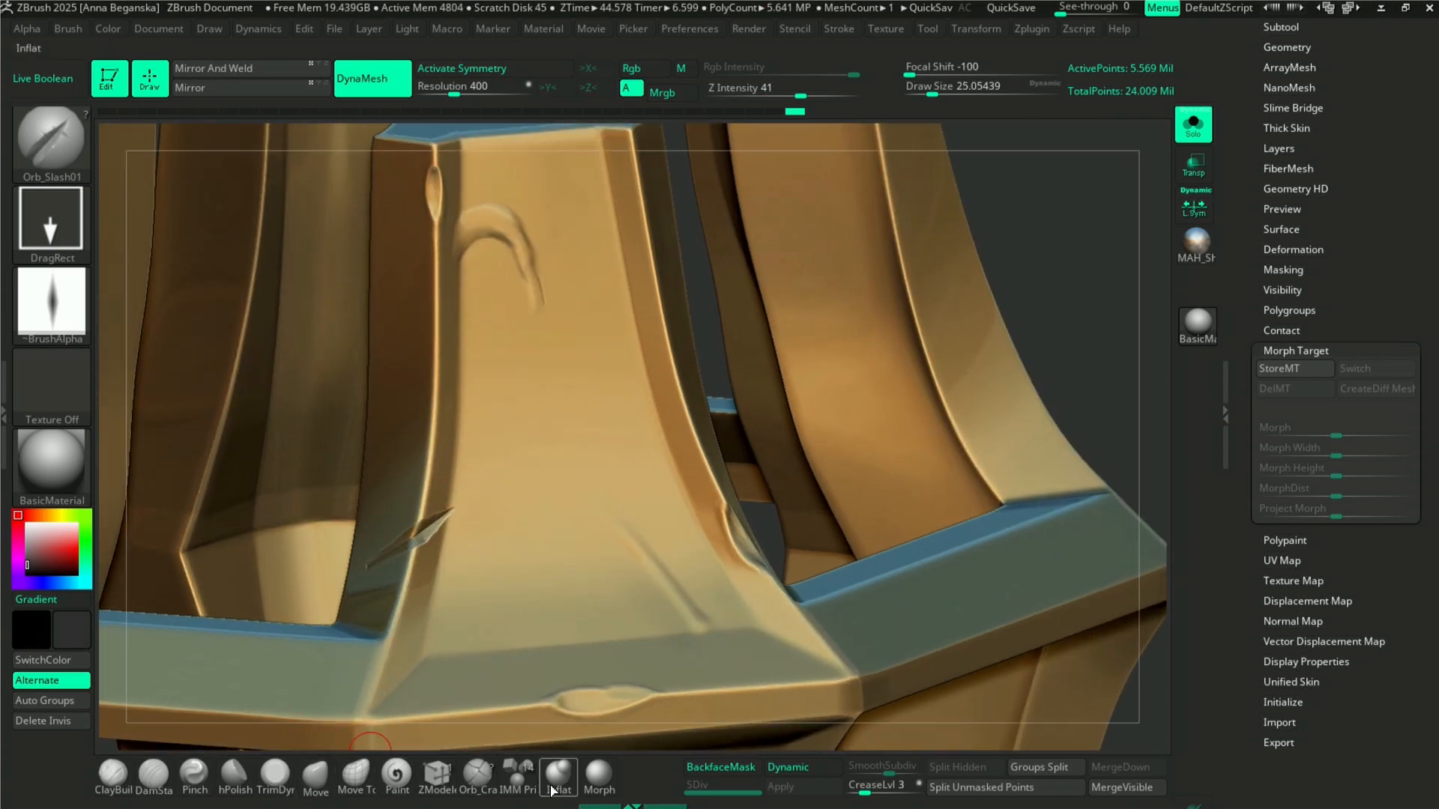
pyautogui.hotkey('ctrl', 'z')
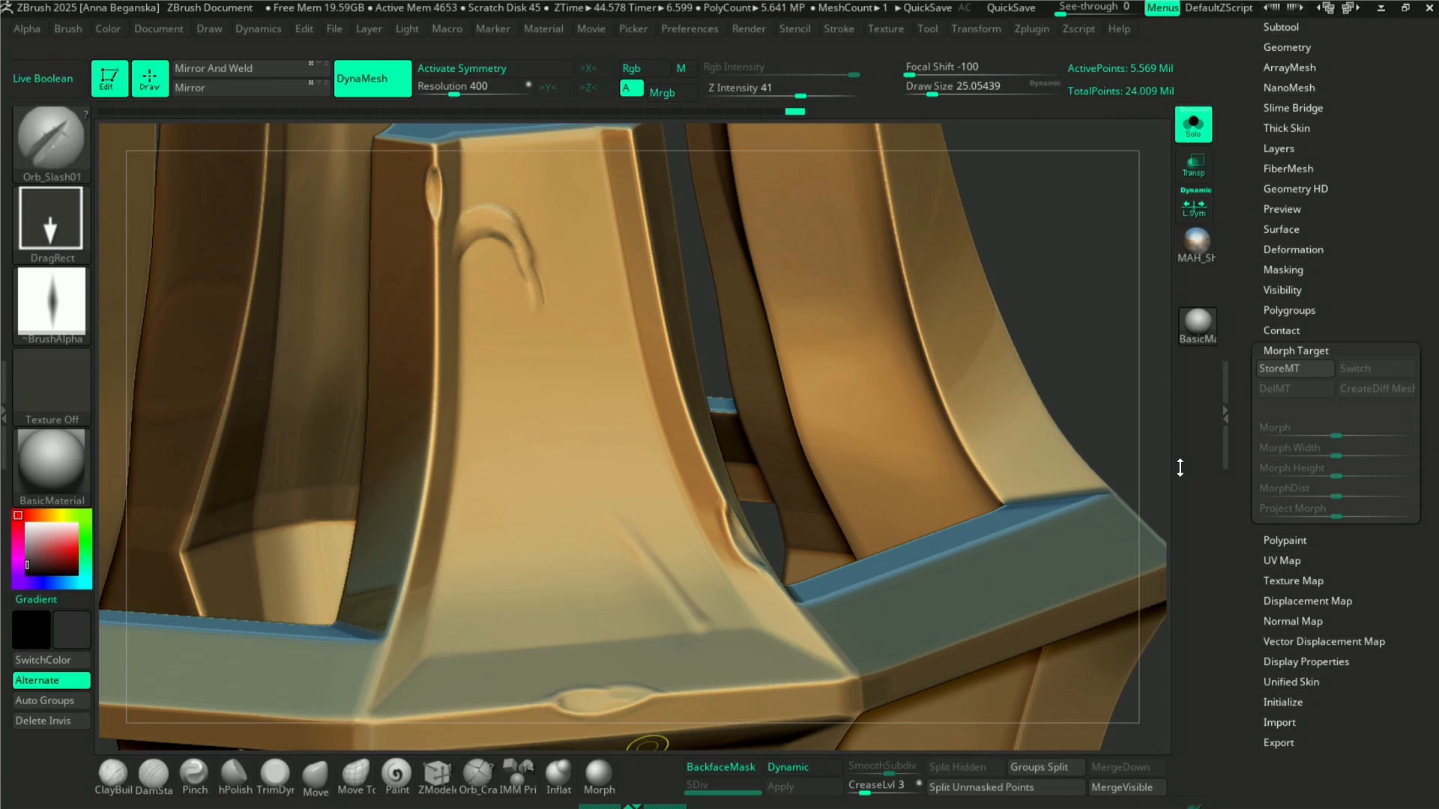
# - Store a morph target and cut a diagonal slash across the pillar's side edge with Orb_Slash01
pyautogui.click(1278, 368)
pyautogui.moveTo(428, 513)
pyautogui.mouseDown()
pyautogui.moveTo(455, 468)
pyautogui.moveTo(467, 521)
pyautogui.mouseUp()
pyautogui.press('ctrl')
pyautogui.hotkey('ctrl', 'z')
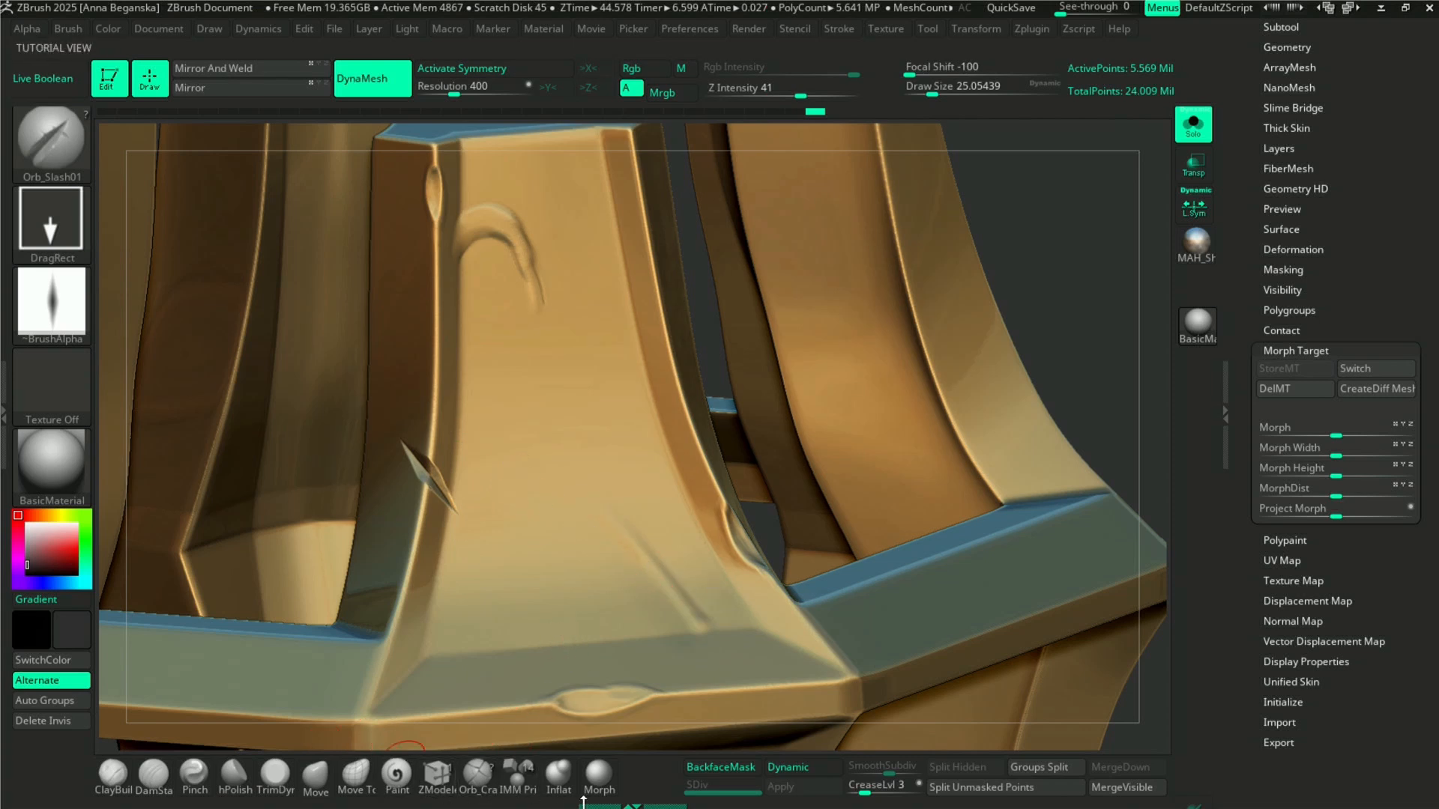
# - Inflate the diagonal slash's edges on the pillar with the Inflat brush at Z Intensity 10 and draw size about 16, smoothing its lower tip
pyautogui.click(558, 774)
pyautogui.press('space')
pyautogui.moveTo(474, 422); pyautogui.dragTo(415, 433)
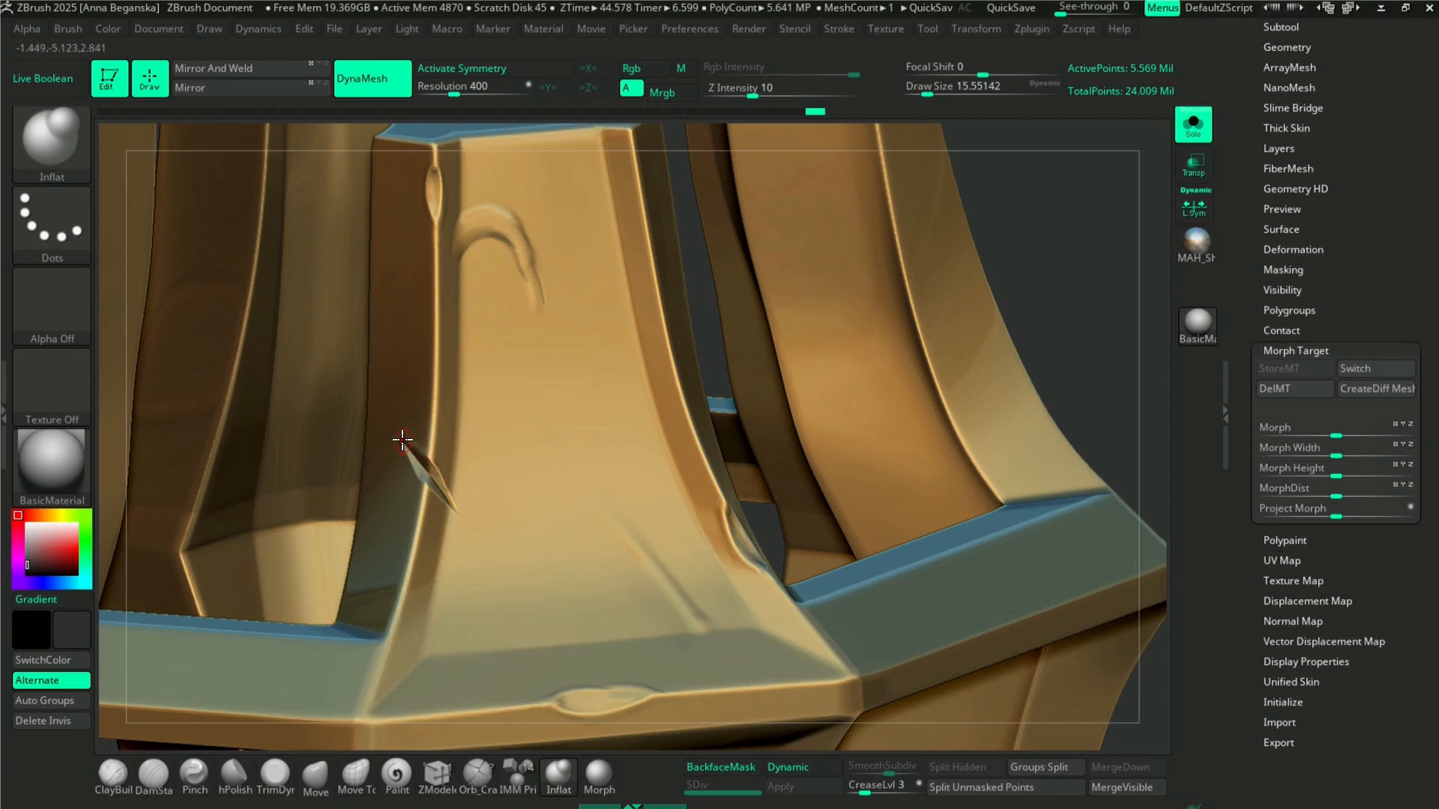
pyautogui.moveTo(435, 507); pyautogui.dragTo(415, 460)
pyautogui.press('shift')
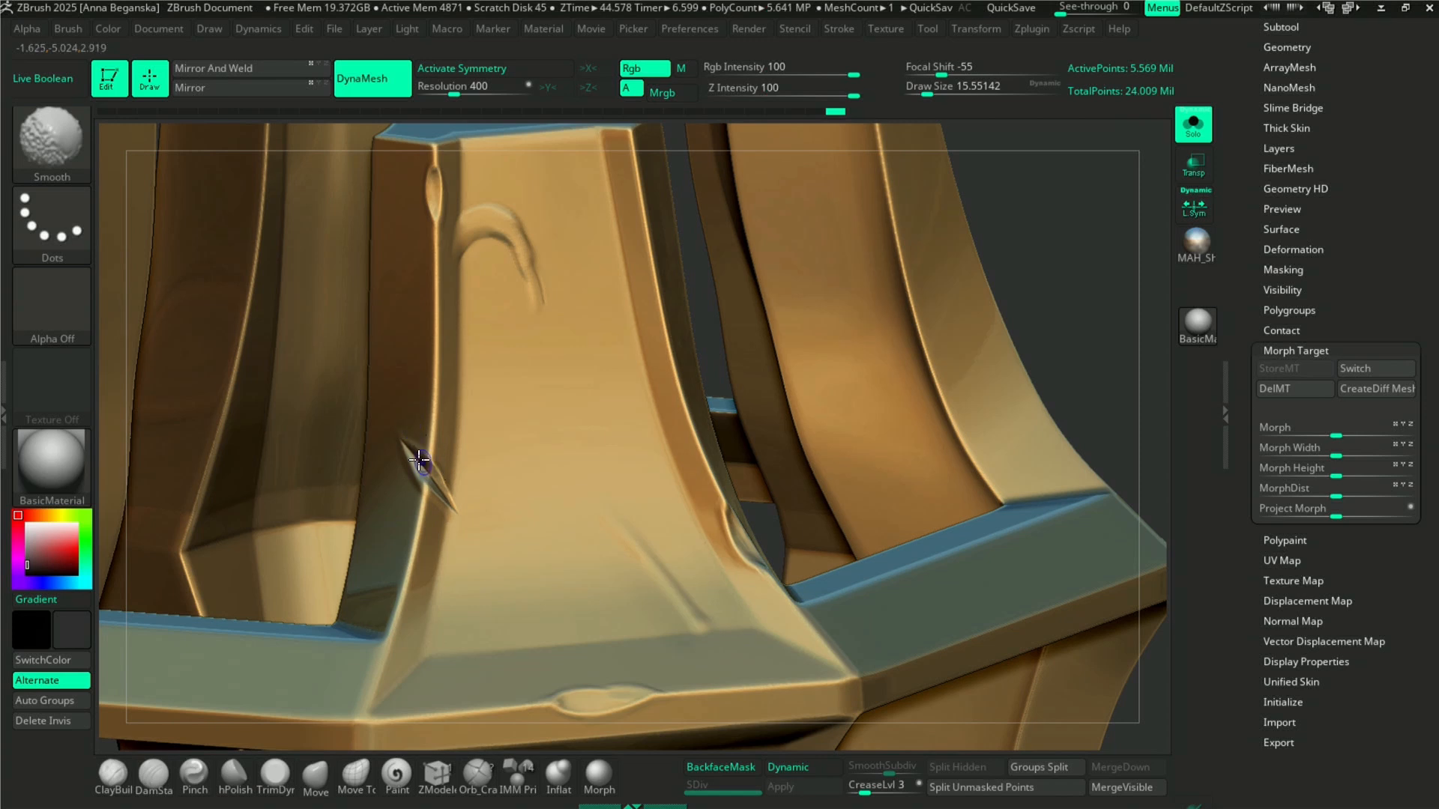
pyautogui.keyDown('shift'); pyautogui.moveTo(433, 488); pyautogui.dragTo(454, 517); pyautogui.keyUp('shift')
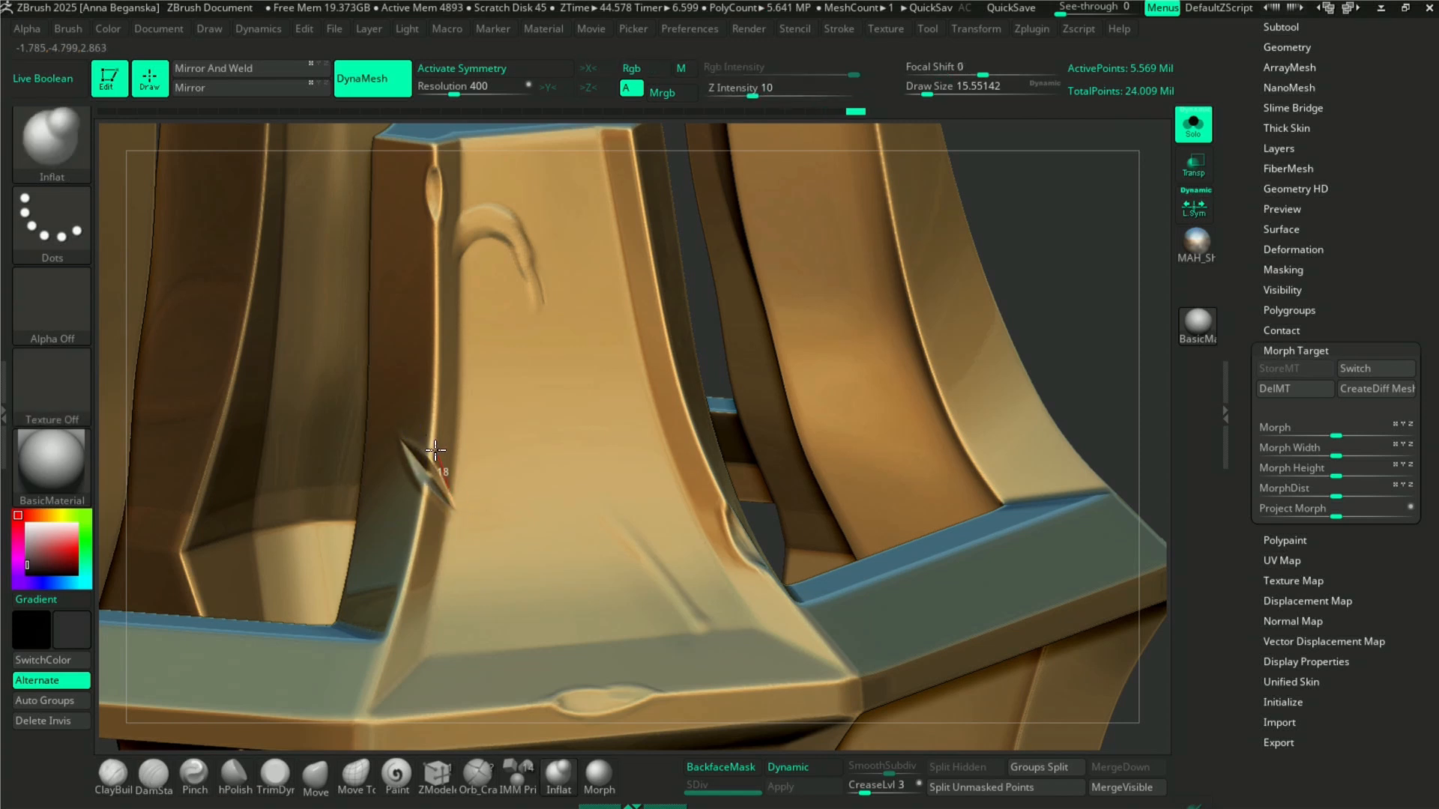
pyautogui.moveTo(418, 440); pyautogui.dragTo(414, 444)
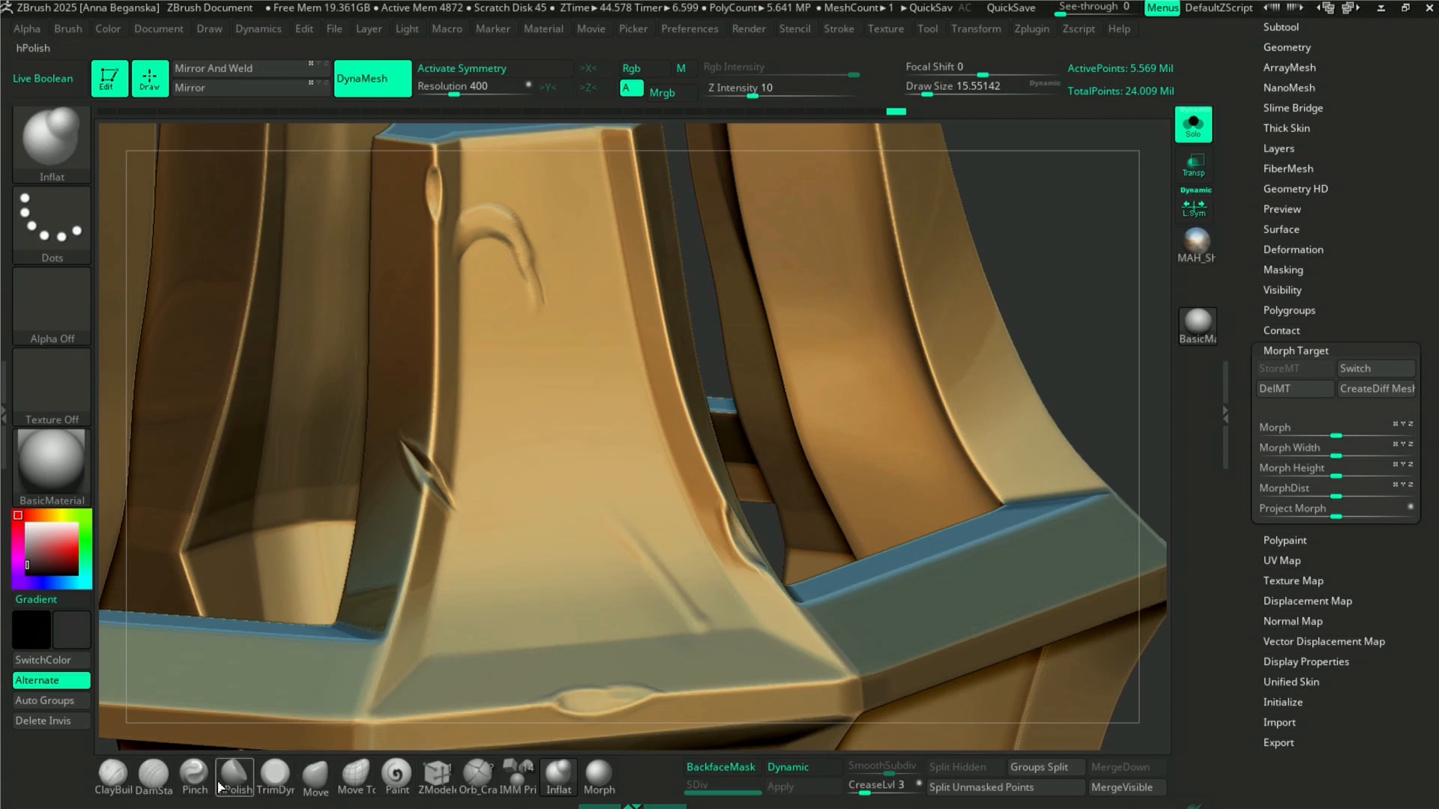
# - Draw out the slash's lower tail onto the pillar face with the Pinch brush at Z Intensity 20 and draw size about 22
pyautogui.click(193, 775)
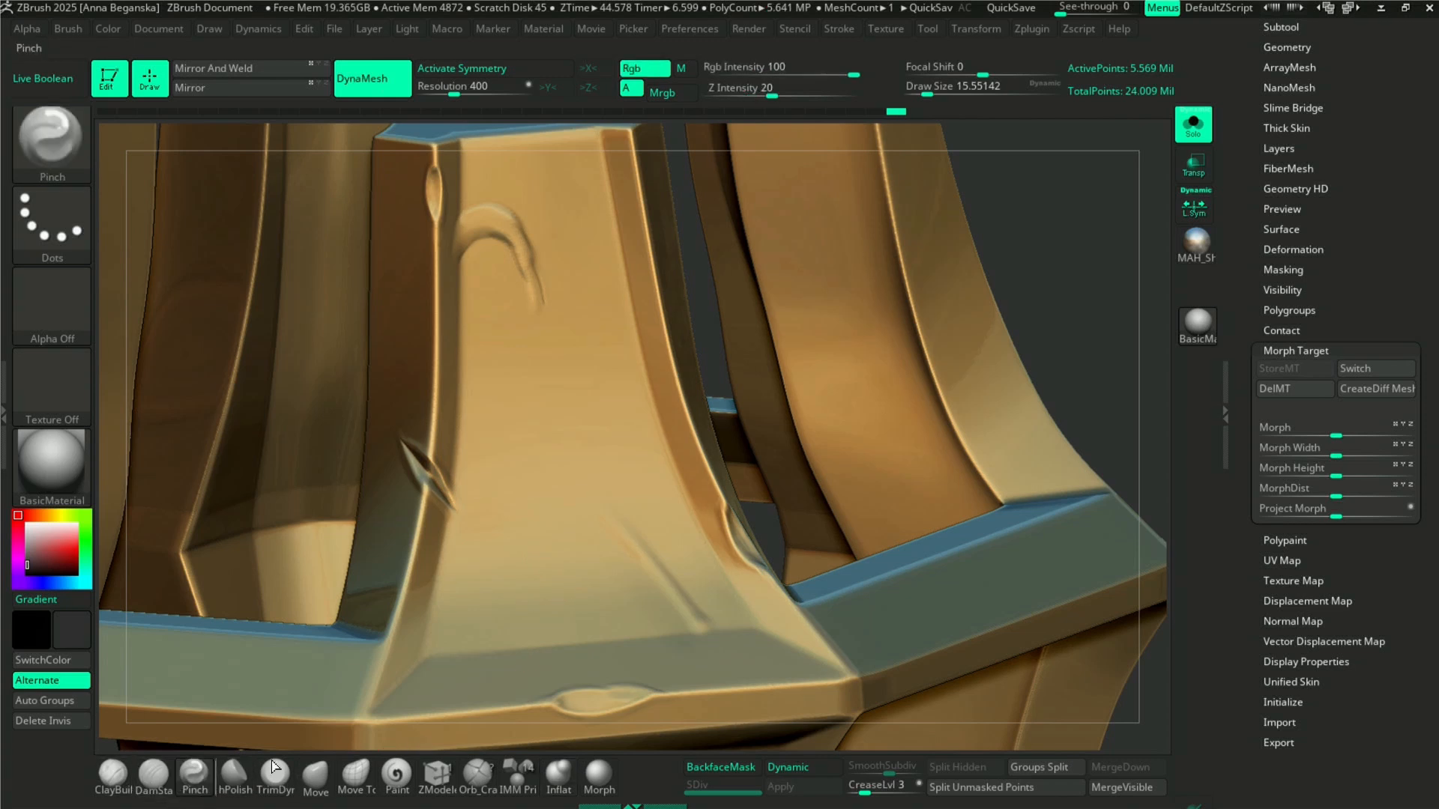
pyautogui.press('space')
pyautogui.moveTo(476, 488); pyautogui.dragTo(450, 488)
pyautogui.press('space')
pyautogui.press('space')
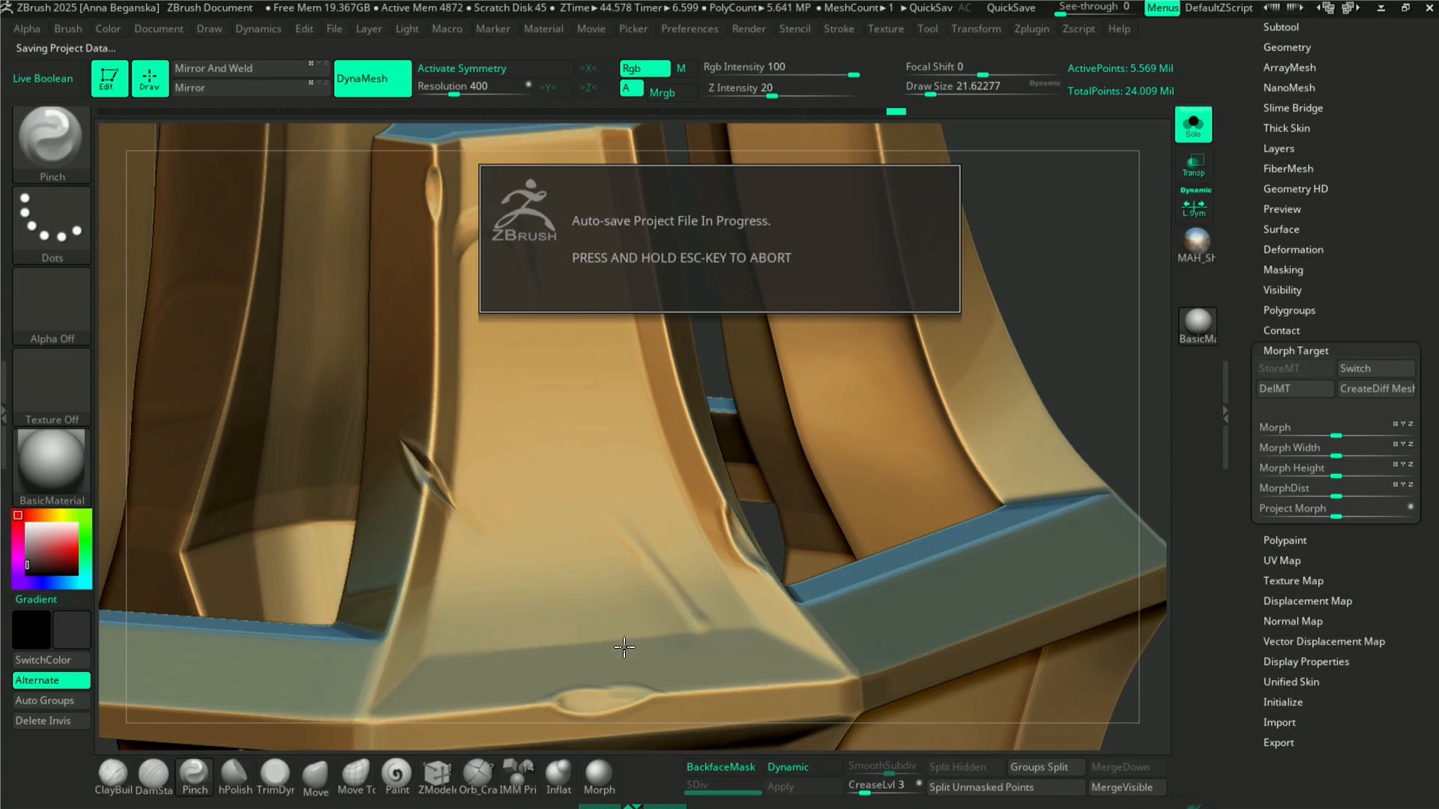
pyautogui.press('space')
pyautogui.moveTo(553, 453); pyautogui.dragTo(560, 451)
# - Sharpen the slash's lower tail with further Pinch strokes at draw size about 20
pyautogui.moveTo(1072, 311); pyautogui.dragTo(1089, 311)
pyautogui.press('space')
pyautogui.moveTo(510, 511); pyautogui.dragTo(459, 511)
pyautogui.press('space')
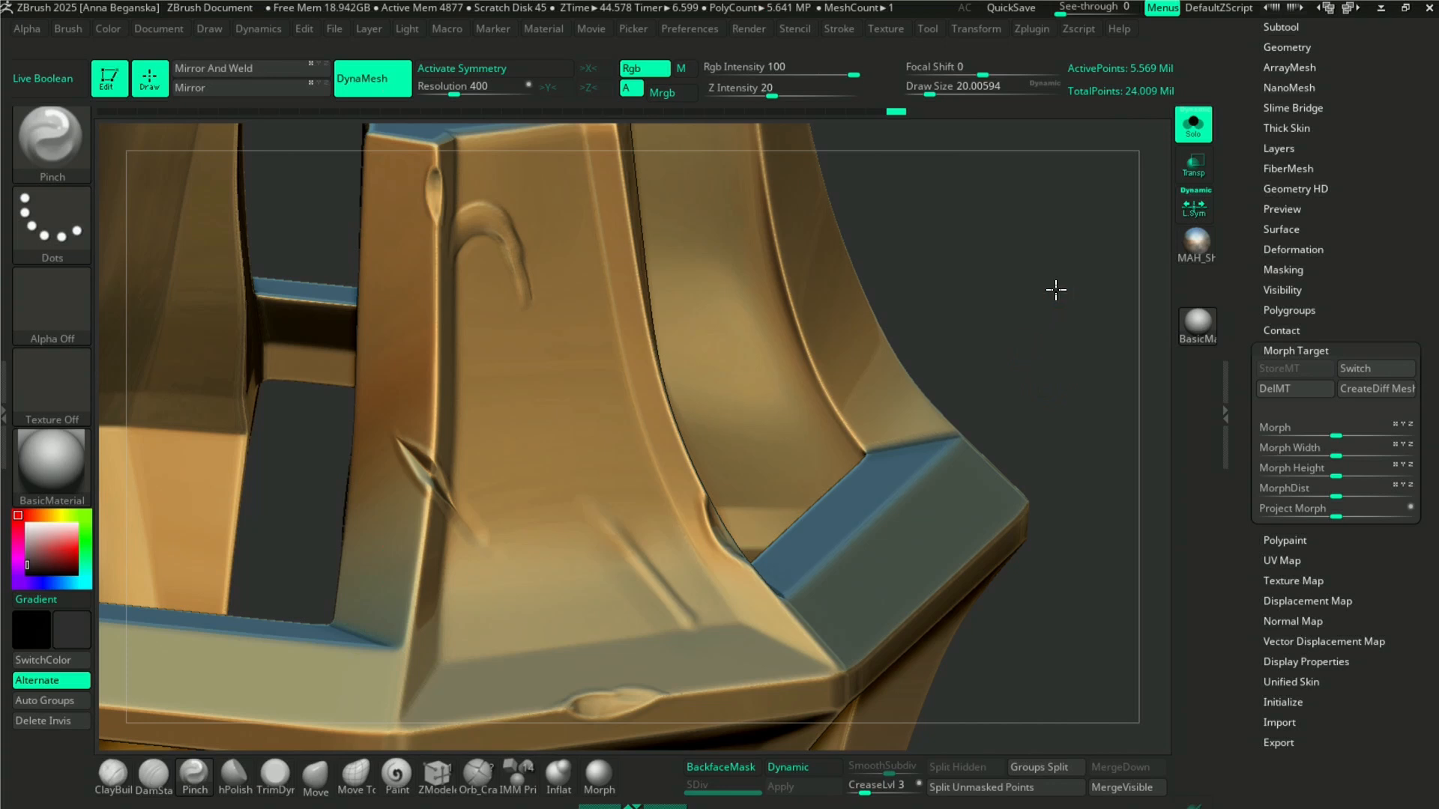
pyautogui.moveTo(1056, 290); pyautogui.dragTo(780, 406)
pyautogui.moveTo(724, 265); pyautogui.dragTo(498, 546)
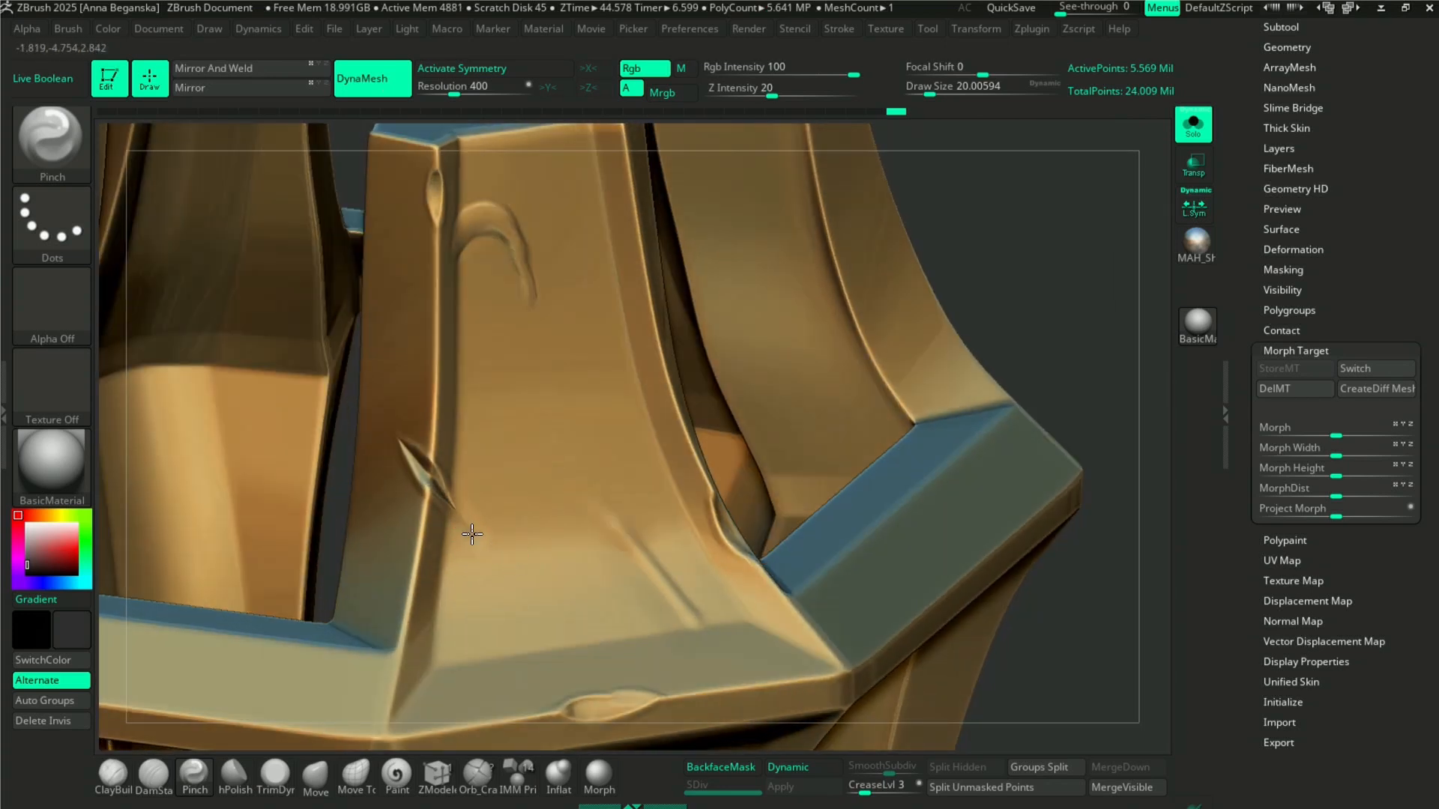
pyautogui.moveTo(477, 535); pyautogui.dragTo(466, 497)
# - Inflate and soften the rim along the slash's tail with the Inflat brush at draw size about 14
pyautogui.press('b')
pyautogui.press('i')
pyautogui.press('n')
pyautogui.press('space')
pyautogui.moveTo(483, 516); pyautogui.dragTo(505, 535)
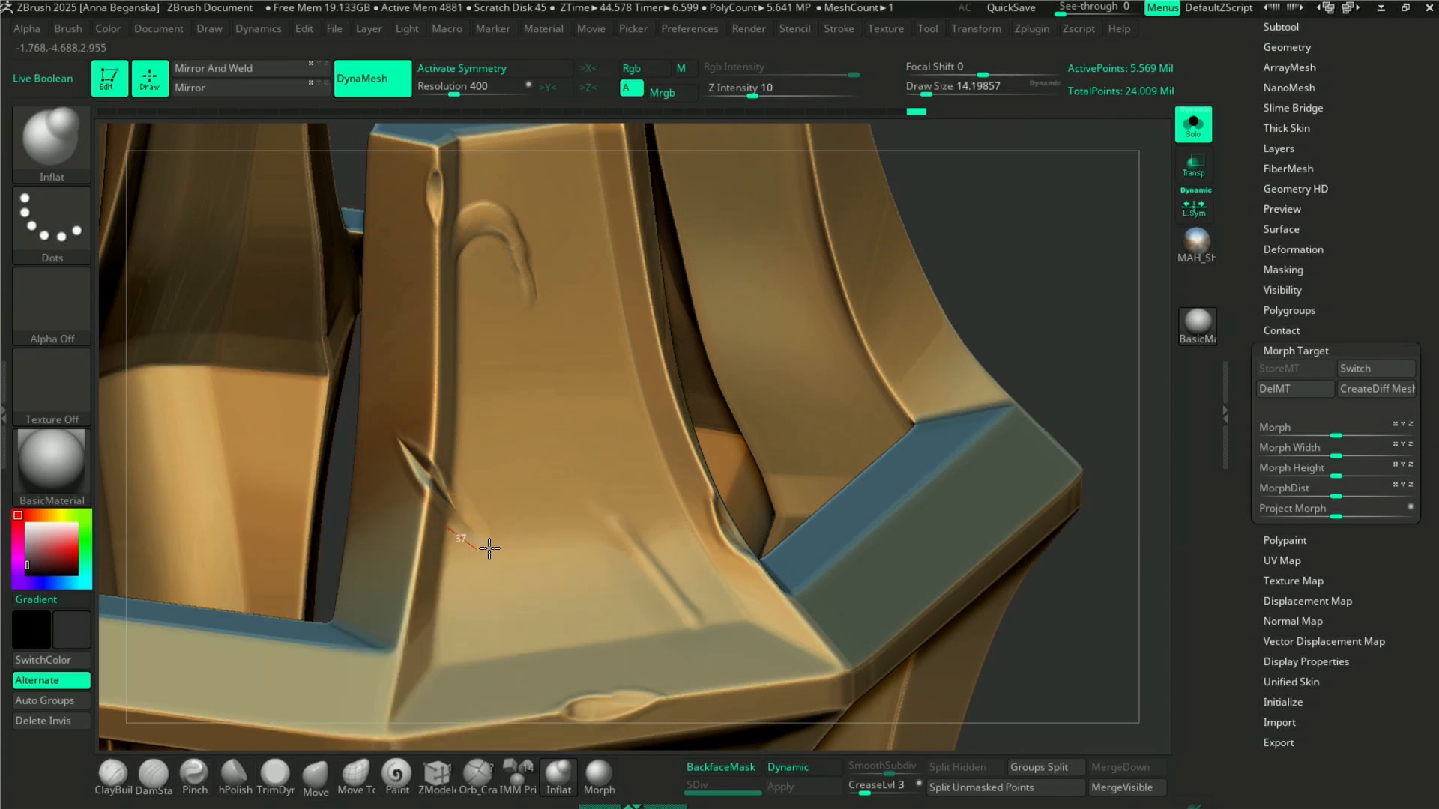
pyautogui.press('shift')
# - Show the whole ornament again and choose the Orb_rubble_03 brush
pyautogui.keyDown('ctrl'); pyautogui.moveTo(927, 334); pyautogui.dragTo(1010, 450, button='right'); pyautogui.keyUp('ctrl')
pyautogui.moveTo(1042, 393); pyautogui.dragTo(1085, 135, button='right')
pyautogui.click(1193, 129)
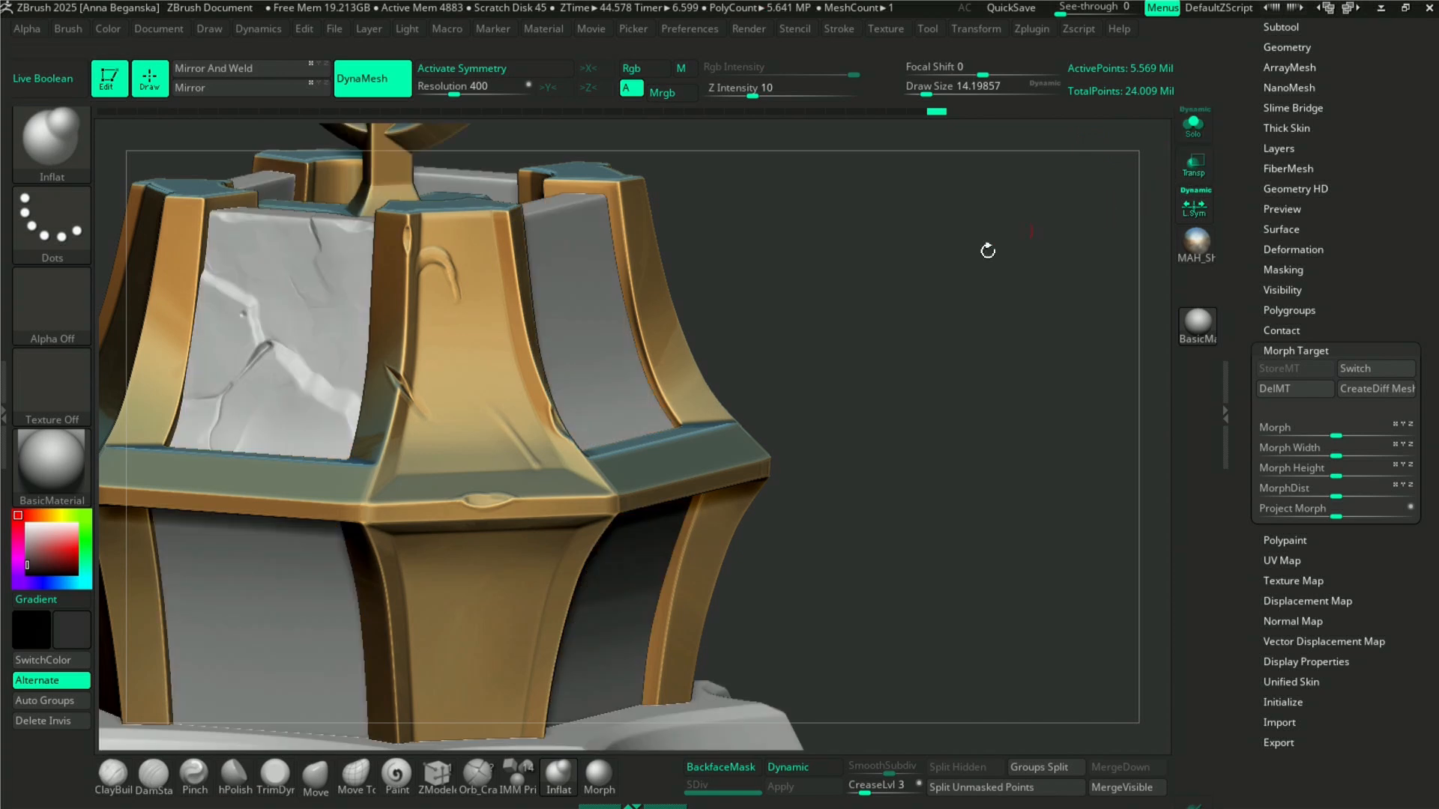
pyautogui.press('f')
pyautogui.keyDown('ctrl'); pyautogui.moveTo(892, 362); pyautogui.dragTo(981, 438, button='right'); pyautogui.keyUp('ctrl')
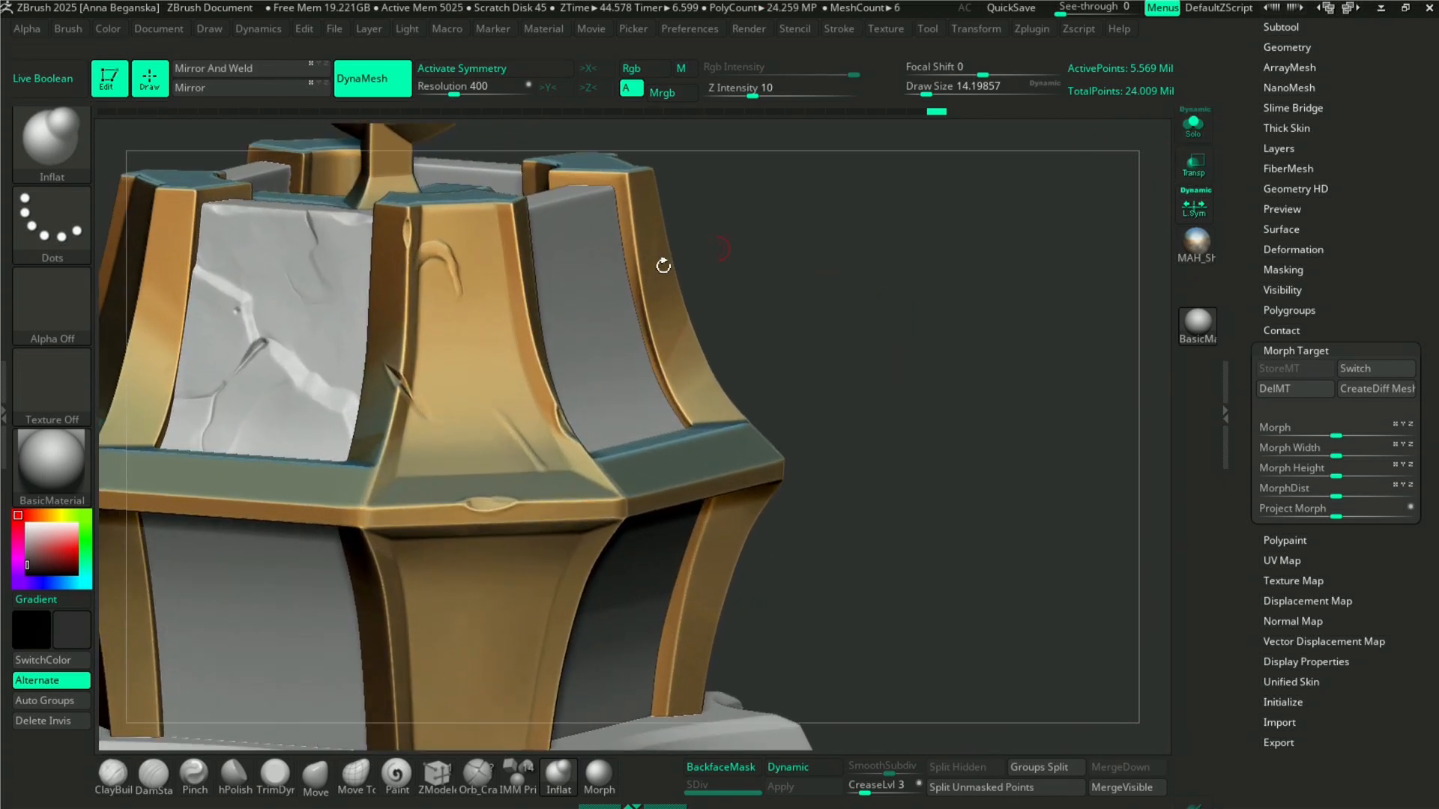
pyautogui.click(47, 143)
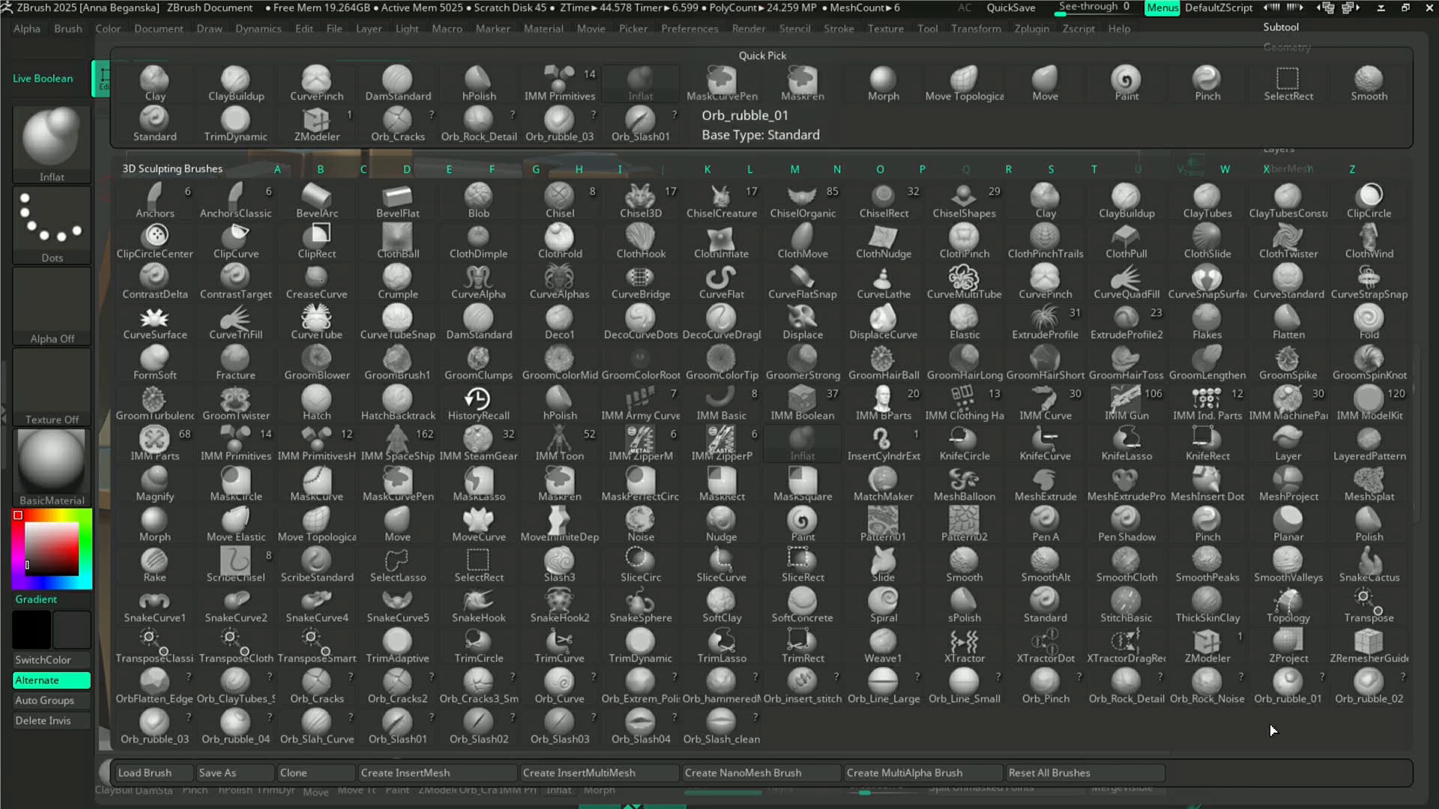
pyautogui.click(154, 726)
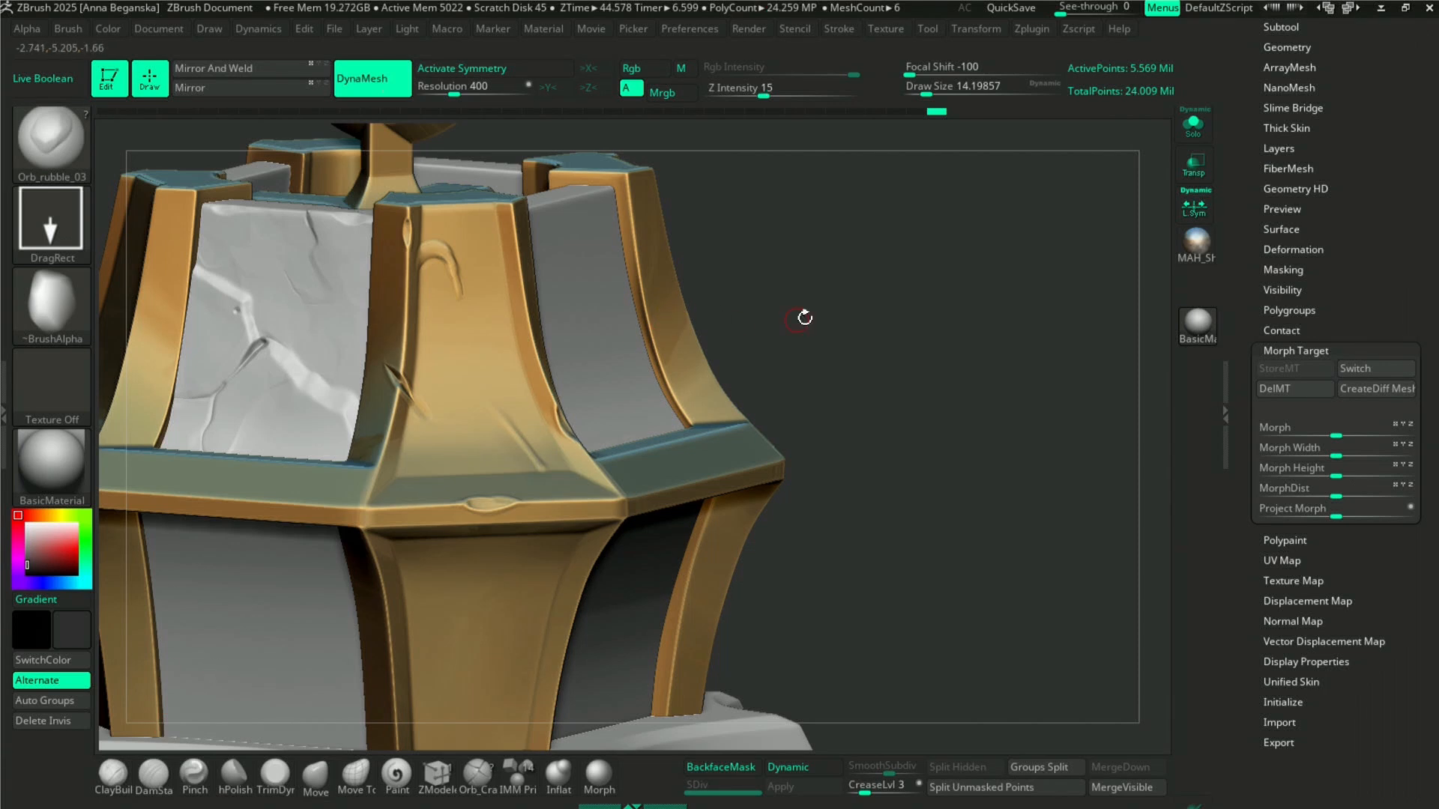
# - Try a rubble stamp on the pillar face, undo it, and stamp fainter crack shapes at Z Intensity 11
pyautogui.keyDown('ctrl'); pyautogui.moveTo(899, 268); pyautogui.dragTo(895, 318, button='right'); pyautogui.keyUp('ctrl')
pyautogui.moveTo(520, 300); pyautogui.dragTo(557, 377)
pyautogui.hotkey('ctrl', 'z')
pyautogui.moveTo(756, 91); pyautogui.dragTo(740, 90)
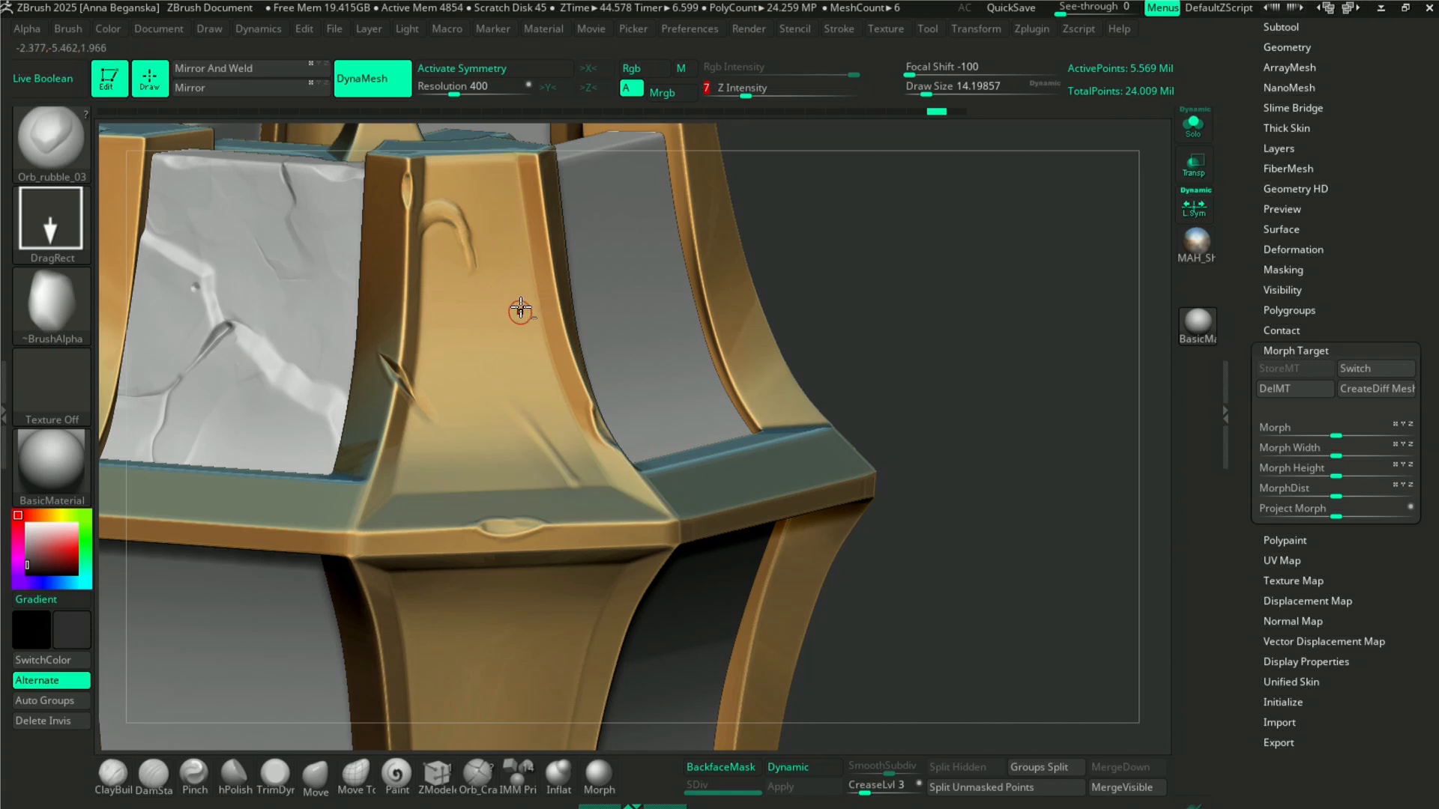
pyautogui.moveTo(747, 93); pyautogui.dragTo(755, 93)
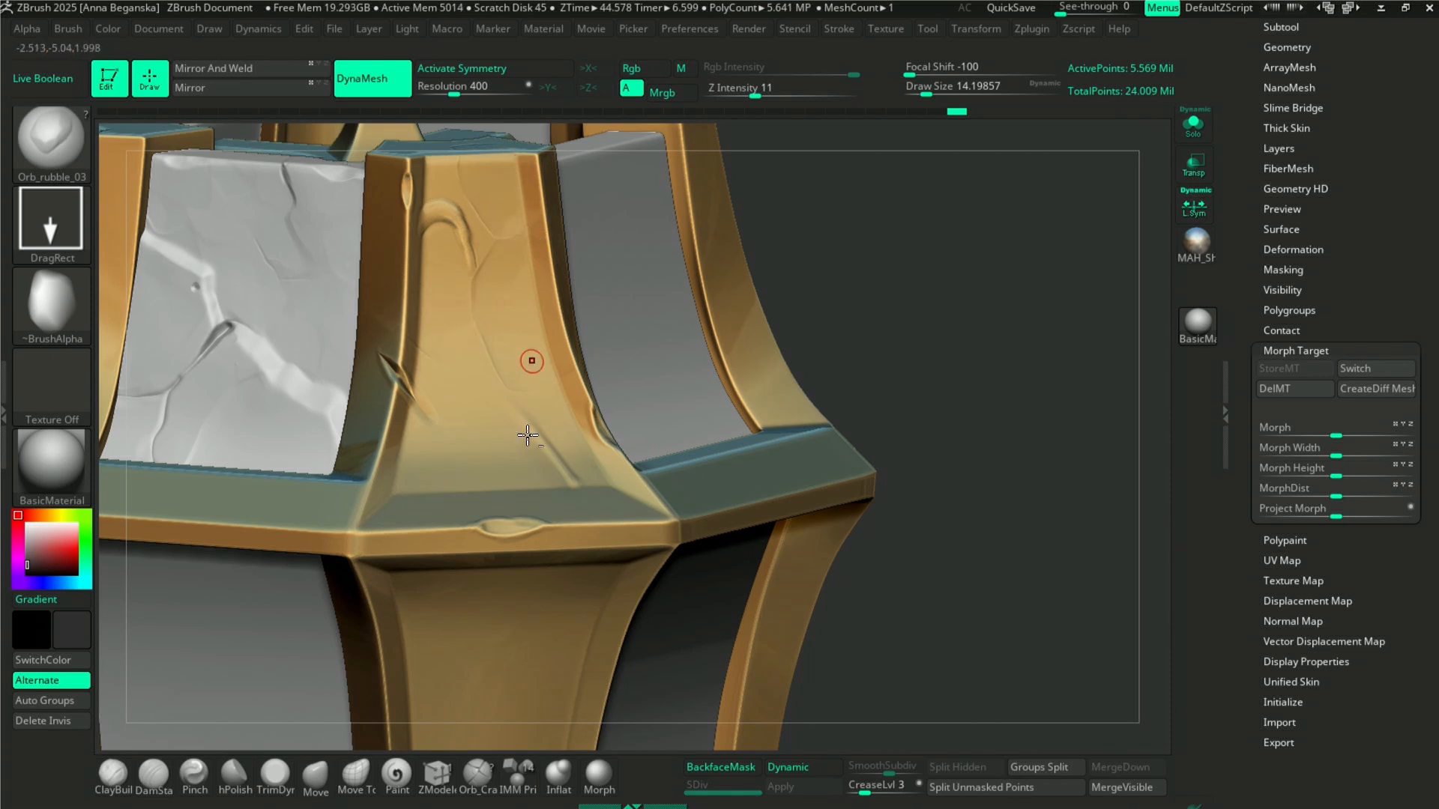
# - Isolate the metal part, inflate the upper crack on the pillar face with Inflat at draw size about 16, and smooth it
pyautogui.click(558, 774)
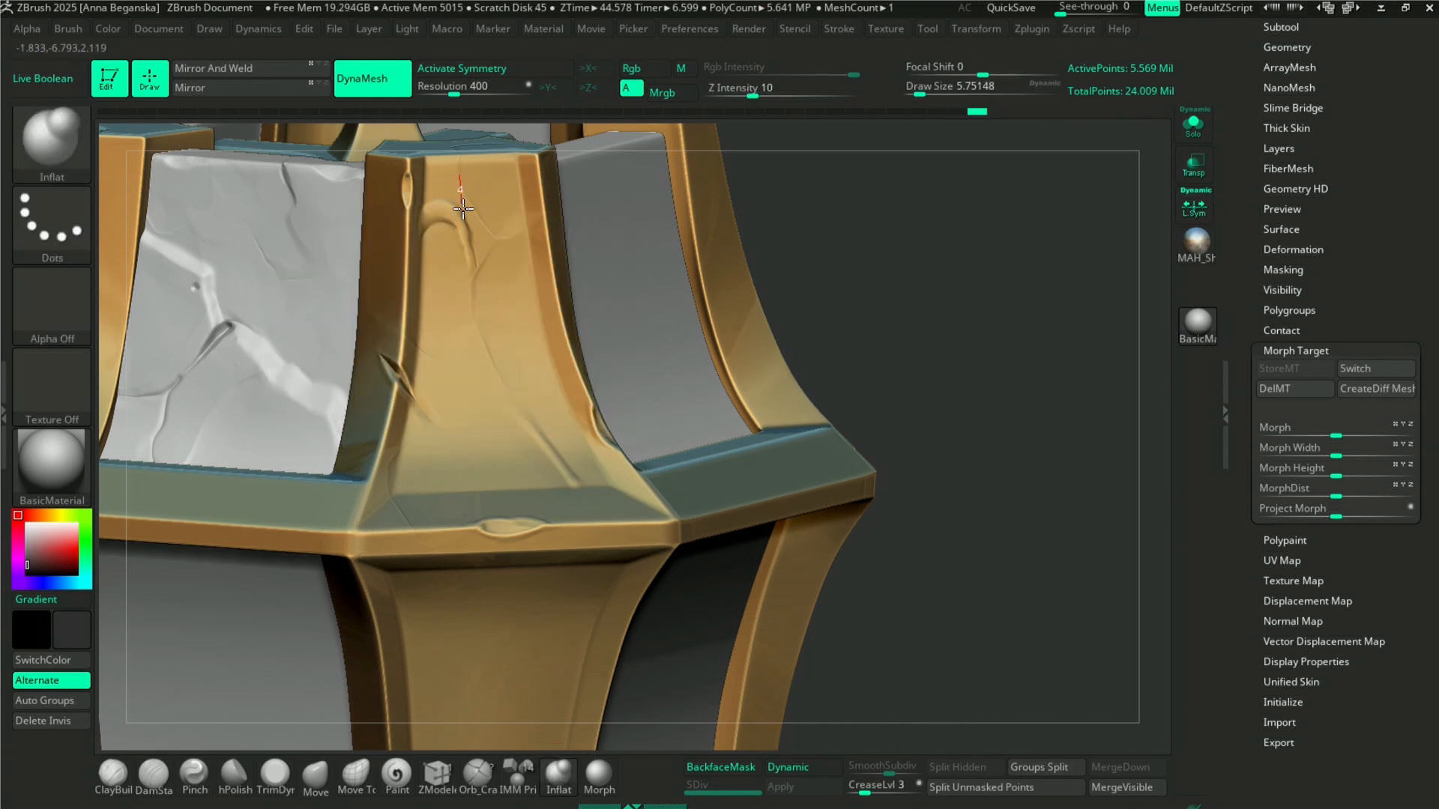
pyautogui.keyDown('alt'); pyautogui.moveTo(1004, 233); pyautogui.dragTo(1089, 167); pyautogui.keyUp('alt')
pyautogui.click(1188, 134)
pyautogui.keyDown('alt'); pyautogui.moveTo(990, 279); pyautogui.dragTo(1068, 382); pyautogui.keyUp('alt')
pyautogui.press('space')
pyautogui.click(597, 370)
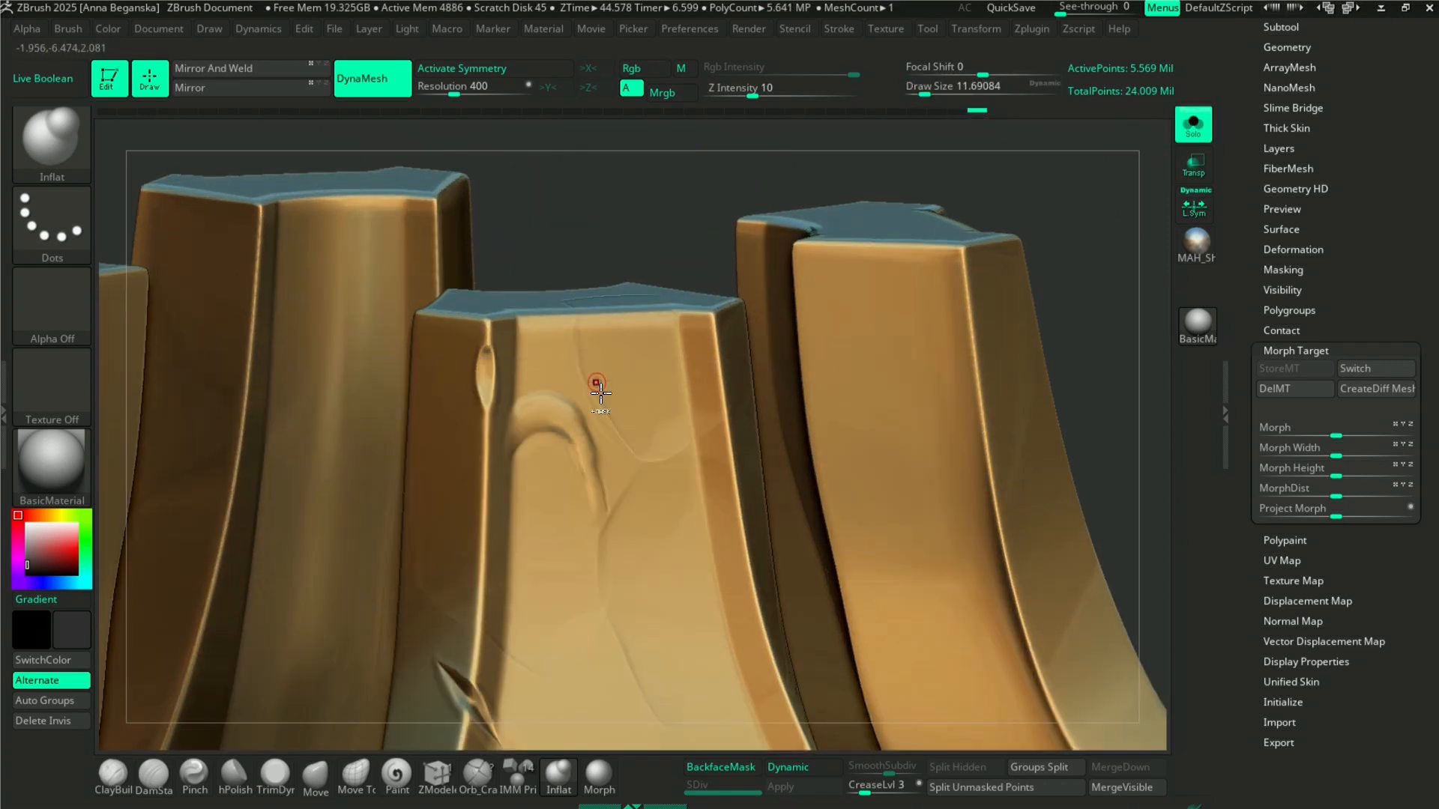
pyautogui.press('space')
pyautogui.click(606, 390)
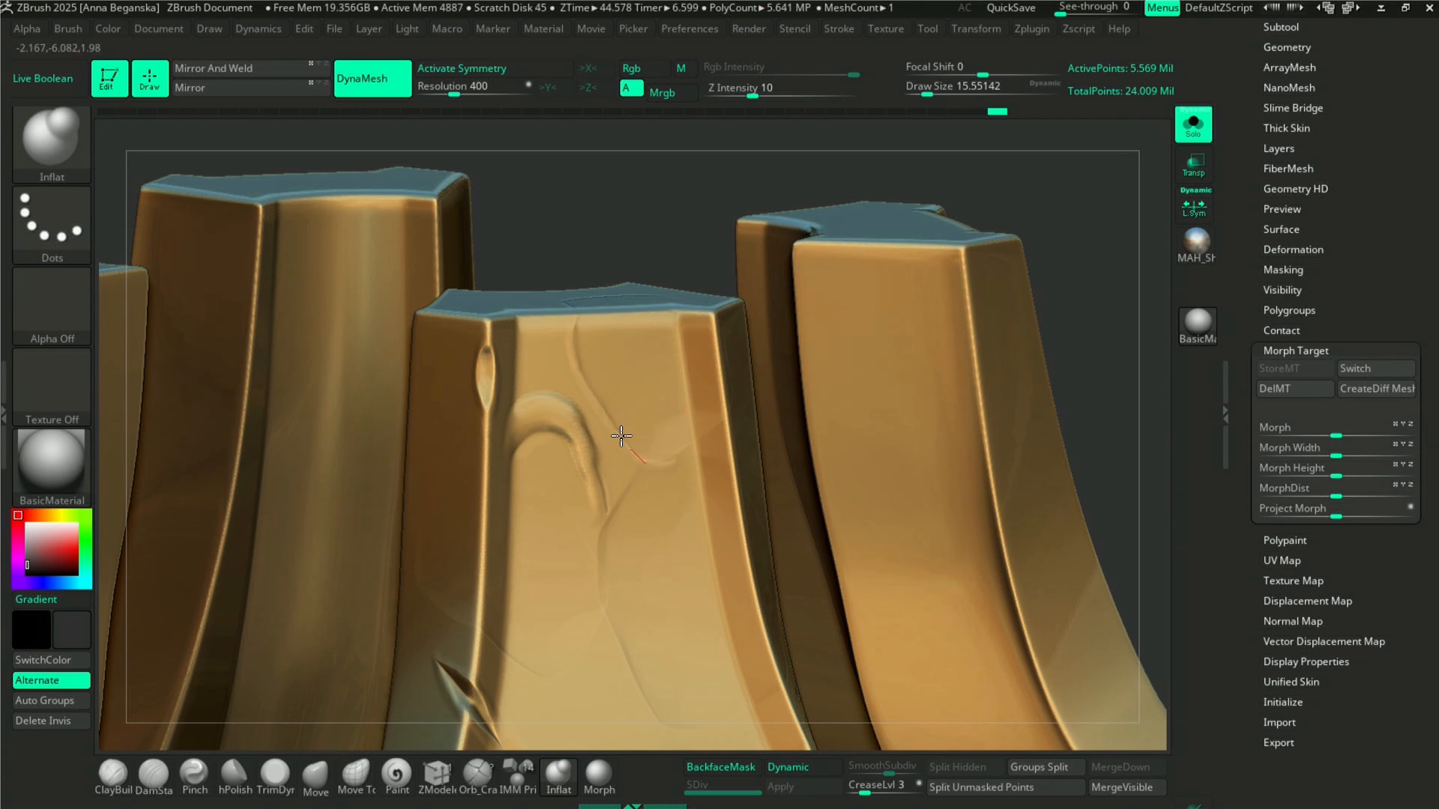
pyautogui.press('shift')
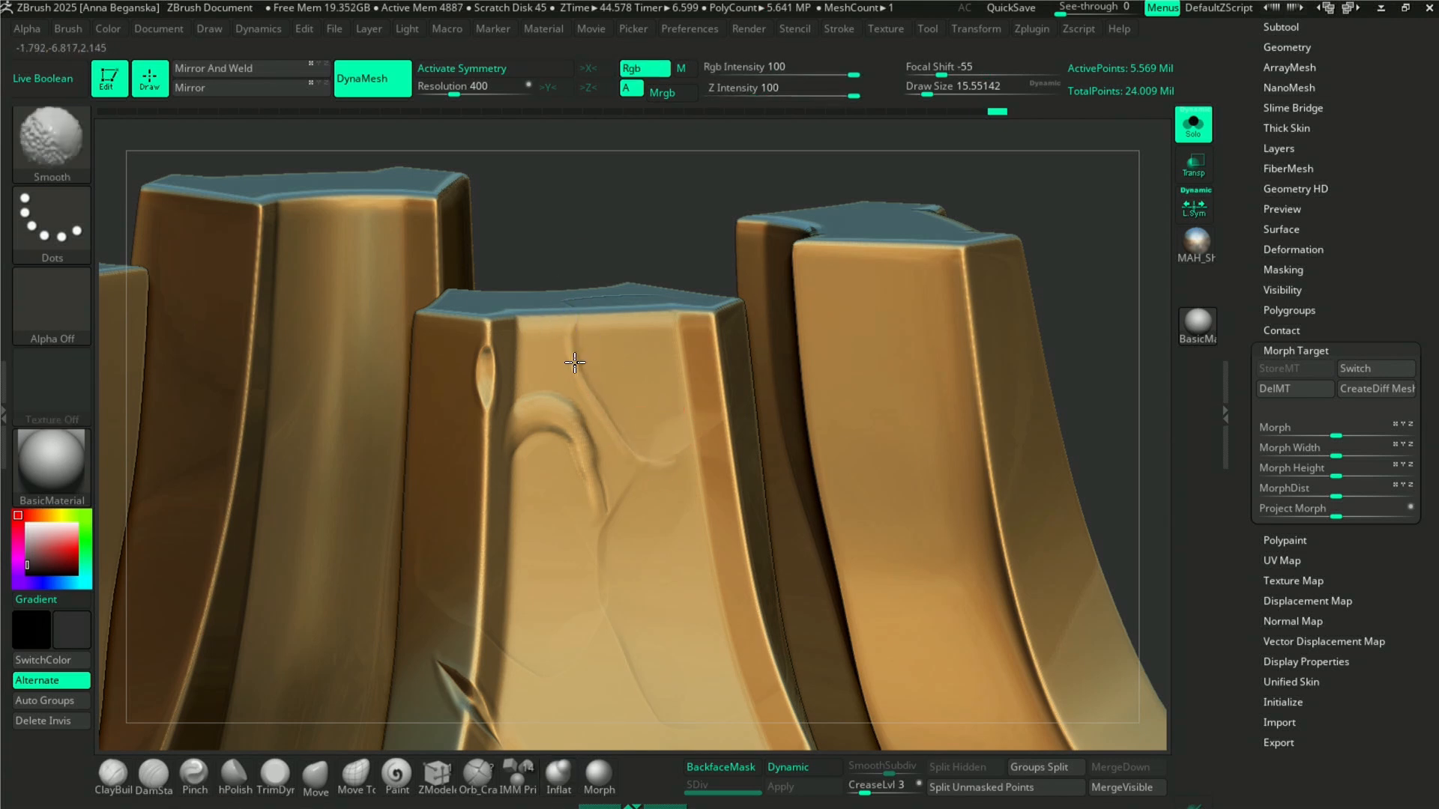
pyautogui.keyDown('shift'); pyautogui.moveTo(617, 428); pyautogui.dragTo(697, 454); pyautogui.keyUp('shift')
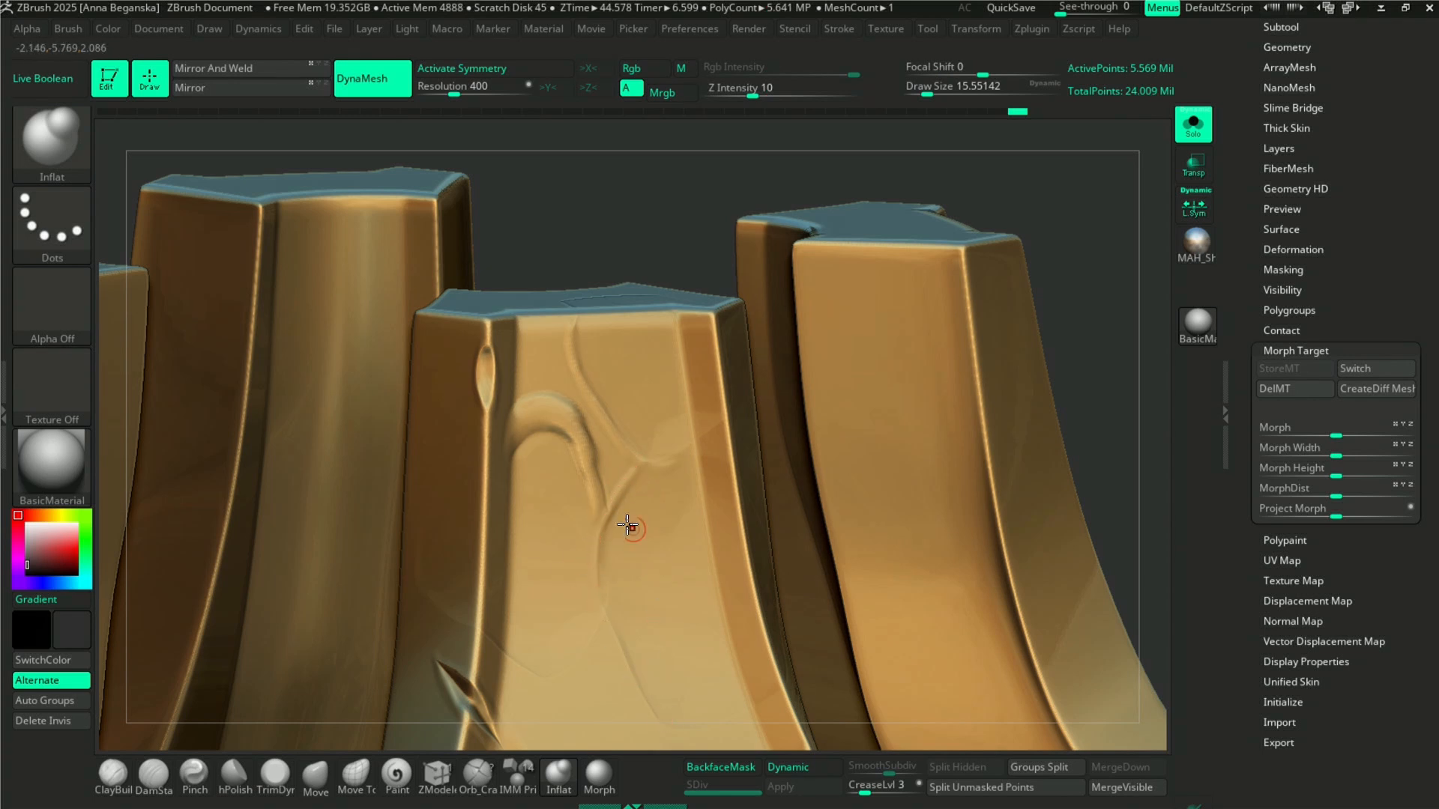
# - Inflate the crack's side branch and downward line below the hook mark, smoothing the strokes into the surface
pyautogui.press('shift')
pyautogui.moveTo(678, 461)
pyautogui.mouseDown()
pyautogui.moveTo(718, 464)
pyautogui.moveTo(685, 450)
pyautogui.moveTo(694, 419)
pyautogui.mouseUp()
pyautogui.moveTo(609, 507); pyautogui.dragTo(597, 537)
pyautogui.moveTo(624, 653); pyautogui.dragTo(625, 656)
pyautogui.keyDown('shift'); pyautogui.moveTo(611, 596); pyautogui.dragTo(606, 561); pyautogui.keyUp('shift')
pyautogui.keyDown('shift'); pyautogui.moveTo(590, 372); pyautogui.dragTo(572, 355); pyautogui.keyUp('shift')
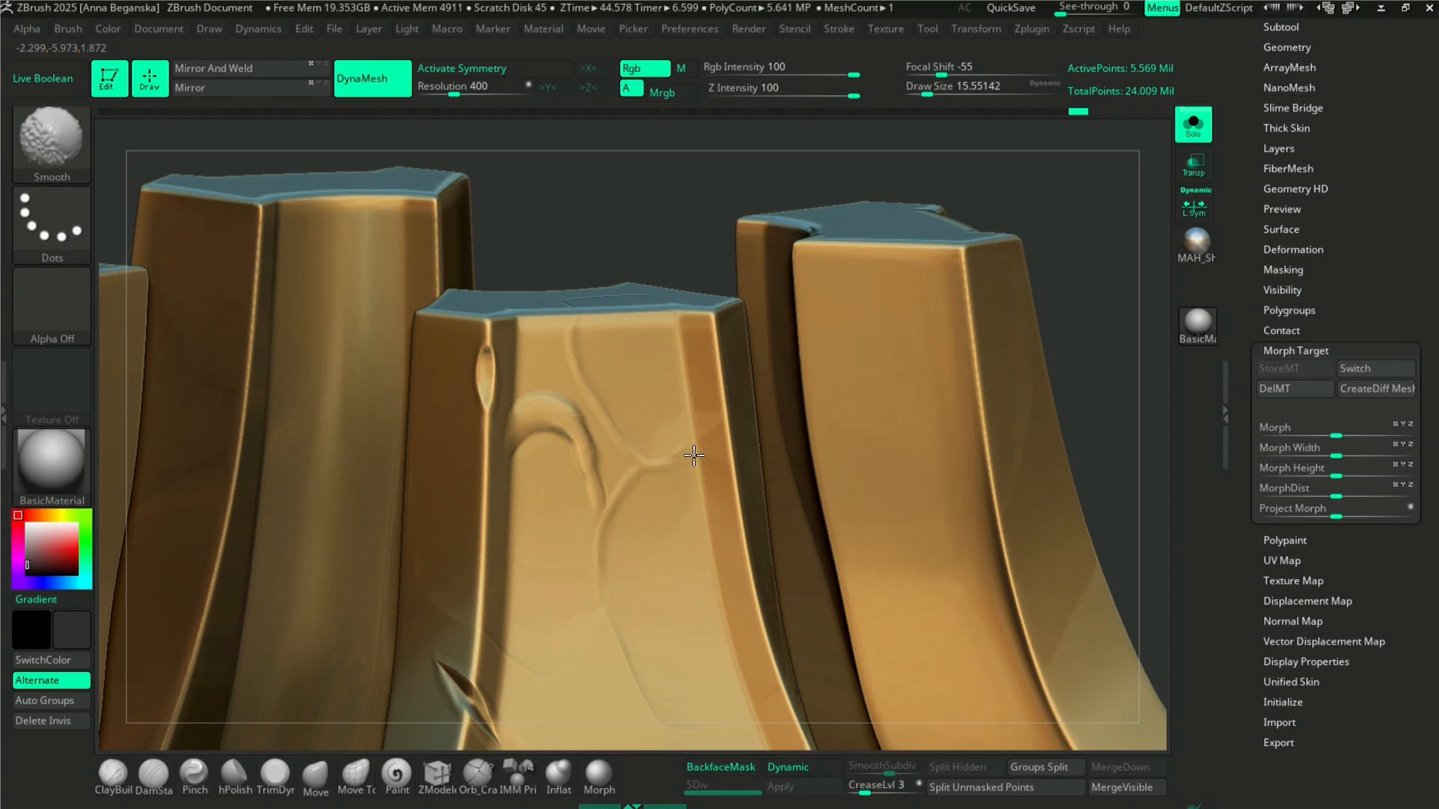
# - Try flattening the crack junction beside the hook mark with hPolish at Z Intensity 37
pyautogui.click(234, 775)
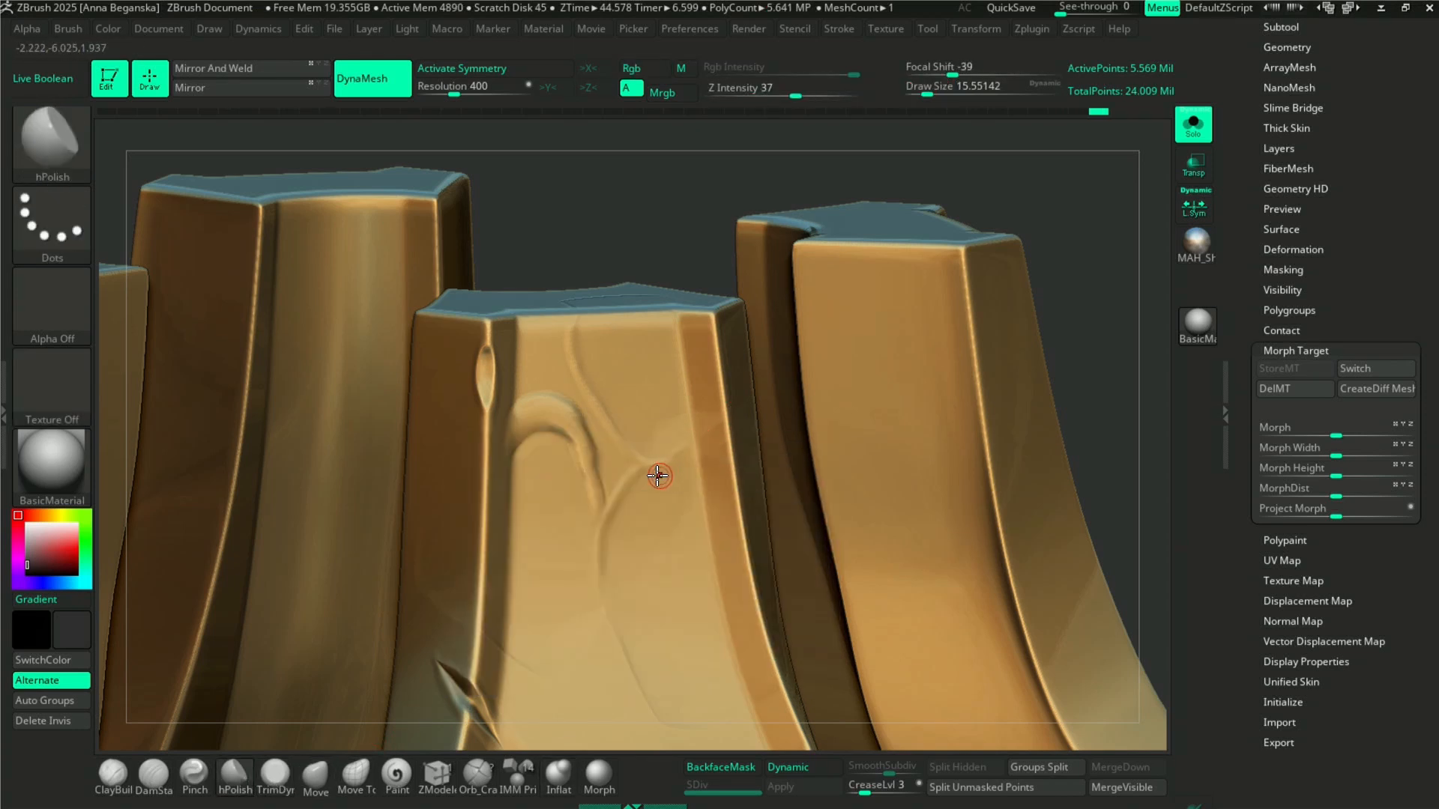
pyautogui.press('shift')
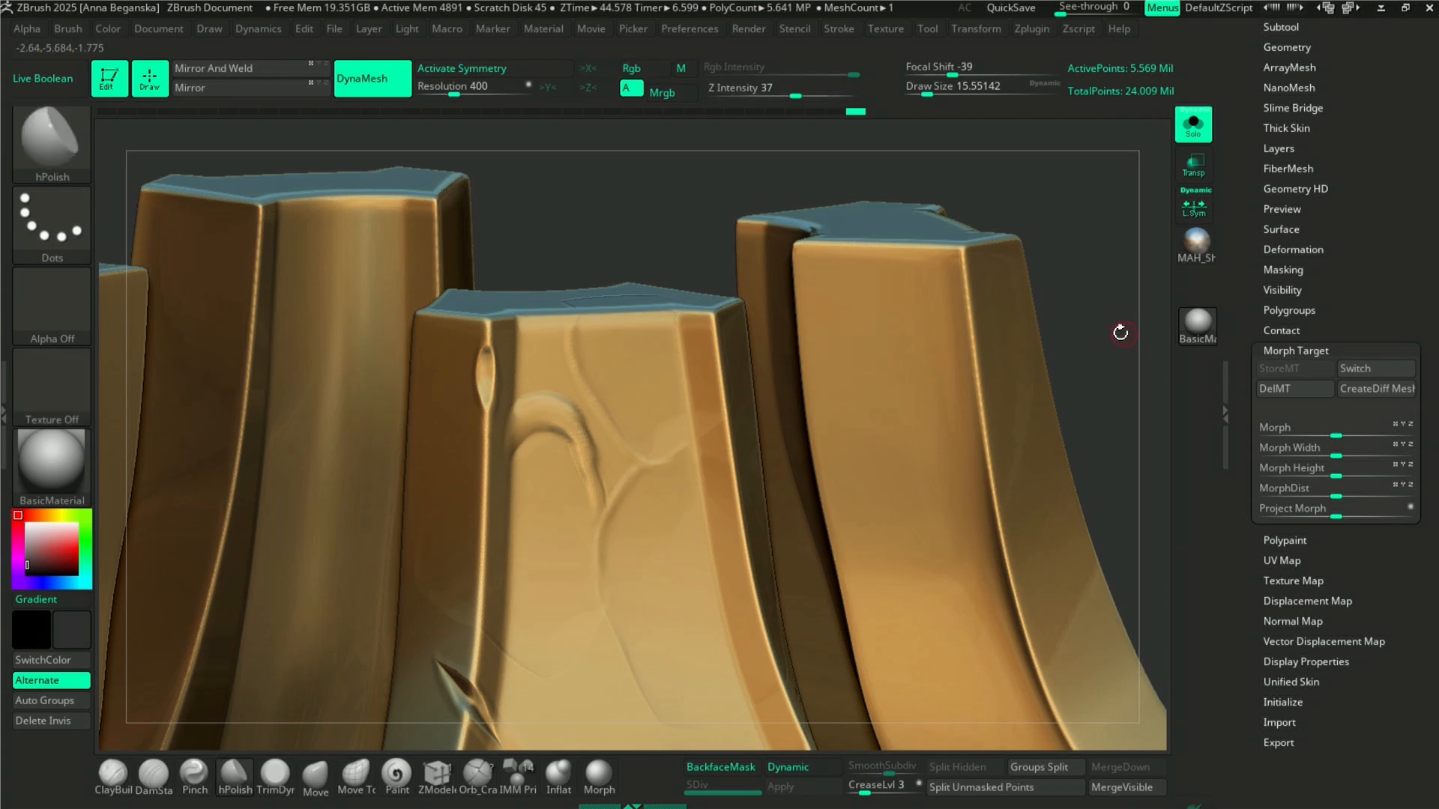
pyautogui.keyDown('ctrl'); pyautogui.moveTo(879, 259); pyautogui.dragTo(920, 355, button='right'); pyautogui.keyUp('ctrl')
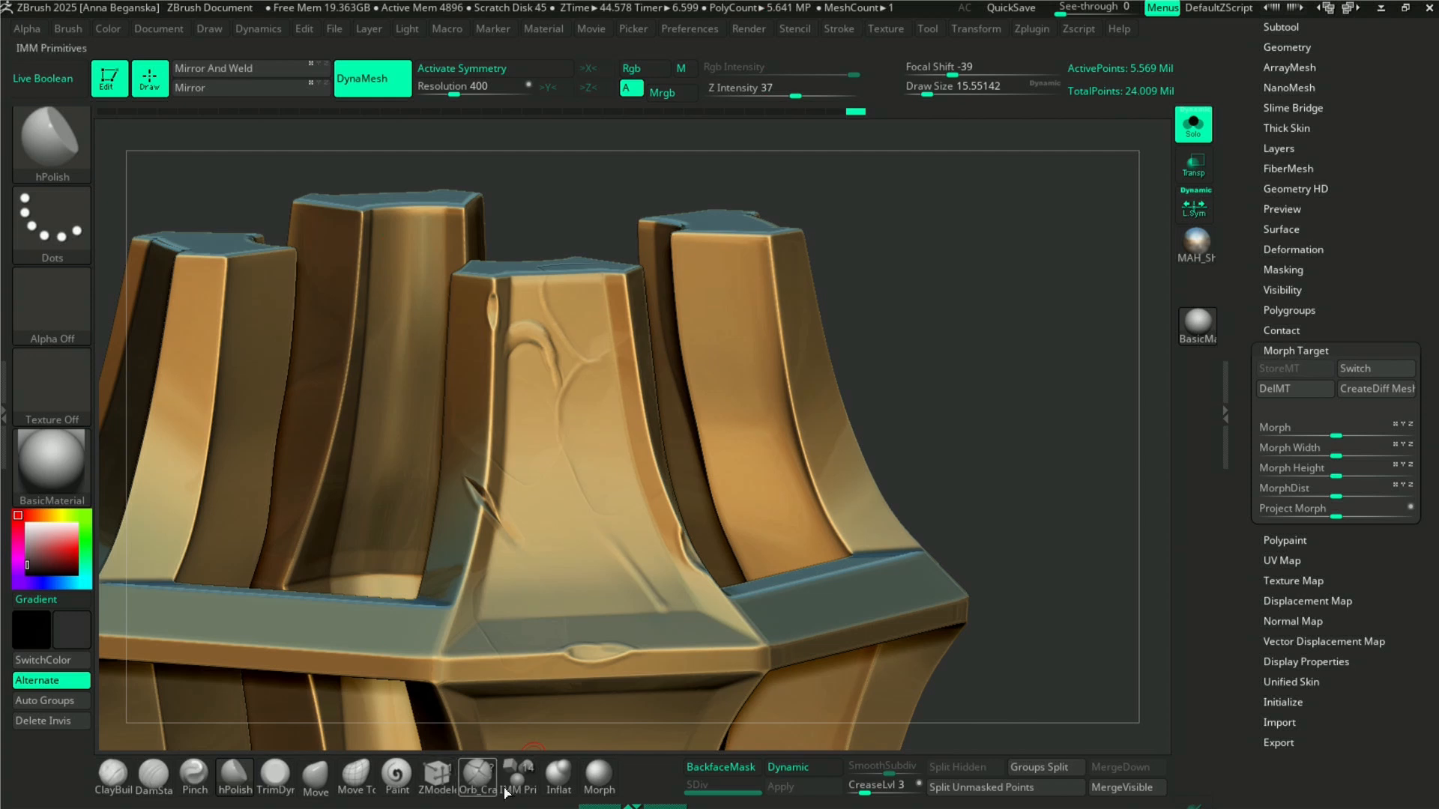
# - Inflate the lower crack line down to the diagonal scratch near the pillar's base with the Inflat brush
pyautogui.click(558, 776)
pyautogui.moveTo(952, 399)
pyautogui.keyDown('alt'); pyautogui.mouseDown()
pyautogui.moveTo(979, 434)
pyautogui.moveTo(978, 524)
pyautogui.mouseUp(); pyautogui.keyUp('alt')
pyautogui.moveTo(559, 457); pyautogui.dragTo(558, 501)
pyautogui.moveTo(595, 581)
pyautogui.mouseDown()
pyautogui.moveTo(562, 520)
pyautogui.moveTo(604, 595)
pyautogui.mouseUp()
pyautogui.press('space')
pyautogui.moveTo(559, 470)
pyautogui.mouseDown()
pyautogui.moveTo(600, 592)
pyautogui.moveTo(576, 517)
pyautogui.mouseUp()
pyautogui.press('shift')
# - Show all the ornament's parts again and choose the Paint brush
pyautogui.moveTo(1064, 367)
pyautogui.keyDown('alt'); pyautogui.mouseDown()
pyautogui.moveTo(806, 278)
pyautogui.moveTo(828, 317)
pyautogui.mouseUp(); pyautogui.keyUp('alt')
pyautogui.keyDown('alt'); pyautogui.moveTo(889, 376); pyautogui.dragTo(1065, 345); pyautogui.keyUp('alt')
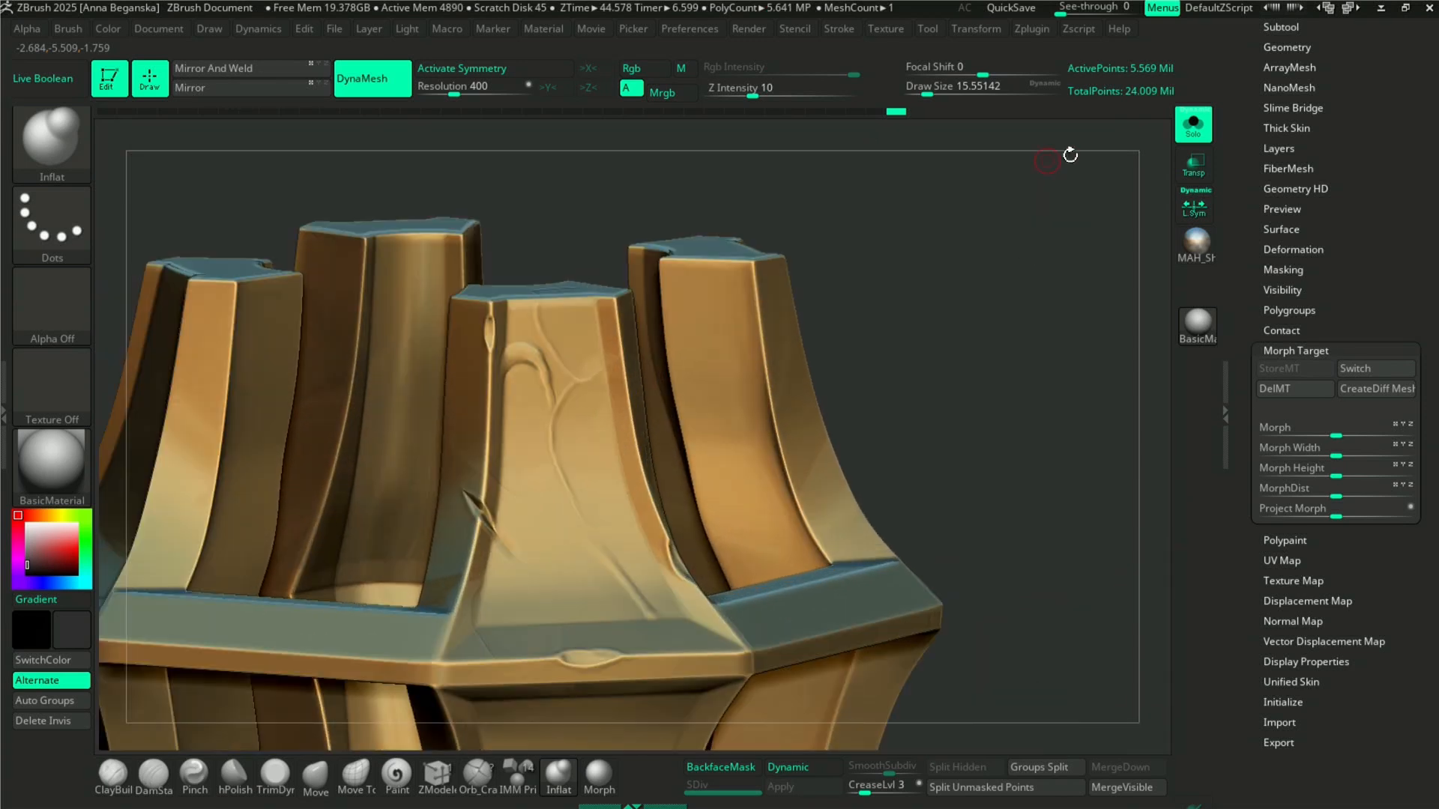
pyautogui.click(1193, 126)
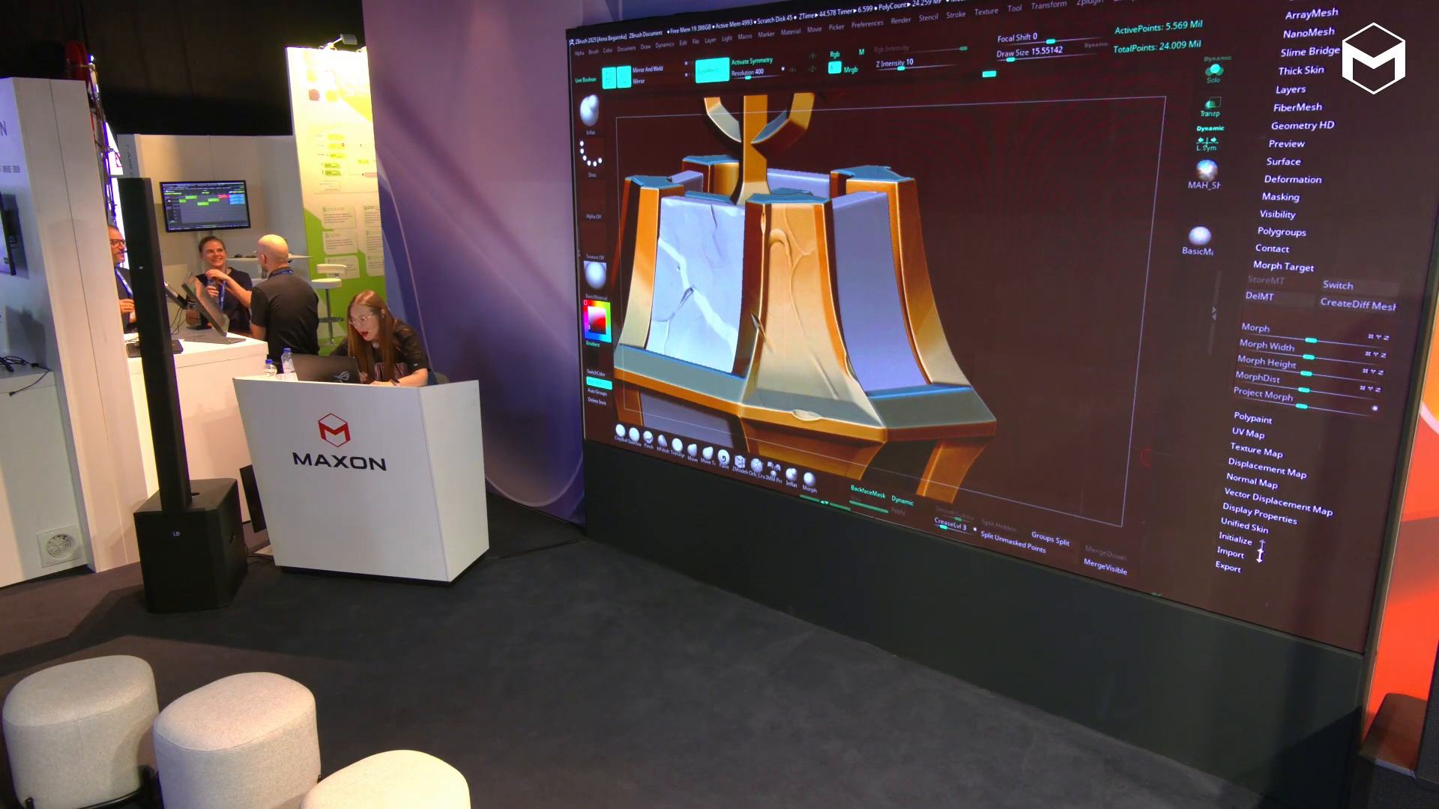
pyautogui.moveTo(1209, 487); pyautogui.dragTo(1214, 436)
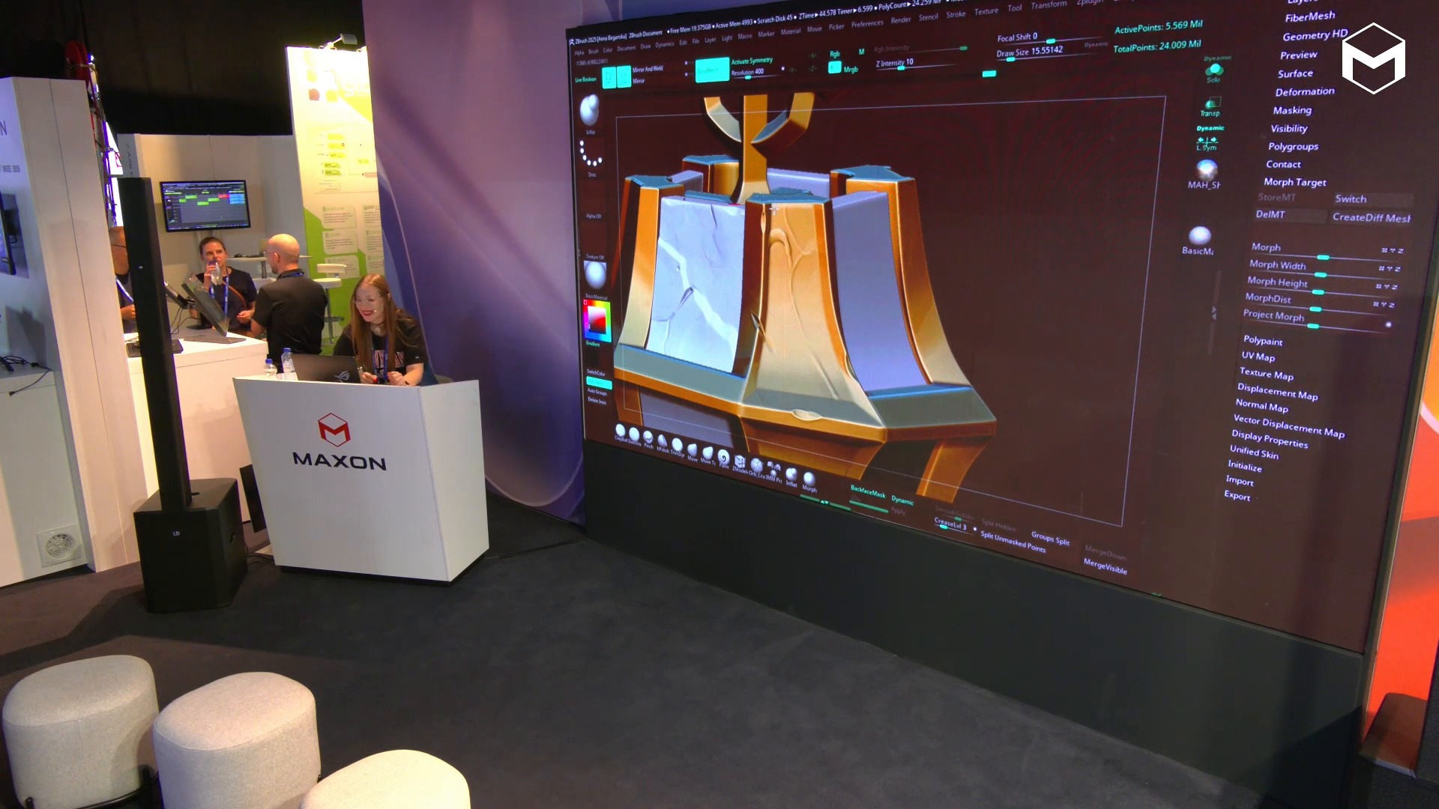
pyautogui.click(723, 458)
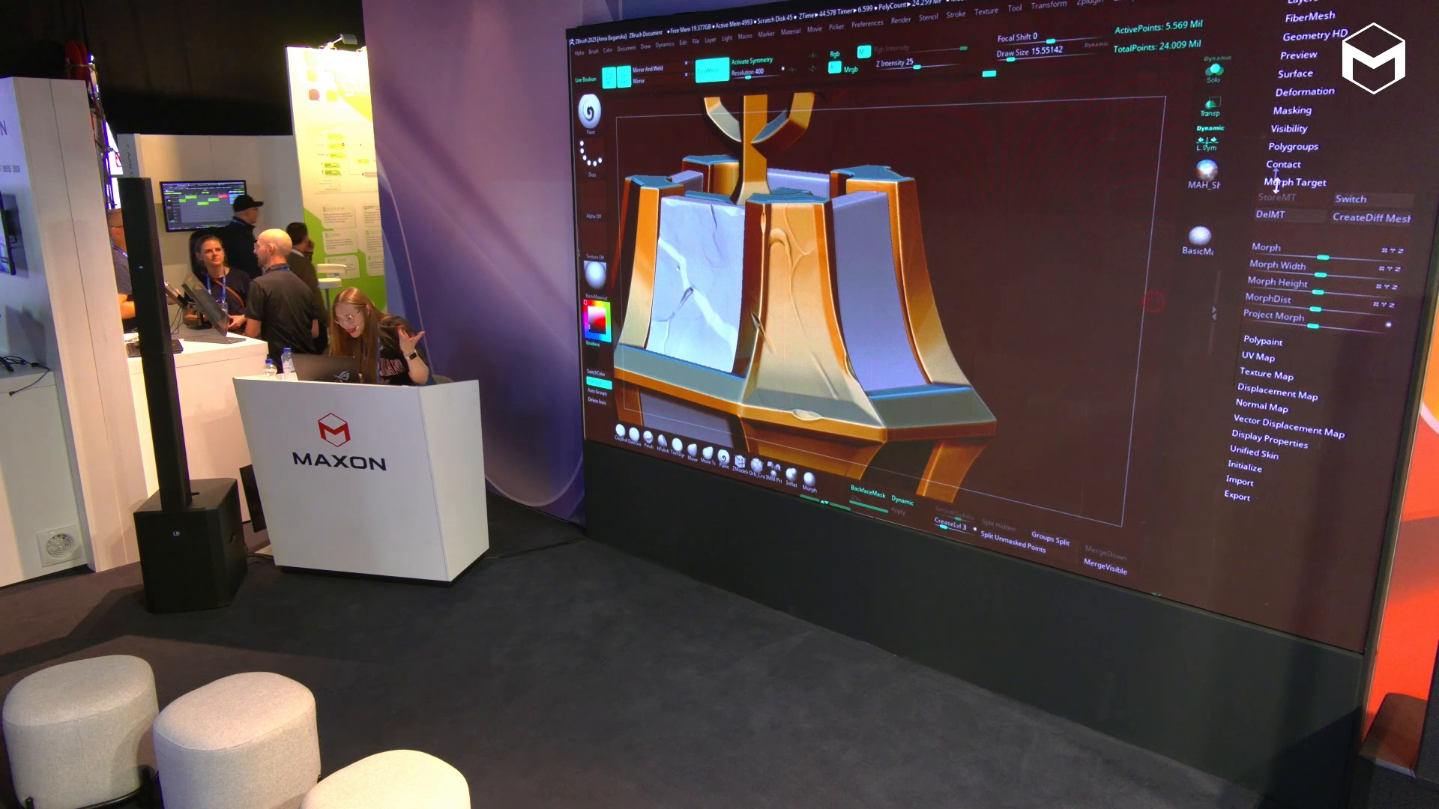
# - Open the masking options and mask the metal part by cavity at Intensity 100
pyautogui.moveTo(1232, 375); pyautogui.dragTo(1227, 414)
pyautogui.click(1294, 156)
pyautogui.click(1300, 339)
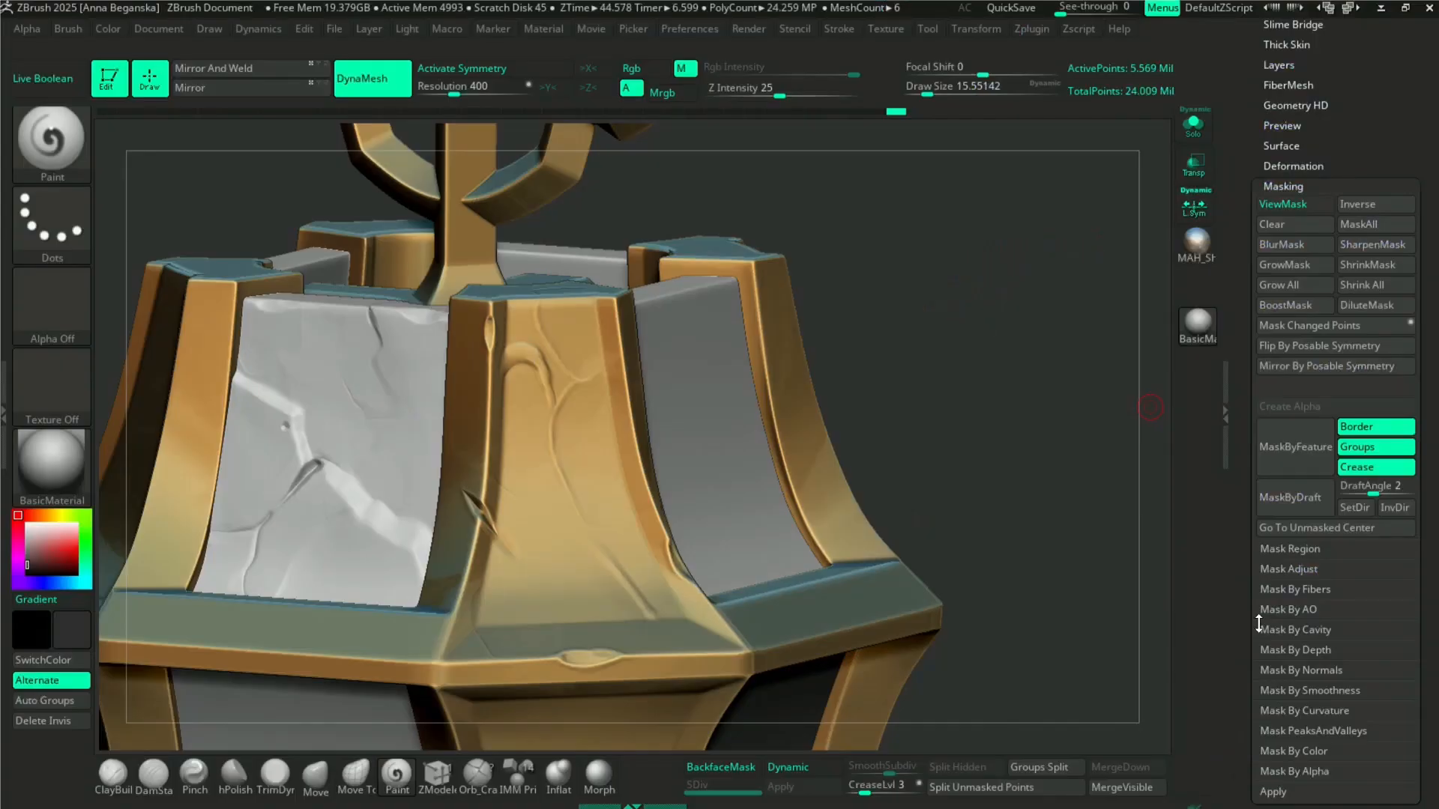
pyautogui.scroll(-1, 1259, 623)
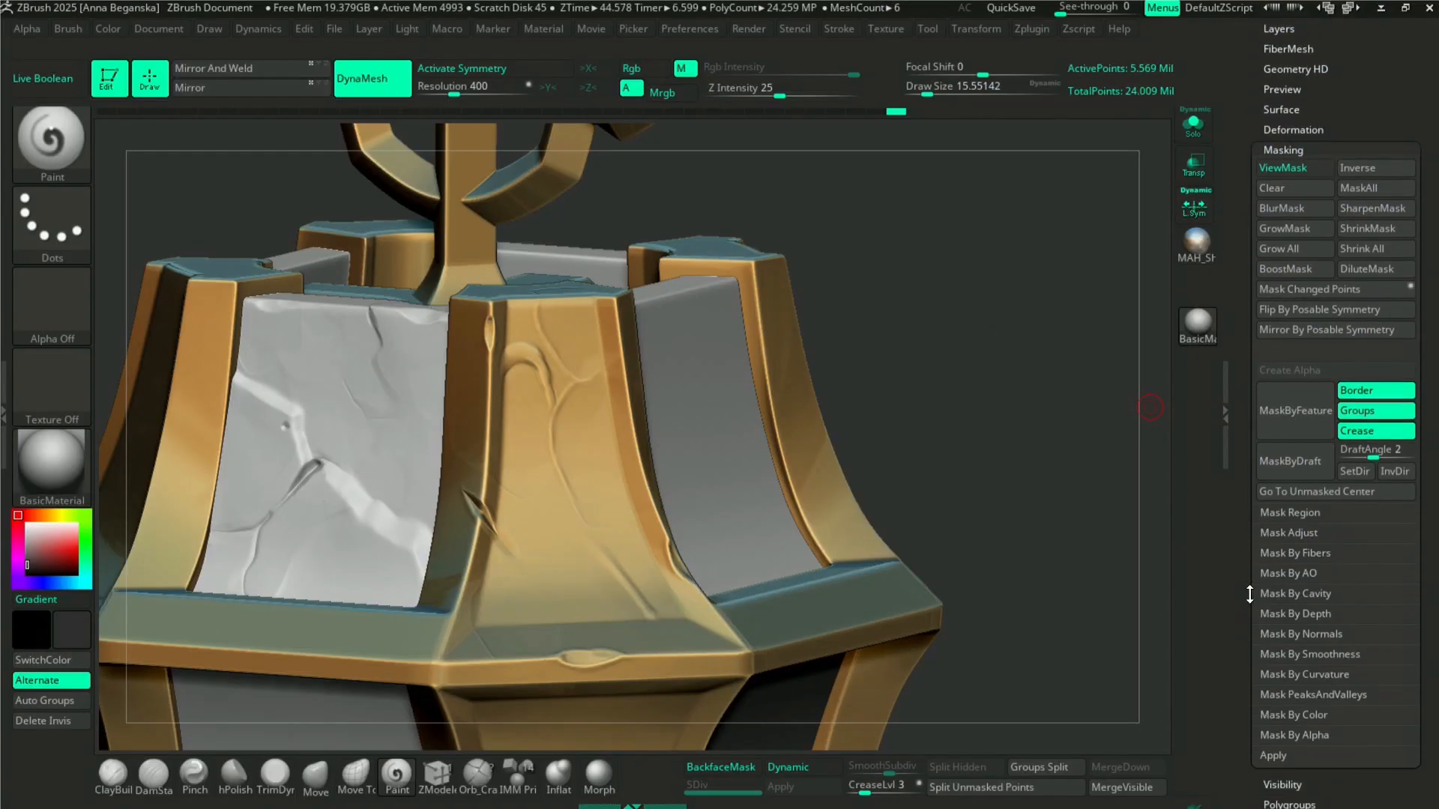
pyautogui.click(1304, 602)
pyautogui.click(1304, 619)
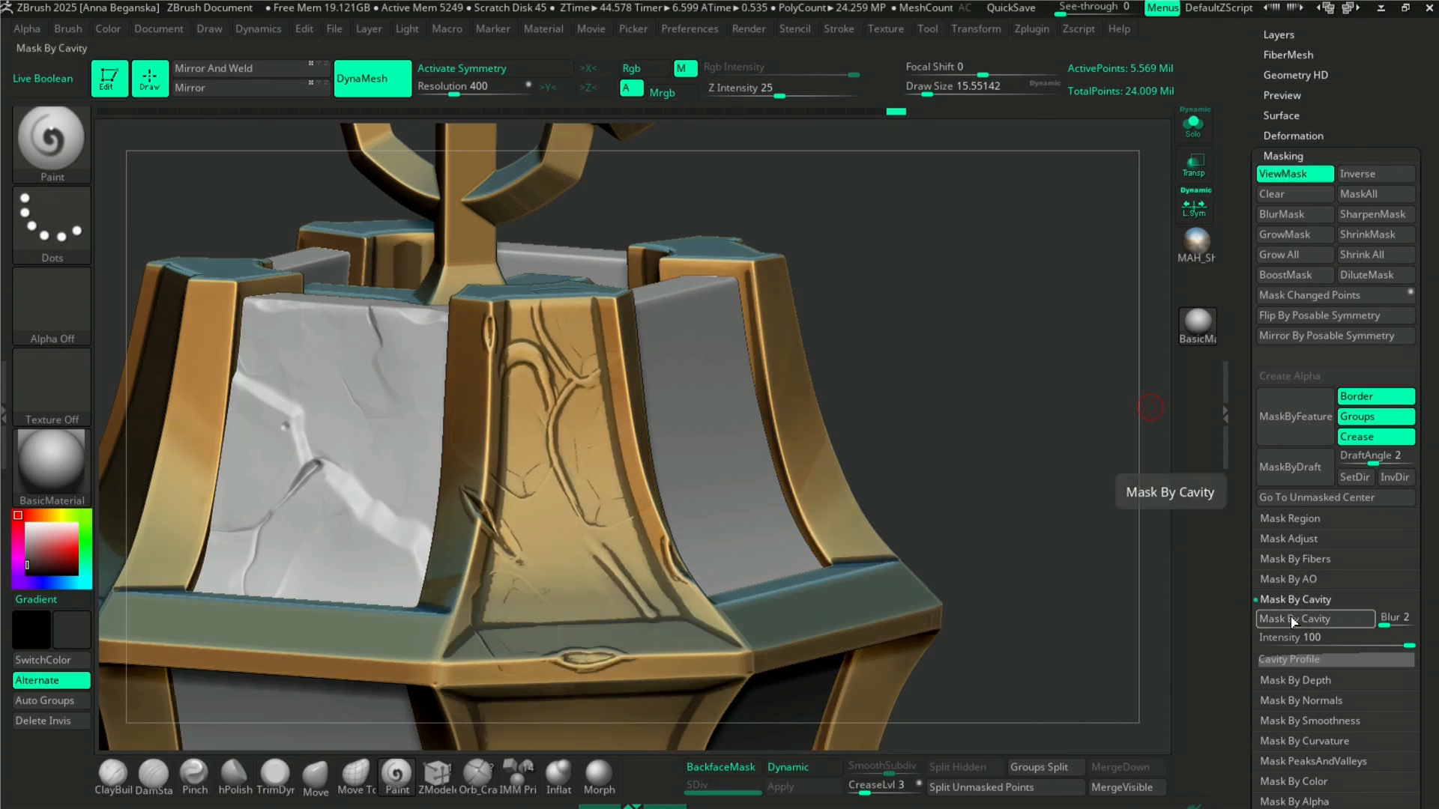
# - Regenerate the cavity mask at Intensity -48.454, check the surface with the mask display hidden, and invert the mask
pyautogui.moveTo(1319, 642); pyautogui.dragTo(1271, 643)
pyautogui.click(1296, 619)
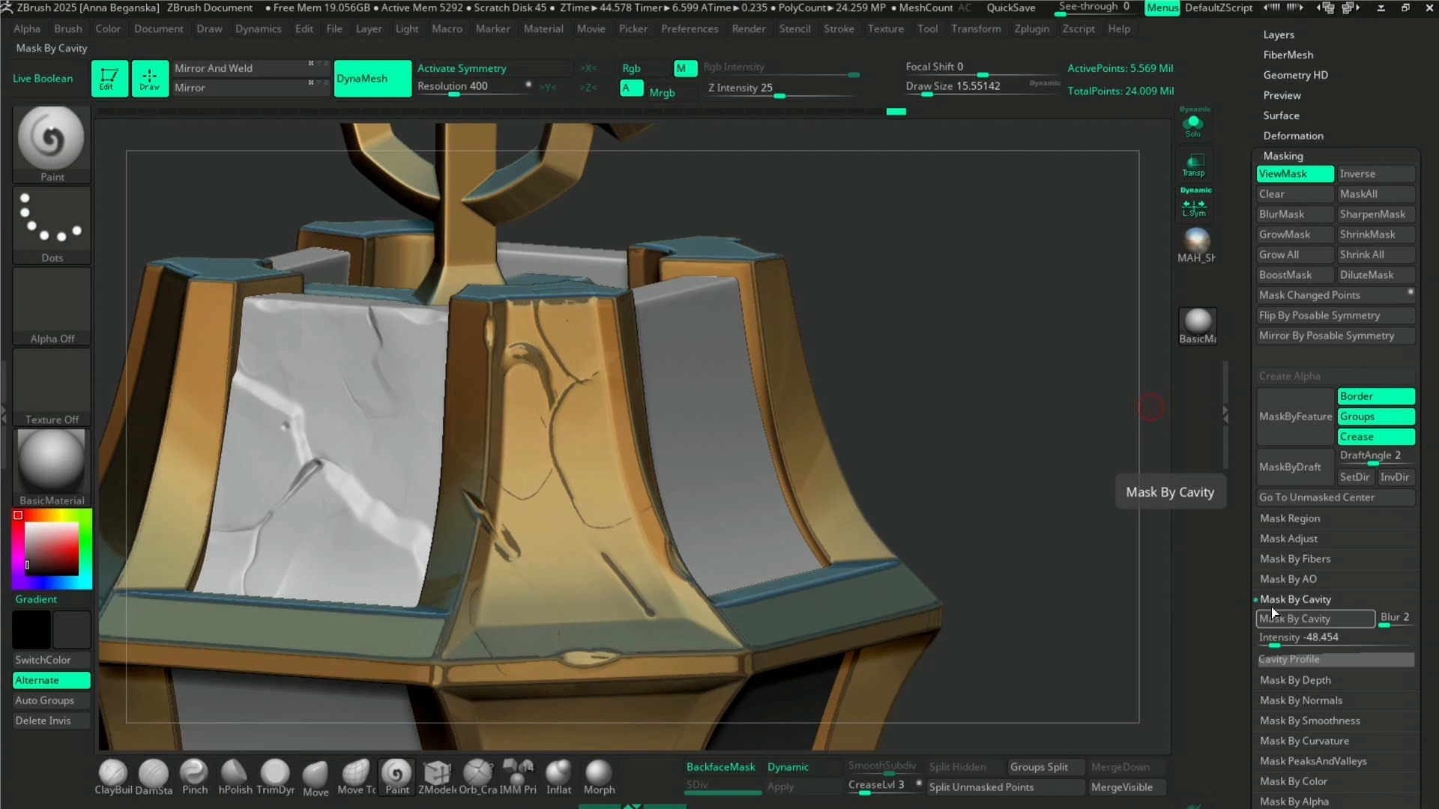
pyautogui.hotkey('ctrl', 'h')
pyautogui.press('ctrl')
pyautogui.hotkey('ctrl', 'h')
pyautogui.keyDown('ctrl'); pyautogui.click(956, 369); pyautogui.keyUp('ctrl')
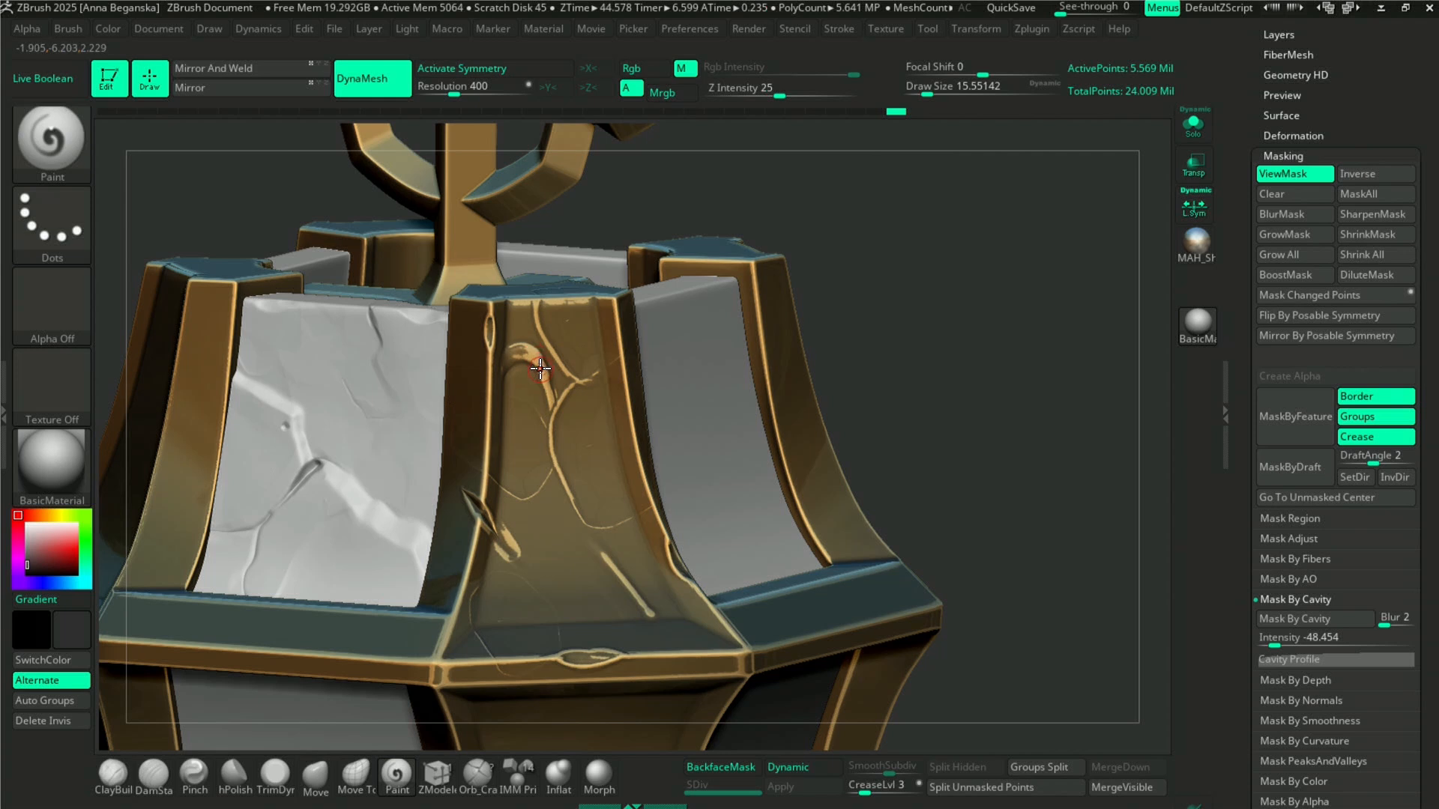
# - Choose a light yellow paint colour, enlarge the brush to about 163, and check the metal part with the mask display hidden
pyautogui.press('c')
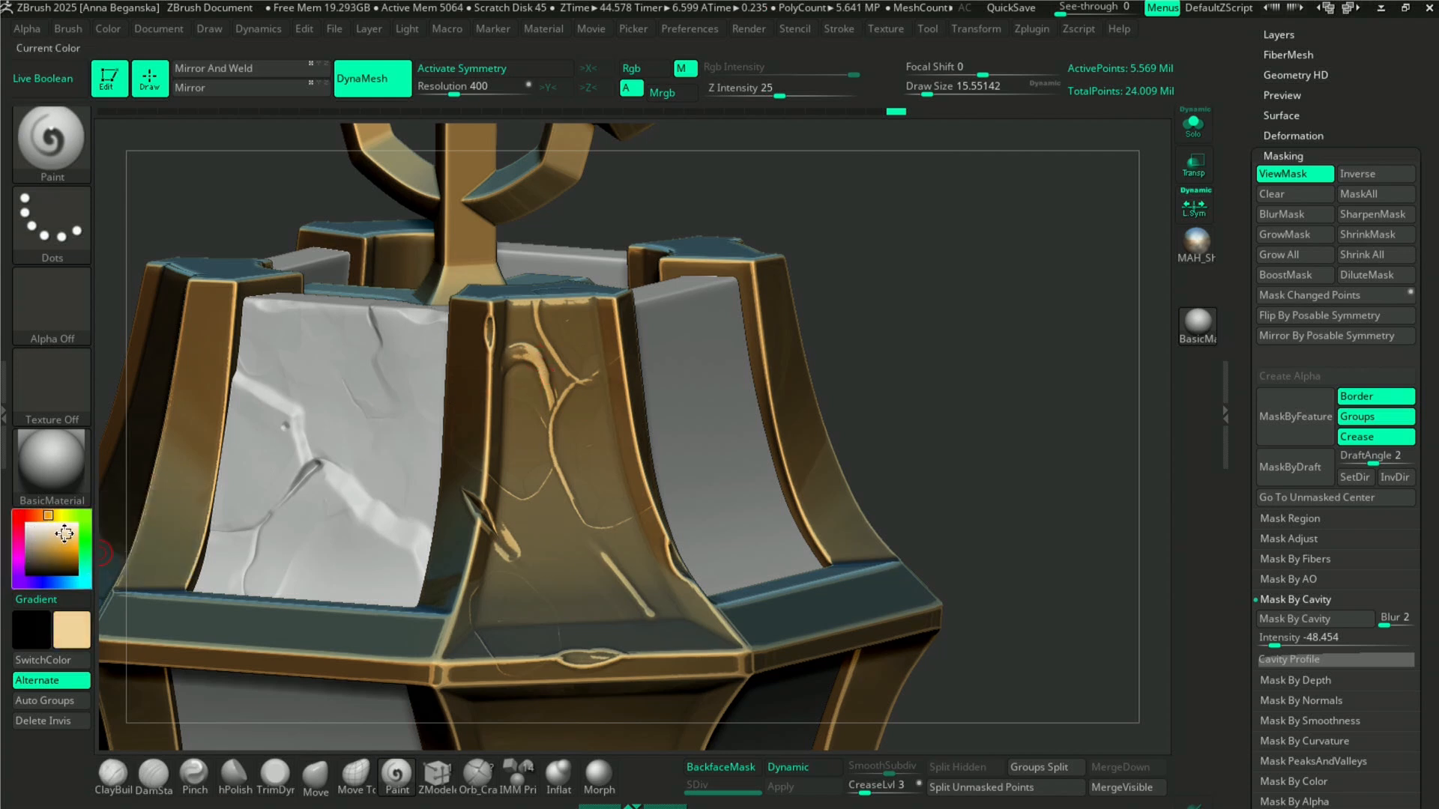
pyautogui.click(58, 515)
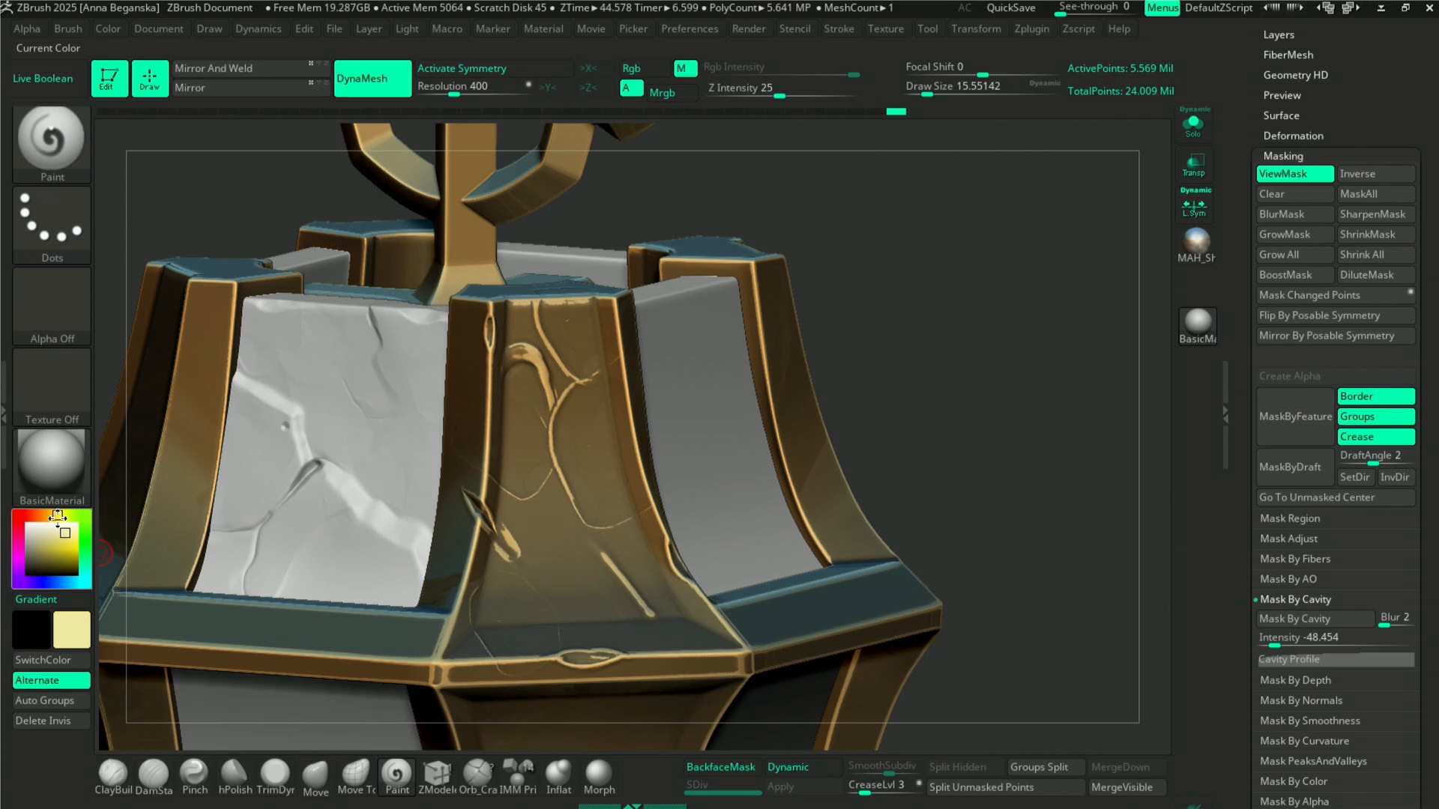
pyautogui.press('space')
pyautogui.moveTo(853, 293); pyautogui.dragTo(896, 294)
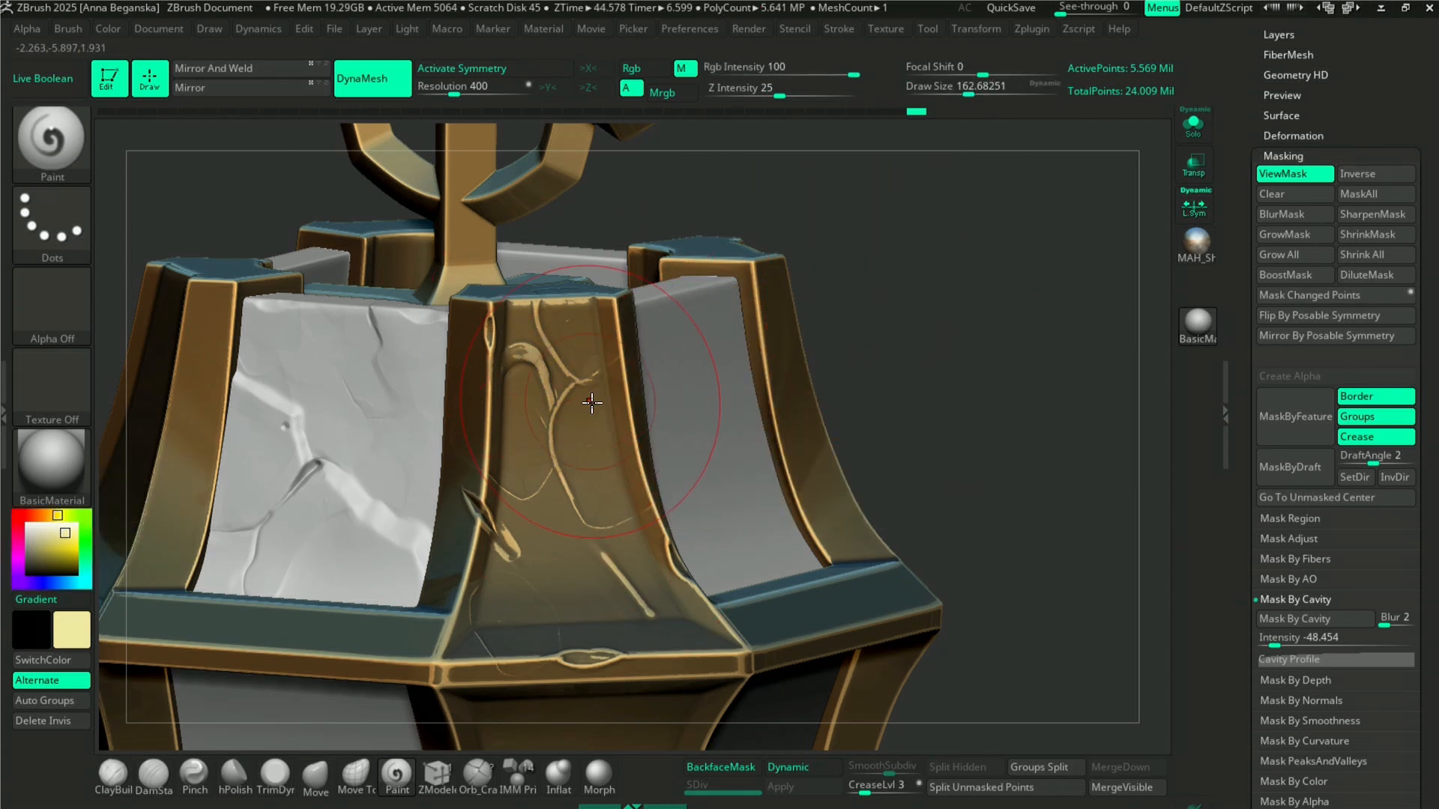
pyautogui.press('ctrl')
pyautogui.click(68, 538)
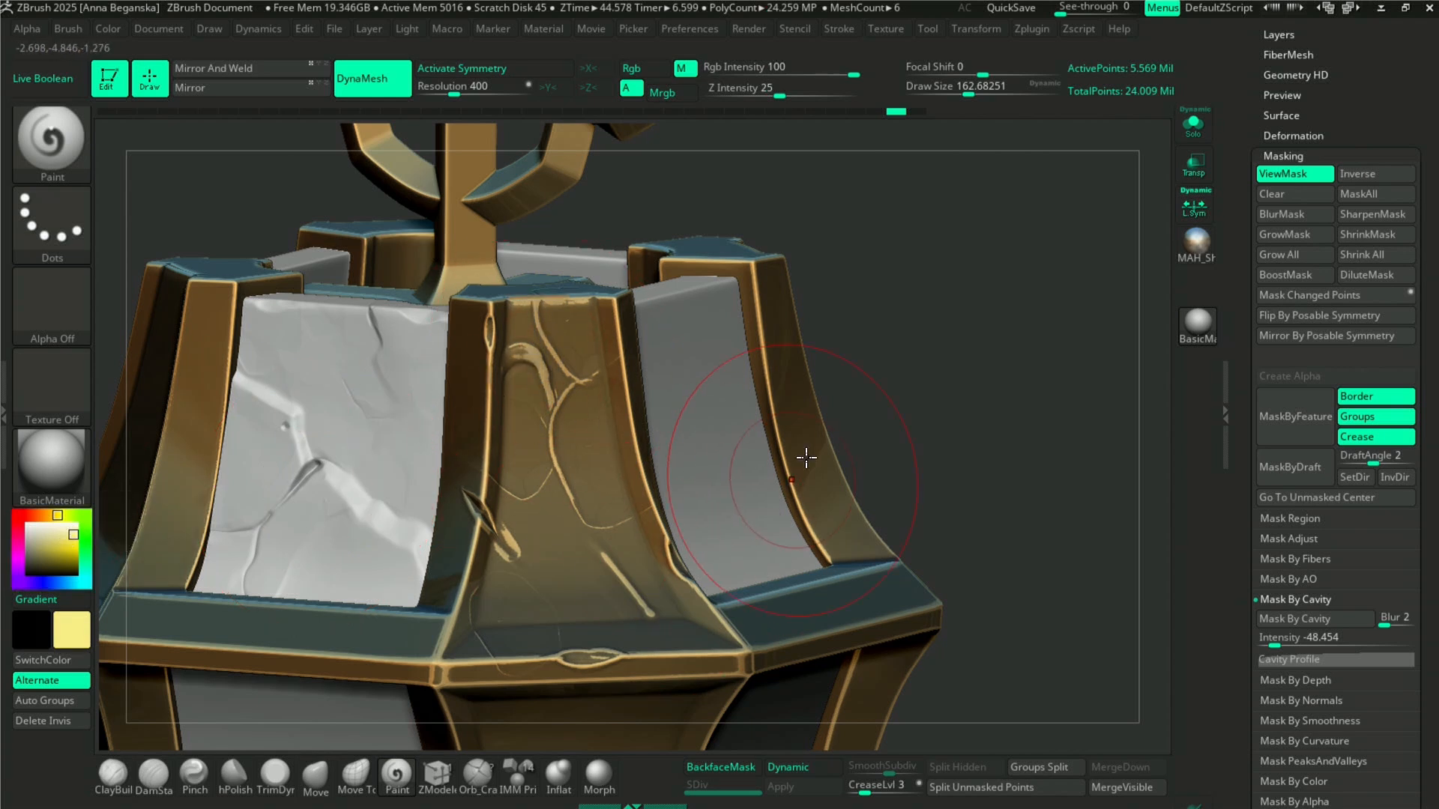
pyautogui.hotkey('ctrl', 'h')
pyautogui.press('ctrl')
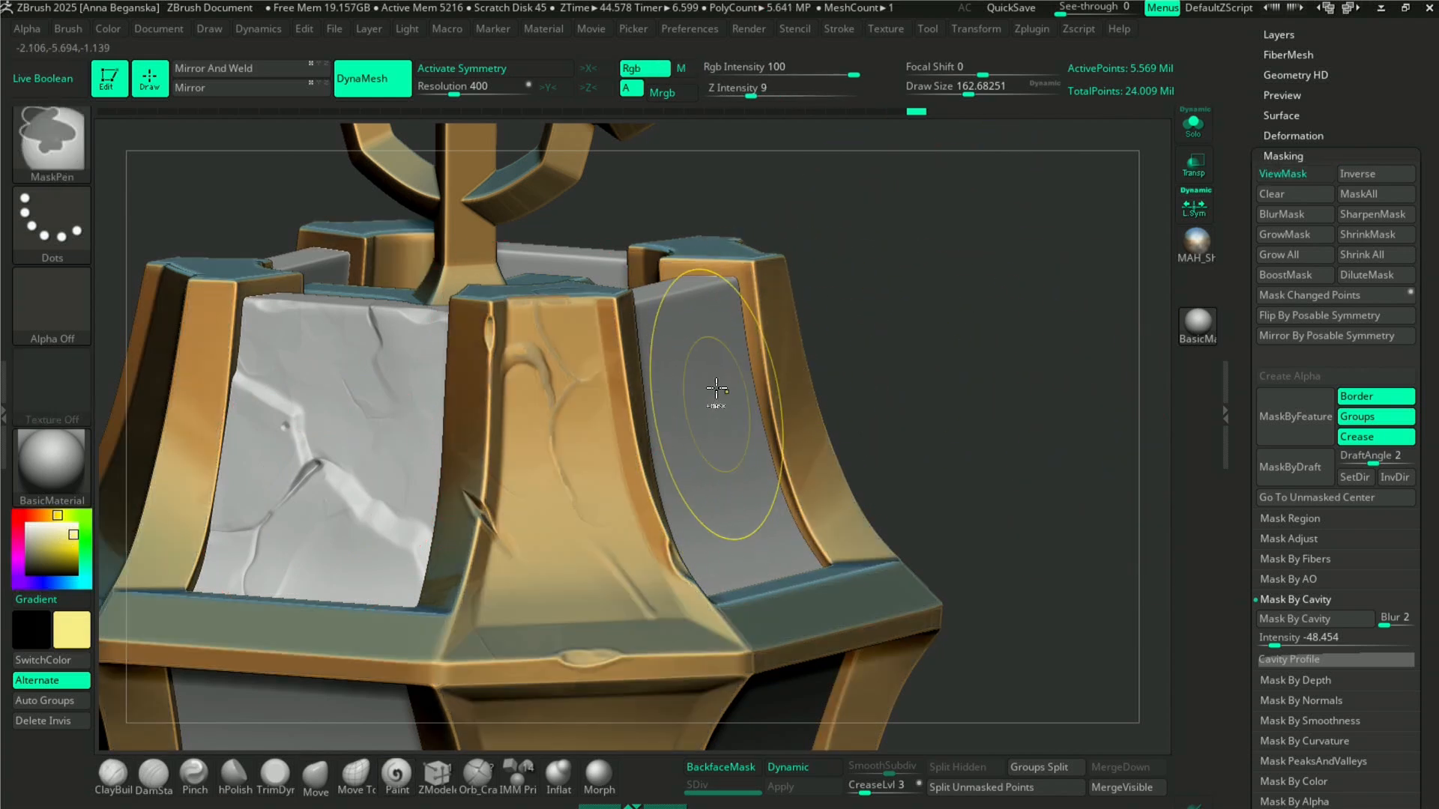
pyautogui.hotkey('ctrl', 'h')
# - Try painting the pillar's curved crack in a more saturated yellow at a draw size of about 65
pyautogui.press('space')
pyautogui.press('space')
pyautogui.moveTo(583, 363); pyautogui.dragTo(560, 363)
pyautogui.moveTo(74, 535); pyautogui.dragTo(76, 543)
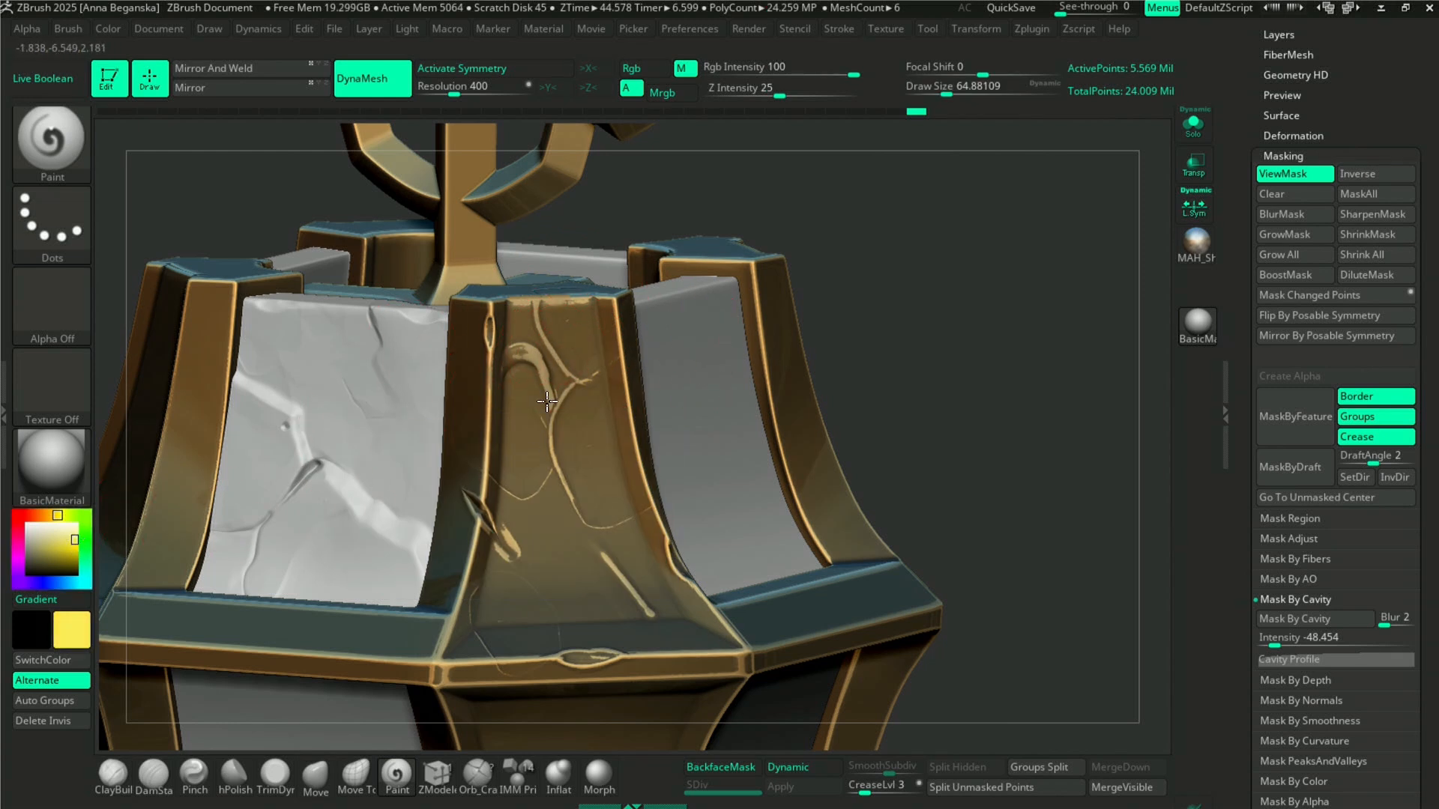
pyautogui.moveTo(538, 370)
pyautogui.mouseDown()
pyautogui.moveTo(565, 353)
pyautogui.moveTo(542, 301)
pyautogui.mouseUp()
pyautogui.moveTo(569, 364); pyautogui.dragTo(559, 305)
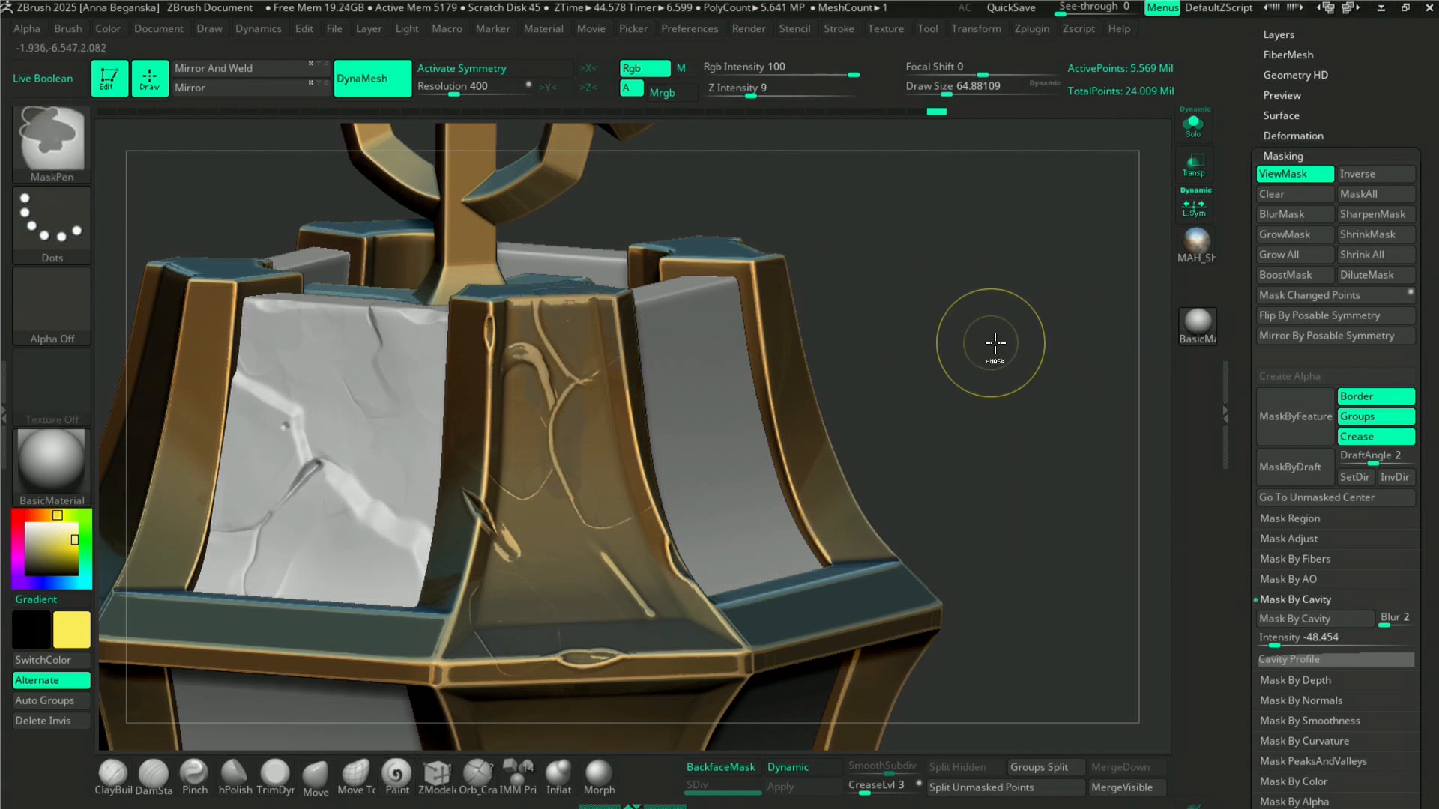
# - Try clearing the mask to check the paint in the pillar's cracks, undoing each attempt and the last paint stroke
pyautogui.keyDown('ctrl'); pyautogui.moveTo(983, 337); pyautogui.dragTo(1042, 380); pyautogui.keyUp('ctrl')
pyautogui.hotkey('ctrl', 'z')
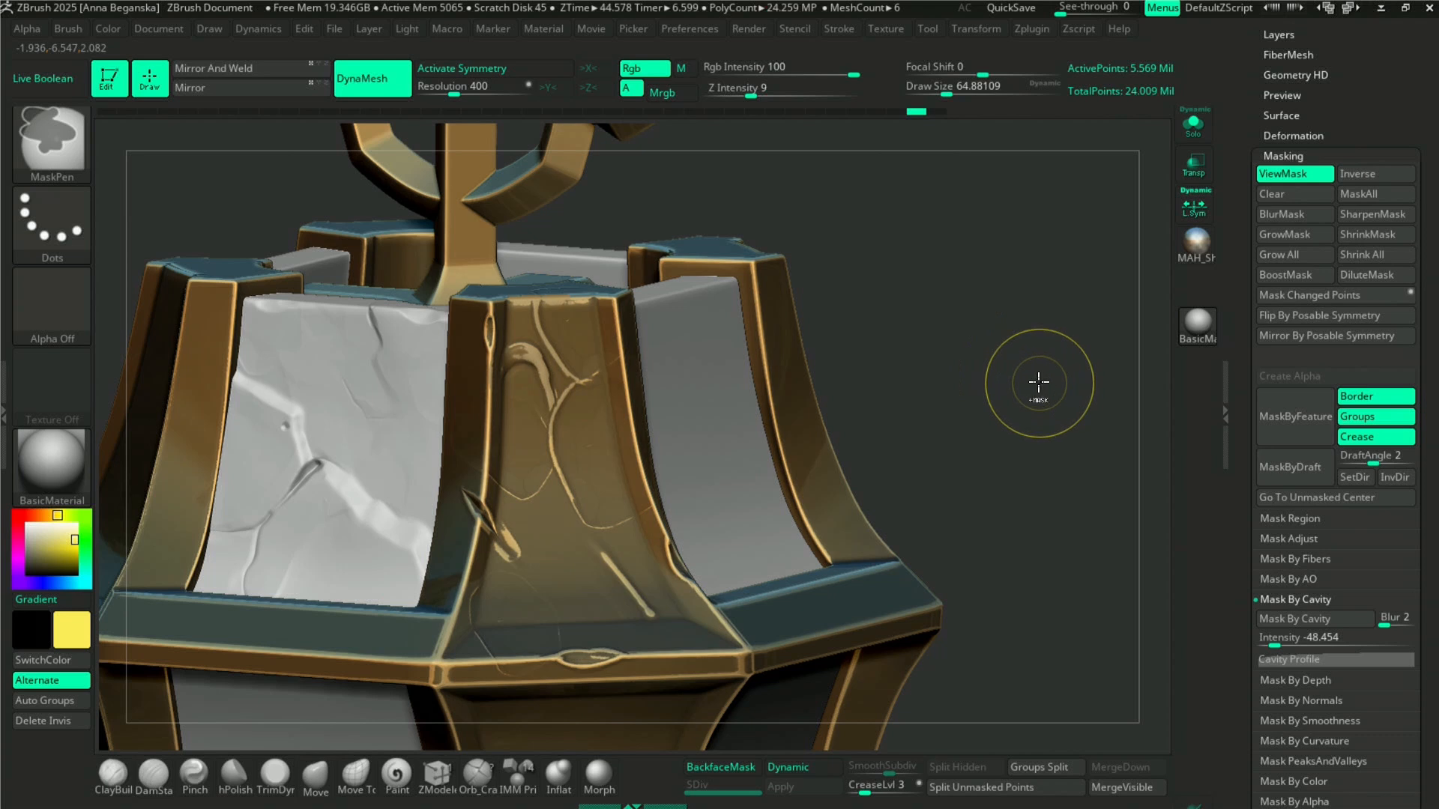
pyautogui.keyDown('ctrl'); pyautogui.moveTo(1028, 381); pyautogui.dragTo(1184, 450); pyautogui.keyUp('ctrl')
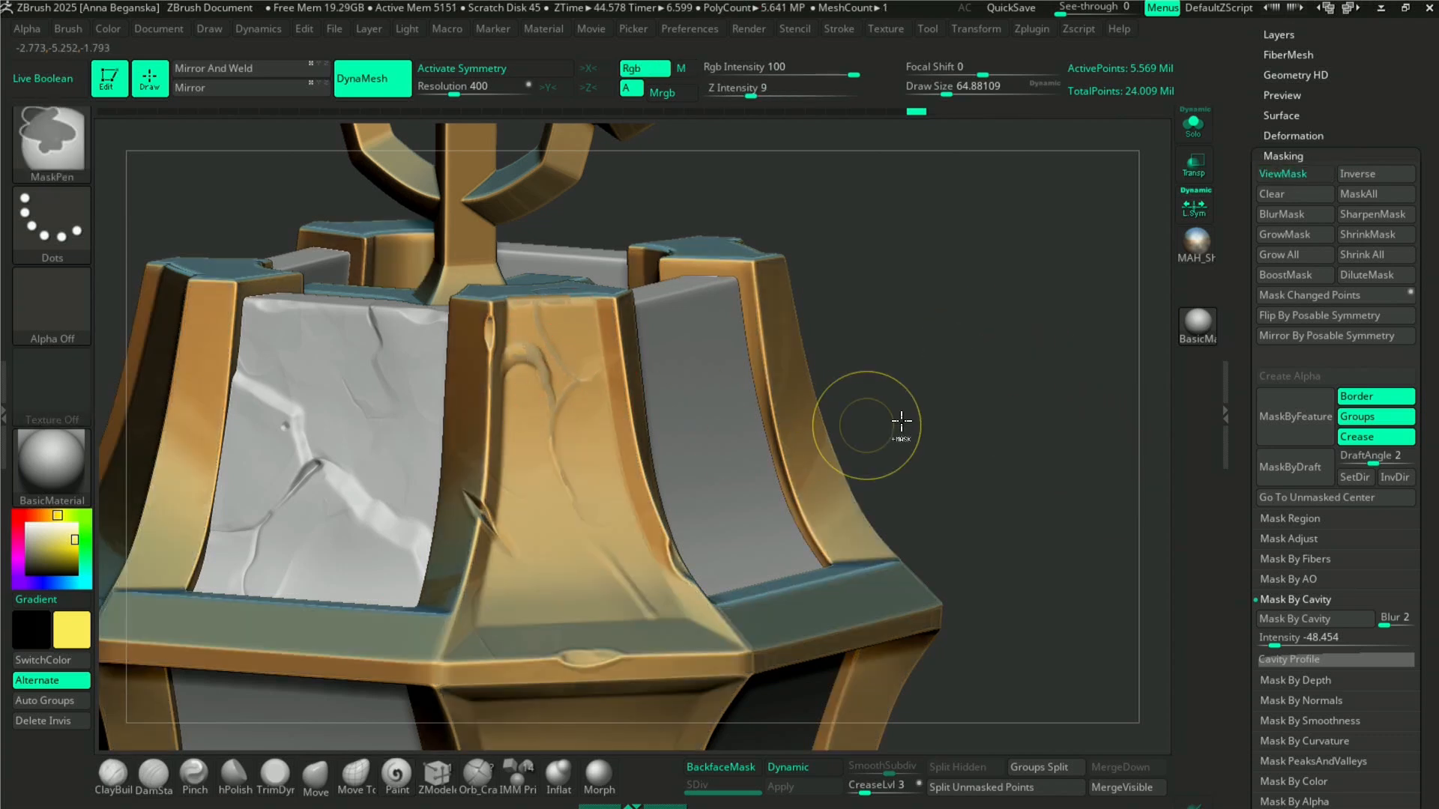
pyautogui.hotkey('ctrl', 'z')
pyautogui.keyDown('ctrl'); pyautogui.moveTo(1002, 411); pyautogui.dragTo(954, 402); pyautogui.keyUp('ctrl')
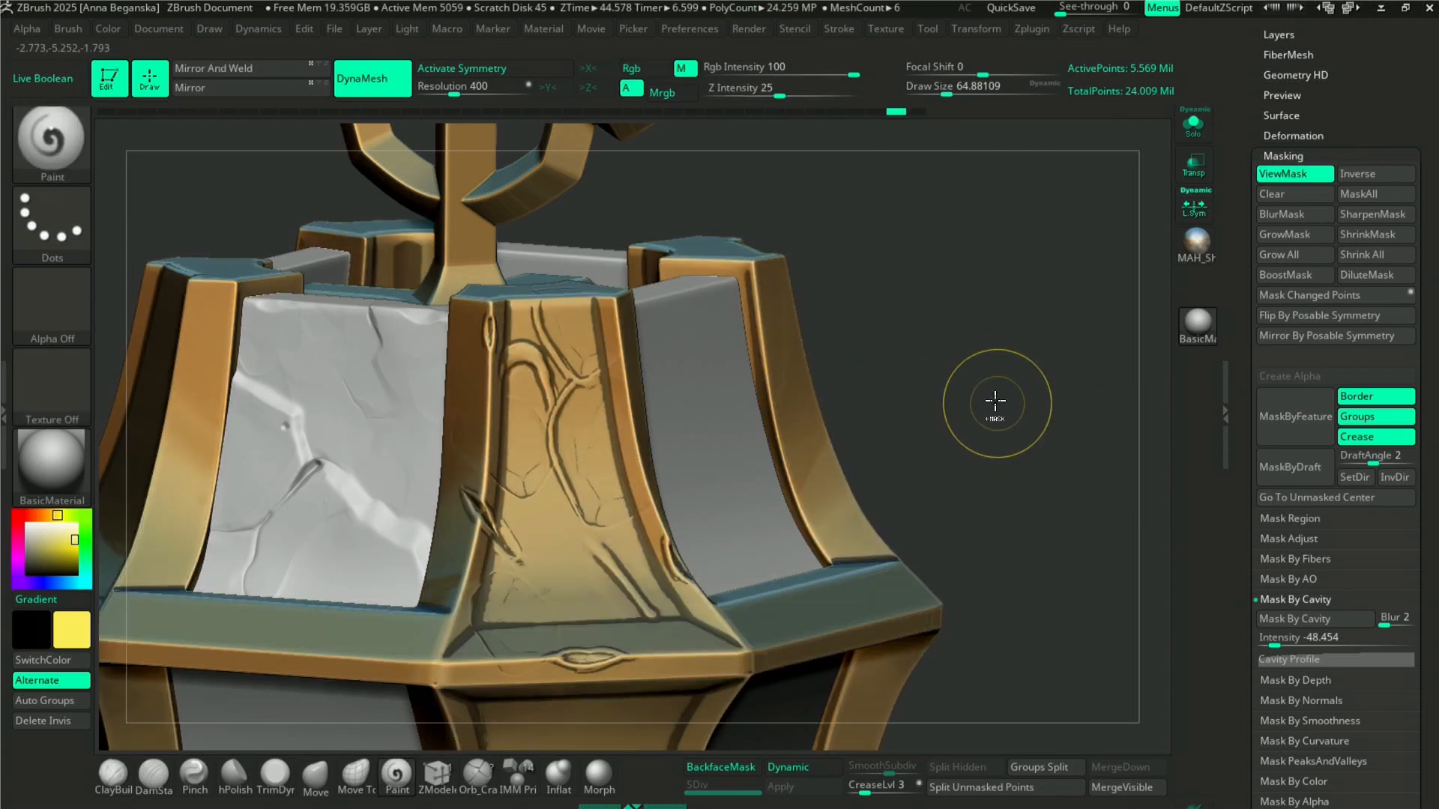
pyautogui.click(919, 113)
pyautogui.hotkey('ctrl', 'h')
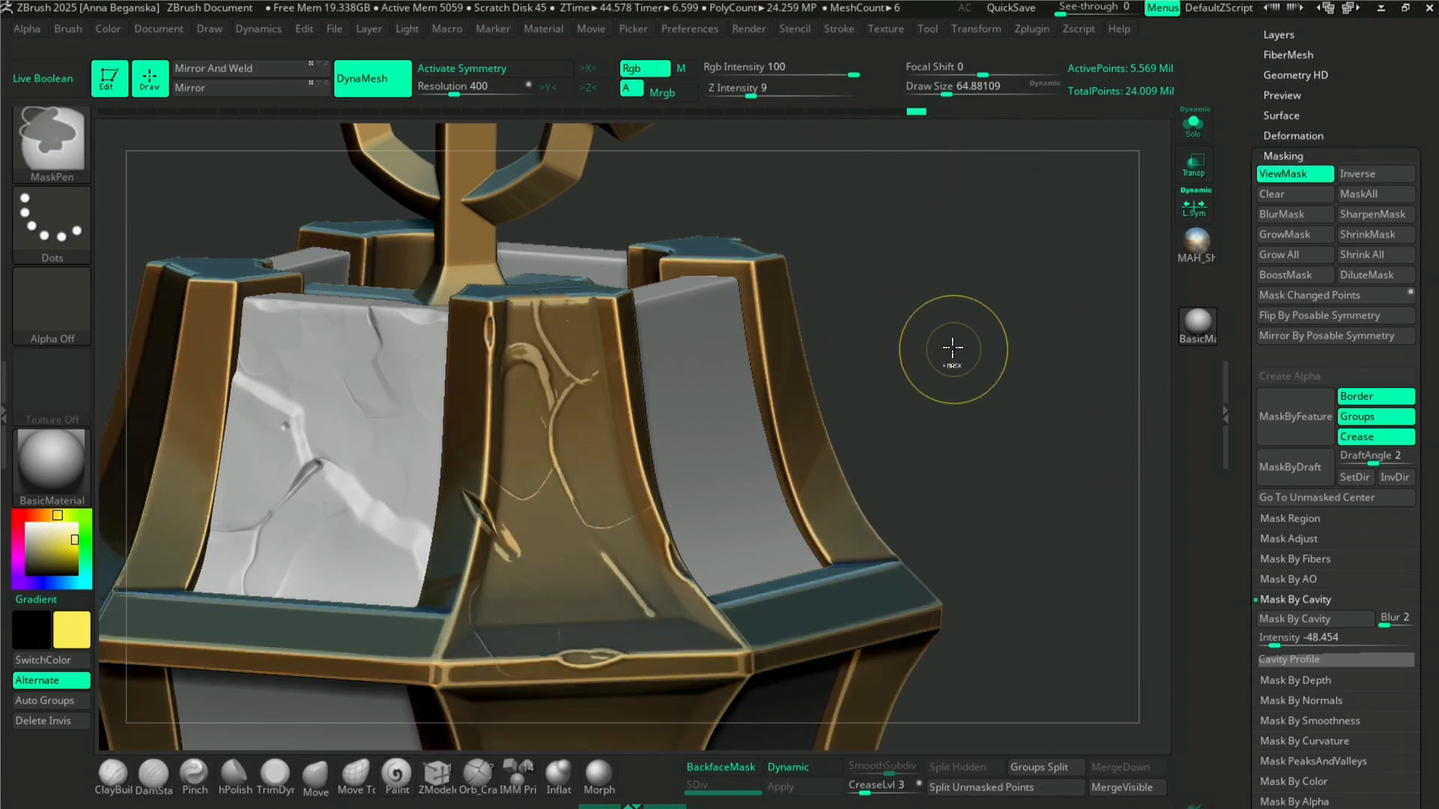
pyautogui.hotkey('ctrl', 'z')
pyautogui.hotkey('ctrl', 'shift', 'z')
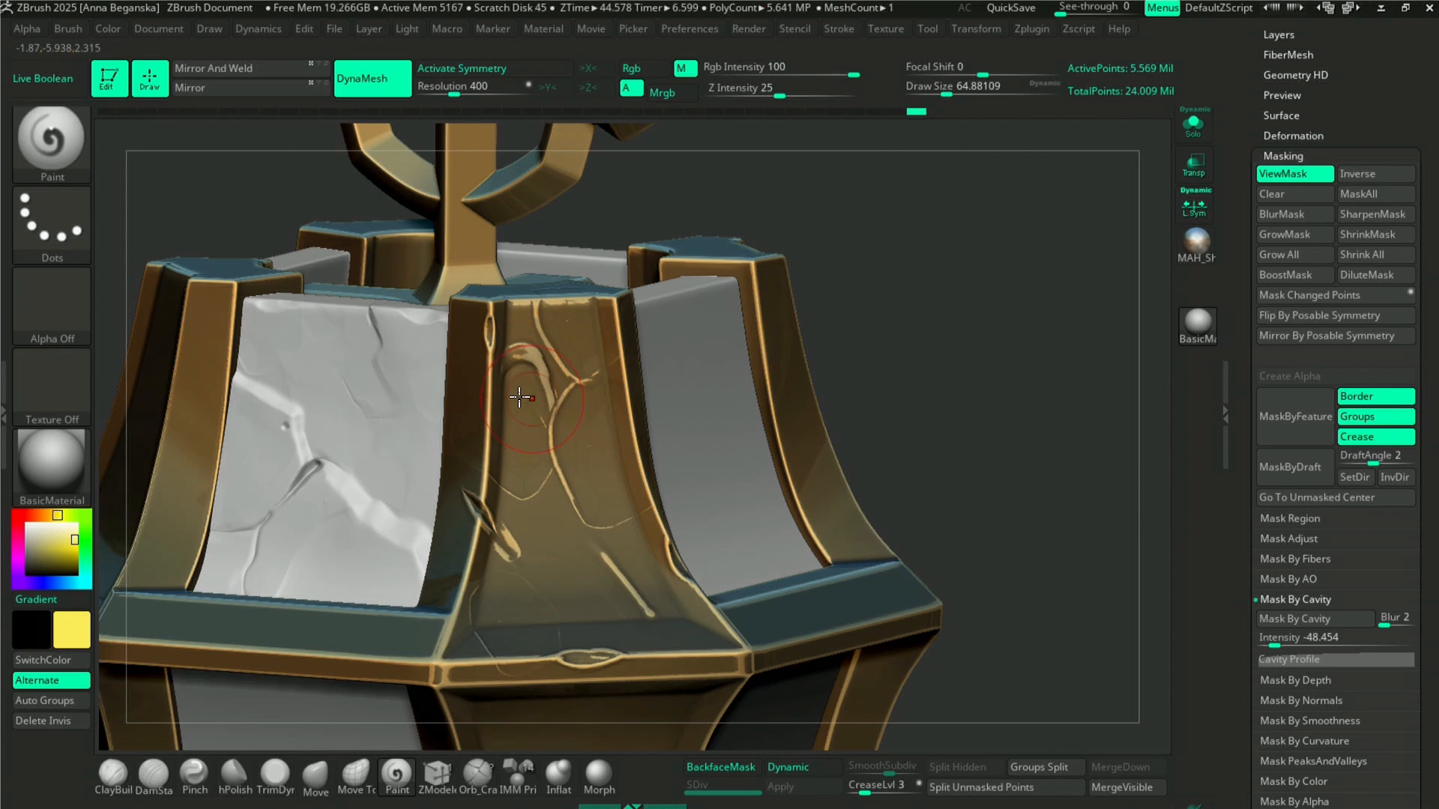
pyautogui.hotkey('ctrl', 'z')
# - Try painting the pillar's cracks in a darker yellow, clear the mask to check them, and undo
pyautogui.moveTo(75, 540); pyautogui.dragTo(75, 551)
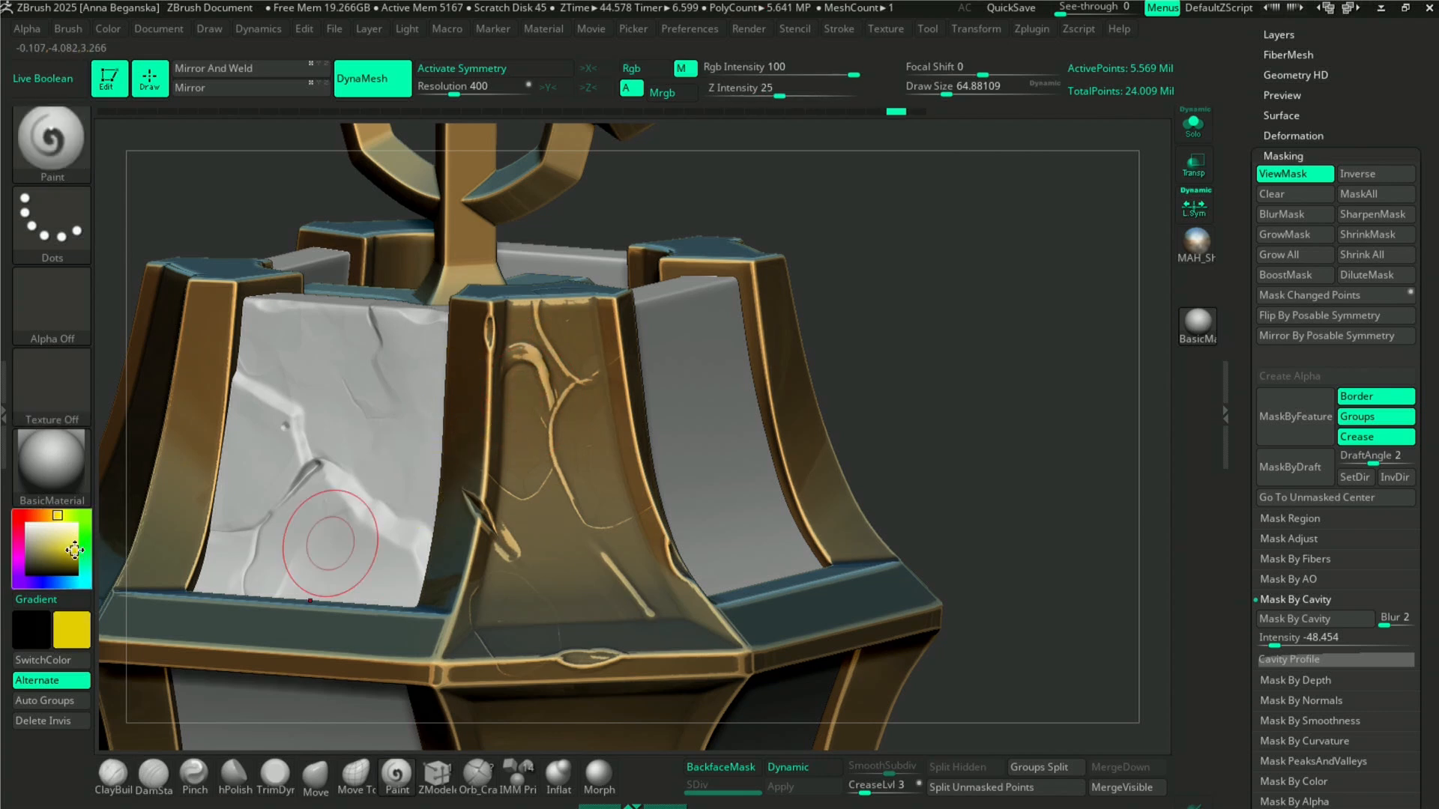
pyautogui.moveTo(557, 377); pyautogui.dragTo(537, 361)
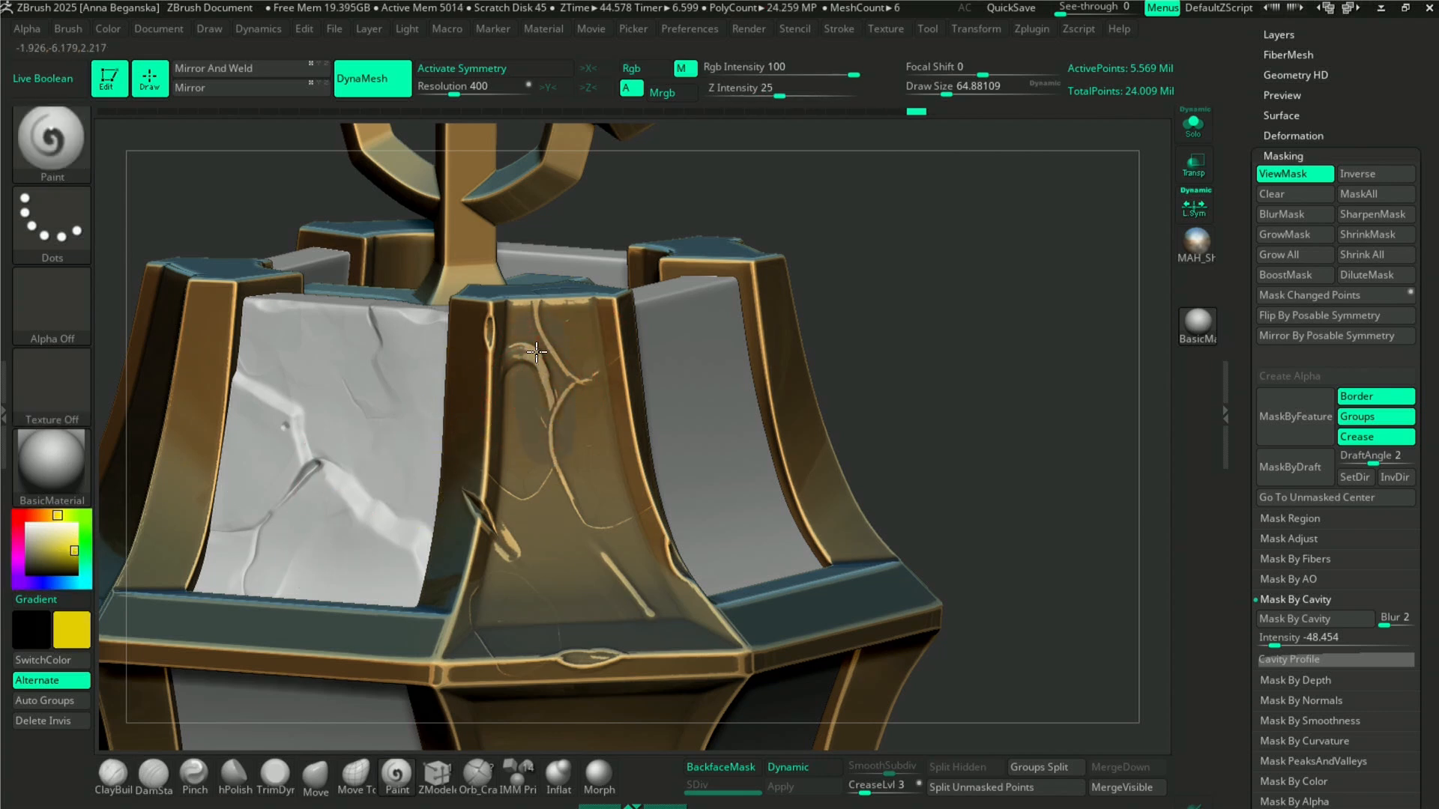
pyautogui.keyDown('ctrl'); pyautogui.moveTo(950, 293); pyautogui.dragTo(1143, 427); pyautogui.keyUp('ctrl')
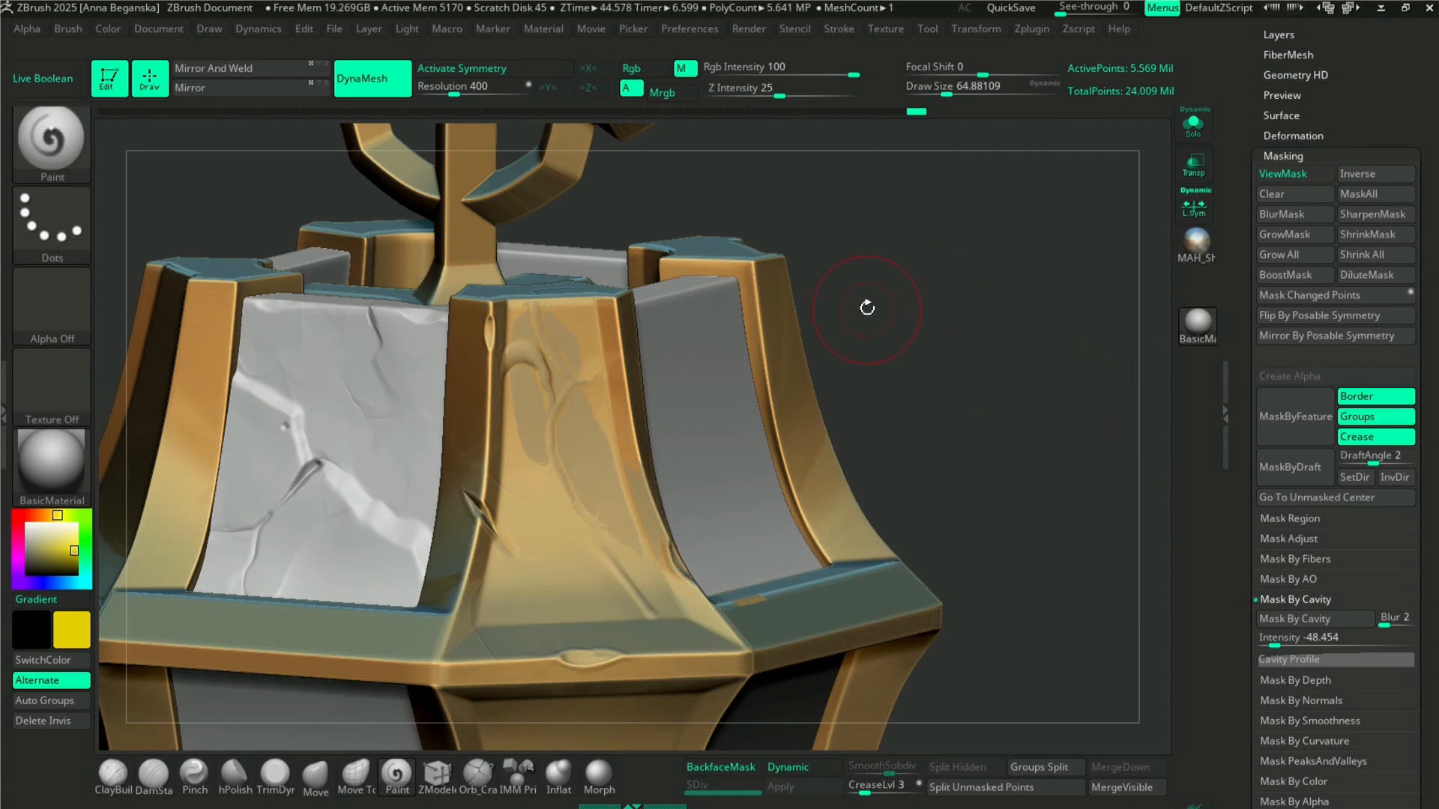
pyautogui.hotkey('ctrl', 'z')
# - Clear the mask, regenerate the metal part's cavity mask at Intensity -48.454, compare with the mask display hidden, and invert the mask
pyautogui.press('space')
pyautogui.keyDown('ctrl'); pyautogui.moveTo(894, 268); pyautogui.dragTo(1091, 487); pyautogui.keyUp('ctrl')
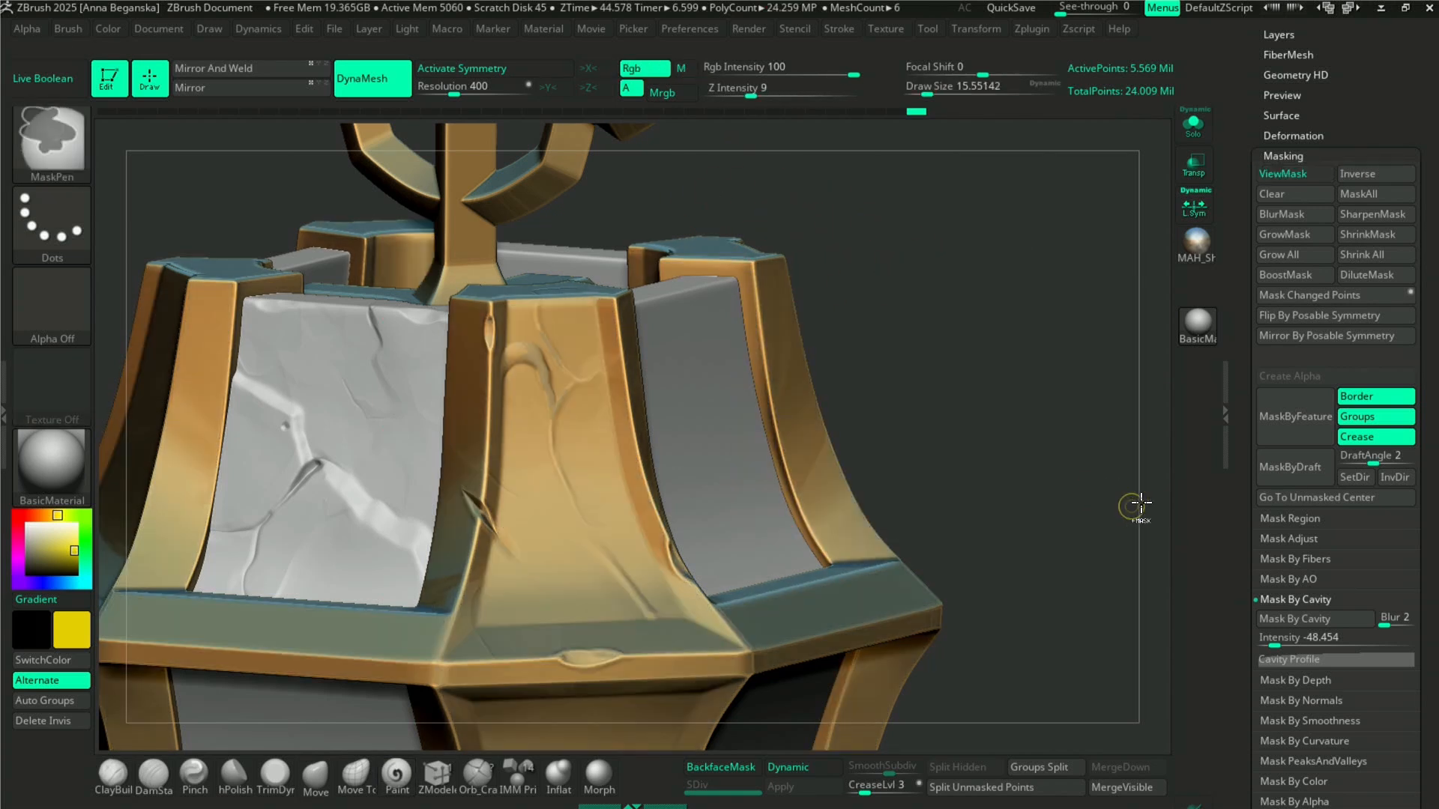
pyautogui.hotkey('ctrl', 'z')
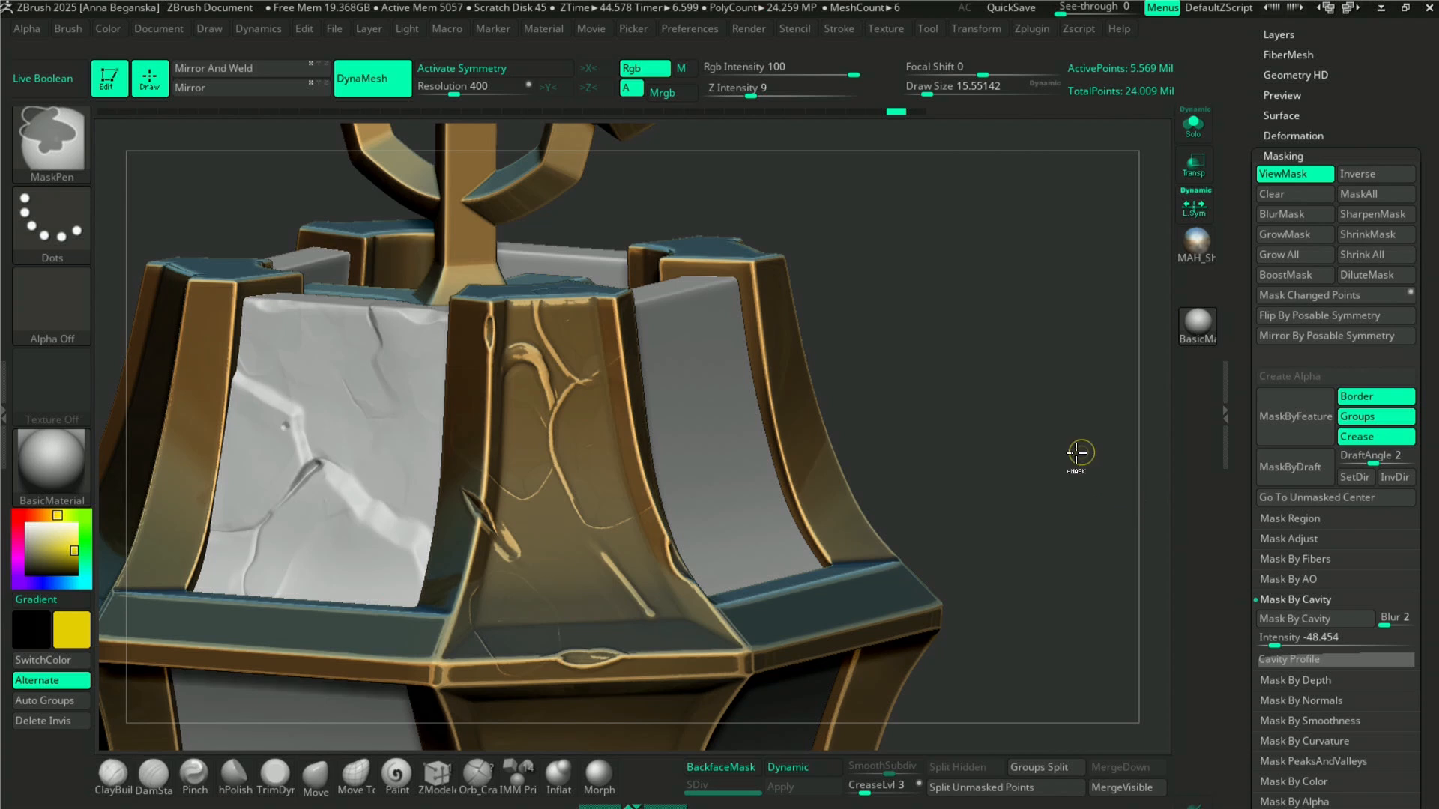
pyautogui.hotkey('ctrl', 'h')
pyautogui.keyDown('ctrl'); pyautogui.moveTo(1003, 390); pyautogui.dragTo(1105, 528); pyautogui.keyUp('ctrl')
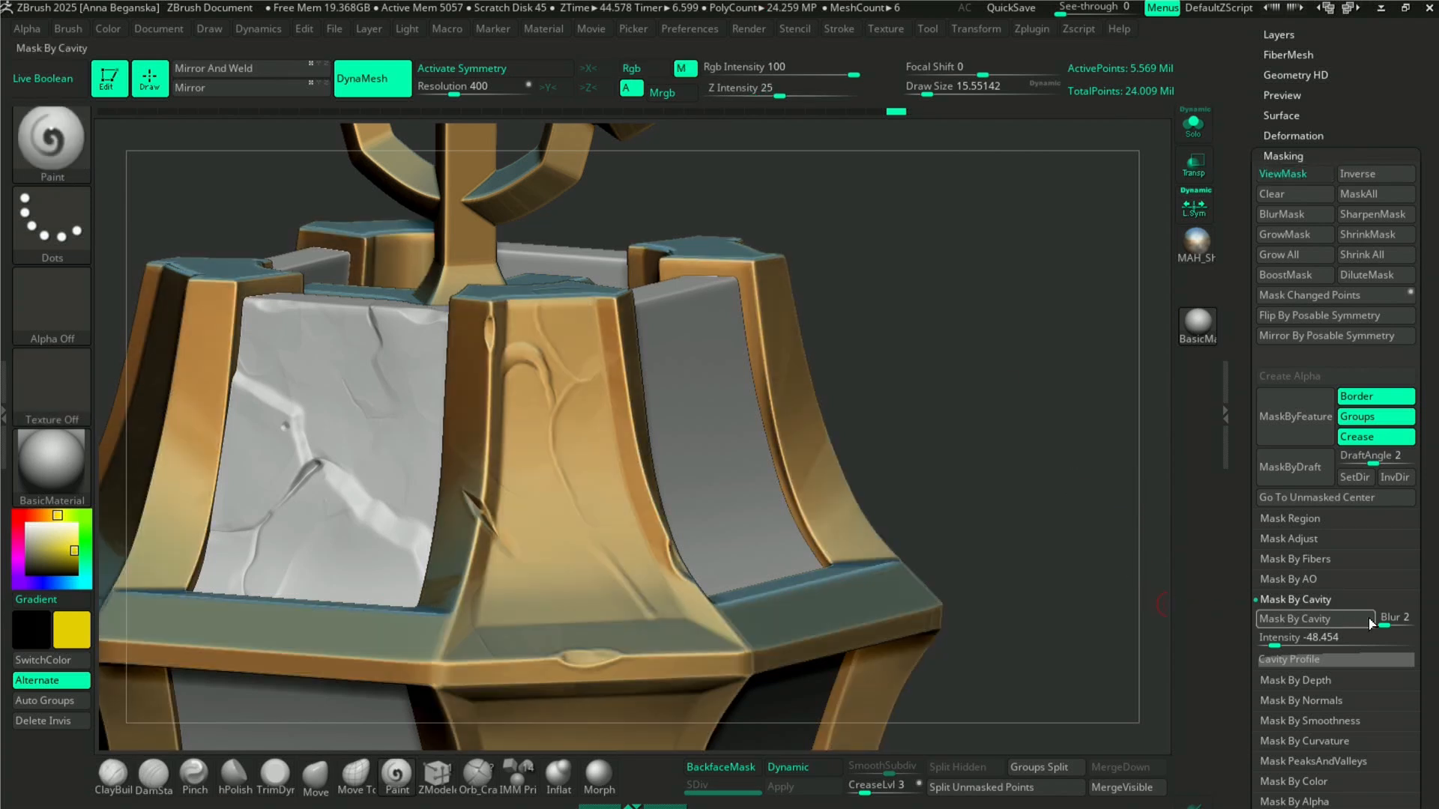
pyautogui.click(1317, 623)
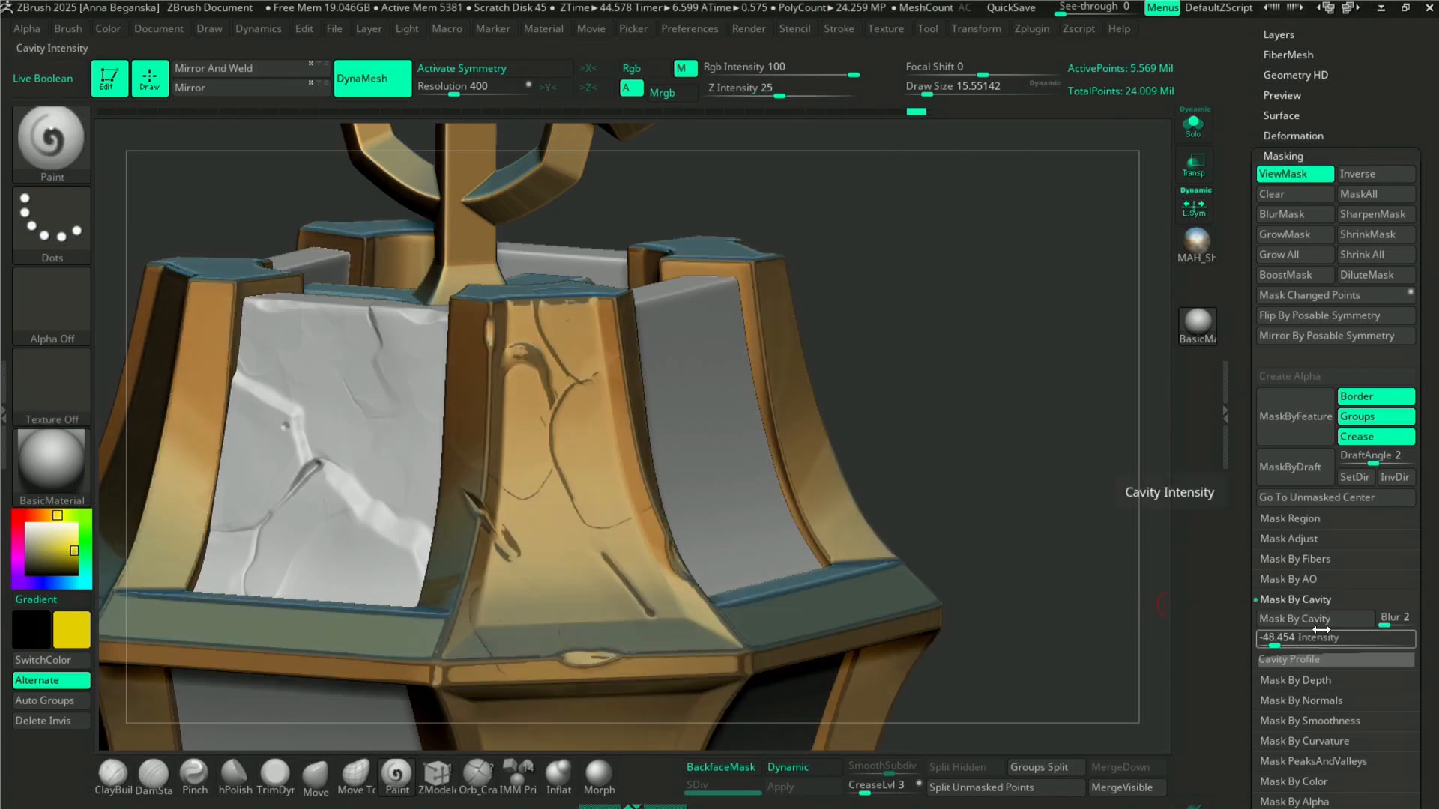
pyautogui.hotkey('ctrl', 'h')
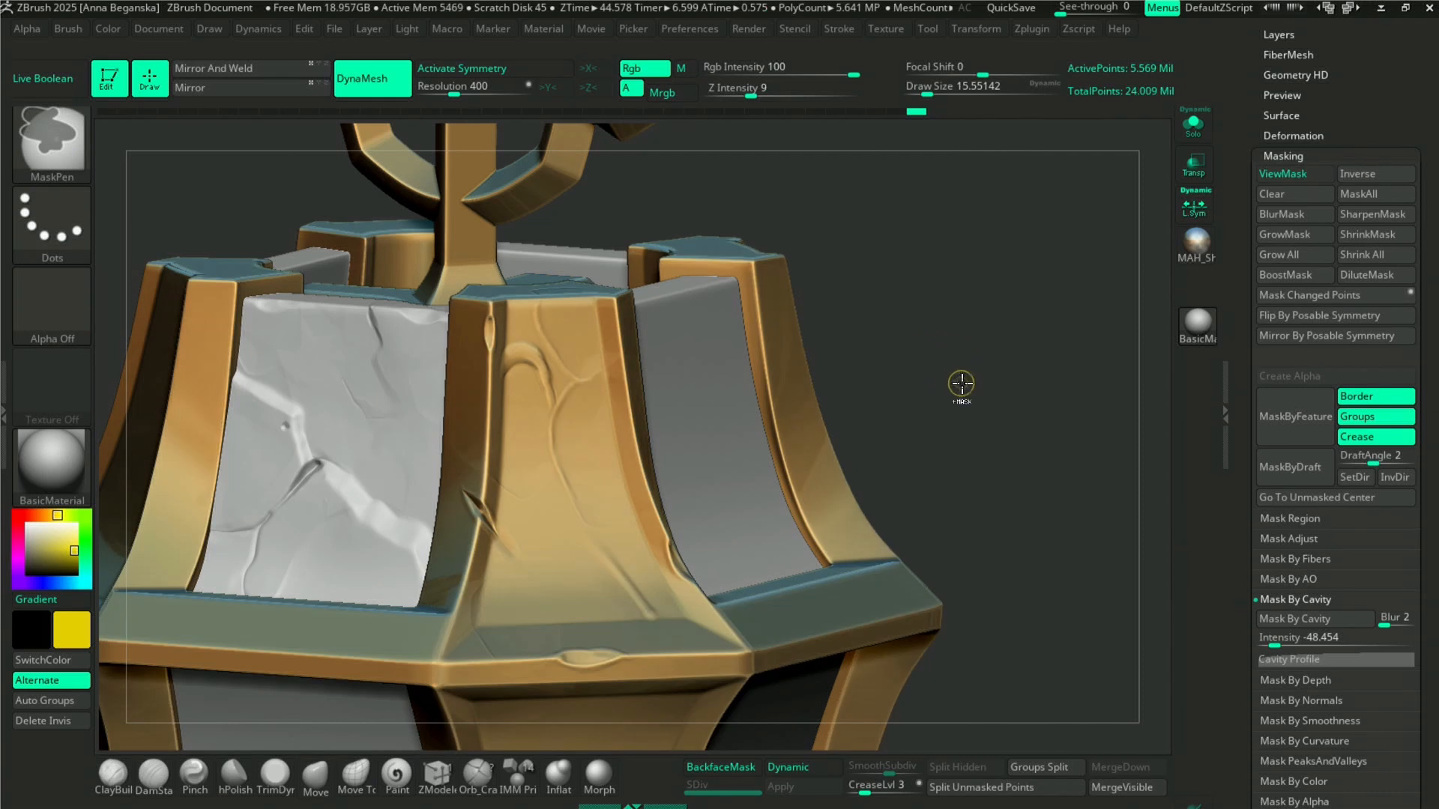
pyautogui.click(1303, 637)
pyautogui.press('Return')
pyautogui.hotkey('ctrl', 'h')
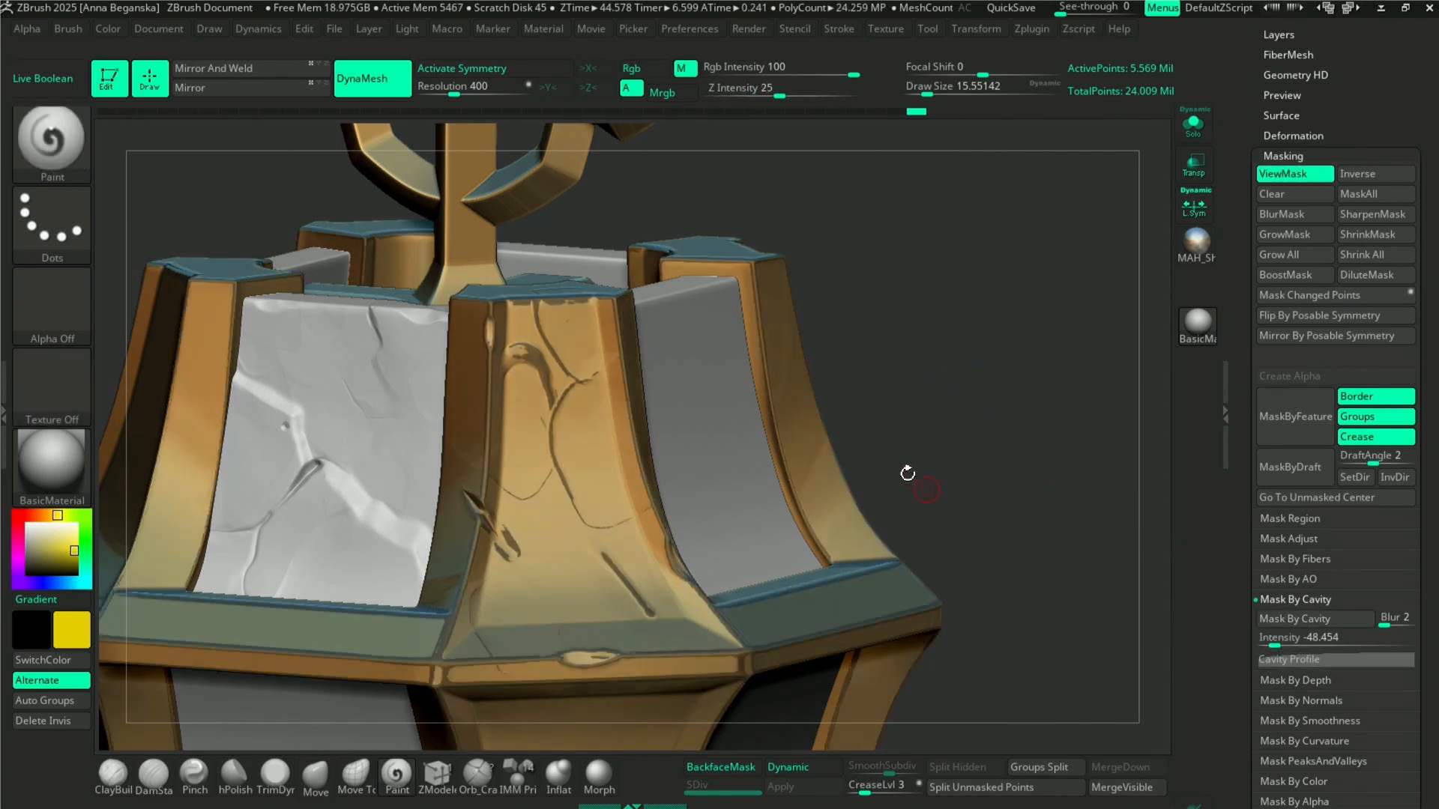
pyautogui.keyDown('ctrl'); pyautogui.click(958, 345); pyautogui.keyUp('ctrl')
# - Paint the front pillar's cracks and worn edges bright yellow in Rgb mode with a draw size of about 49
pyautogui.press('space')
pyautogui.click(567, 334)
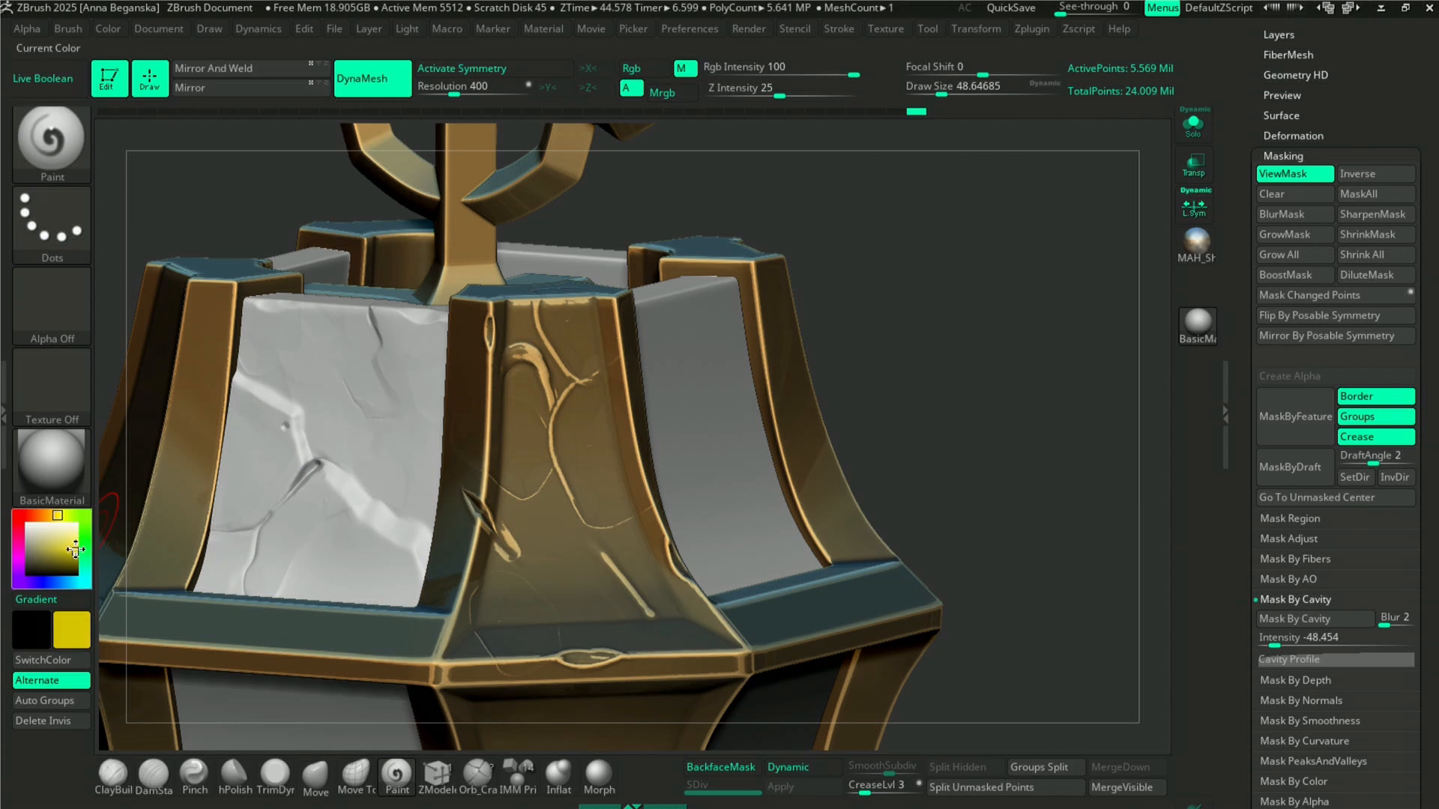
pyautogui.click(77, 540)
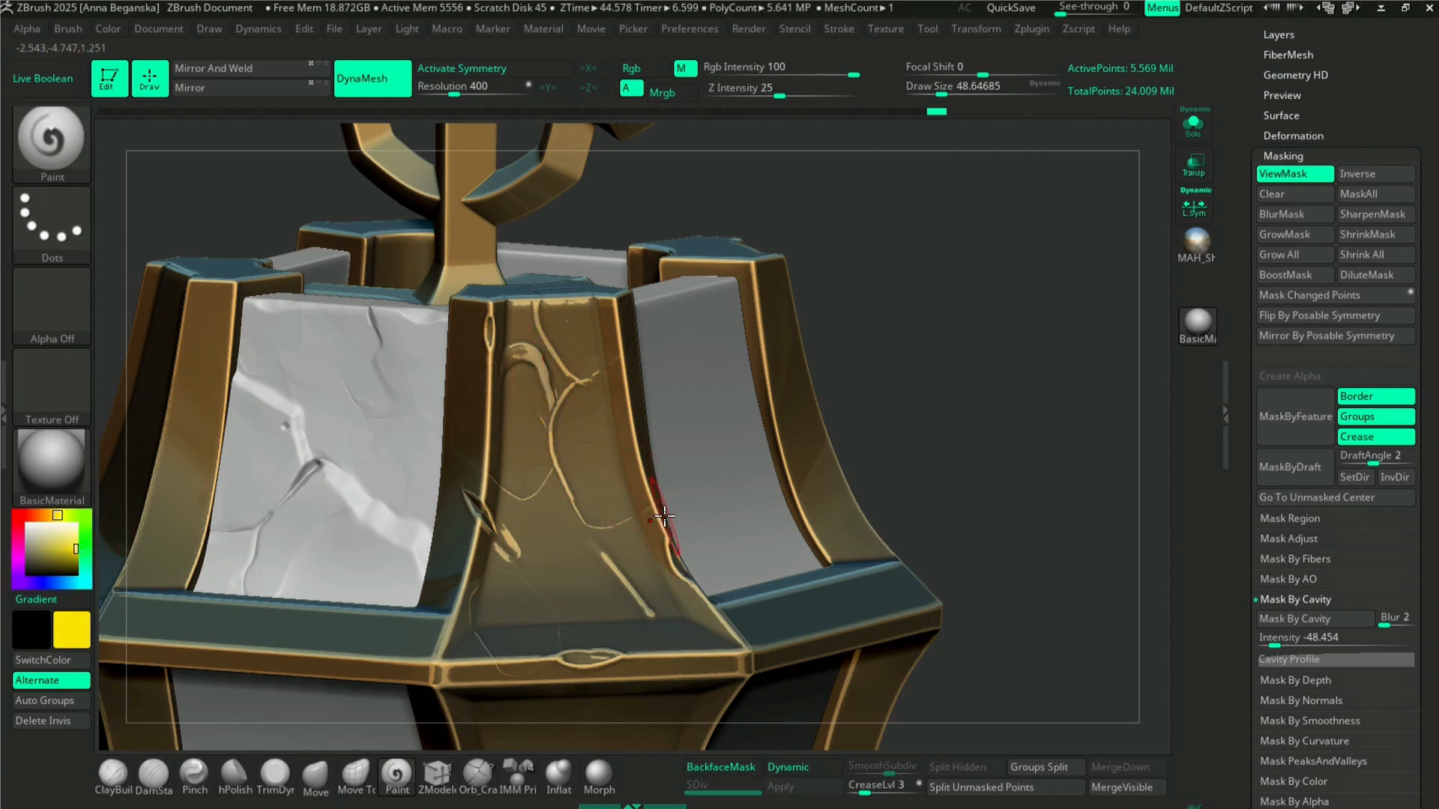
pyautogui.press('ctrl')
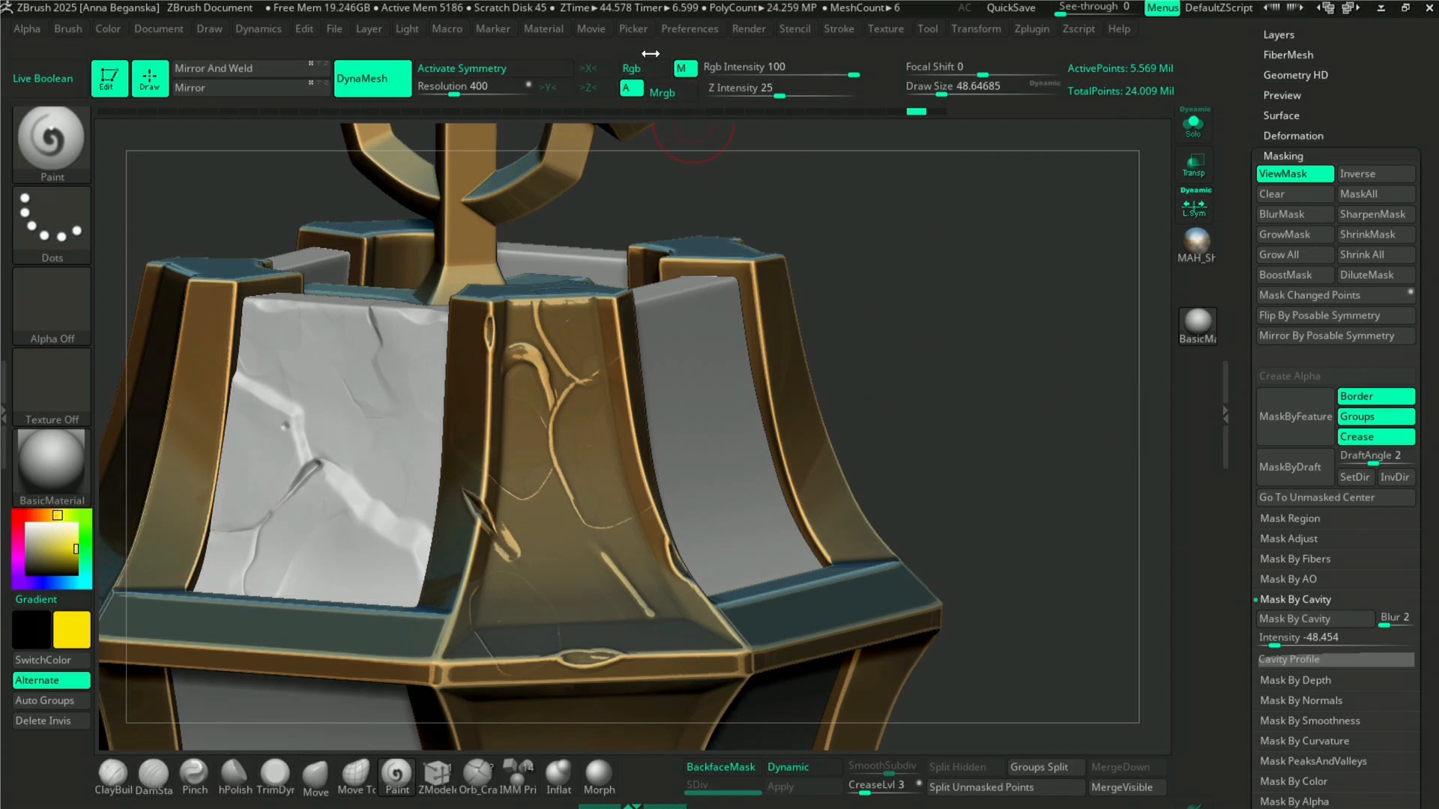
pyautogui.click(644, 69)
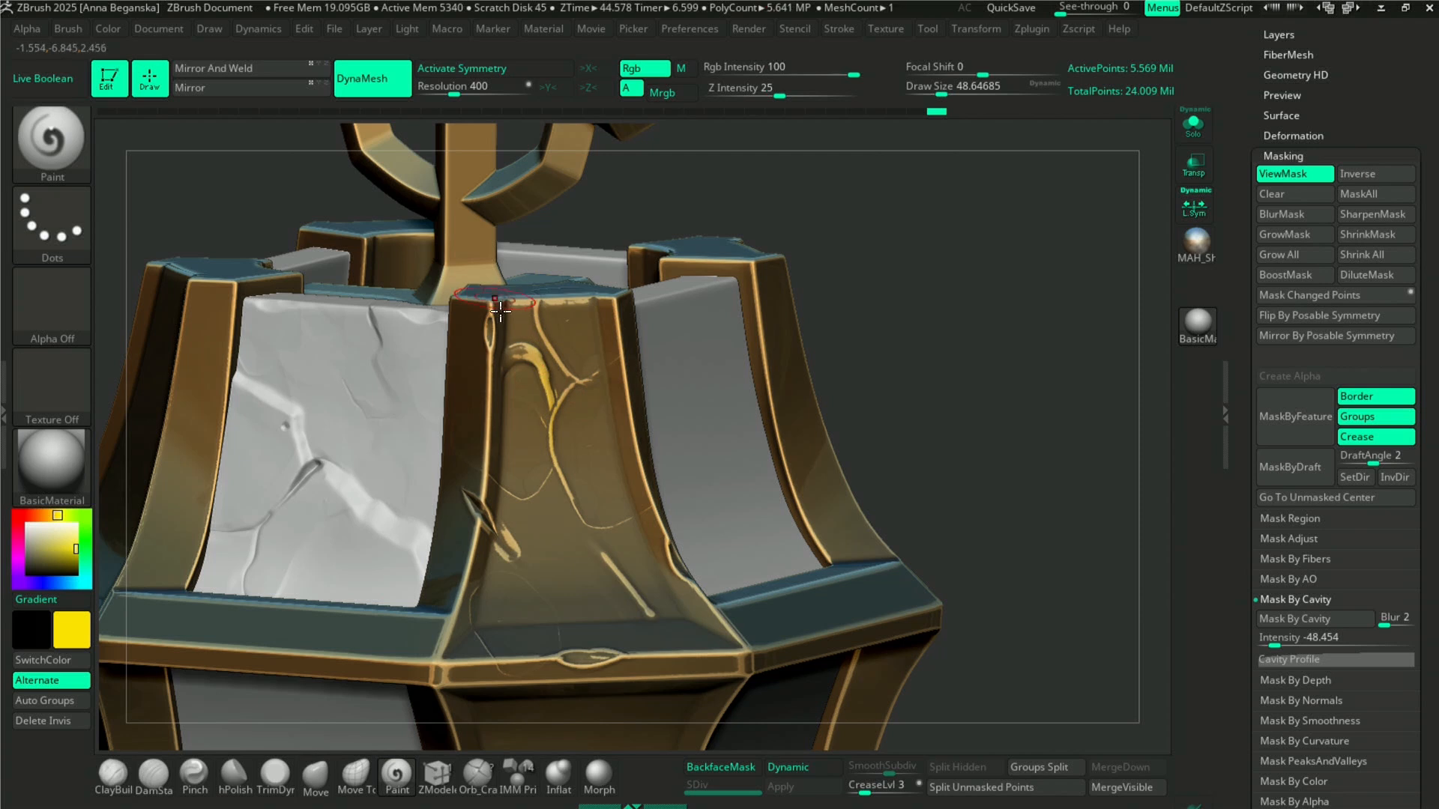
pyautogui.moveTo(572, 485); pyautogui.dragTo(650, 616)
# - Clear the mask and inspect the painted ornament as a whole and close up
pyautogui.keyDown('ctrl'); pyautogui.moveTo(932, 285); pyautogui.dragTo(1072, 381); pyautogui.keyUp('ctrl')
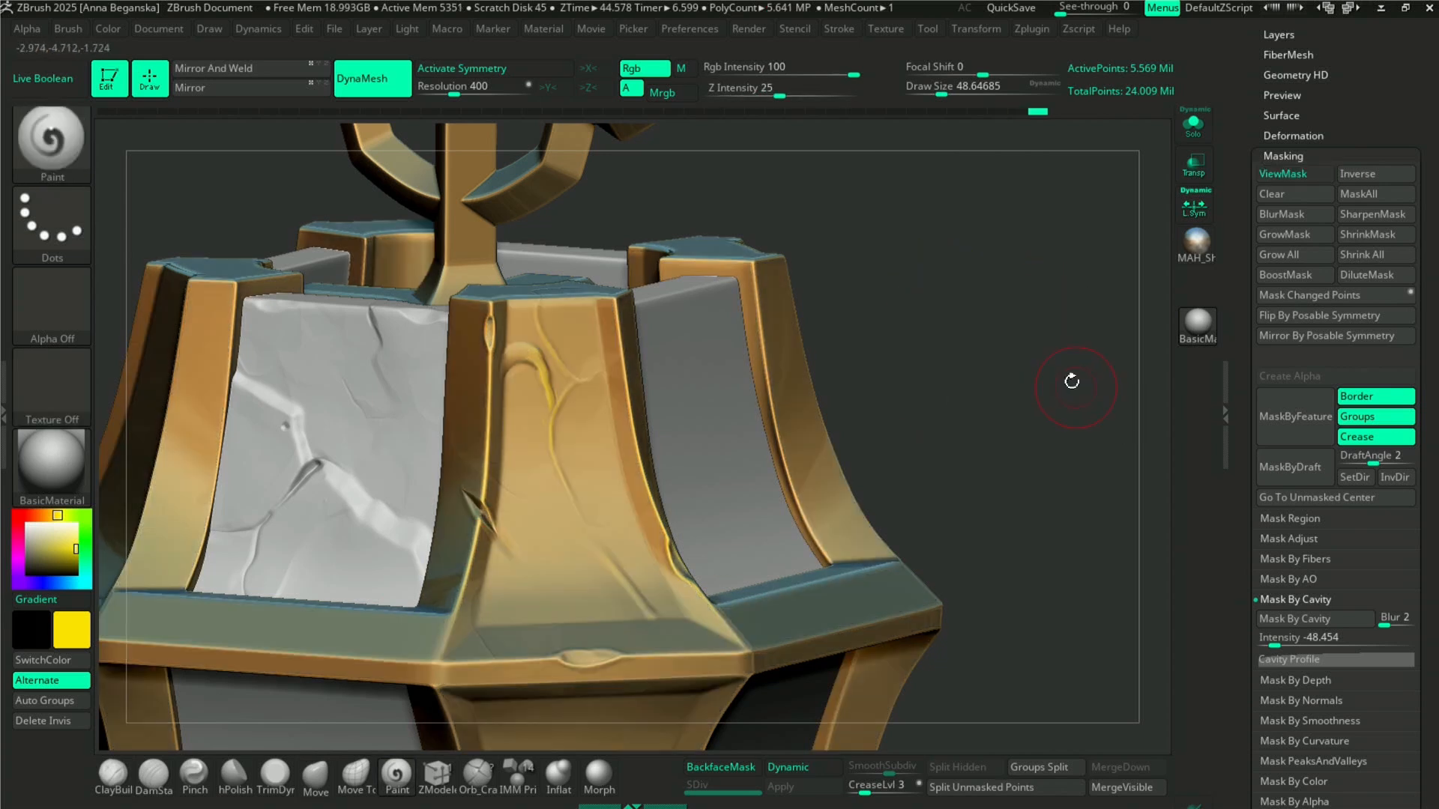
pyautogui.keyDown('ctrl'); pyautogui.moveTo(808, 297); pyautogui.dragTo(889, 392, button='right'); pyautogui.keyUp('ctrl')
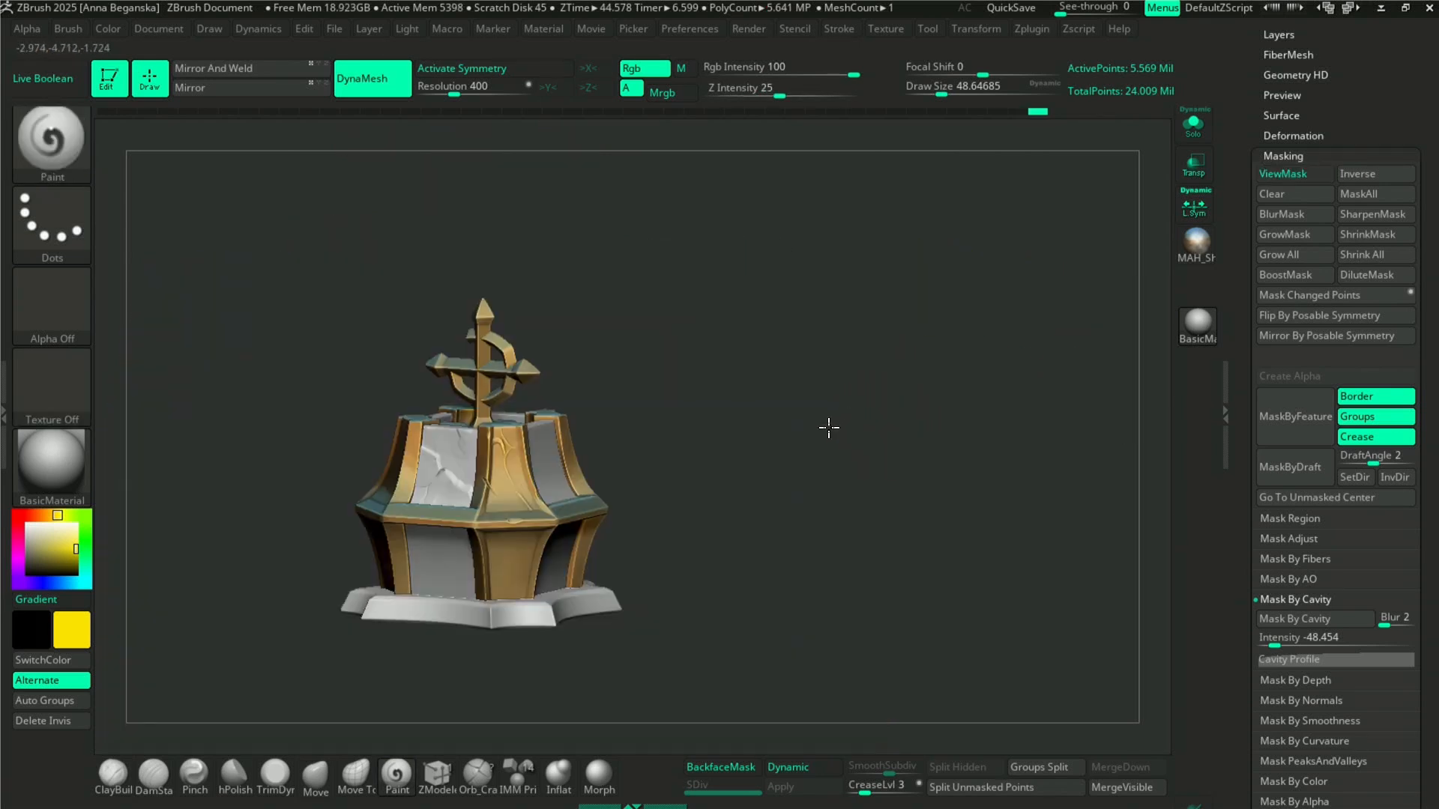
pyautogui.moveTo(829, 428); pyautogui.dragTo(829, 449)
pyautogui.moveTo(897, 366); pyautogui.dragTo(881, 349)
pyautogui.keyDown('ctrl'); pyautogui.moveTo(883, 351); pyautogui.dragTo(992, 475, button='right'); pyautogui.keyUp('ctrl')
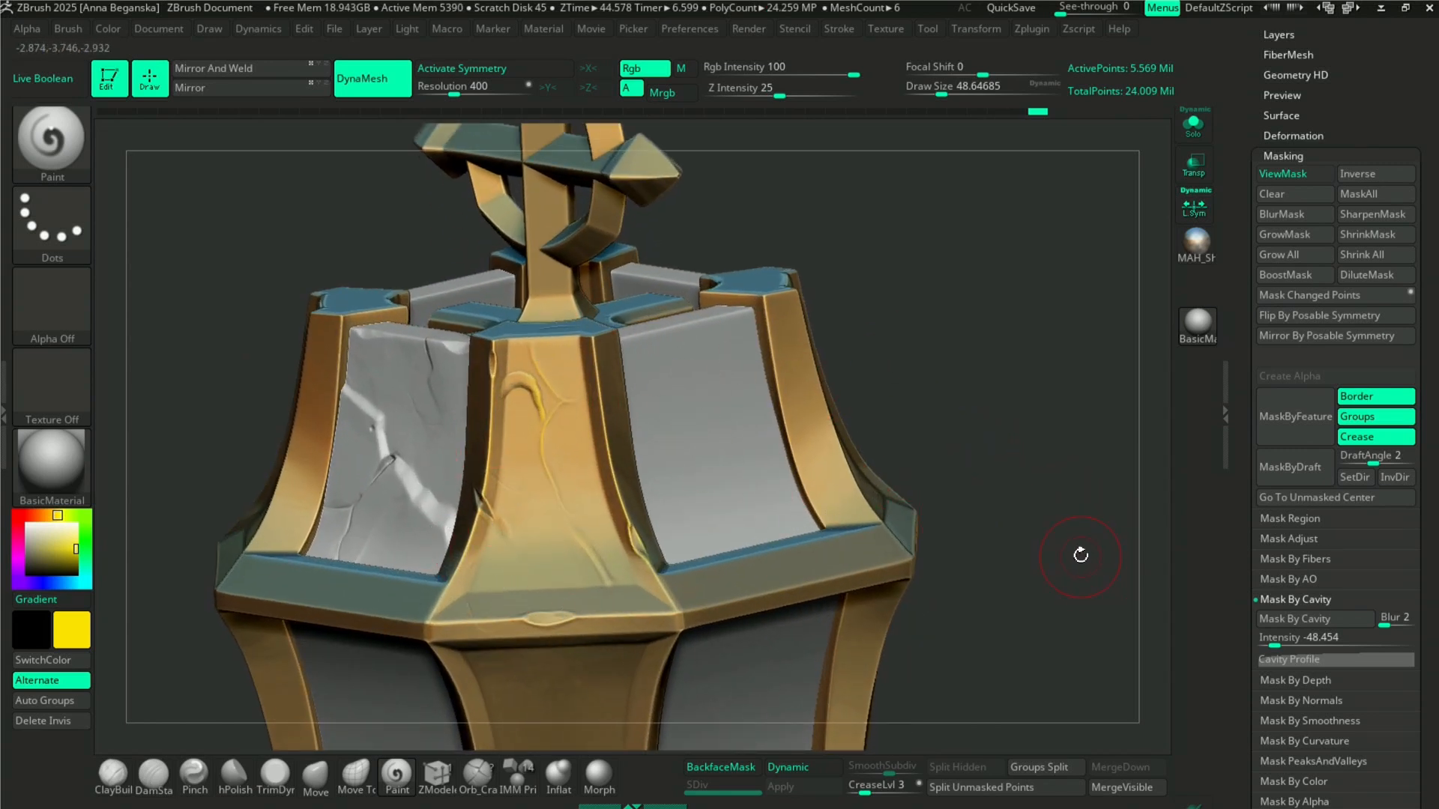
# - Switch to the IBC presentation in PowerPoint and go to the closing "Thank You for Your Attention" slide
pyautogui.hotkey('alt', 'Tab')
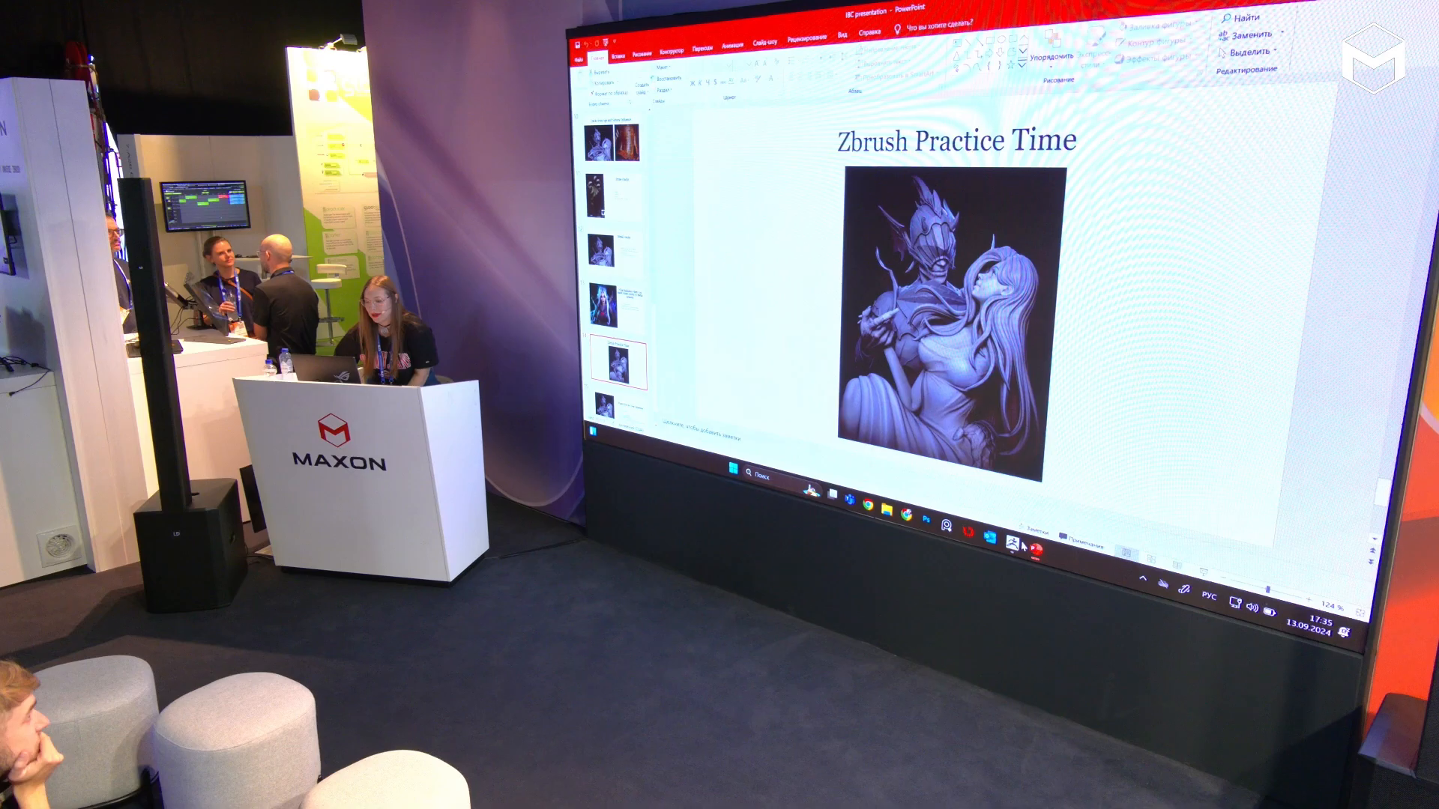
pyautogui.click(982, 789)
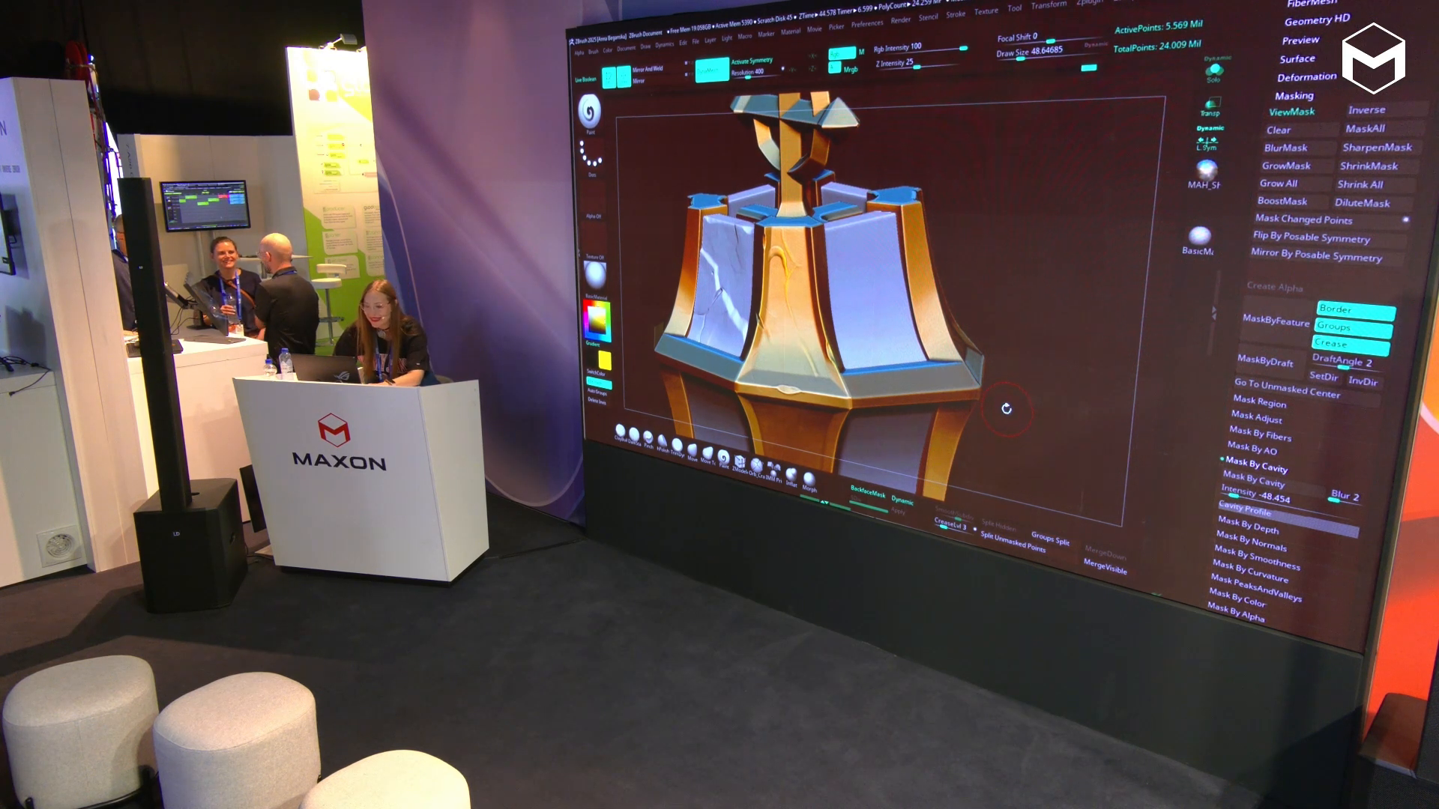
pyautogui.hotkey('alt', 'Tab')
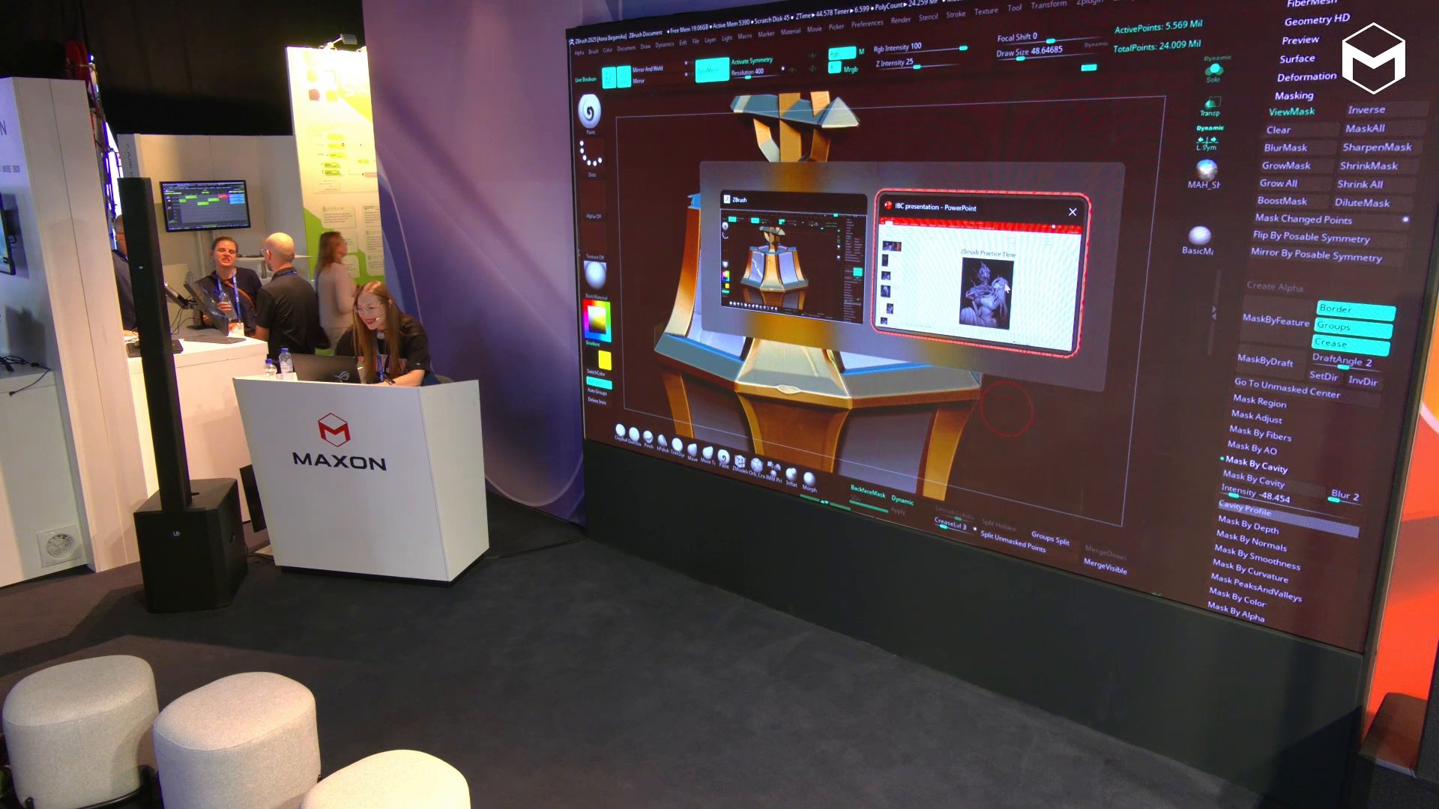
pyautogui.press('Down')
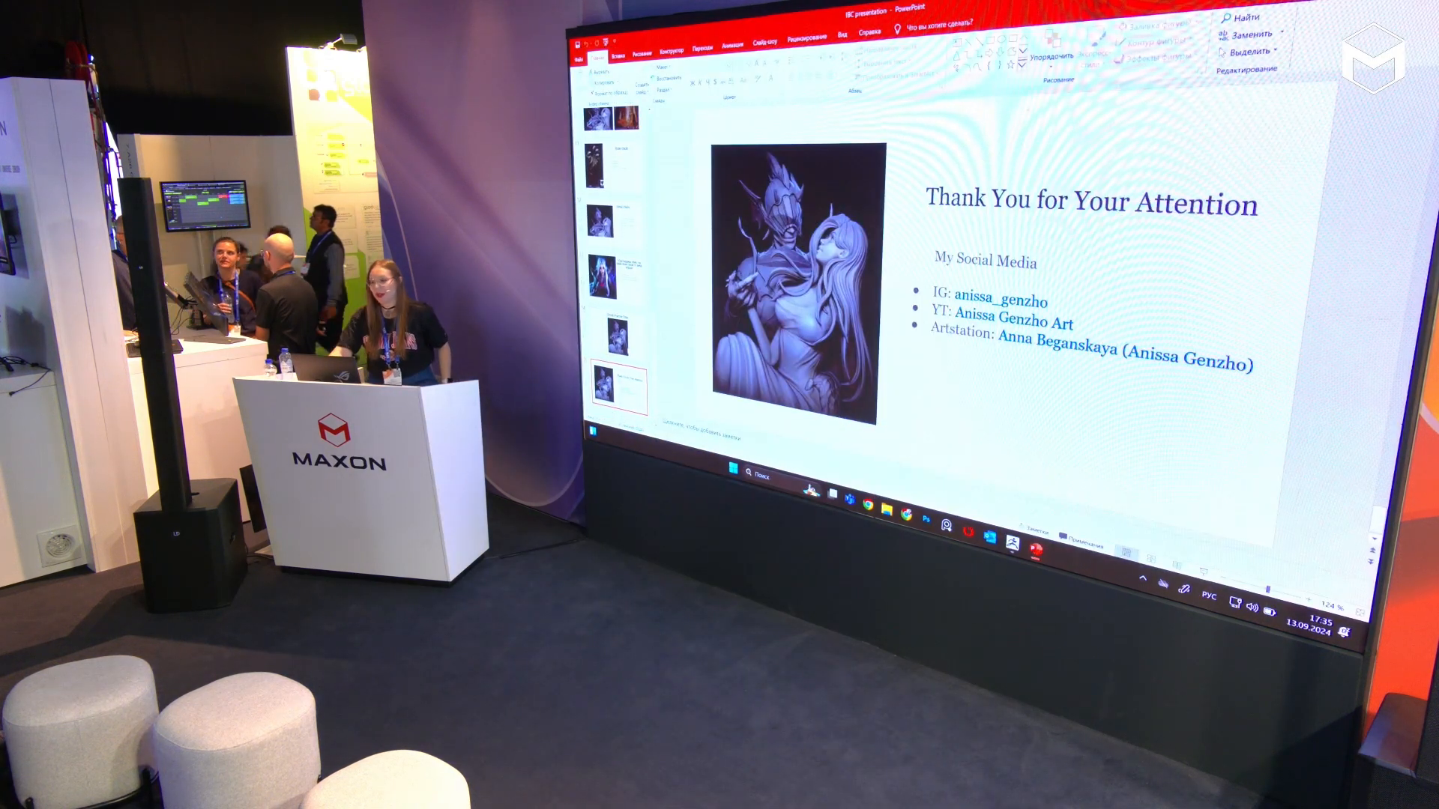